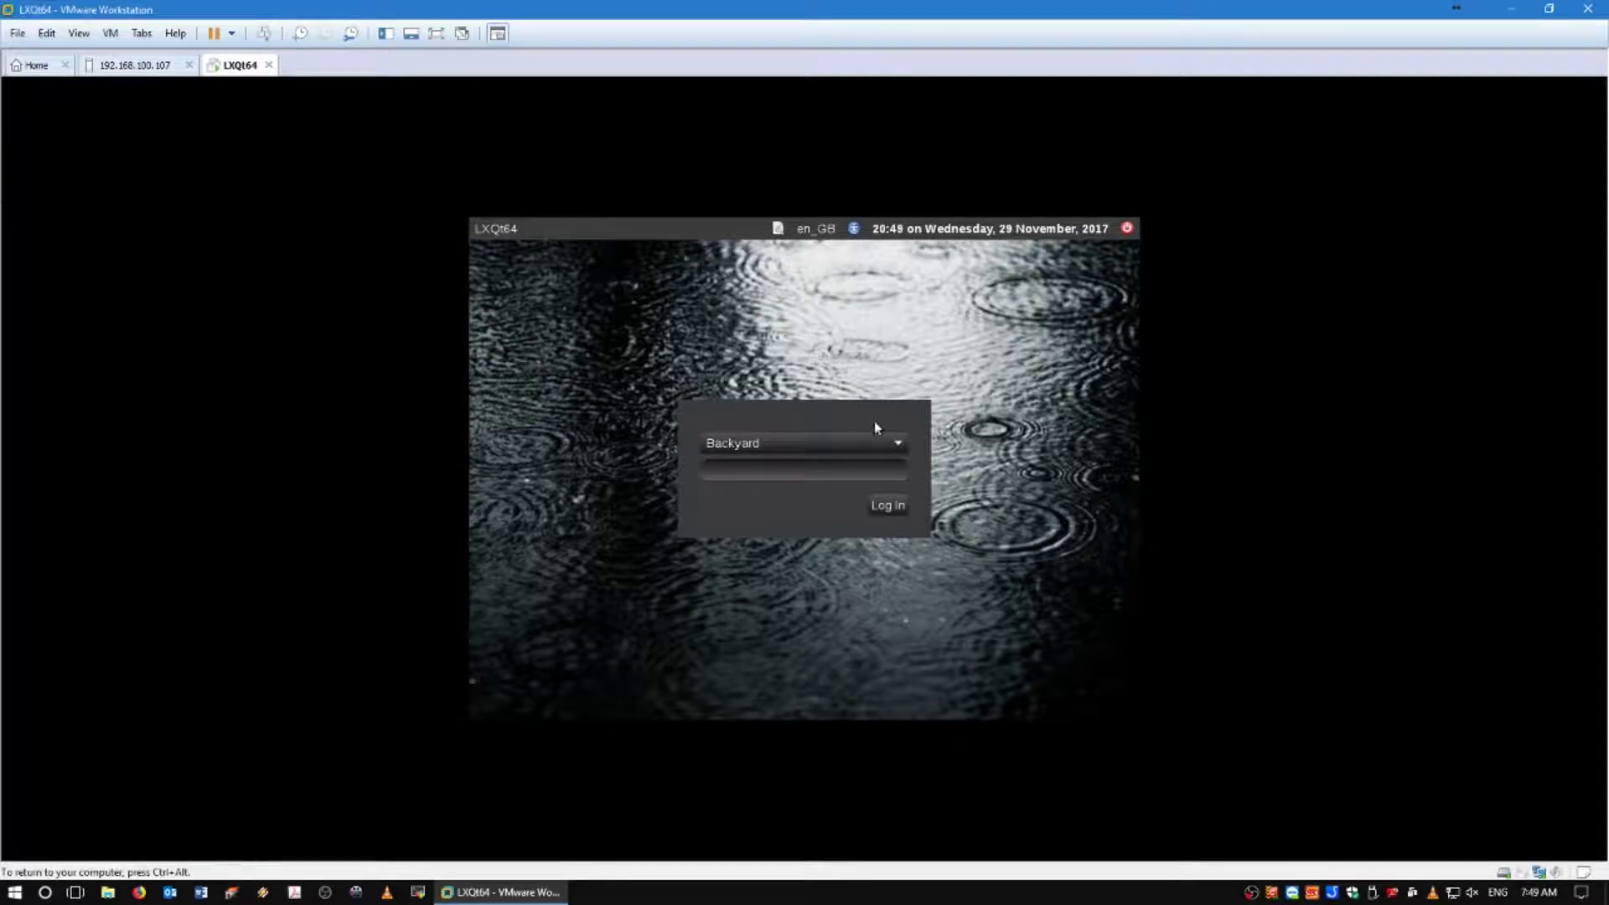
Log in to the LXQt session at the LightDM screen with the account password.
{"action": "type", "text": "password"}
{"action": "key", "text": "Return"}
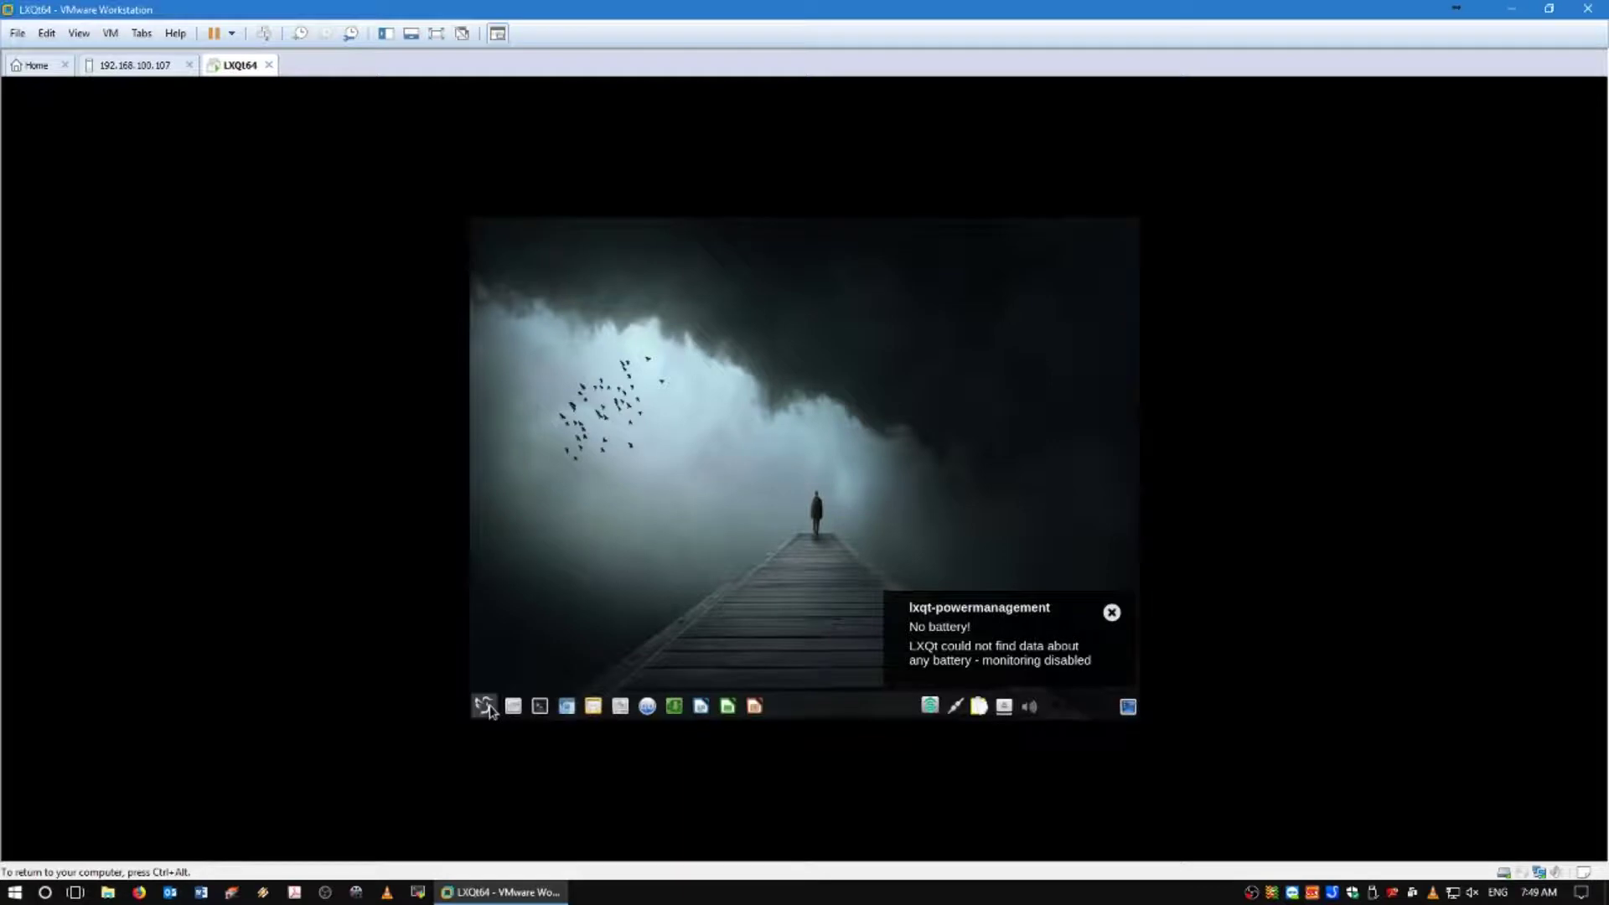
Launch Screen Display from the application menu's Preferences, bringing up System Settings.
{"action": "left_click", "coordinate": [485, 706]}
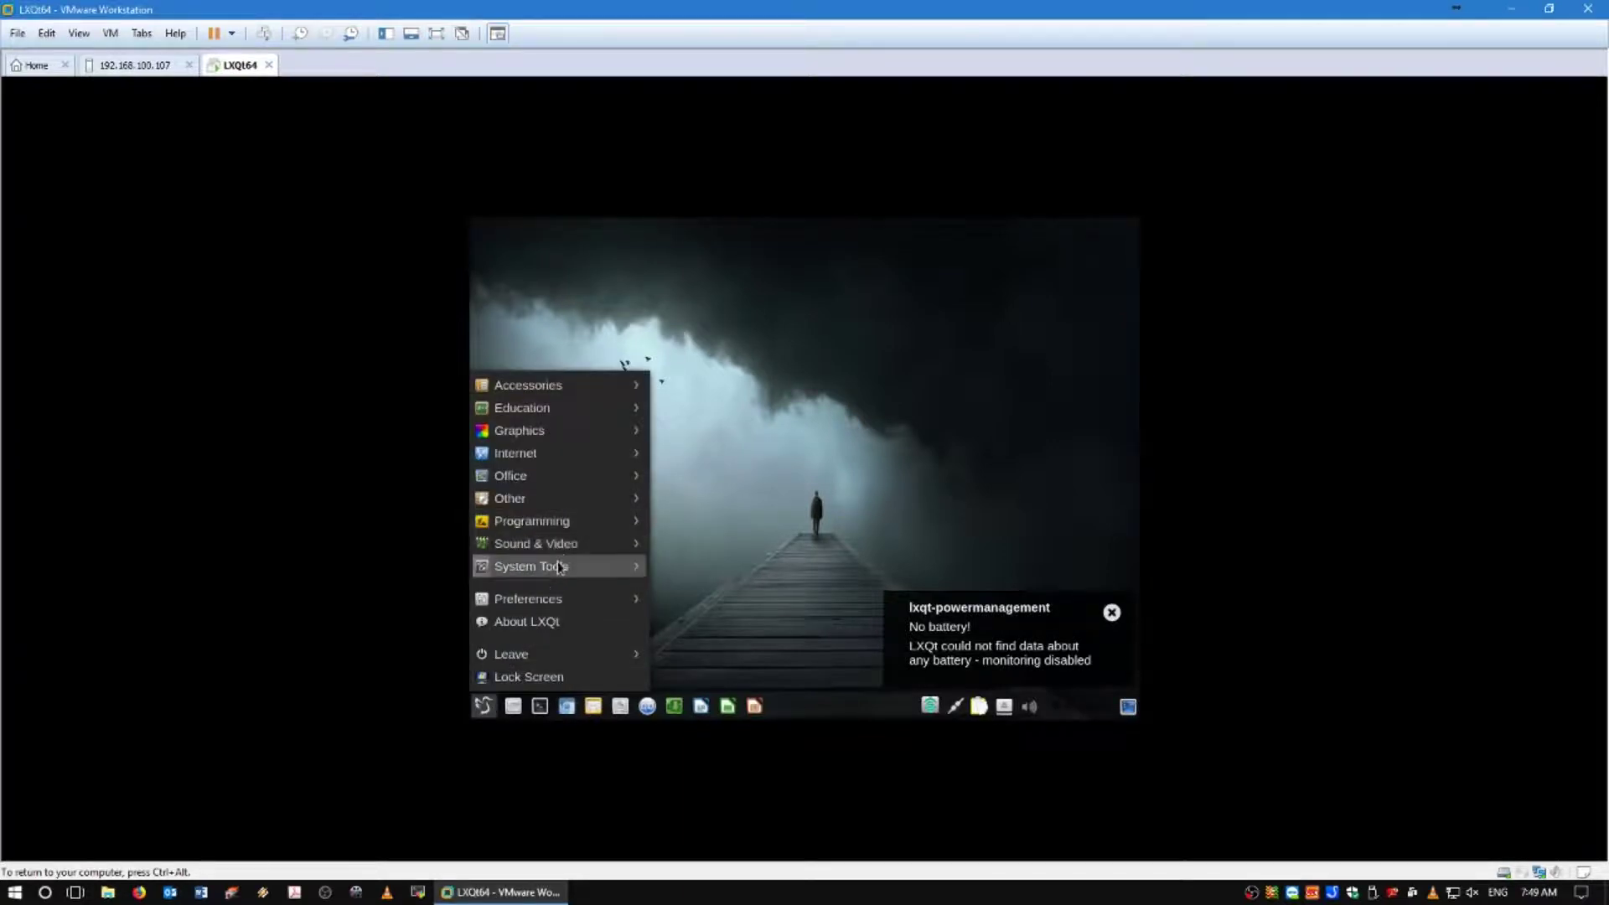
{"action": "mouse_move", "coordinate": [558, 567]}
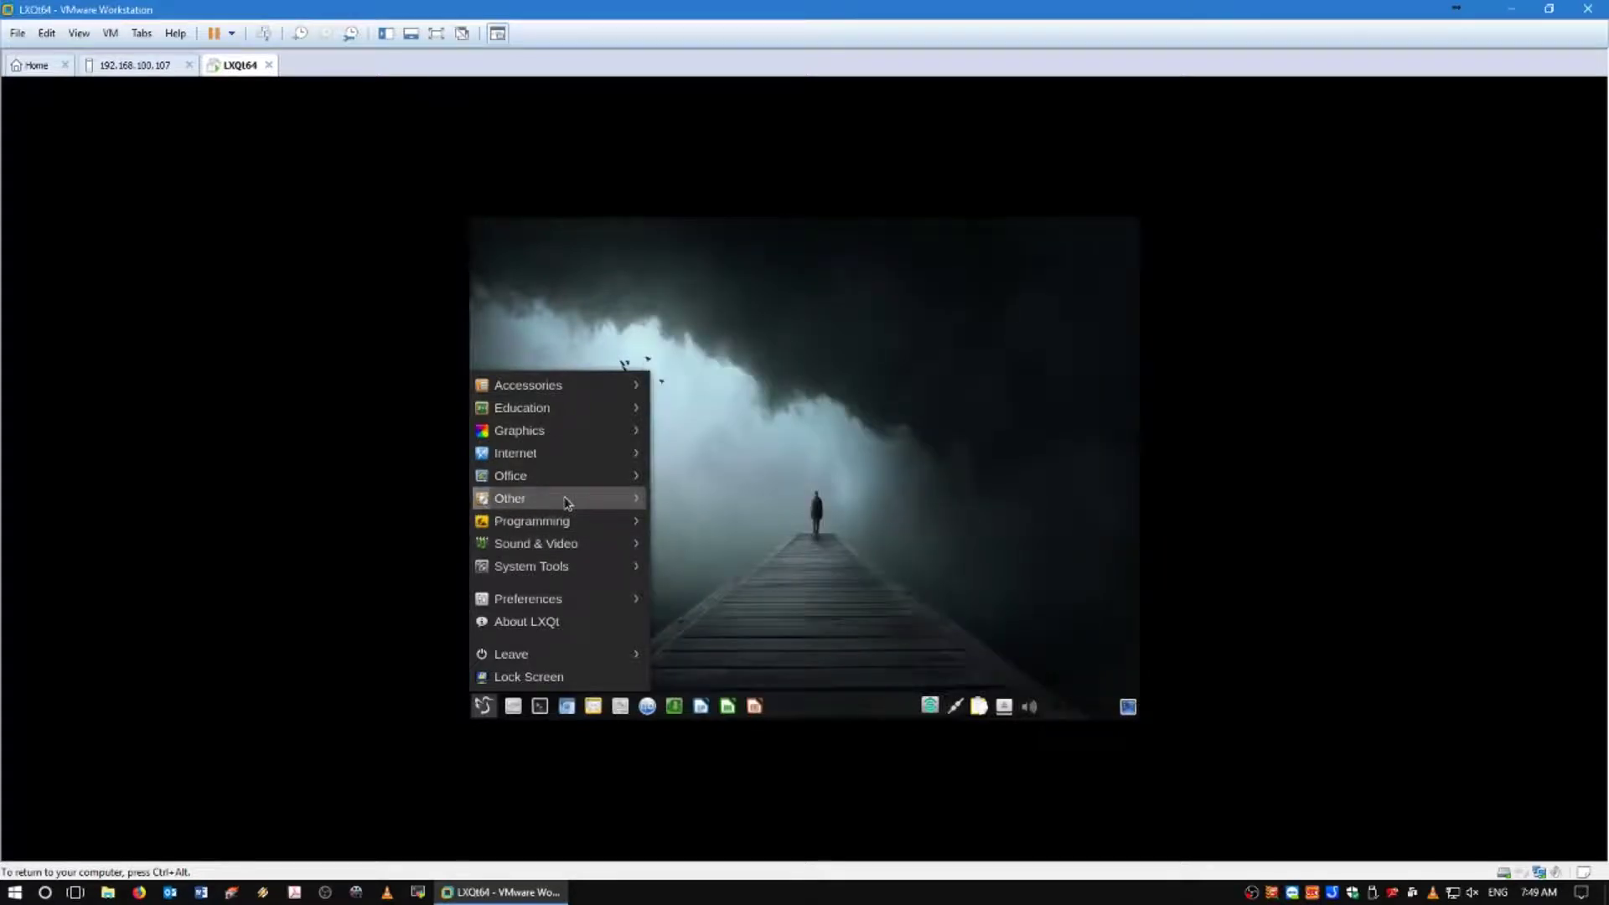
{"action": "left_click", "coordinate": [586, 609]}
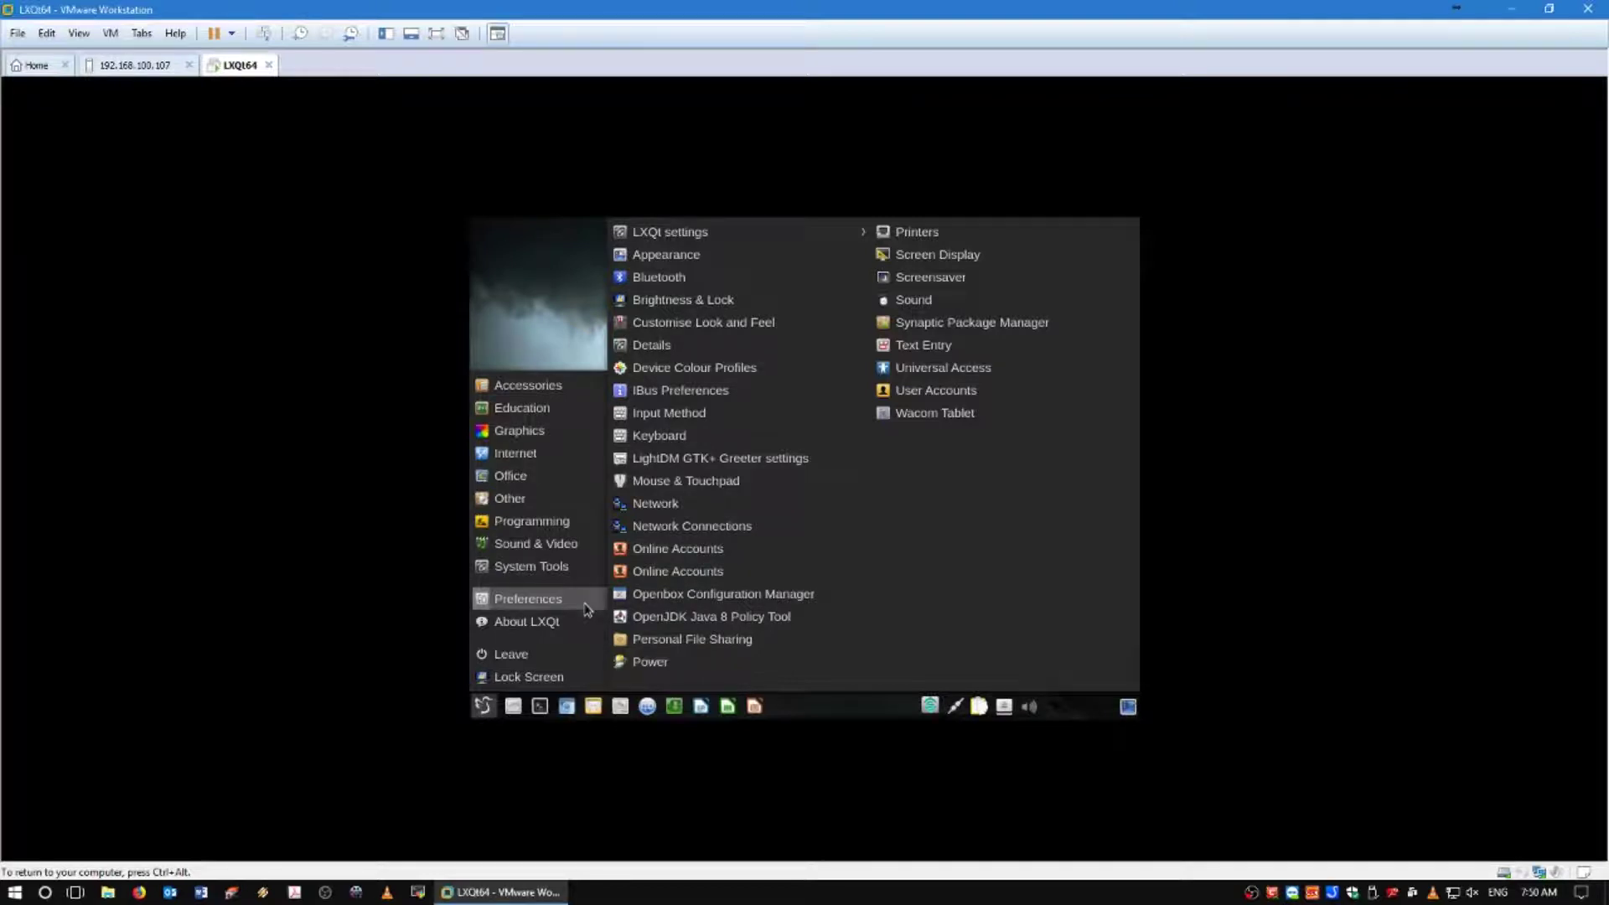
{"action": "left_click", "coordinate": [977, 264]}
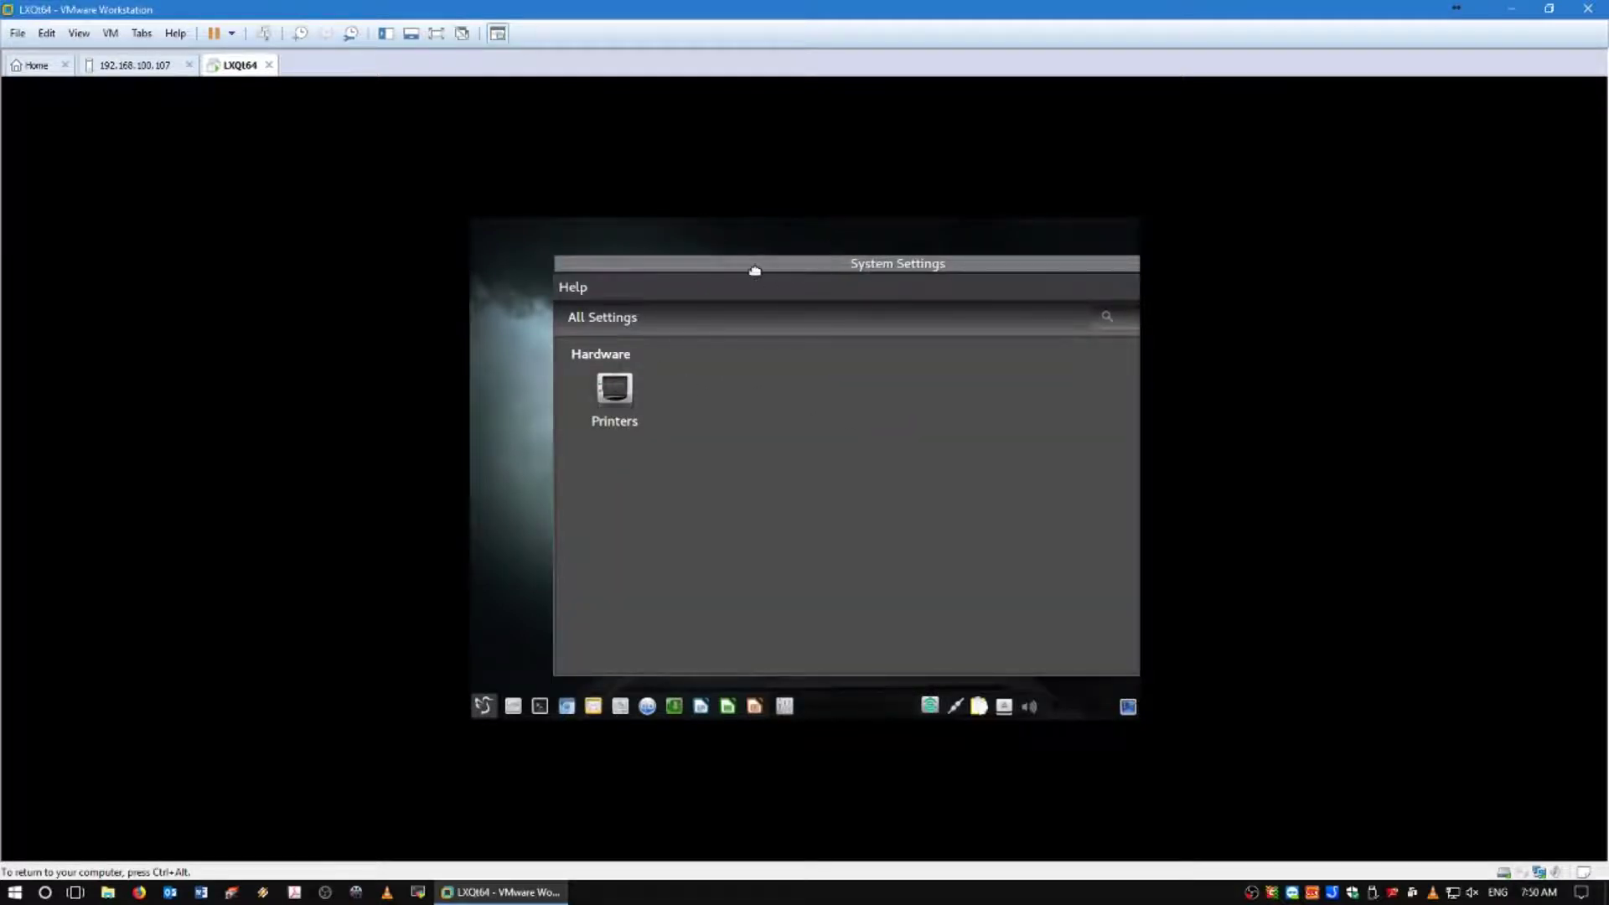
Move and close System Settings, then reopen it via Screen Display and close it again.
{"action": "left_click_drag", "start_coordinate": [758, 263], "coordinate": [500, 264]}
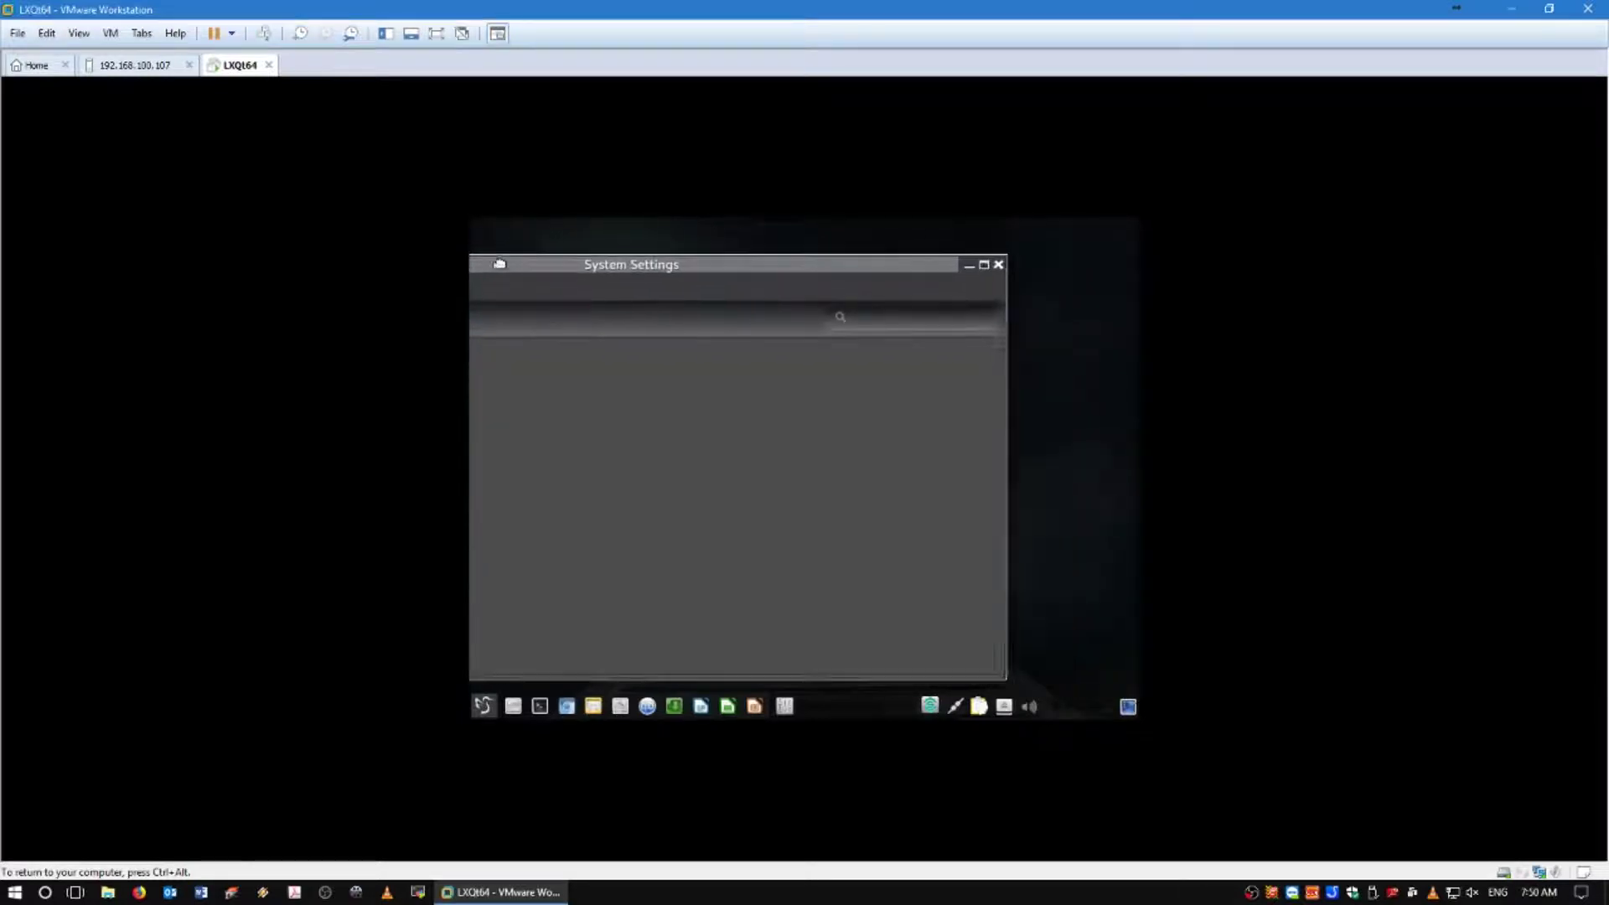
{"action": "left_click", "coordinate": [998, 264]}
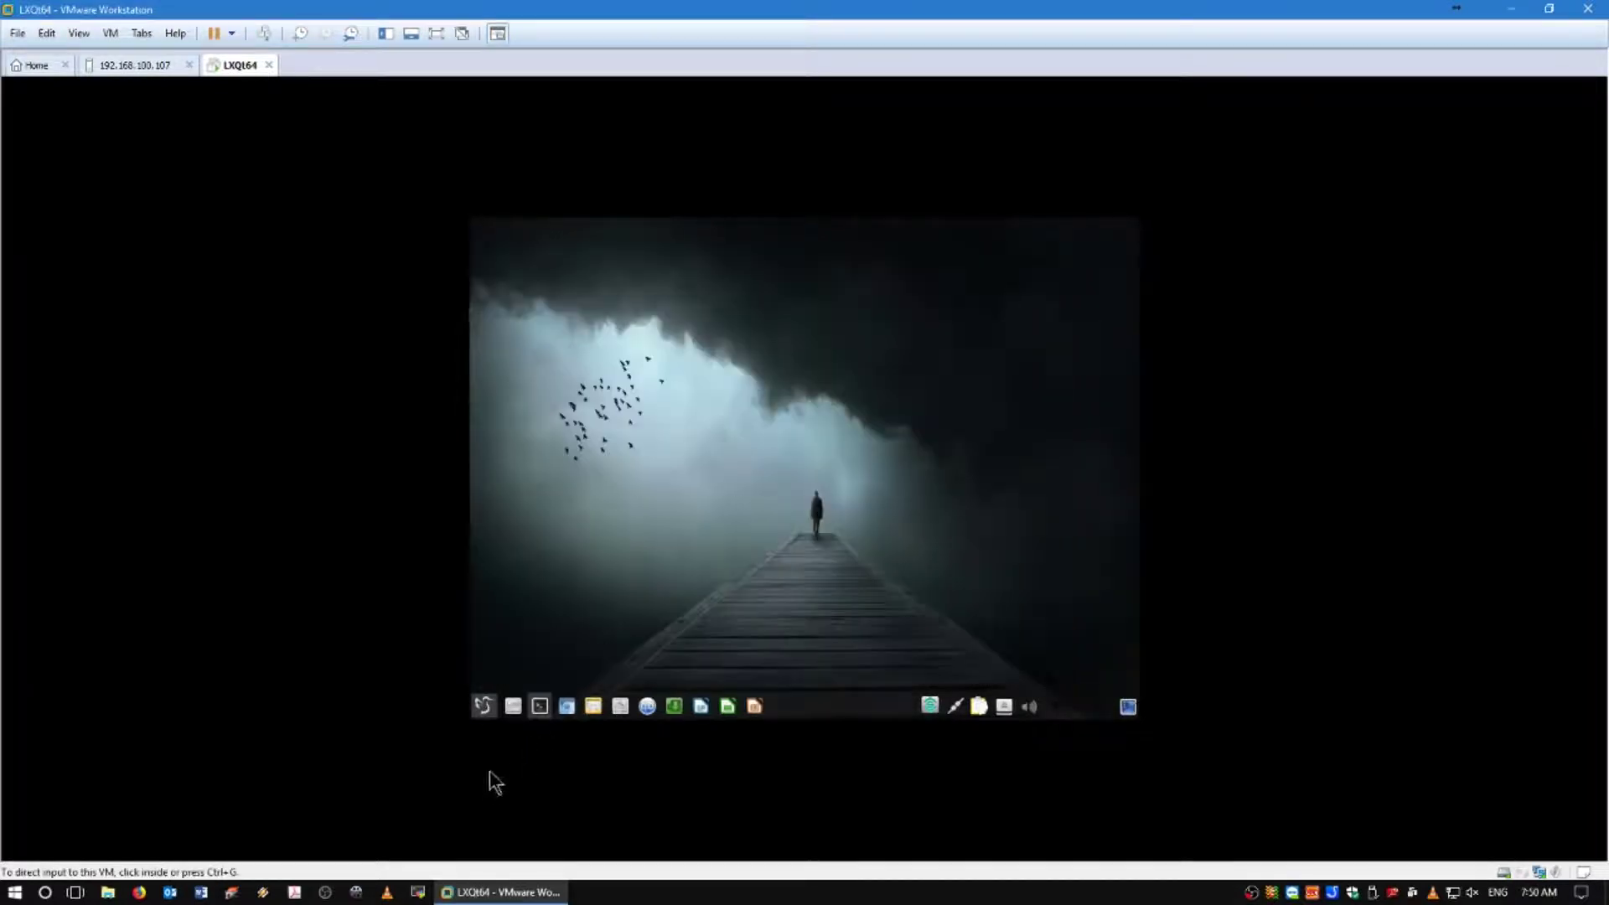
{"action": "left_click", "coordinate": [484, 706]}
{"action": "mouse_move", "coordinate": [536, 598]}
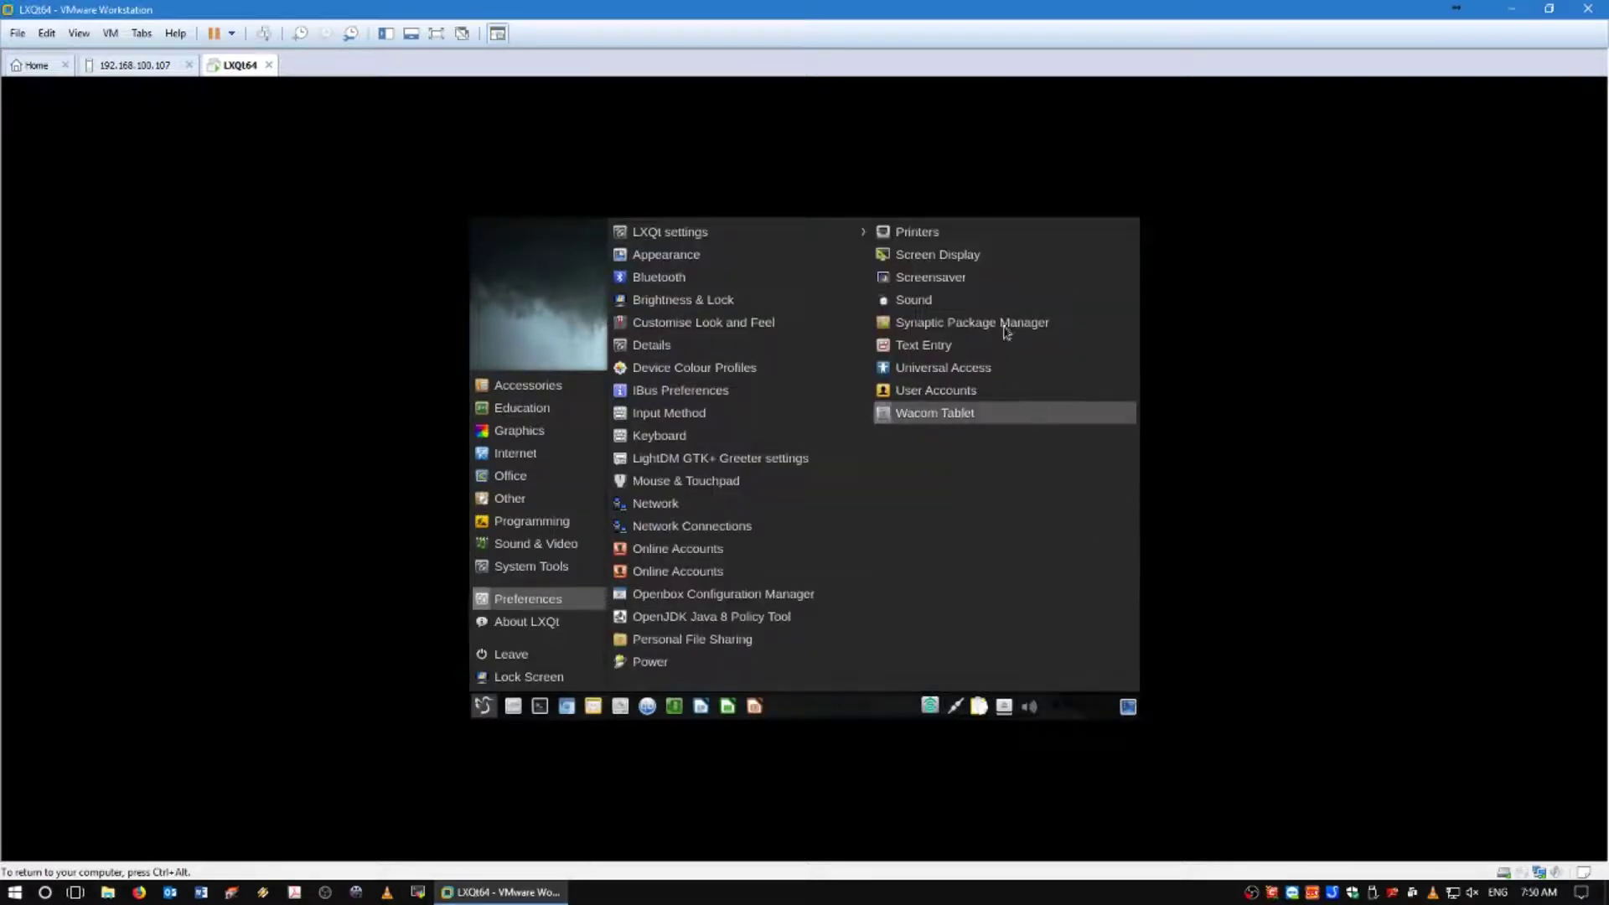
{"action": "left_click", "coordinate": [933, 258]}
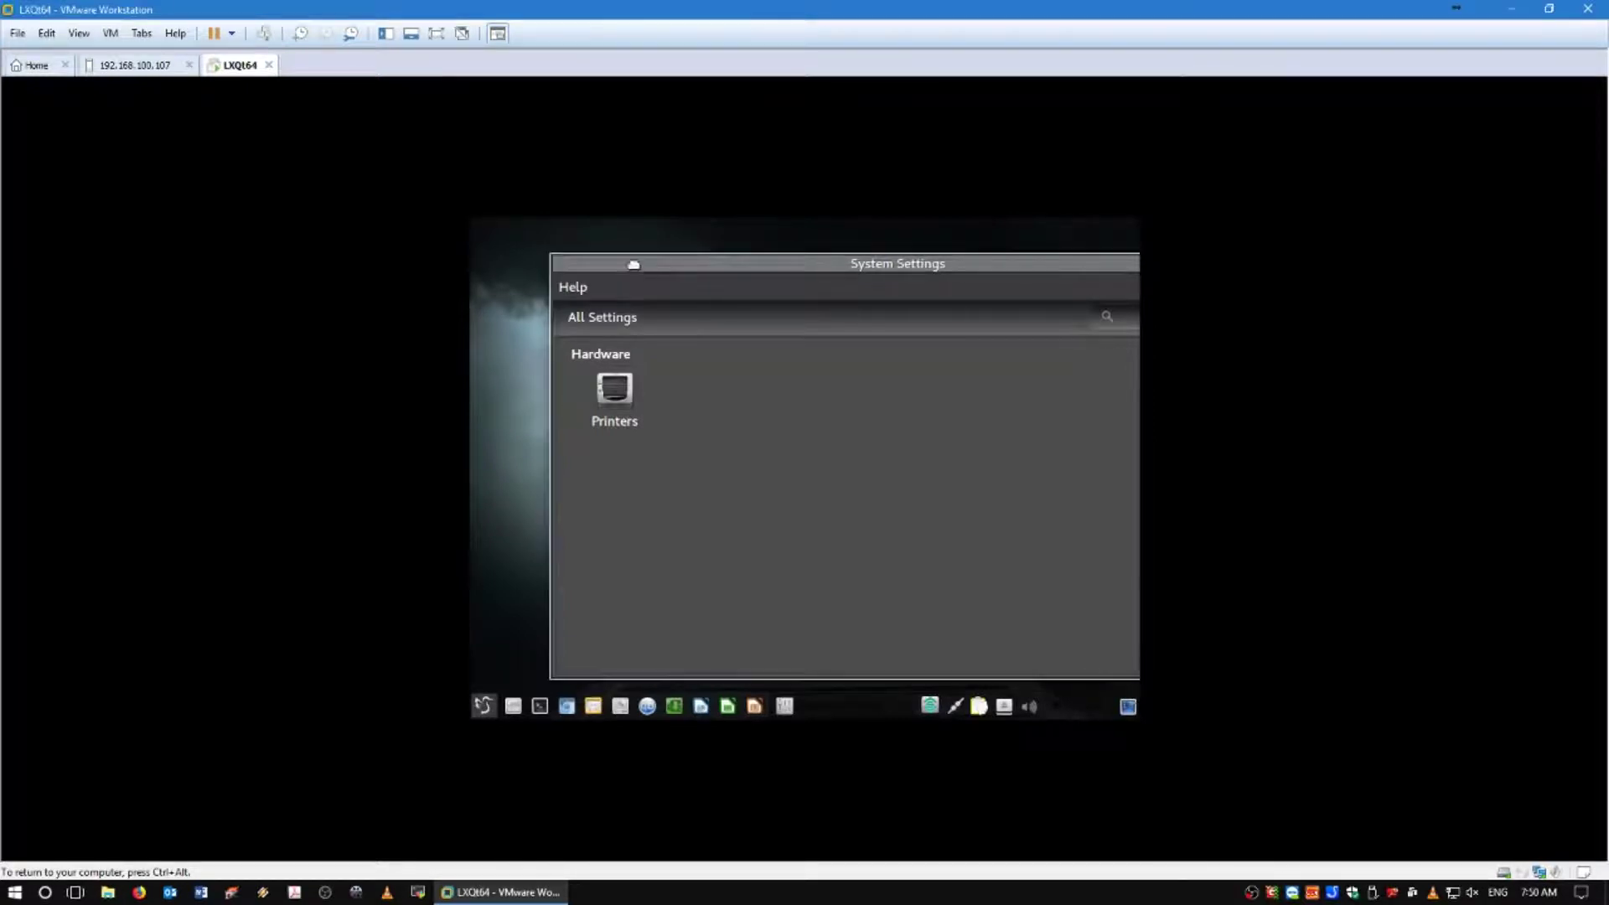
{"action": "left_click_drag", "start_coordinate": [632, 262], "coordinate": [467, 259]}
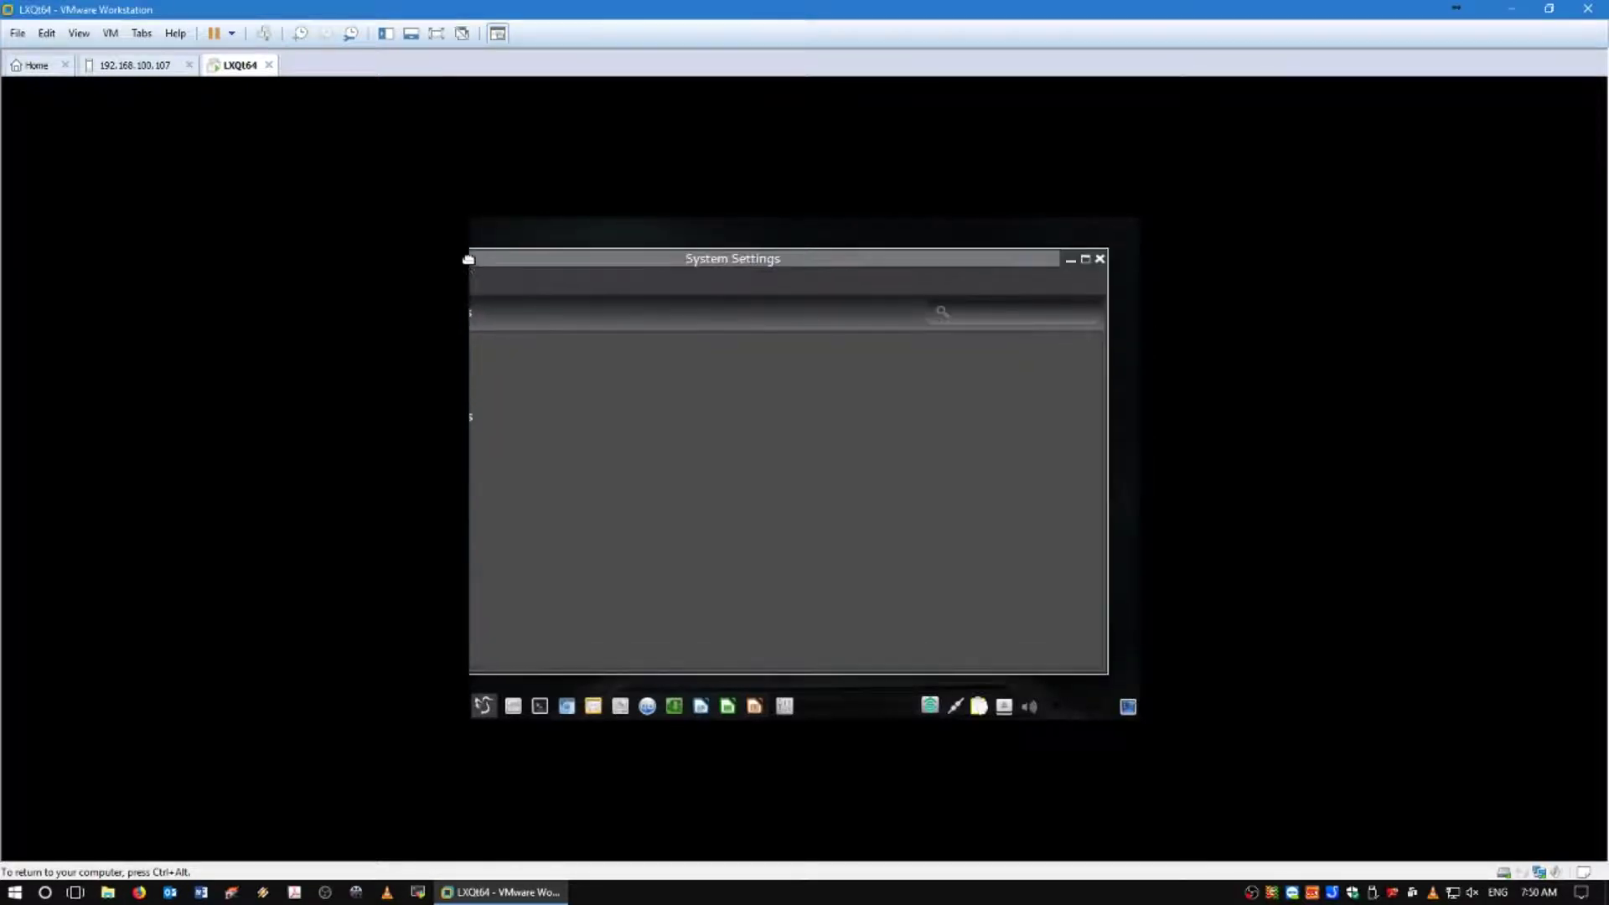
{"action": "left_click", "coordinate": [1100, 258]}
Open Desktop Preferences from the desktop context menu, view Advanced, and cancel without changes.
{"action": "right_click", "coordinate": [806, 311]}
{"action": "left_click", "coordinate": [709, 406]}
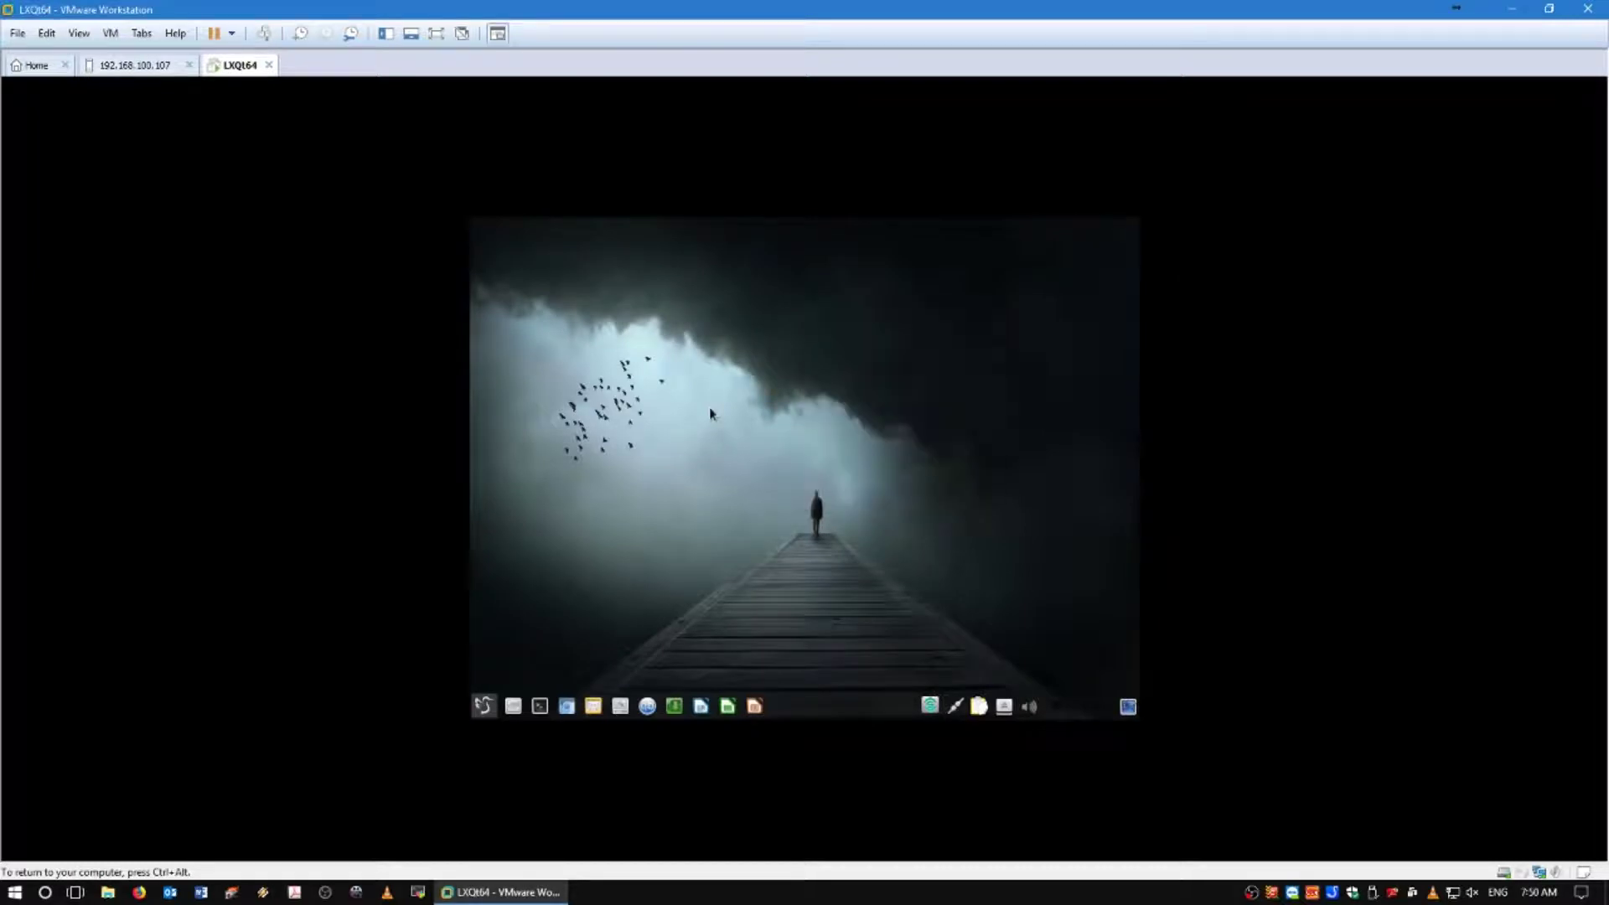
{"action": "right_click", "coordinate": [713, 407]}
{"action": "left_click", "coordinate": [780, 596]}
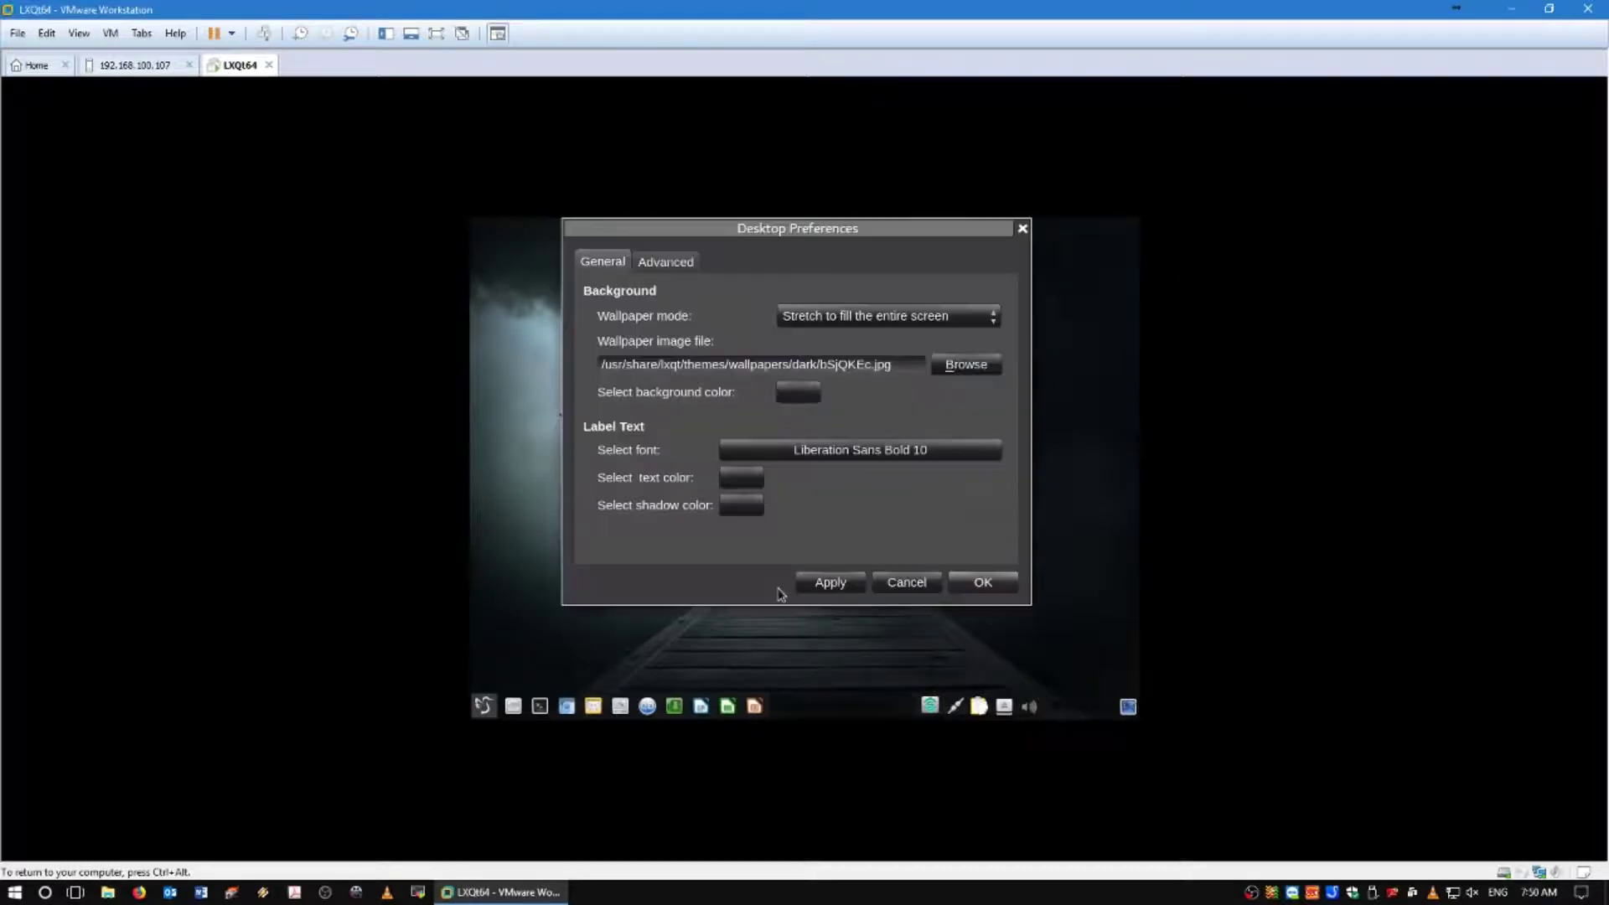
{"action": "left_click", "coordinate": [683, 262]}
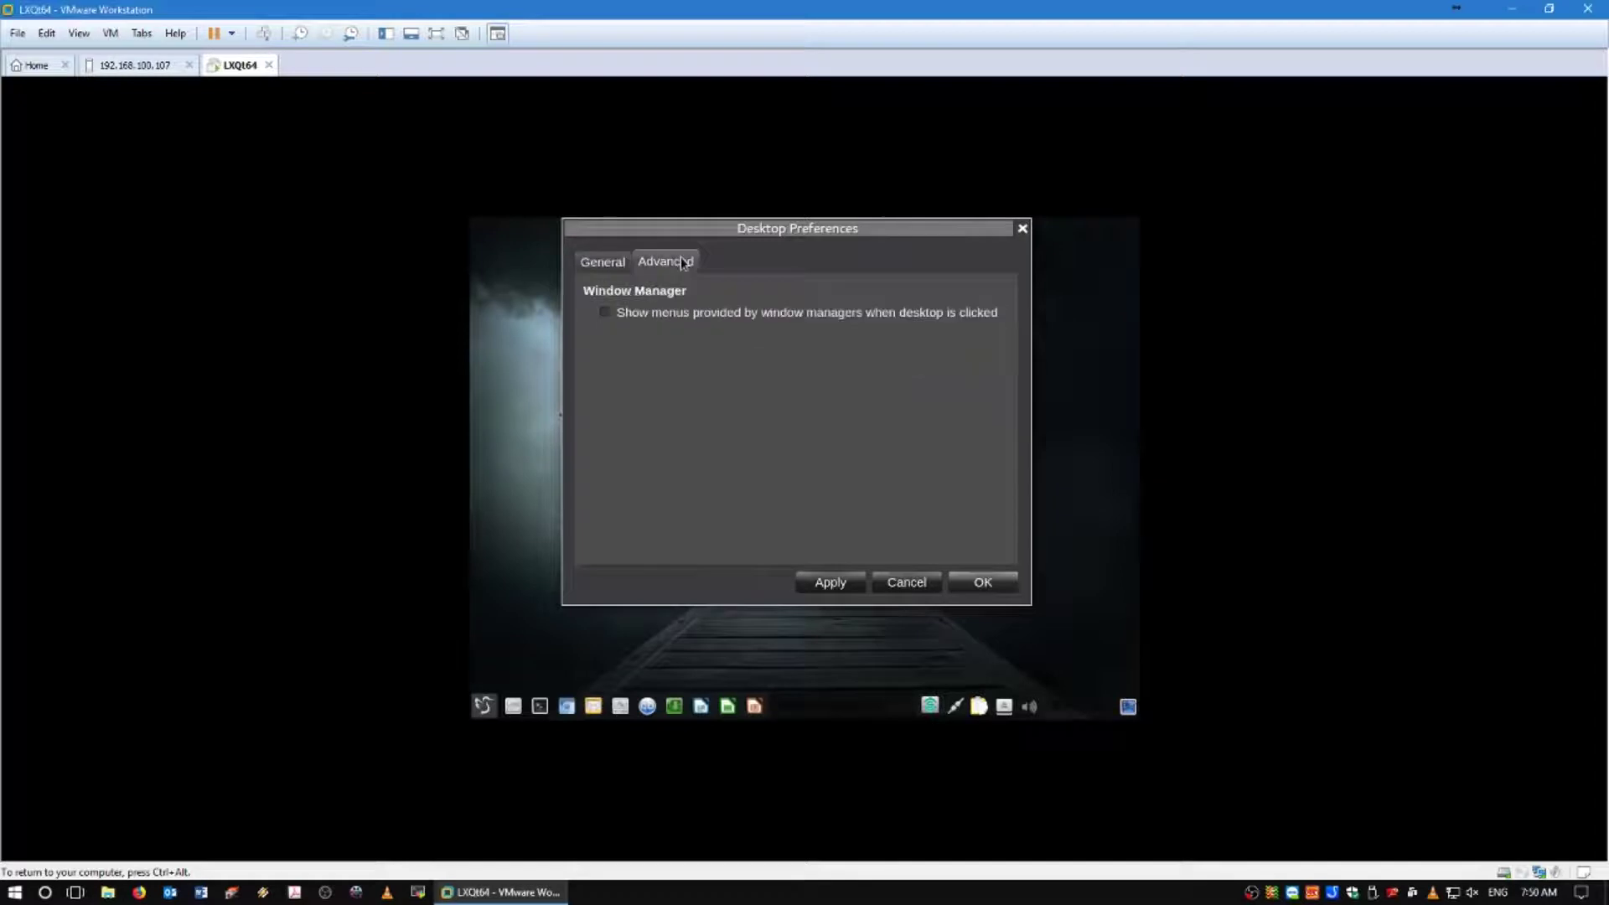
{"action": "left_click", "coordinate": [891, 580]}
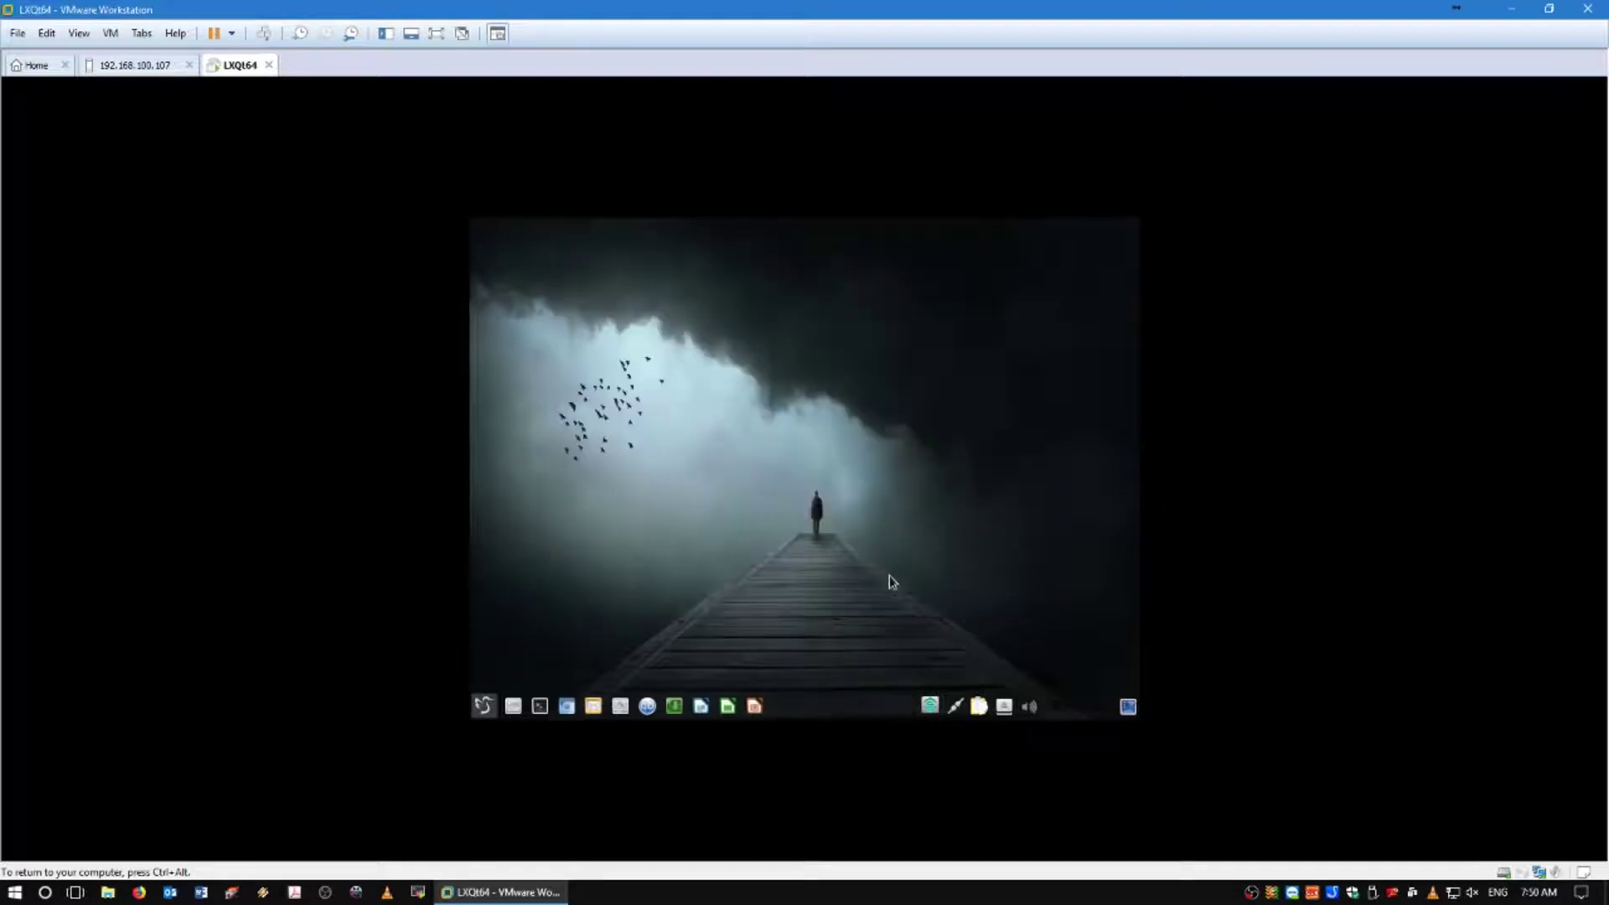
Switch the VM to full screen, then open and close the Screensaver preferences.
{"action": "left_click", "coordinate": [436, 33]}
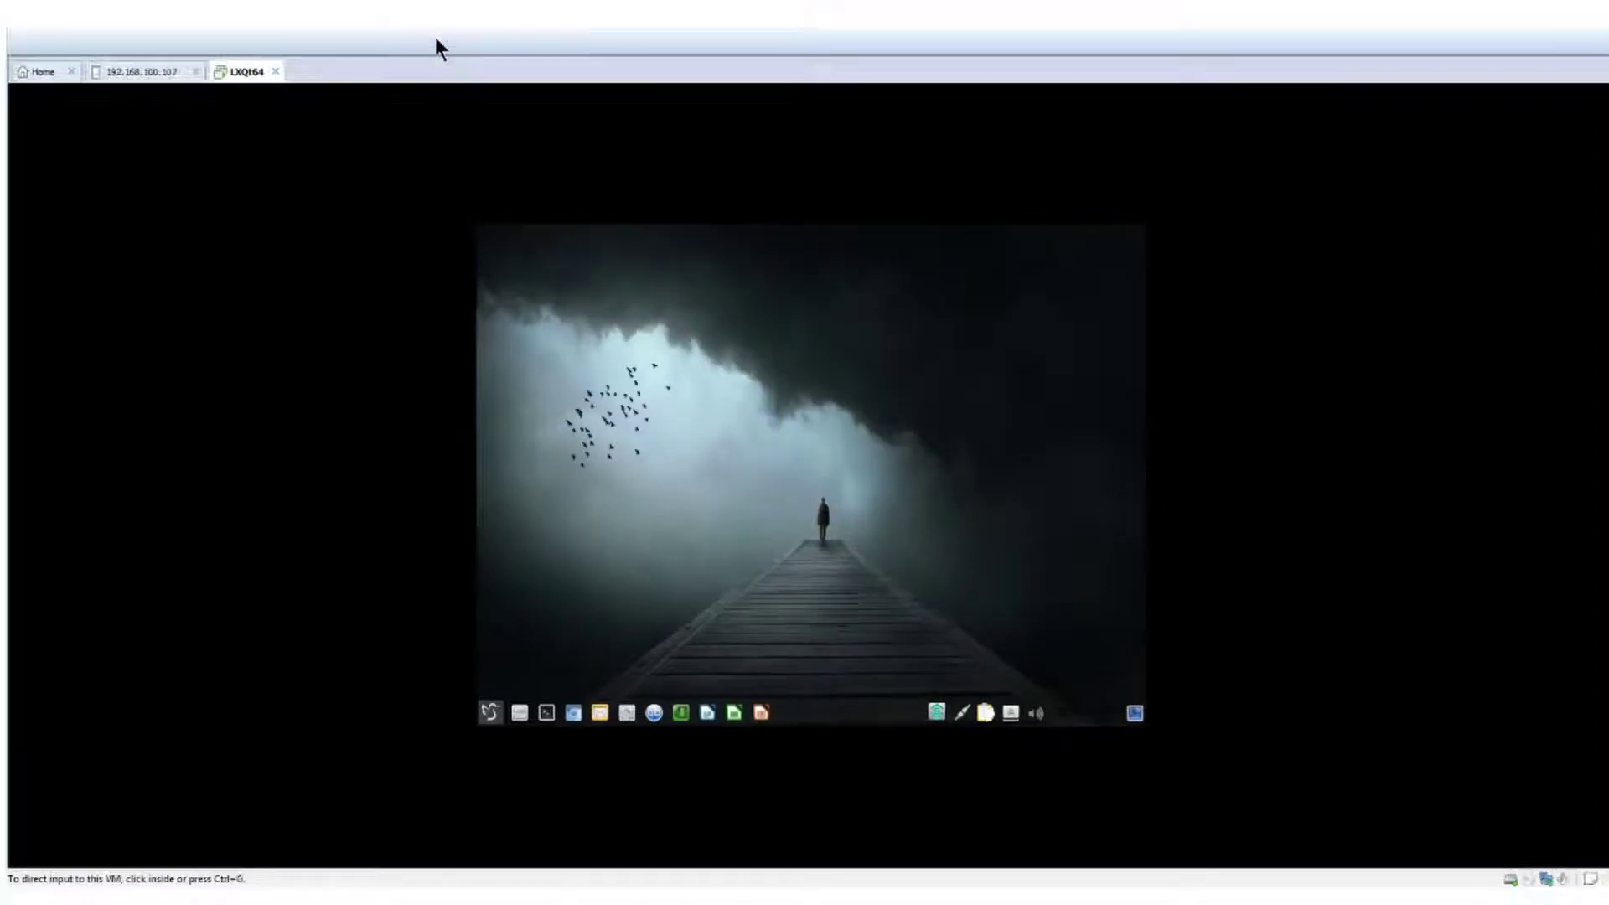
{"action": "left_click", "coordinate": [243, 880]}
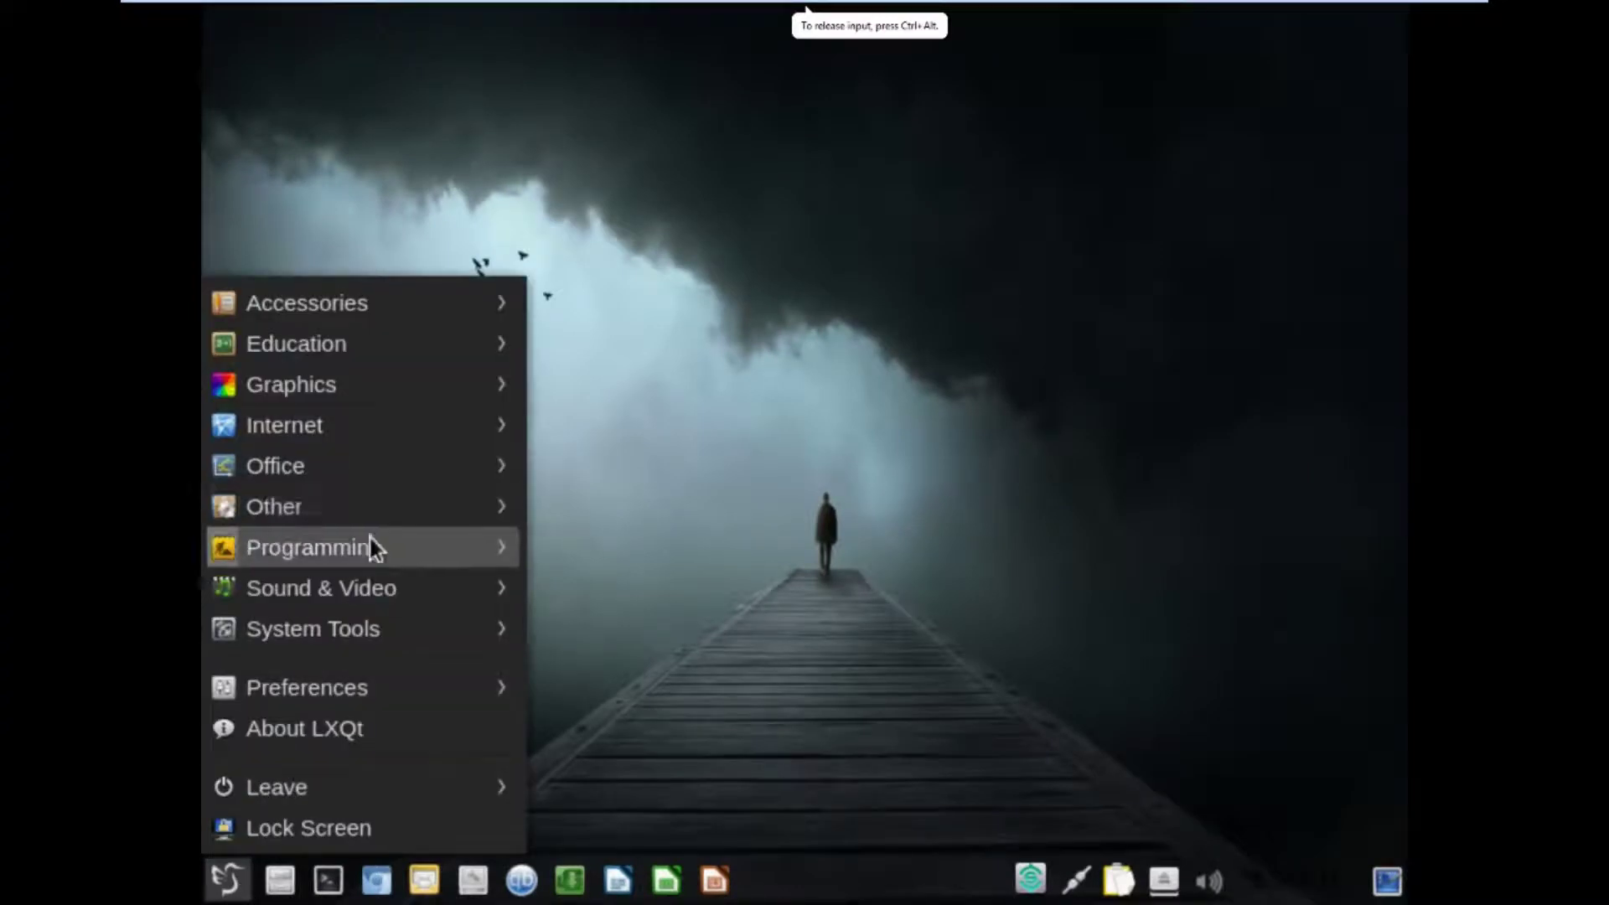
{"action": "mouse_move", "coordinate": [359, 704]}
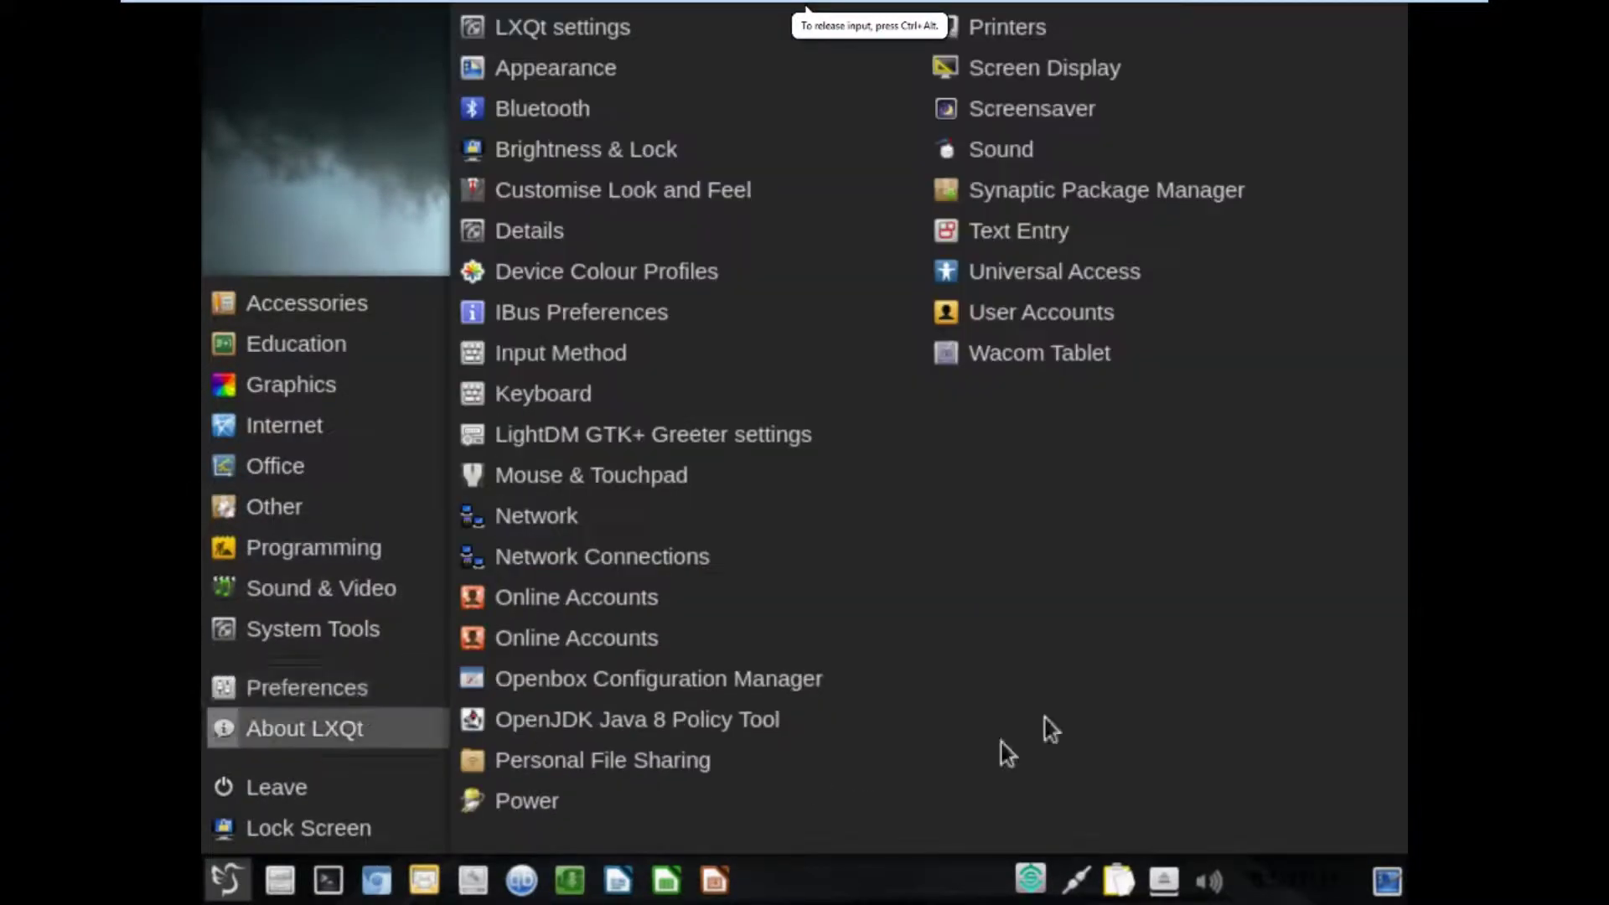
{"action": "left_click", "coordinate": [1042, 117]}
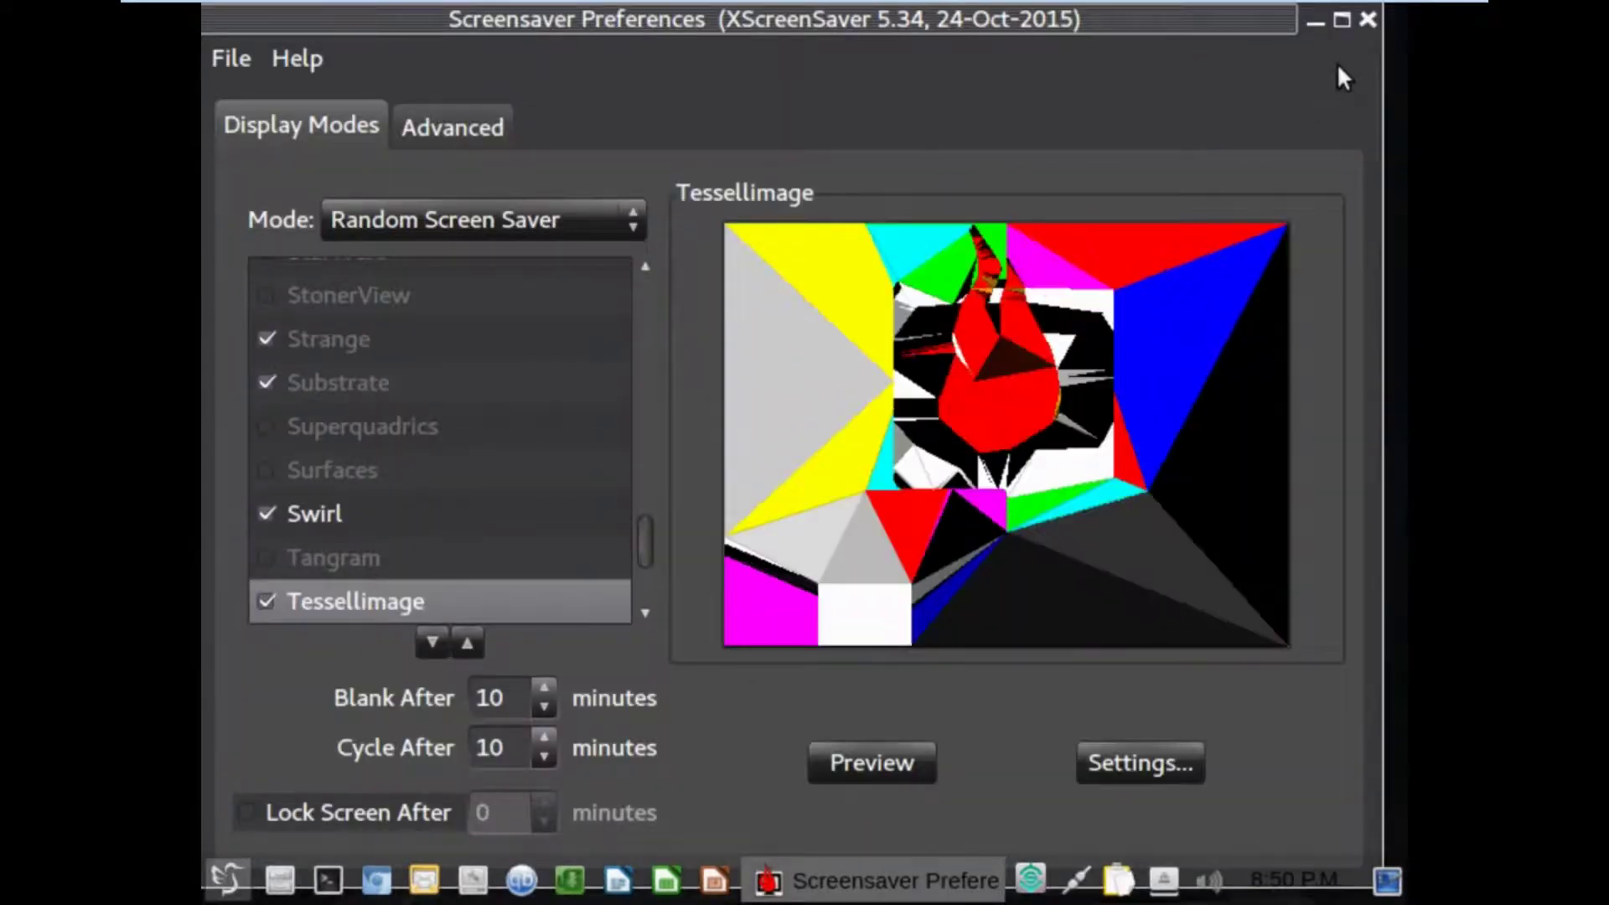
{"action": "left_click", "coordinate": [1370, 20]}
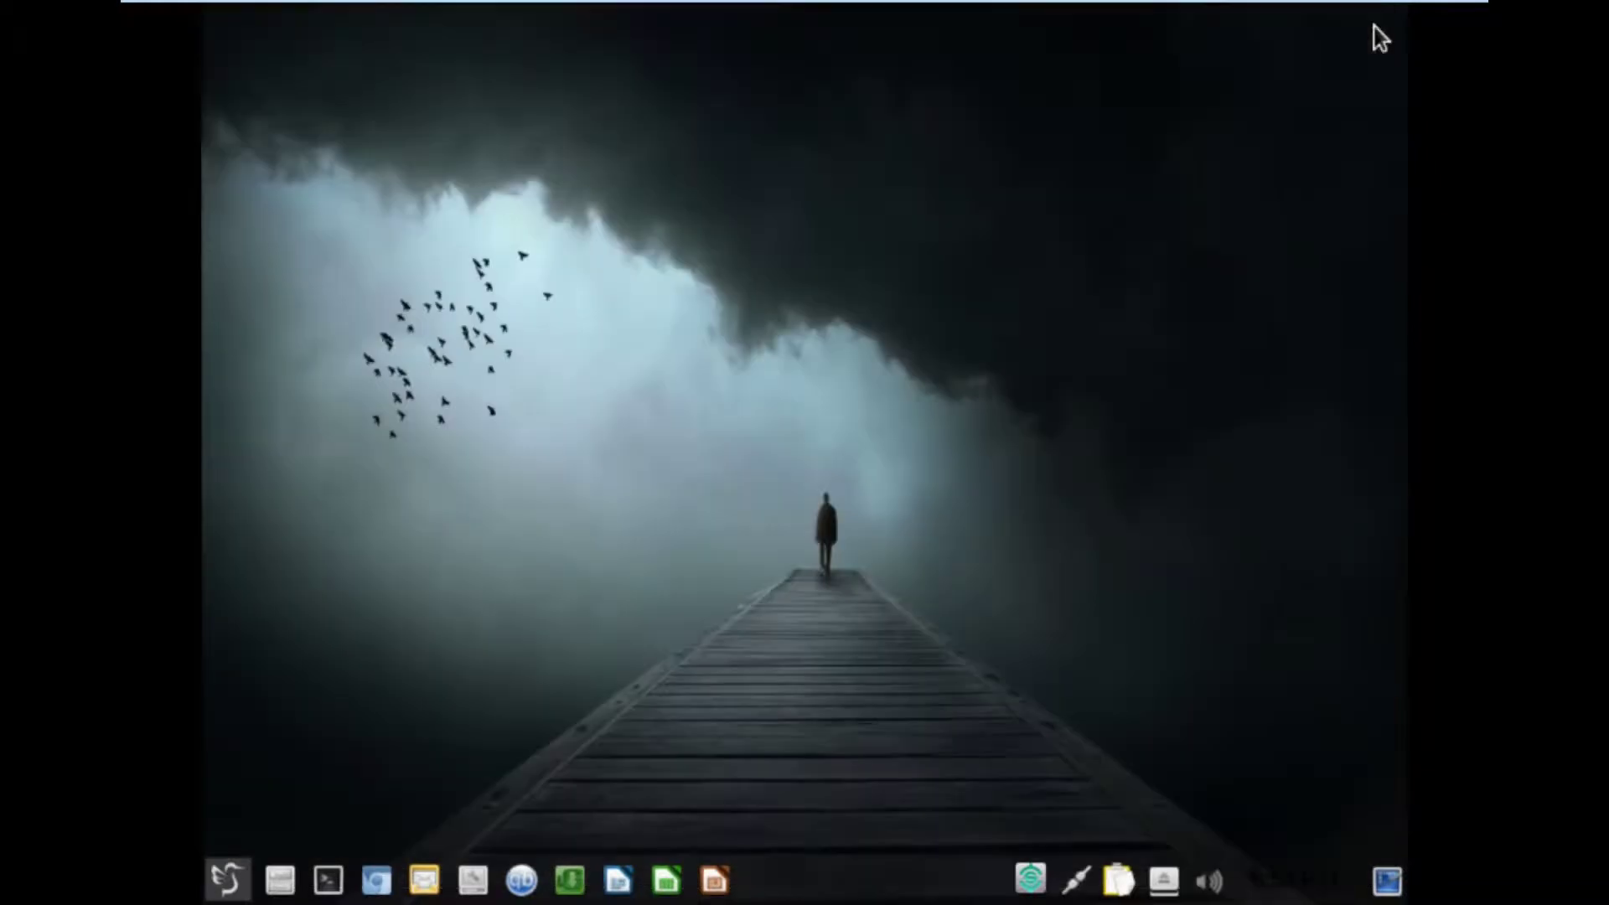
Reopen System Settings via Screen Display and quit it with Help > Quit.
{"action": "left_click", "coordinate": [226, 880]}
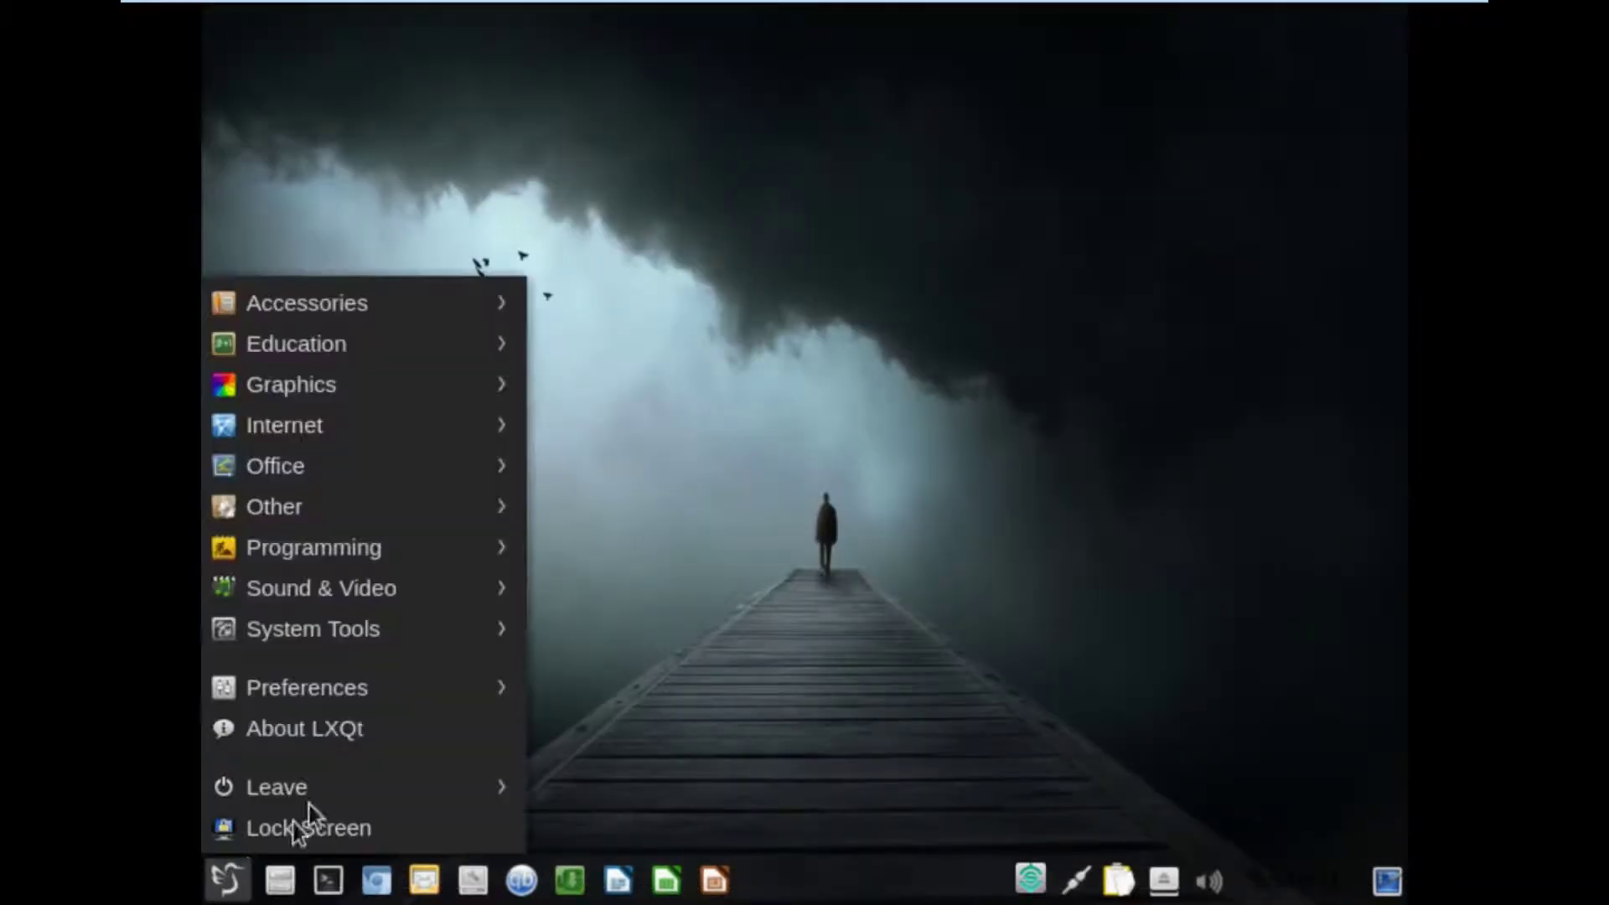
{"action": "mouse_move", "coordinate": [292, 675]}
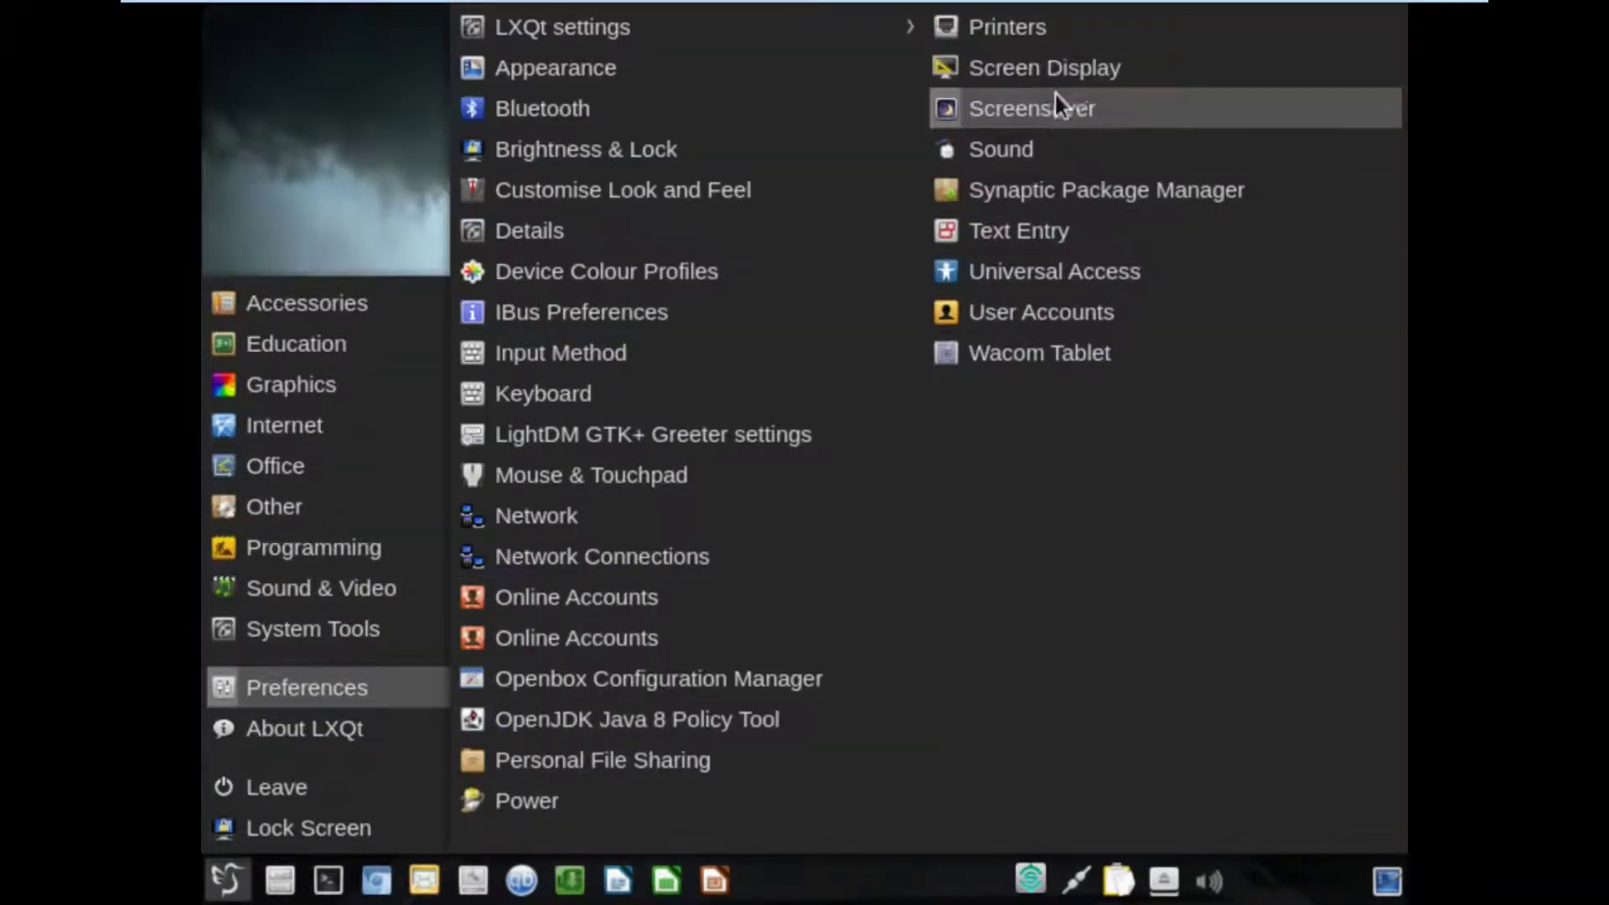
{"action": "left_click", "coordinate": [1014, 69]}
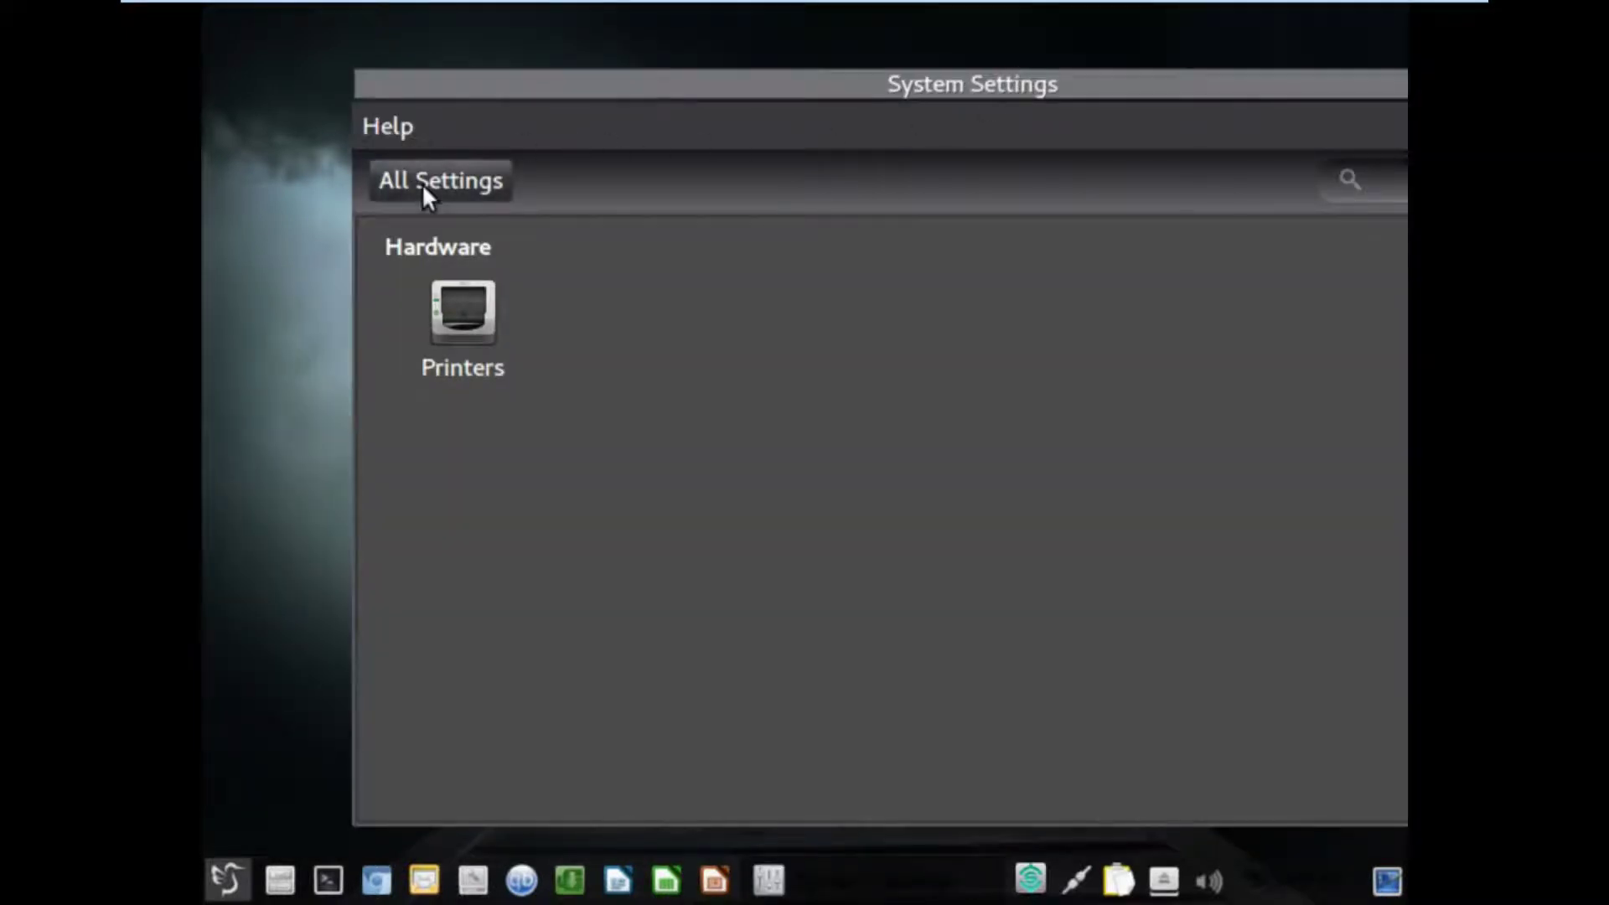
{"action": "left_click", "coordinate": [496, 88]}
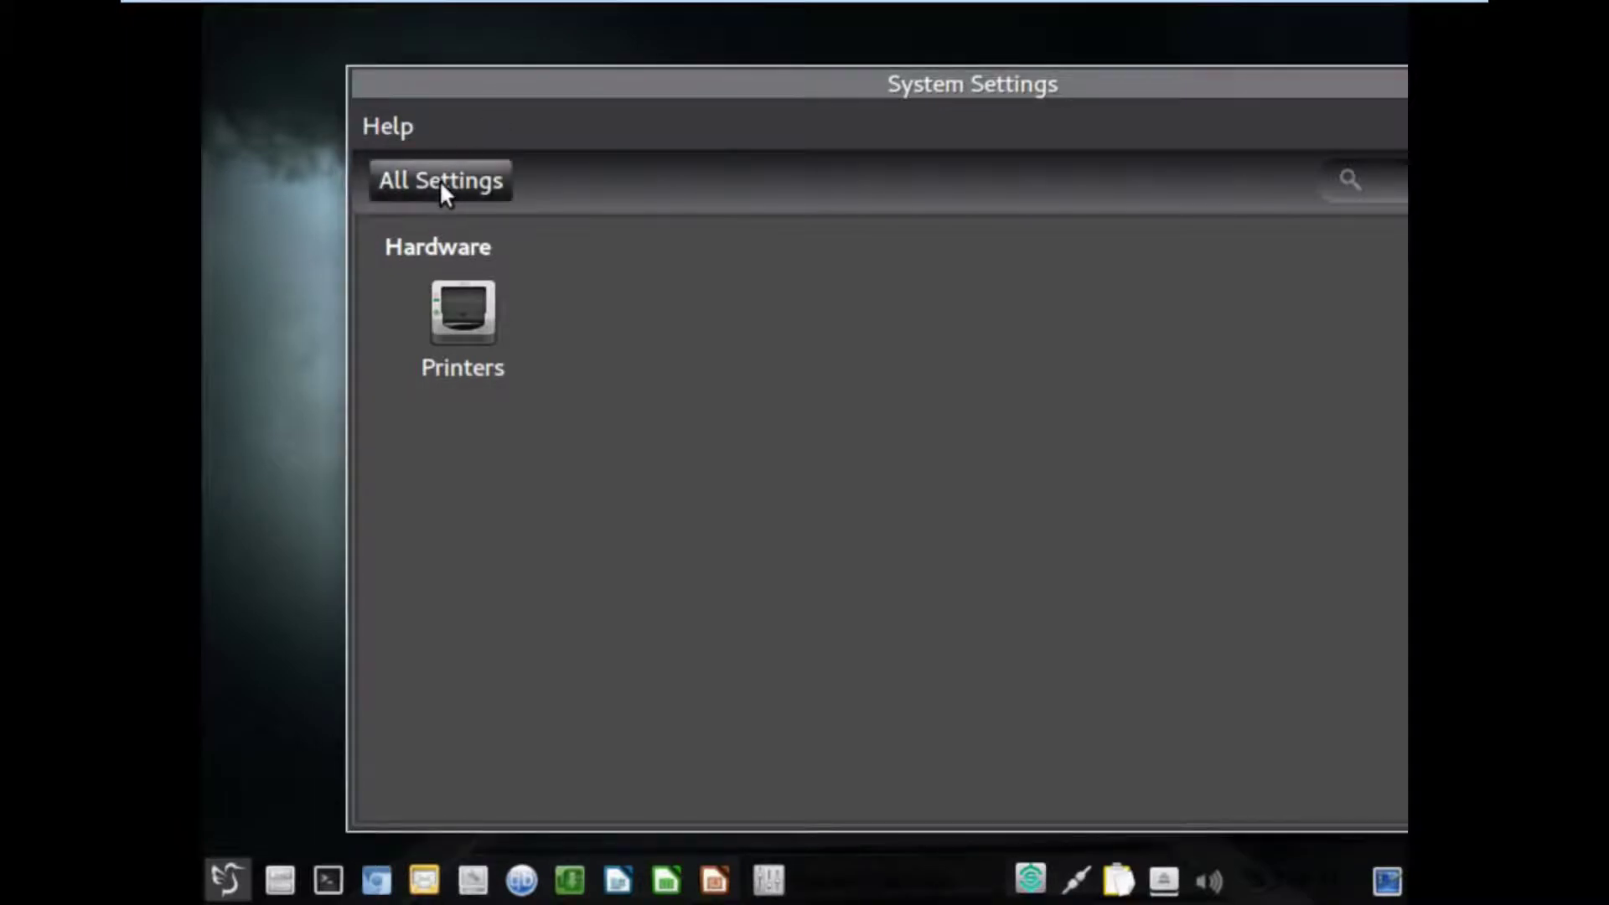
{"action": "left_click", "coordinate": [389, 127]}
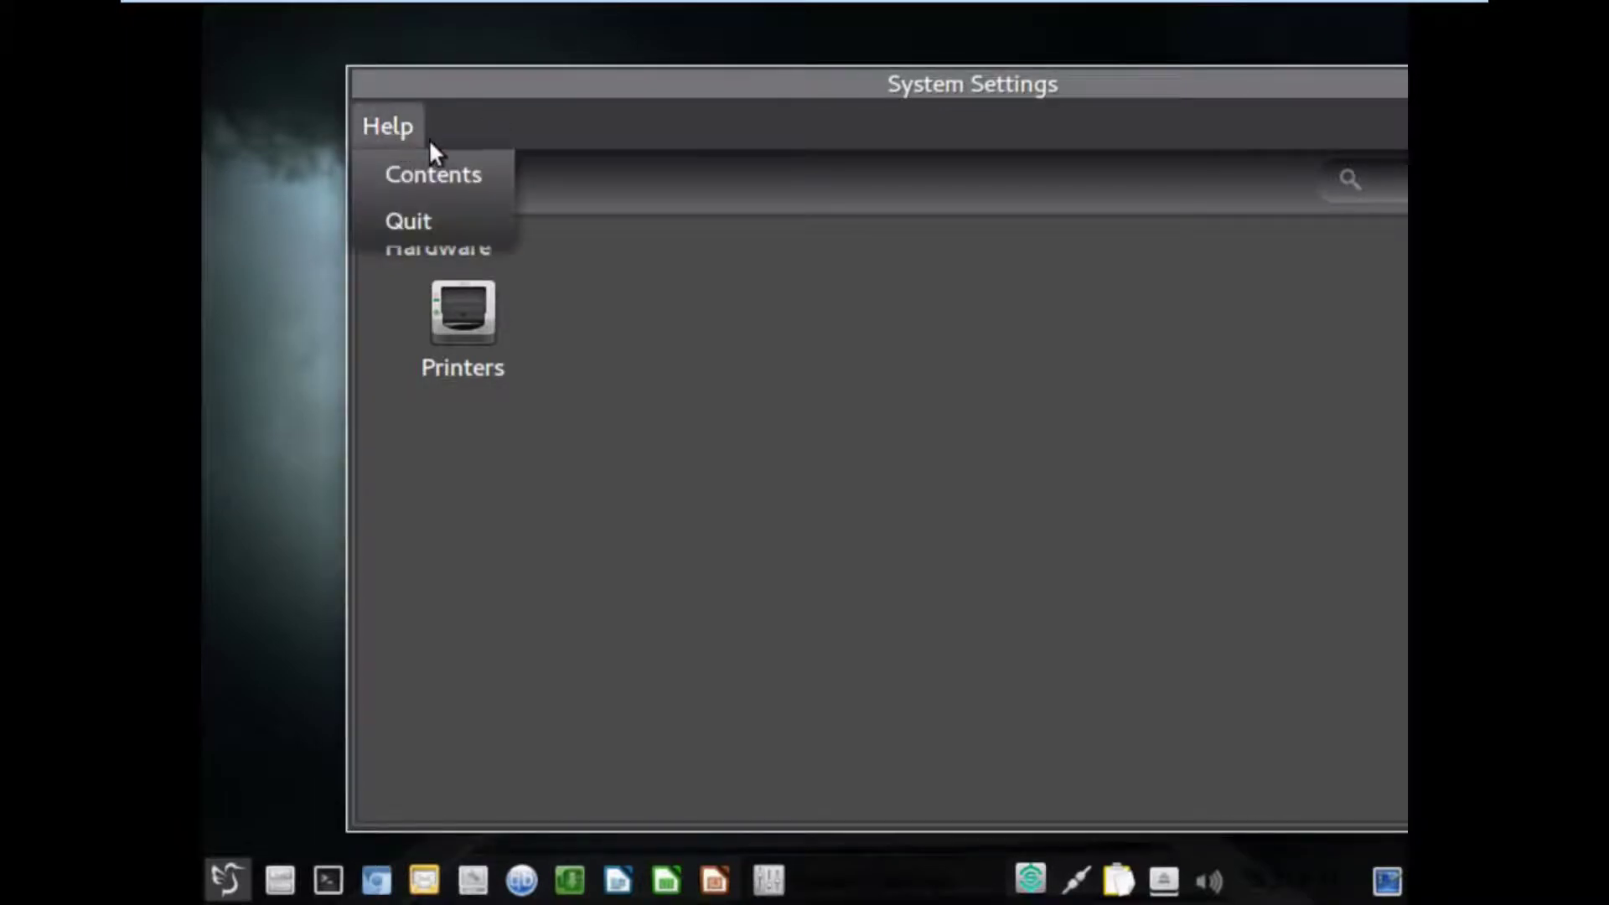
{"action": "left_click", "coordinate": [402, 218]}
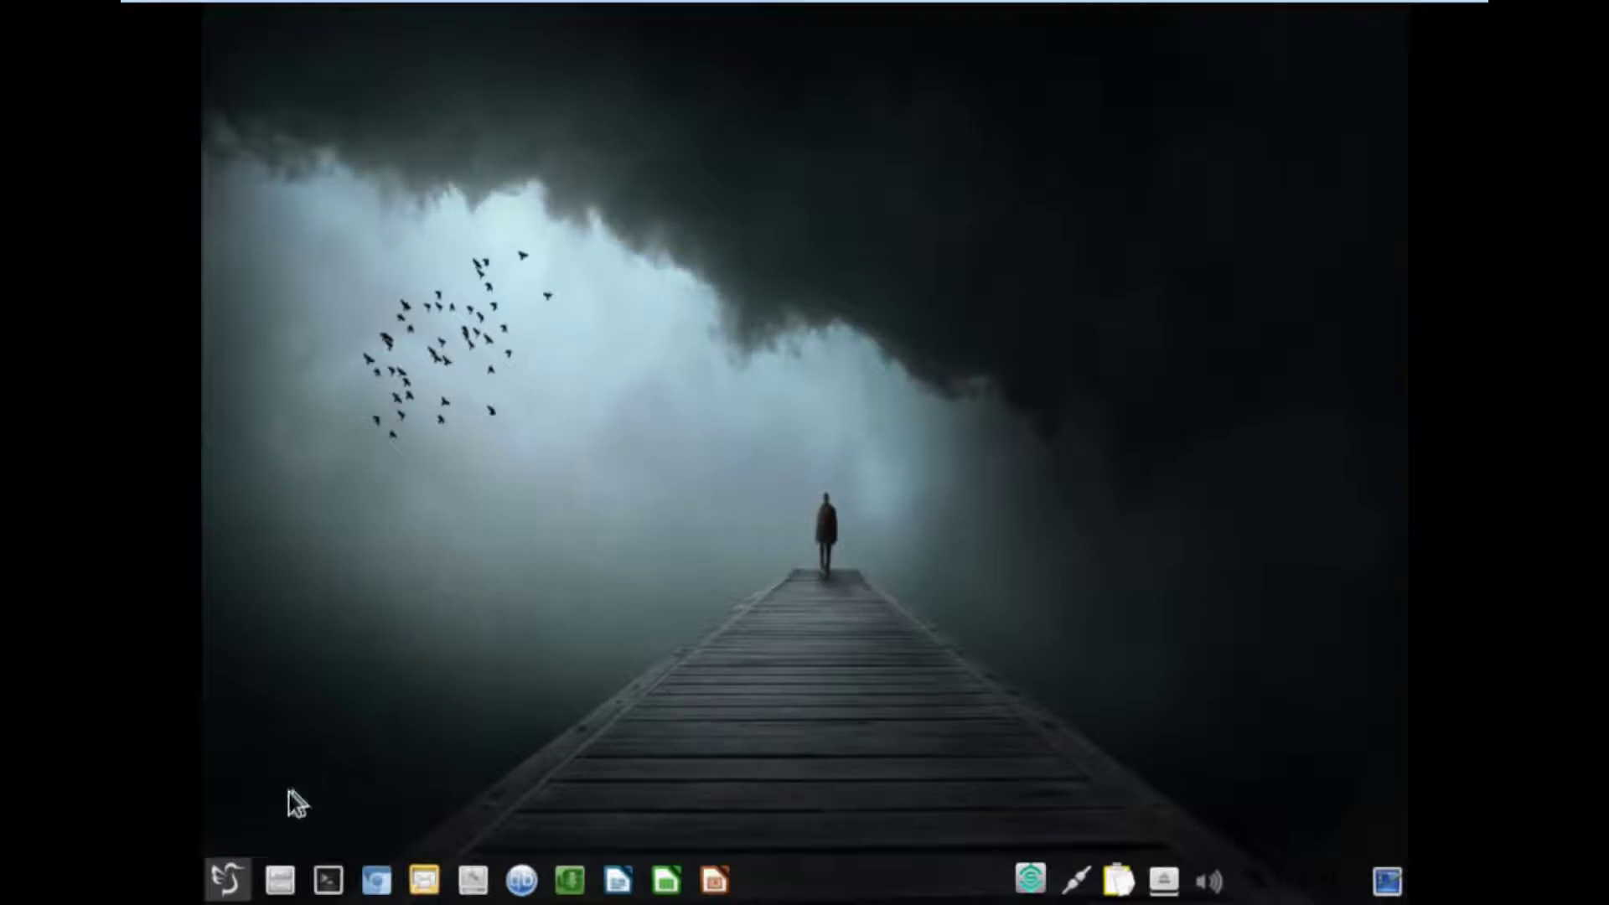
{"action": "left_click", "coordinate": [230, 879]}
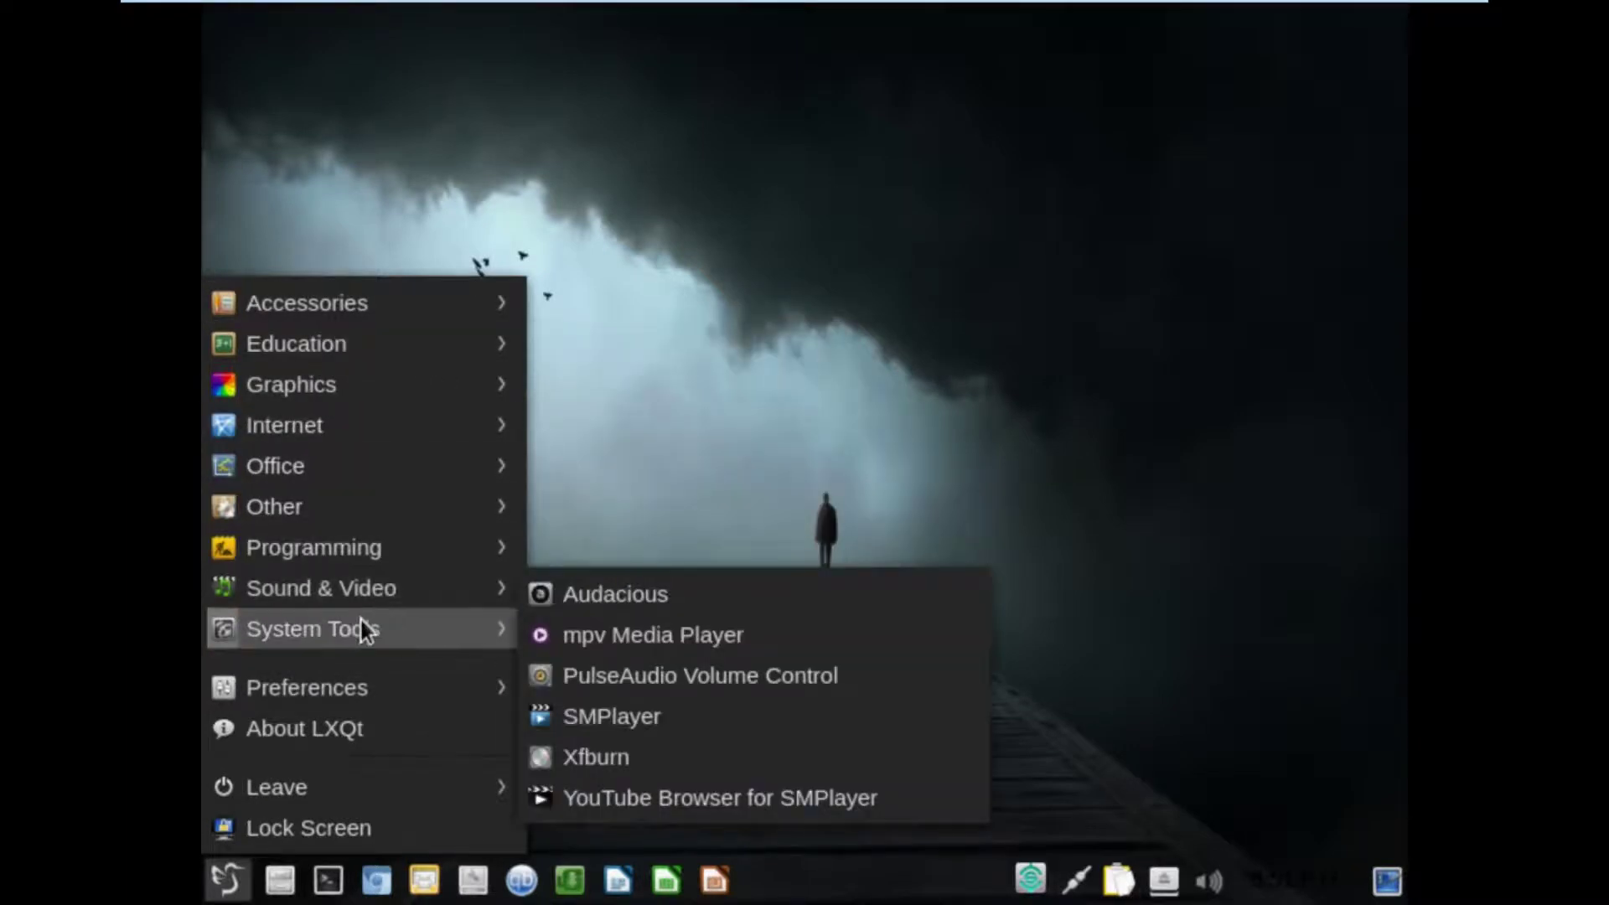
{"action": "mouse_move", "coordinate": [359, 621]}
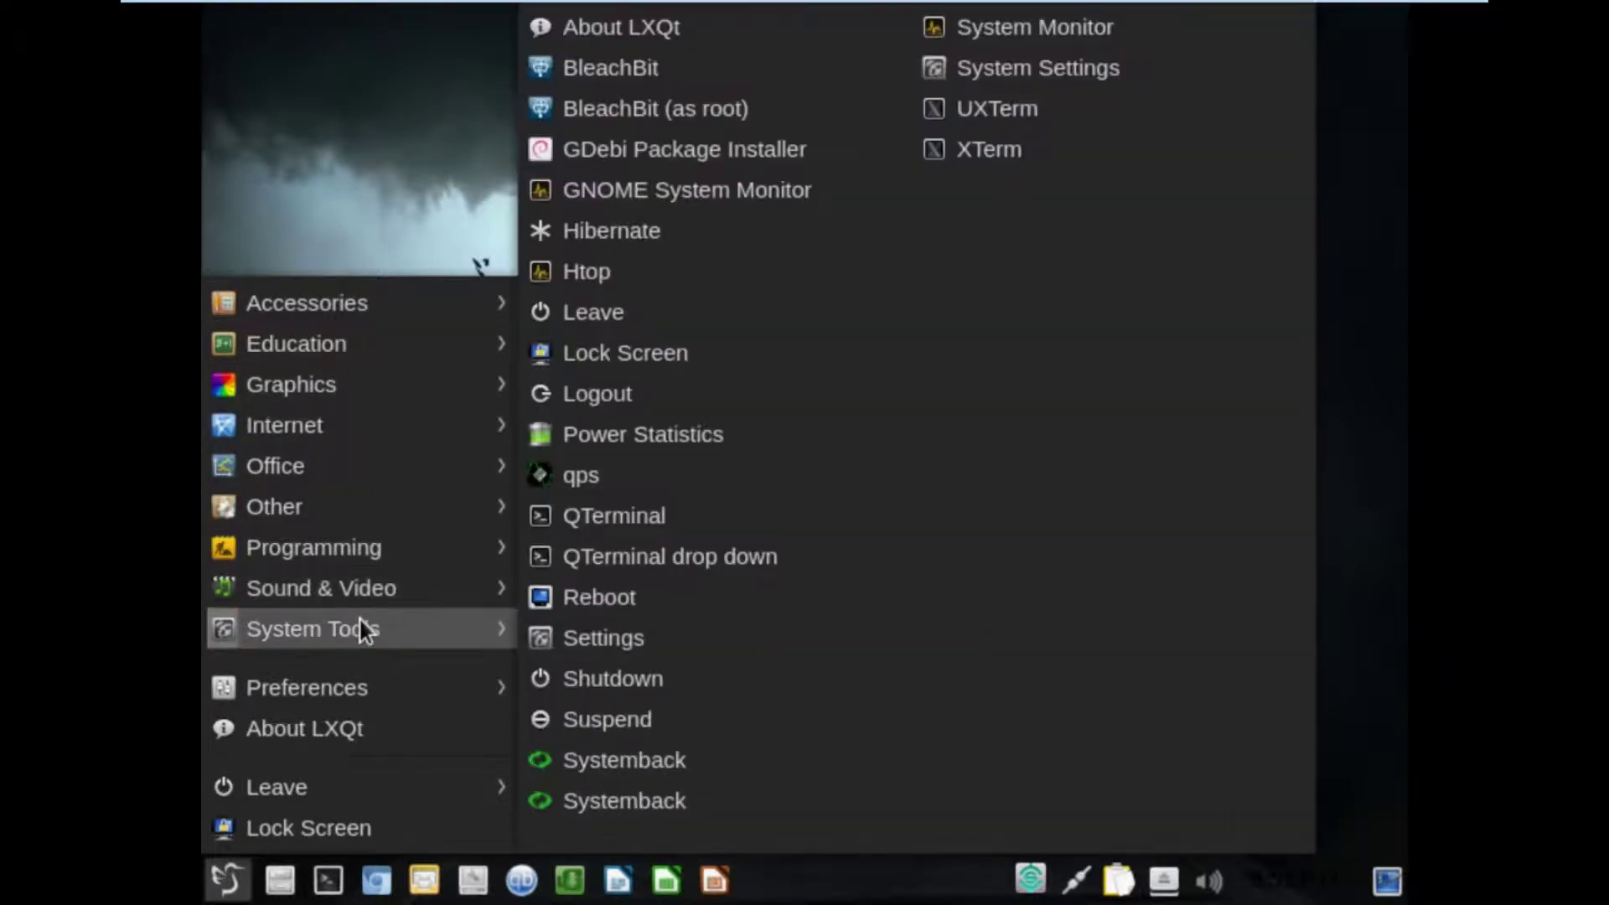
{"action": "left_click", "coordinate": [663, 273]}
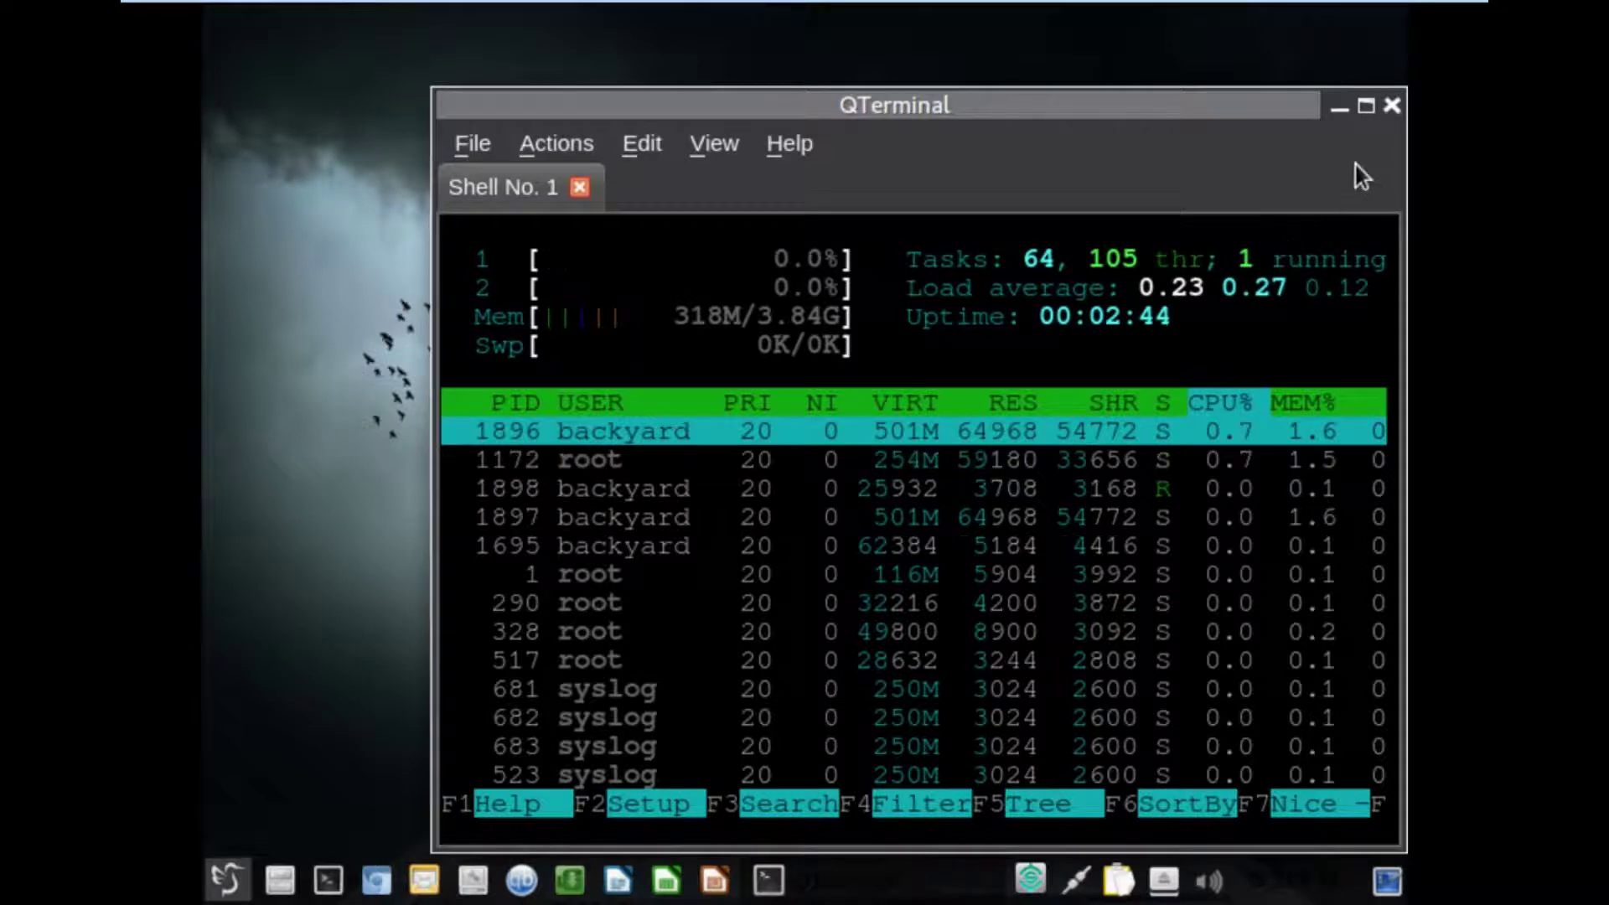
Close the htop terminal and launch Firefox Web Browser from the Internet menu.
{"action": "left_click", "coordinate": [1392, 104]}
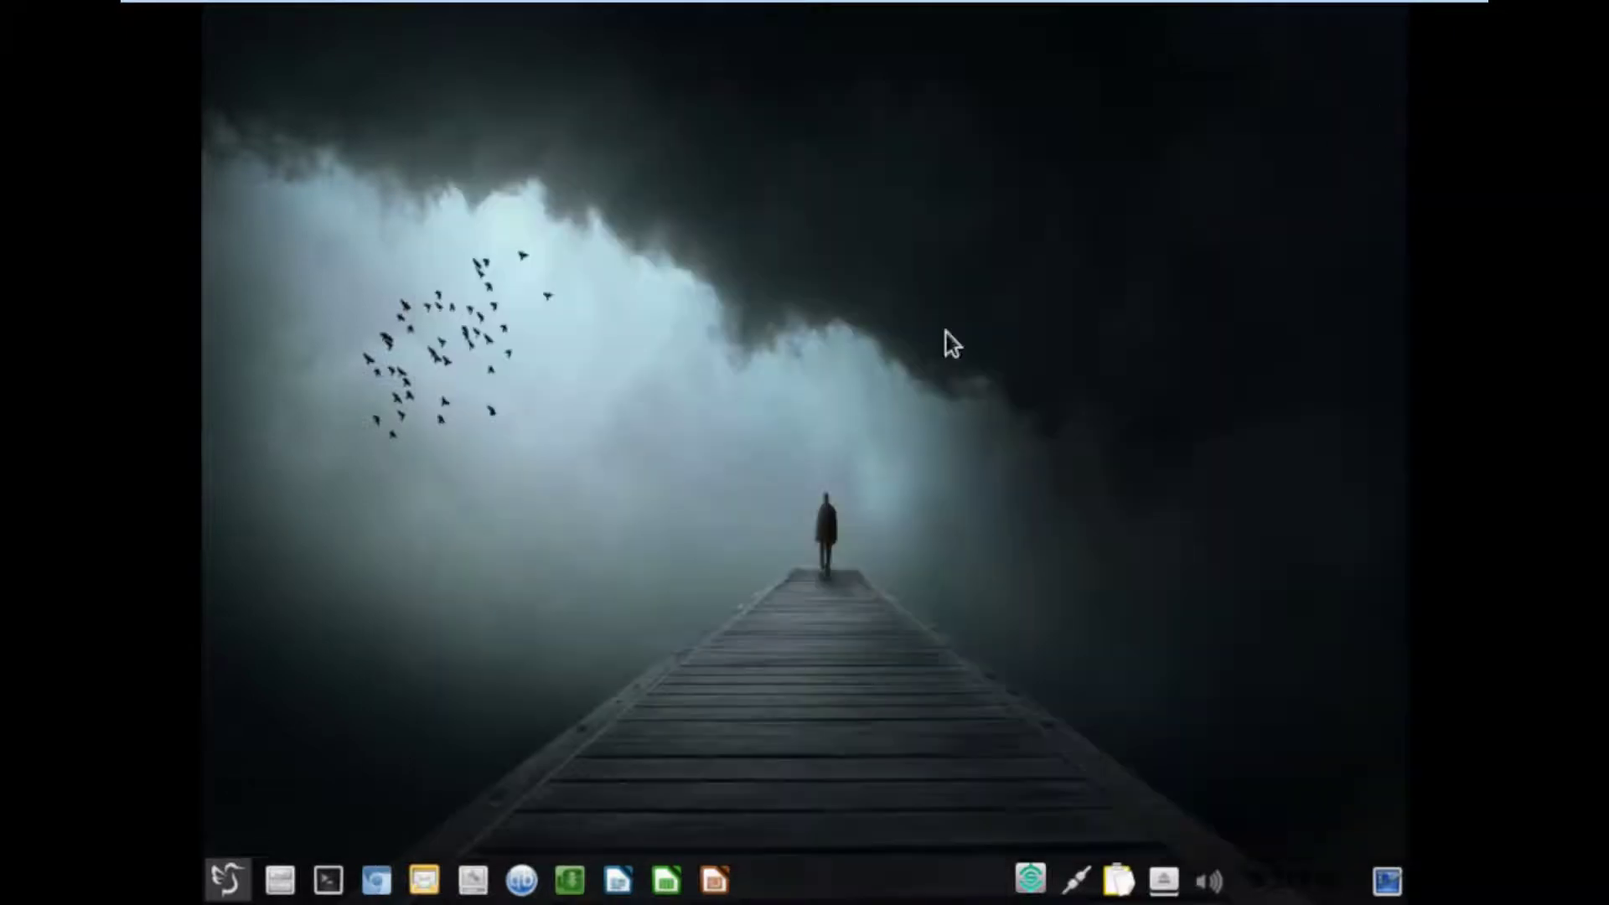
{"action": "left_click", "coordinate": [226, 881]}
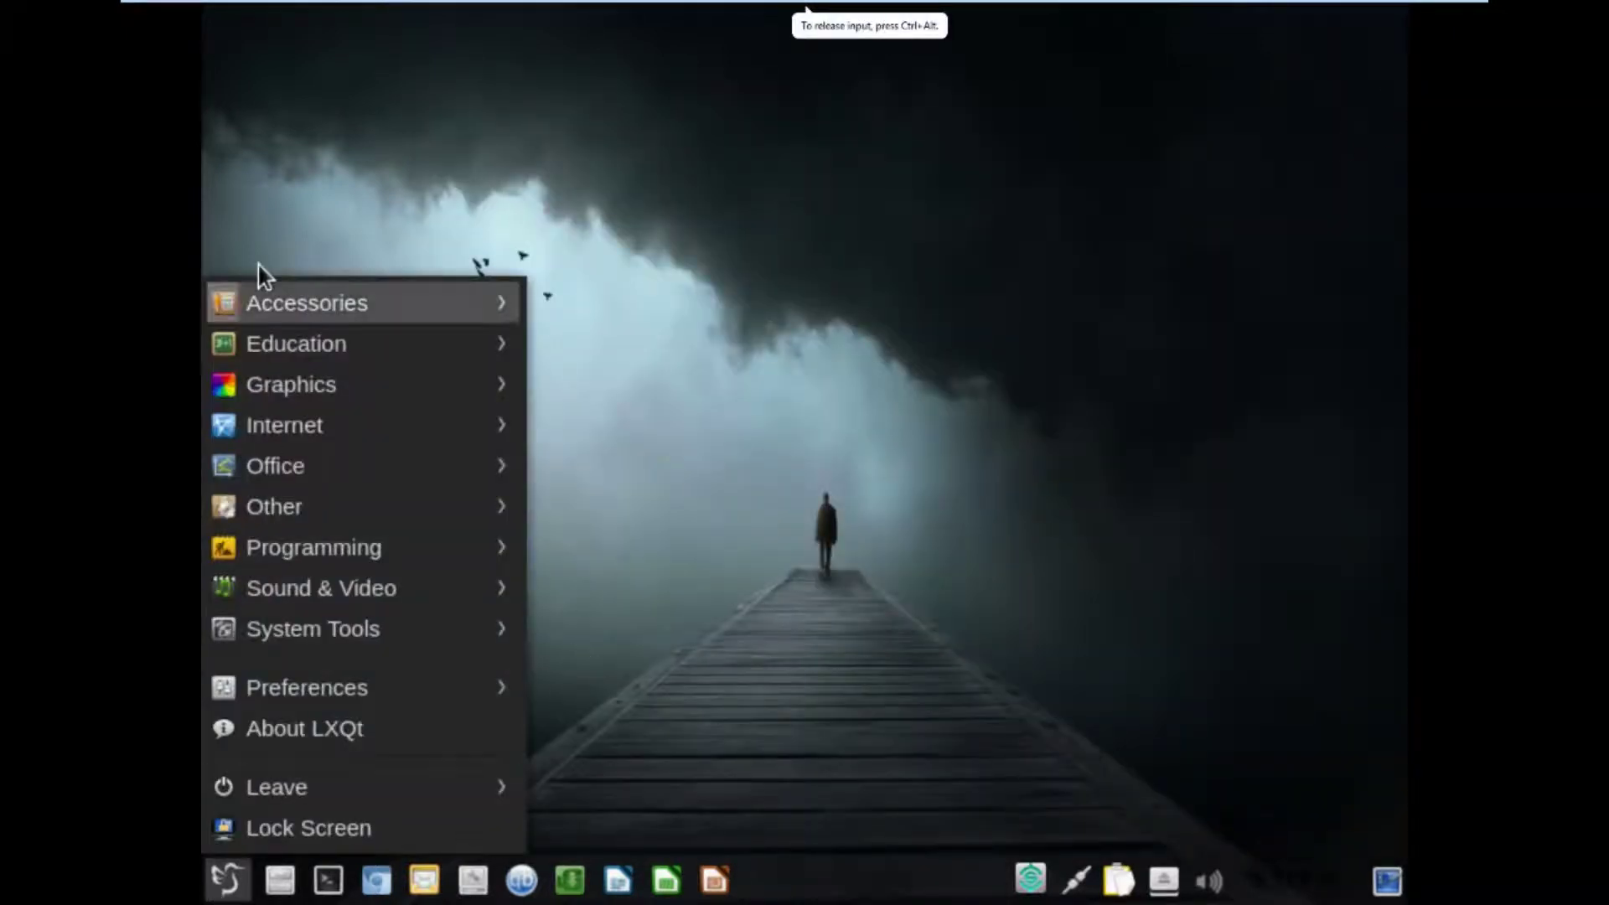
{"action": "mouse_move", "coordinate": [289, 295]}
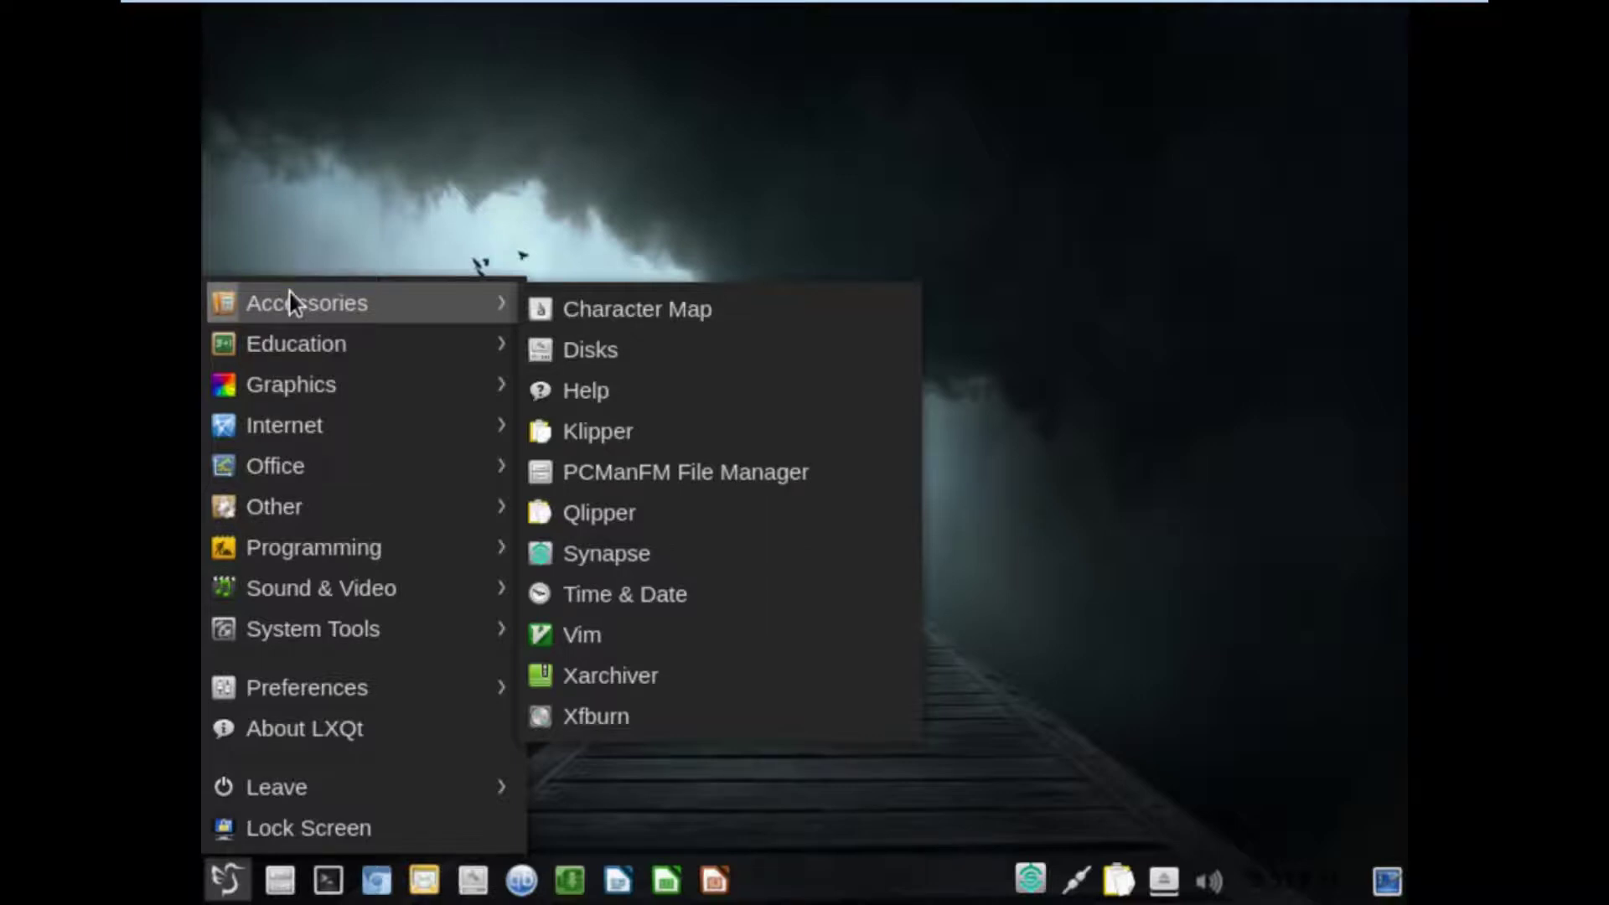
{"action": "mouse_move", "coordinate": [290, 331]}
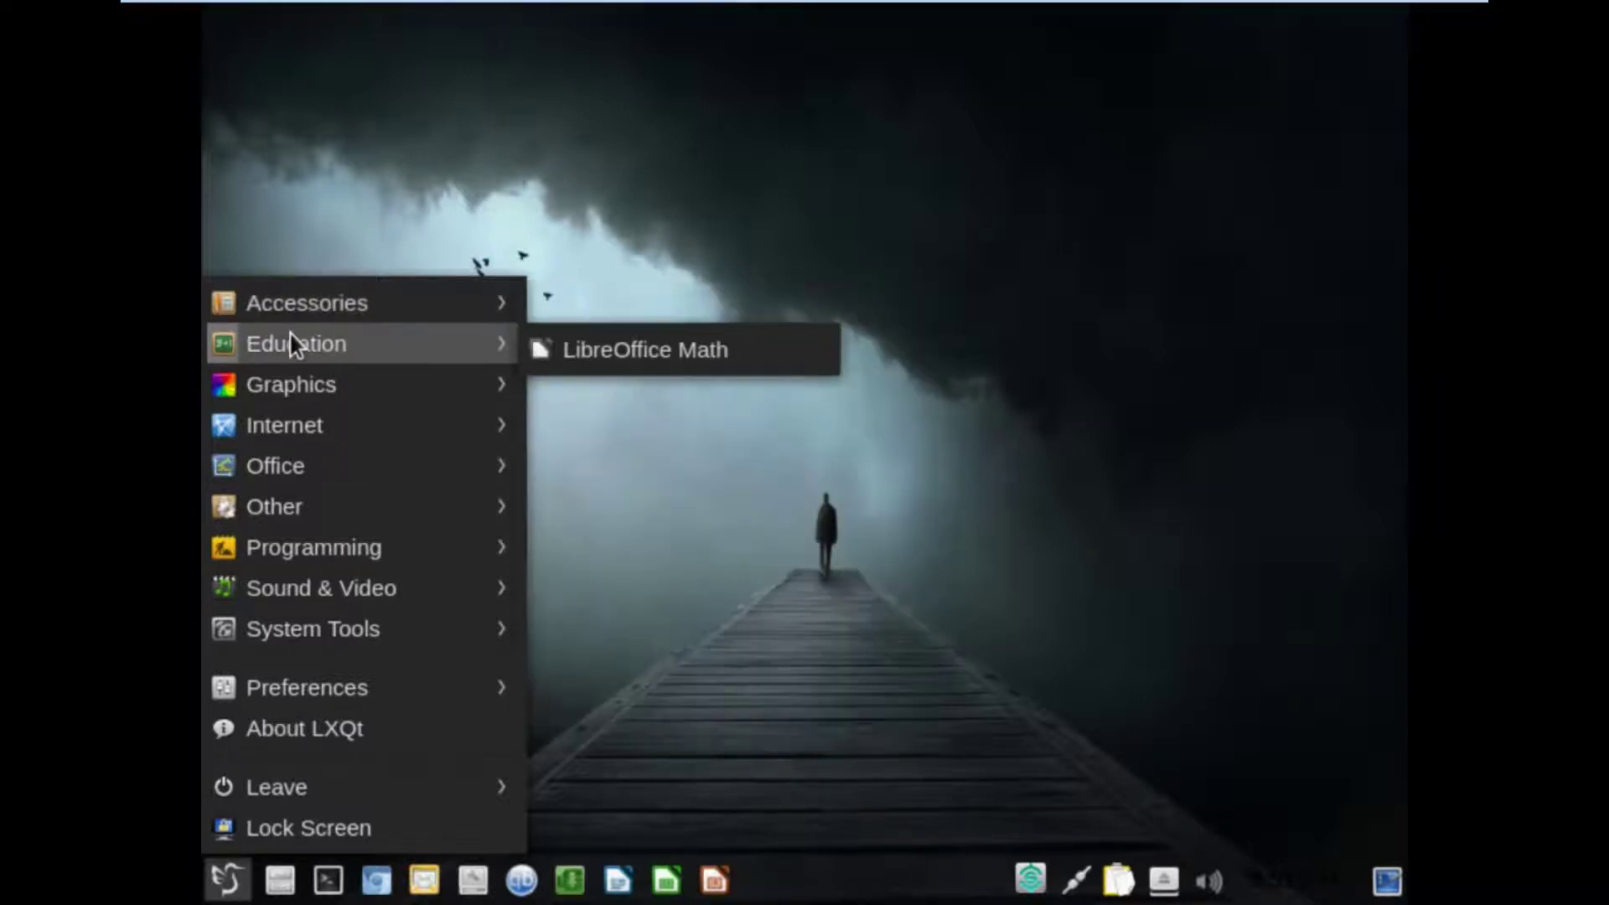
{"action": "mouse_move", "coordinate": [292, 369]}
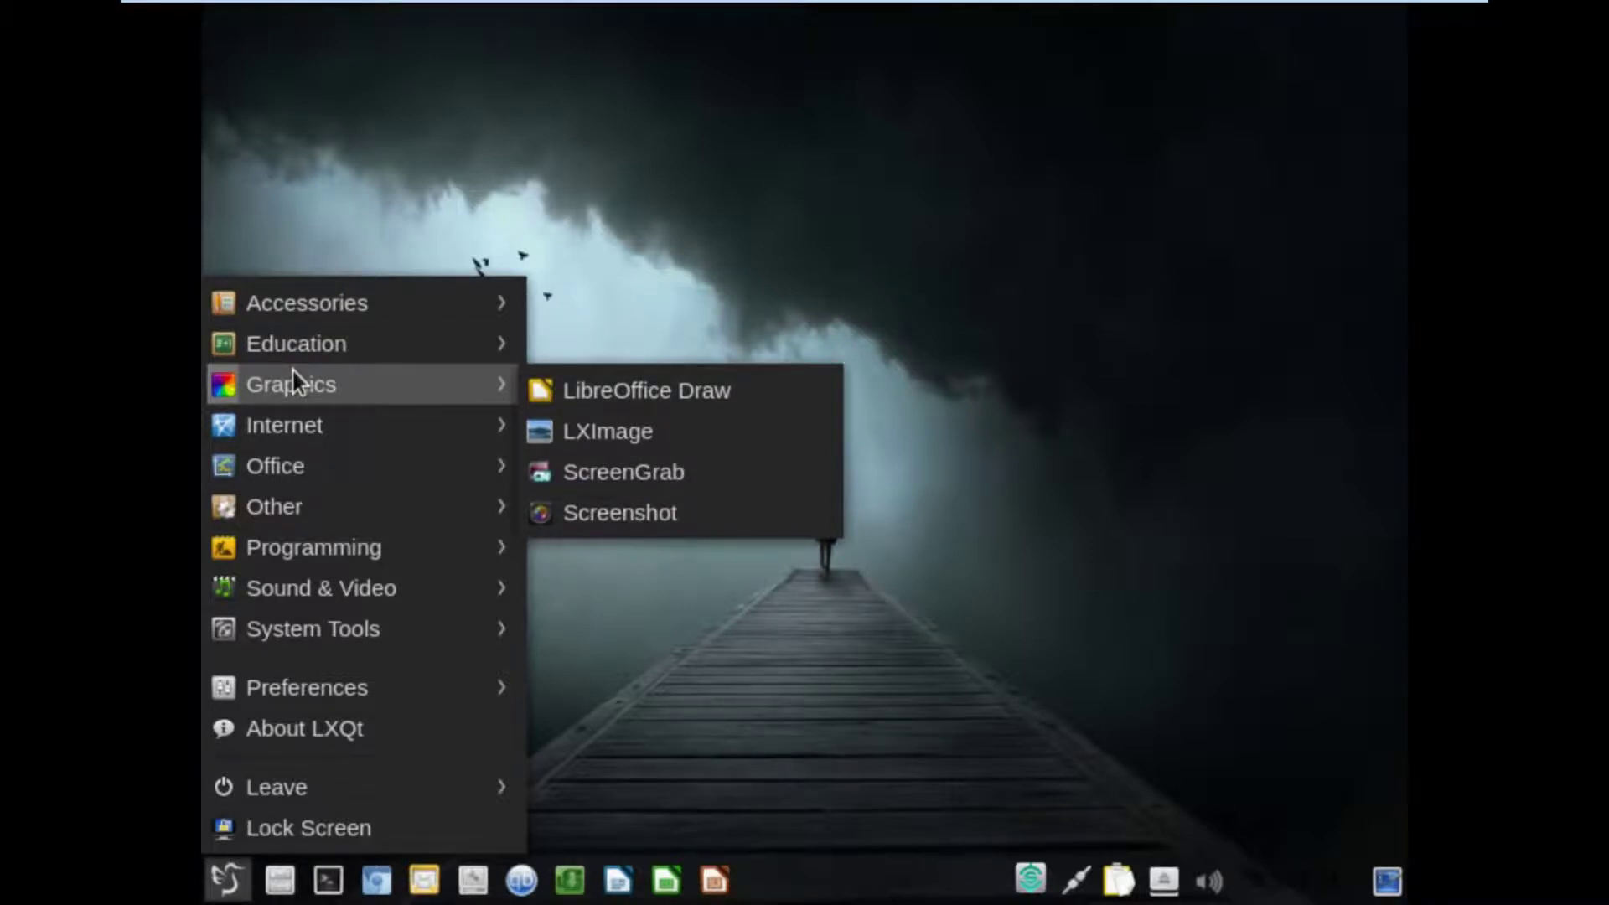
{"action": "mouse_move", "coordinate": [294, 429]}
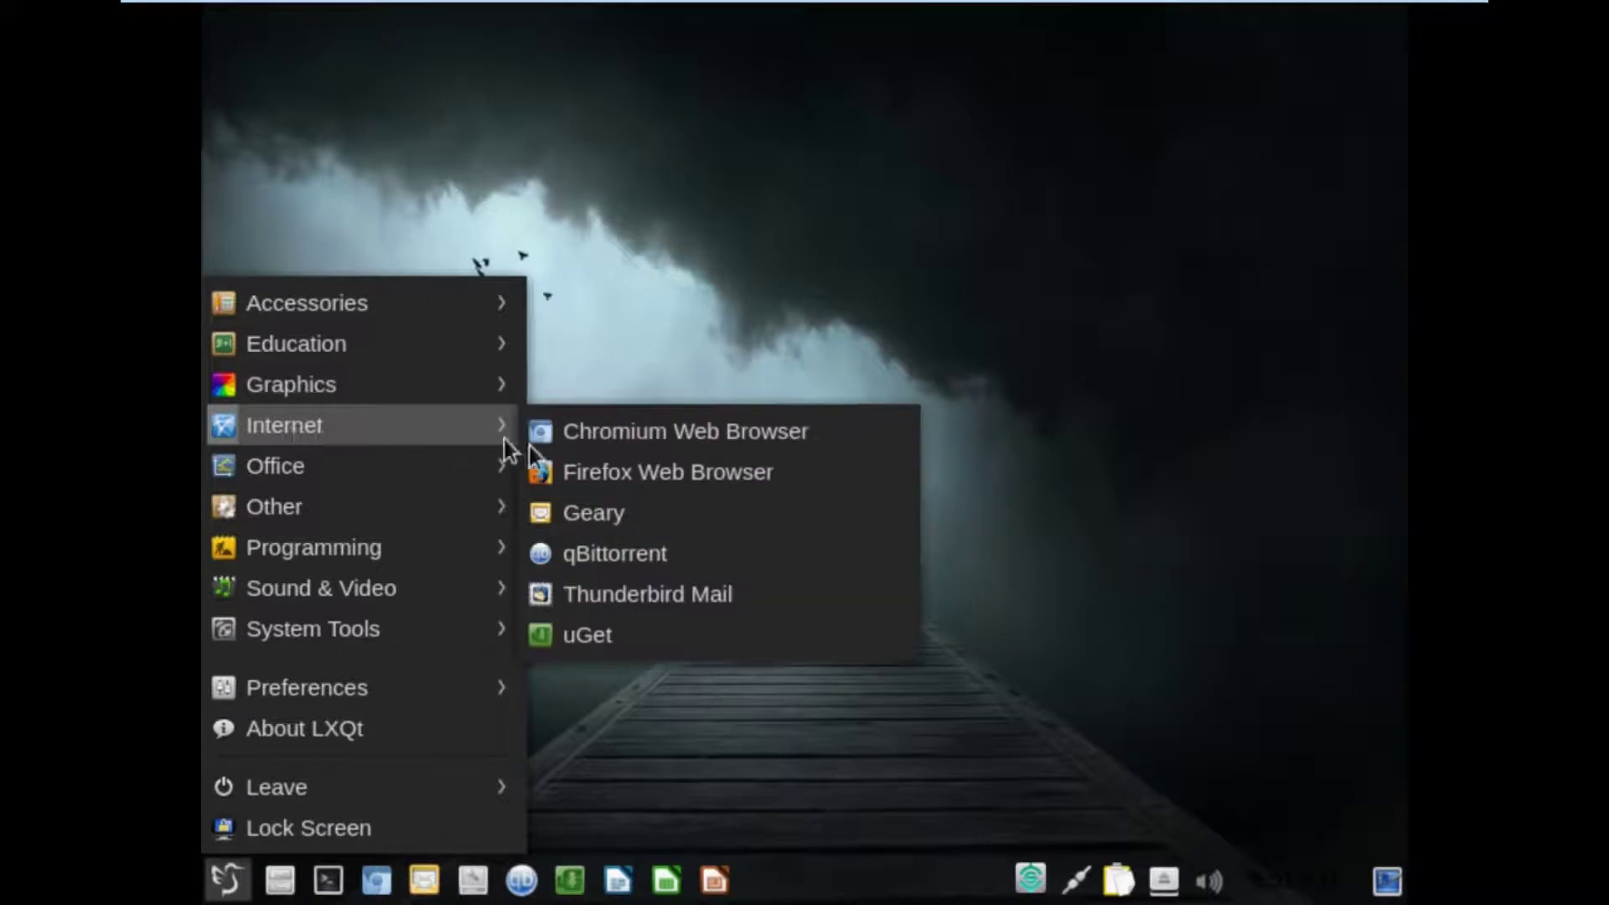
{"action": "left_click", "coordinate": [572, 483]}
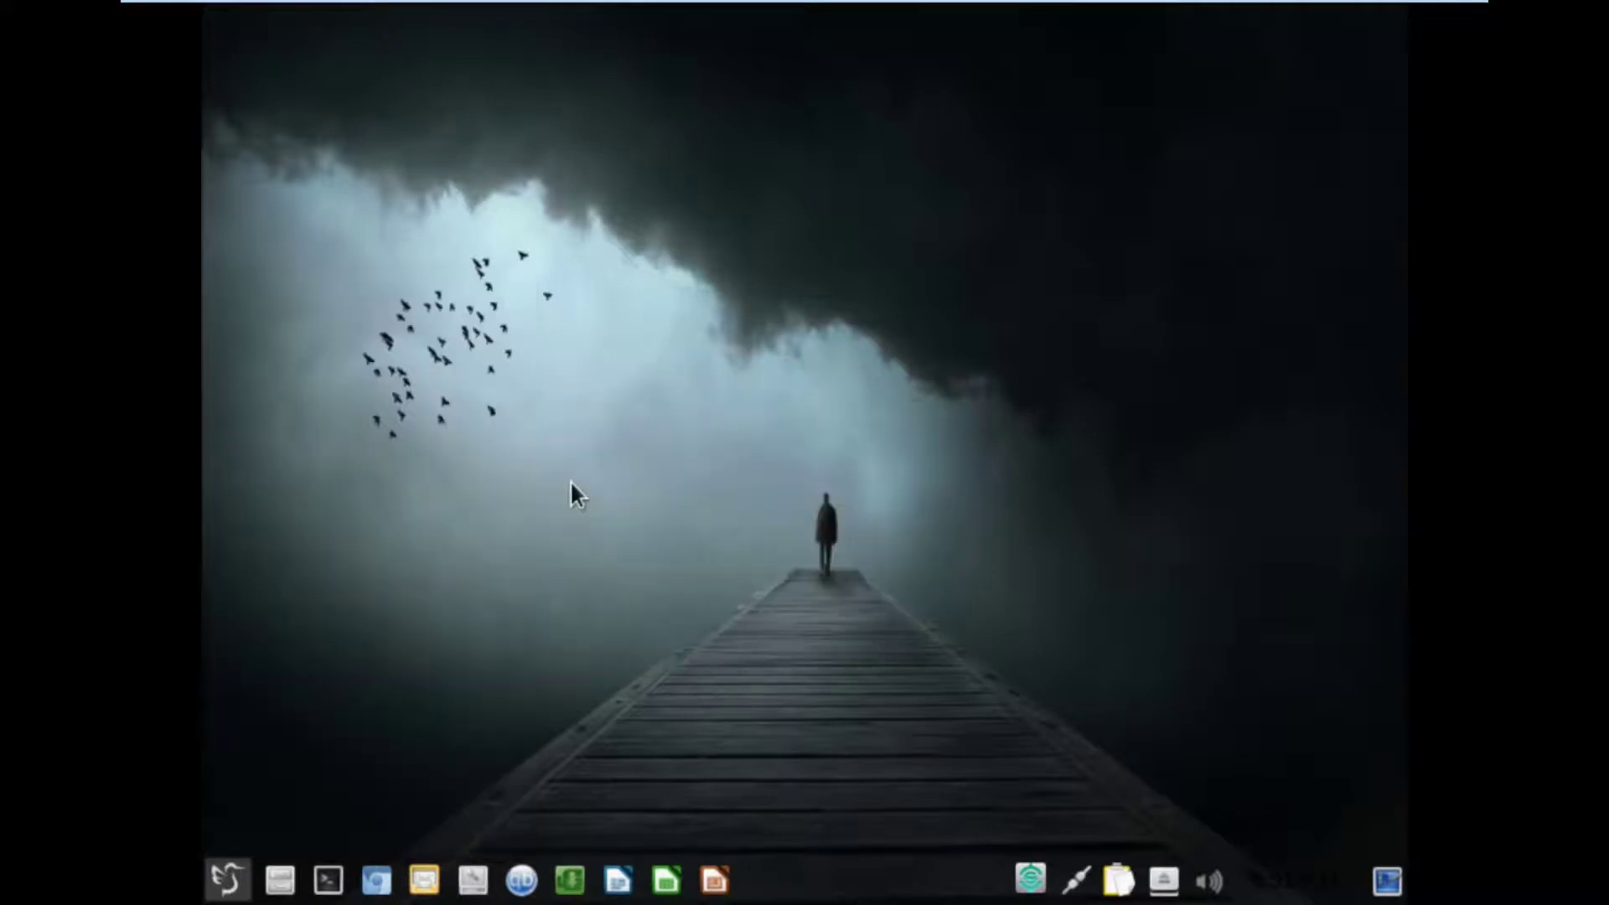
Reopen the application menu and browse its categories.
{"action": "left_click", "coordinate": [225, 880]}
{"action": "mouse_move", "coordinate": [389, 414]}
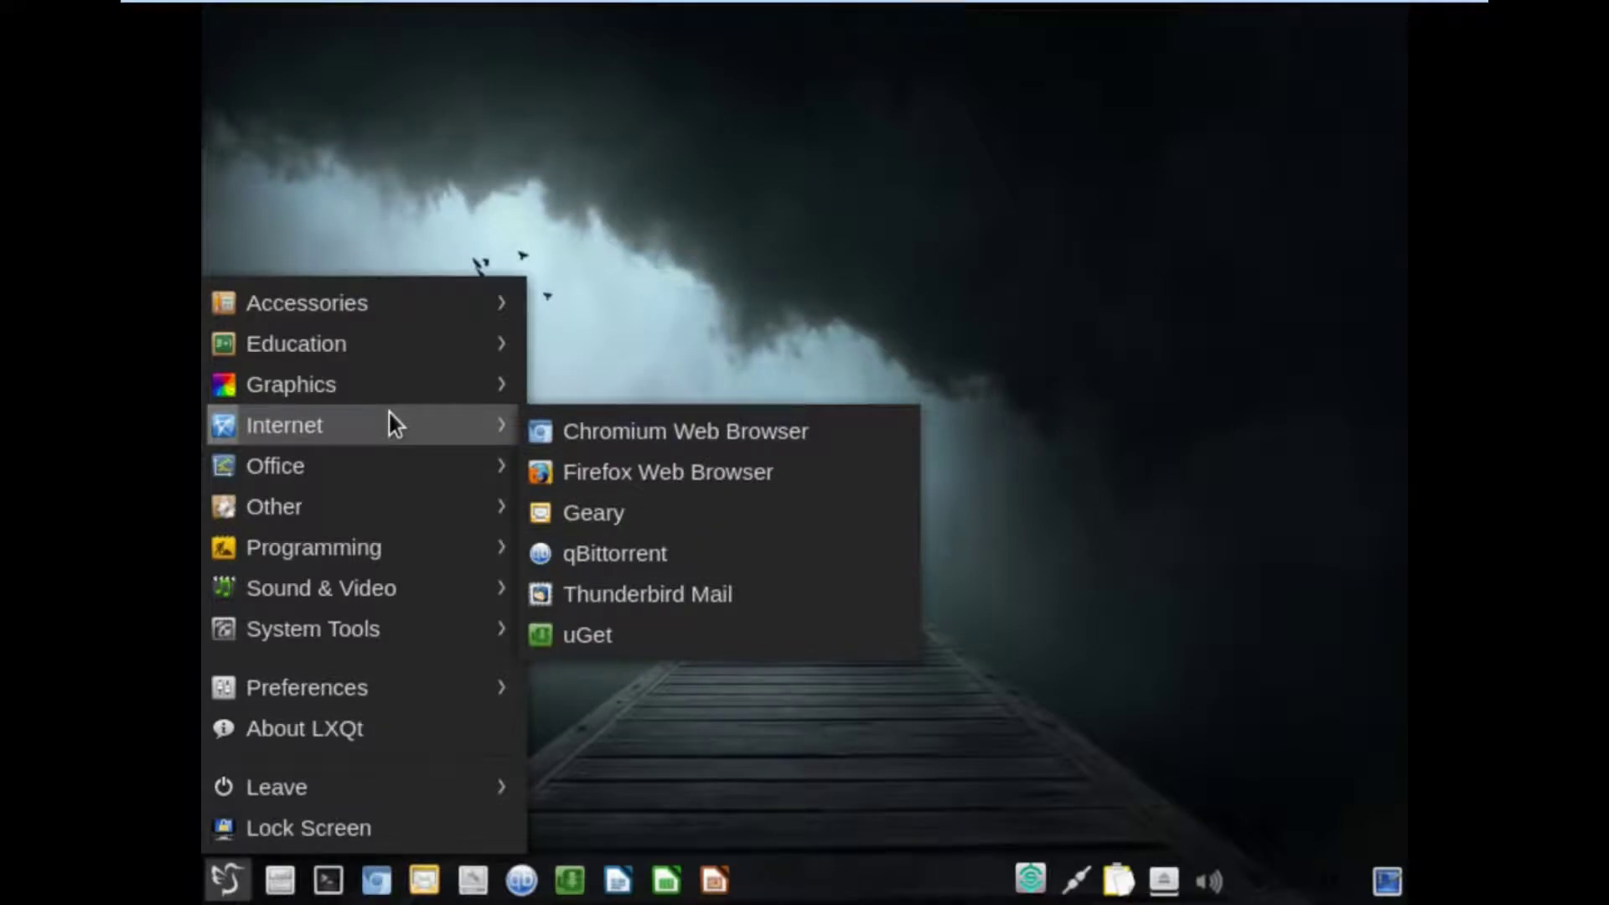
{"action": "mouse_move", "coordinate": [344, 477]}
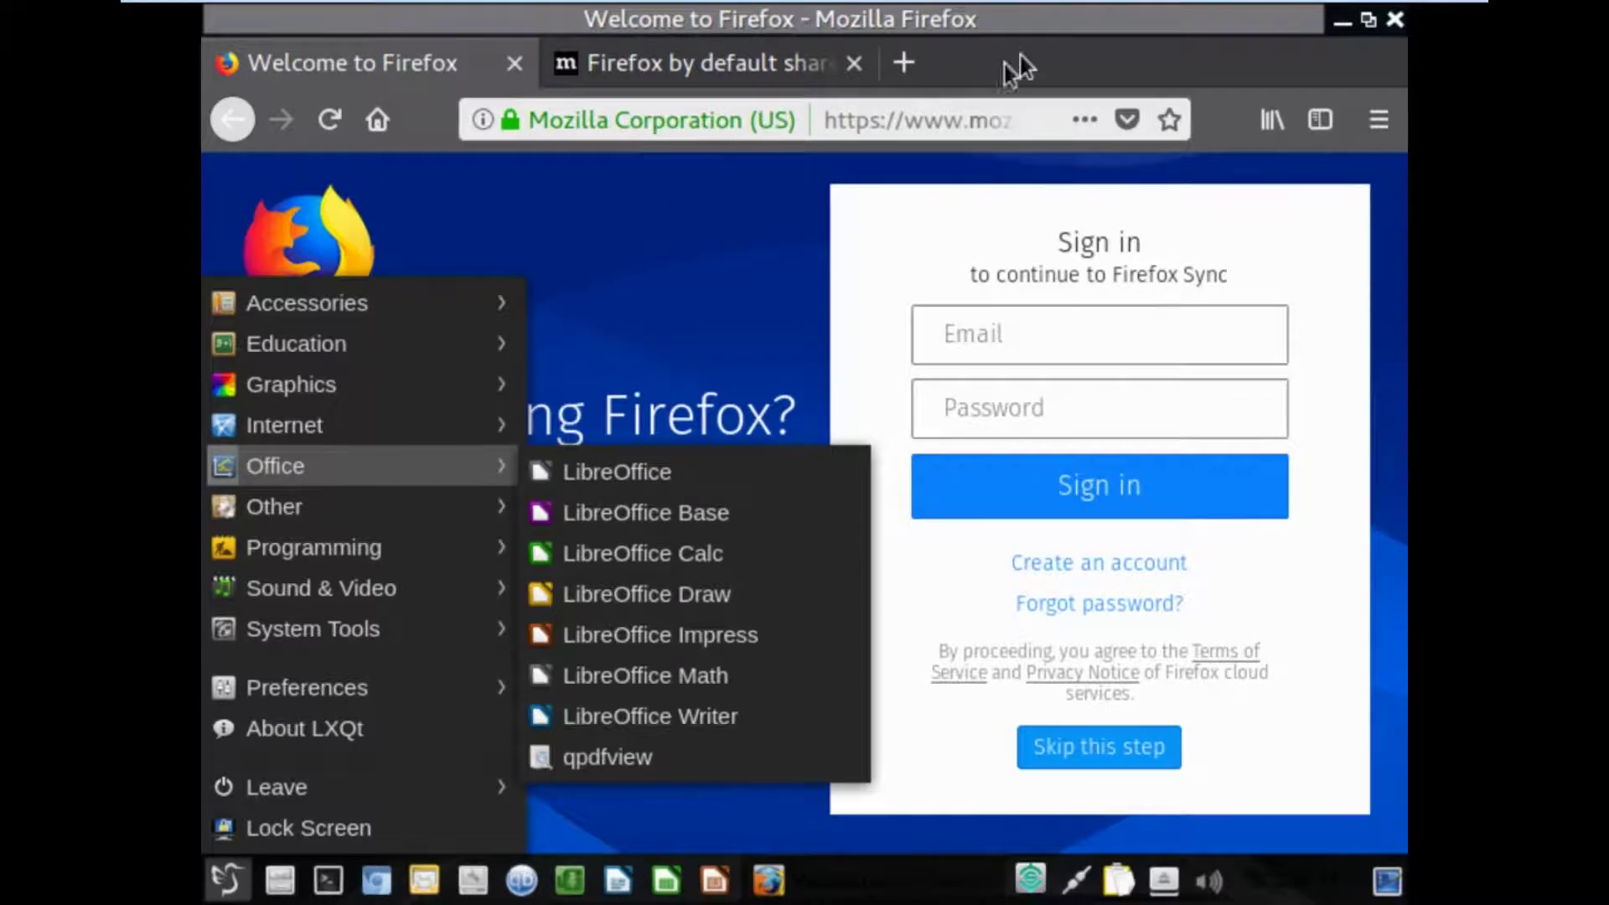
Enable Firefox's menu bar, check About Firefox (Quantum 57.0), then close Firefox and both tabs.
{"action": "left_click", "coordinate": [1028, 60]}
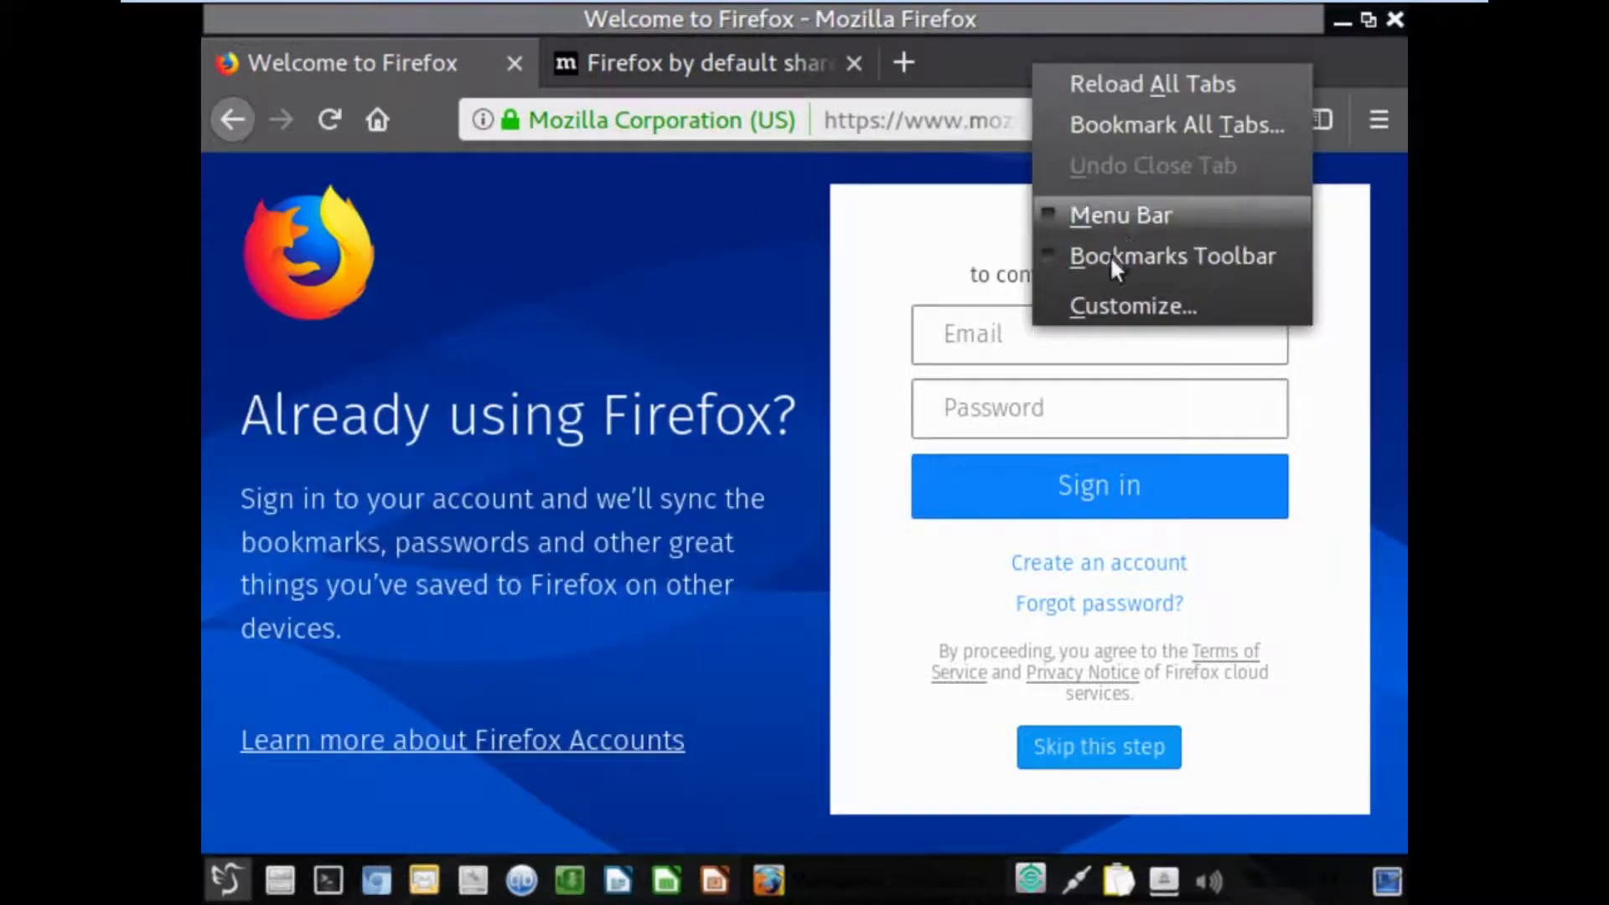
{"action": "left_click", "coordinate": [1101, 223]}
{"action": "left_click", "coordinate": [792, 60]}
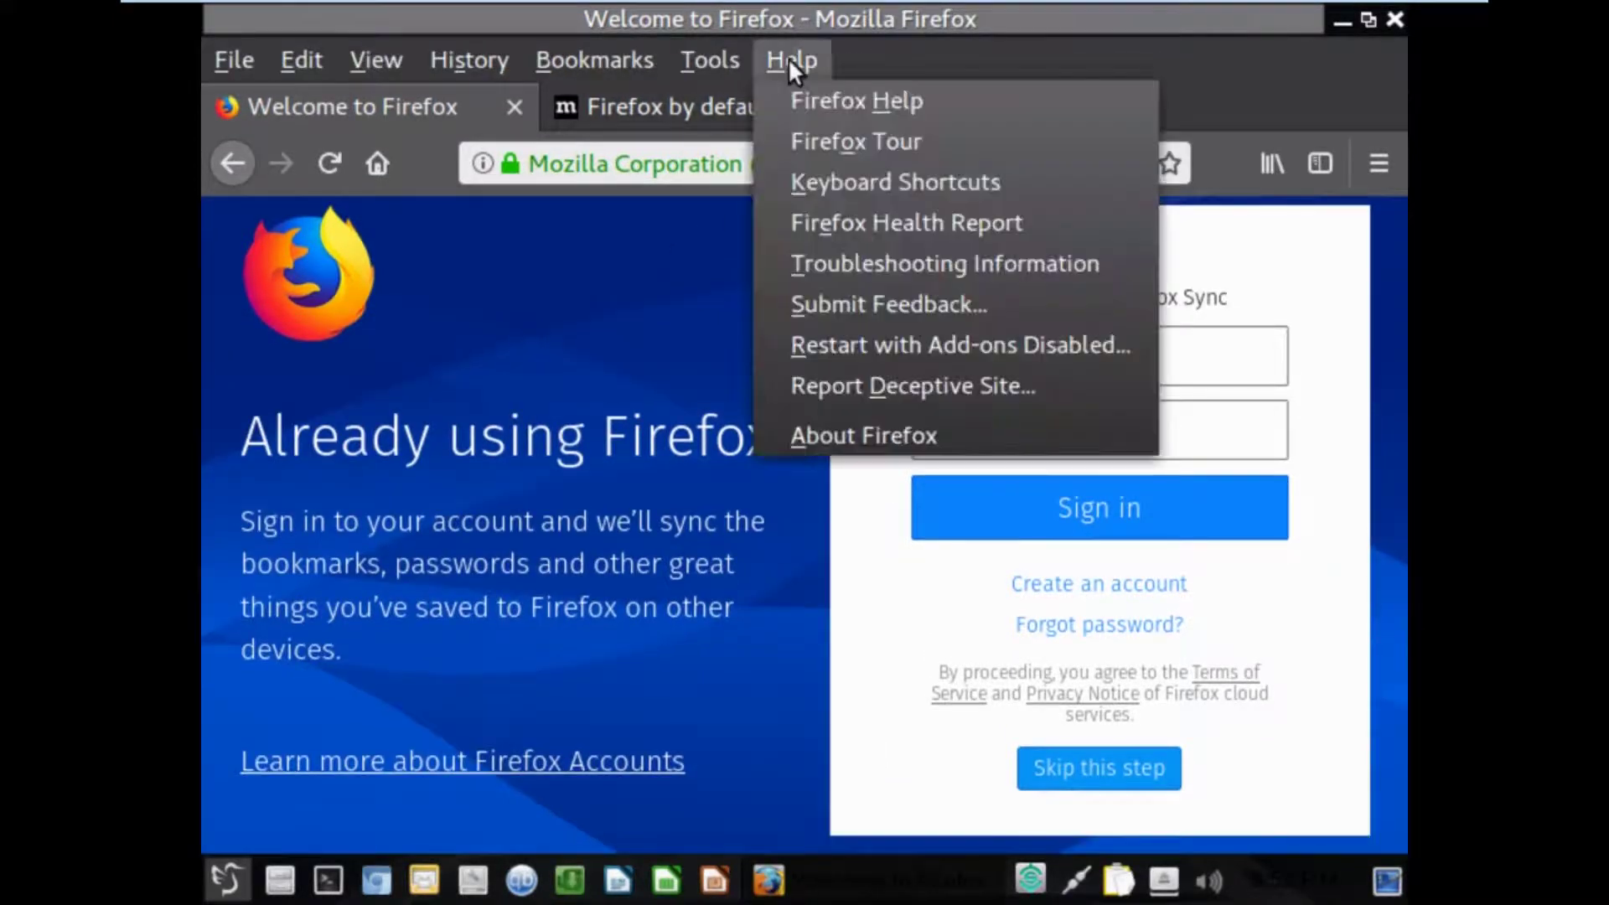
{"action": "left_click", "coordinate": [835, 434]}
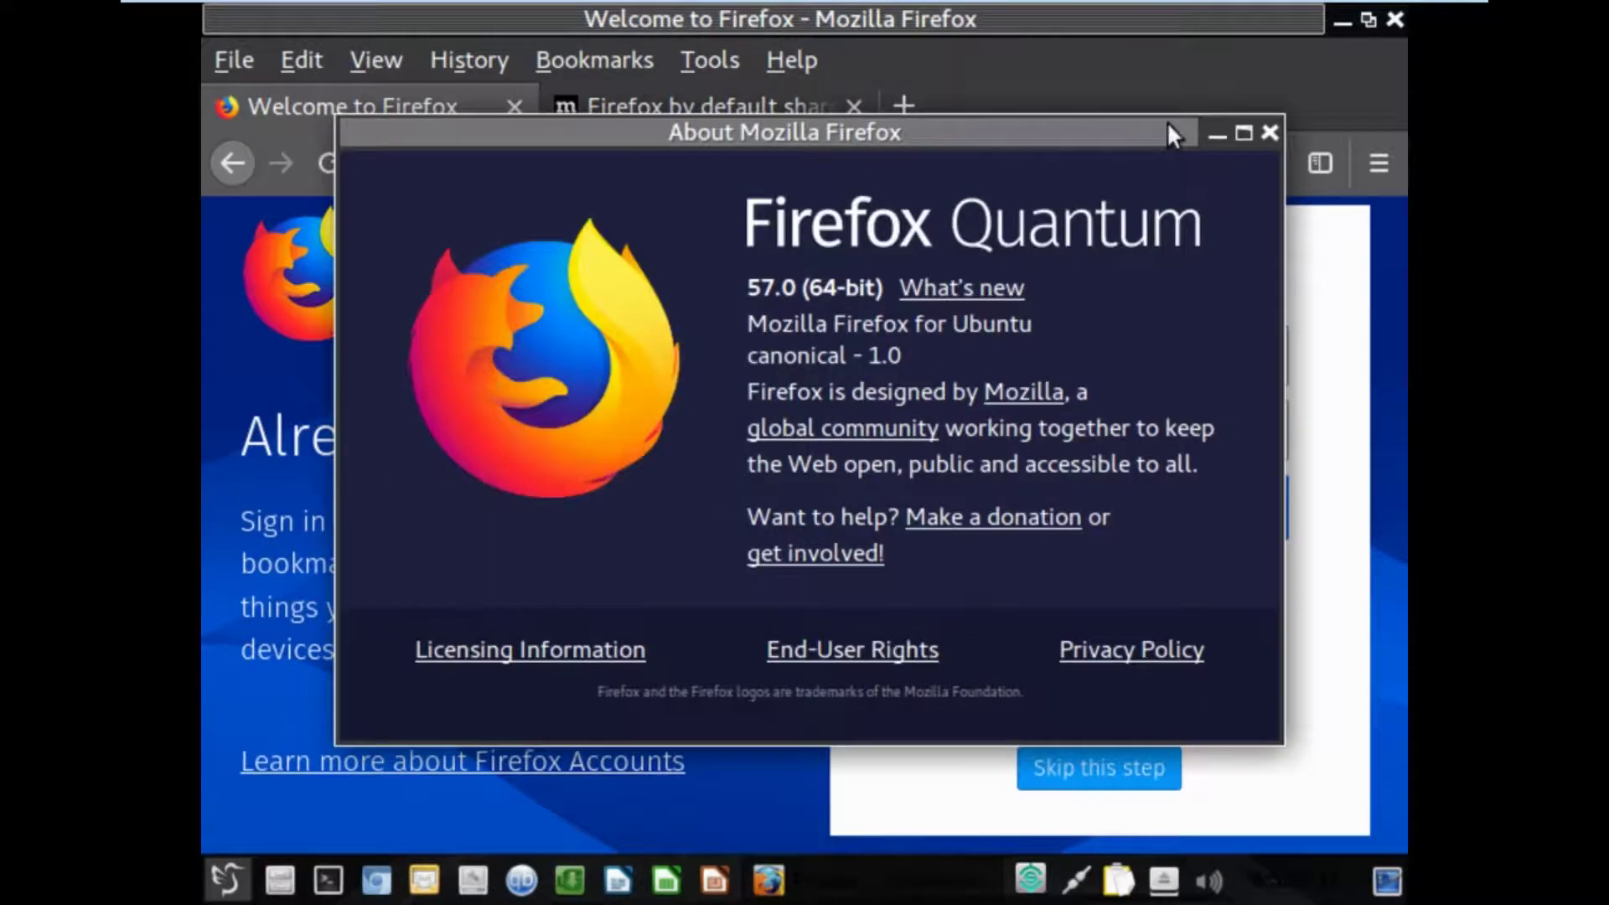
{"action": "left_click", "coordinate": [1270, 134]}
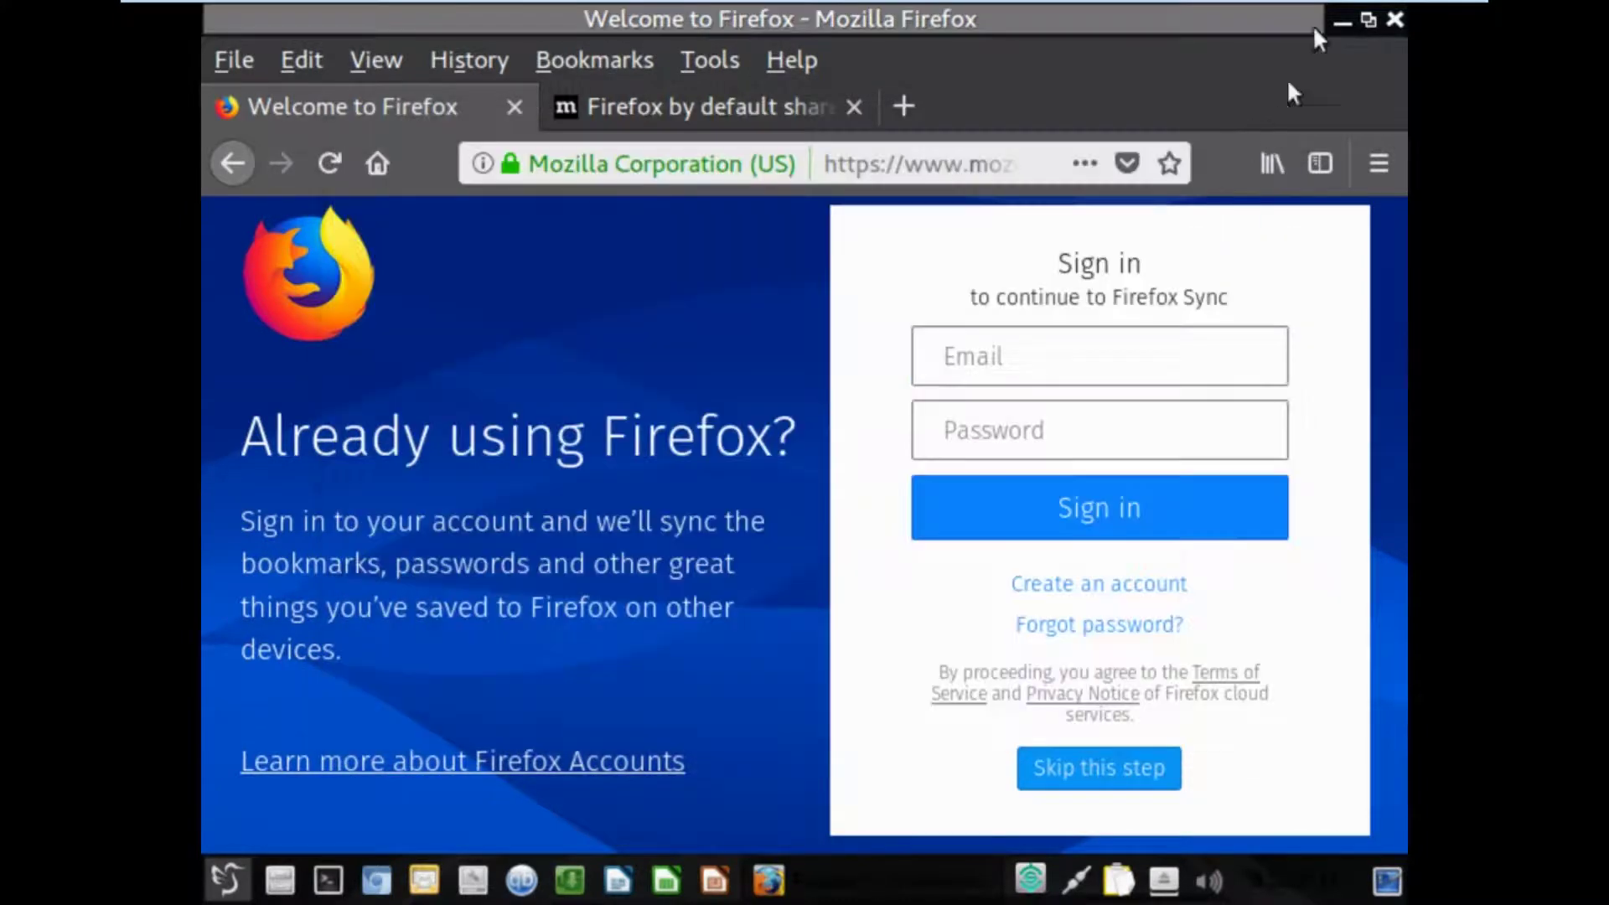
{"action": "left_click", "coordinate": [1395, 19]}
{"action": "left_click", "coordinate": [1108, 510]}
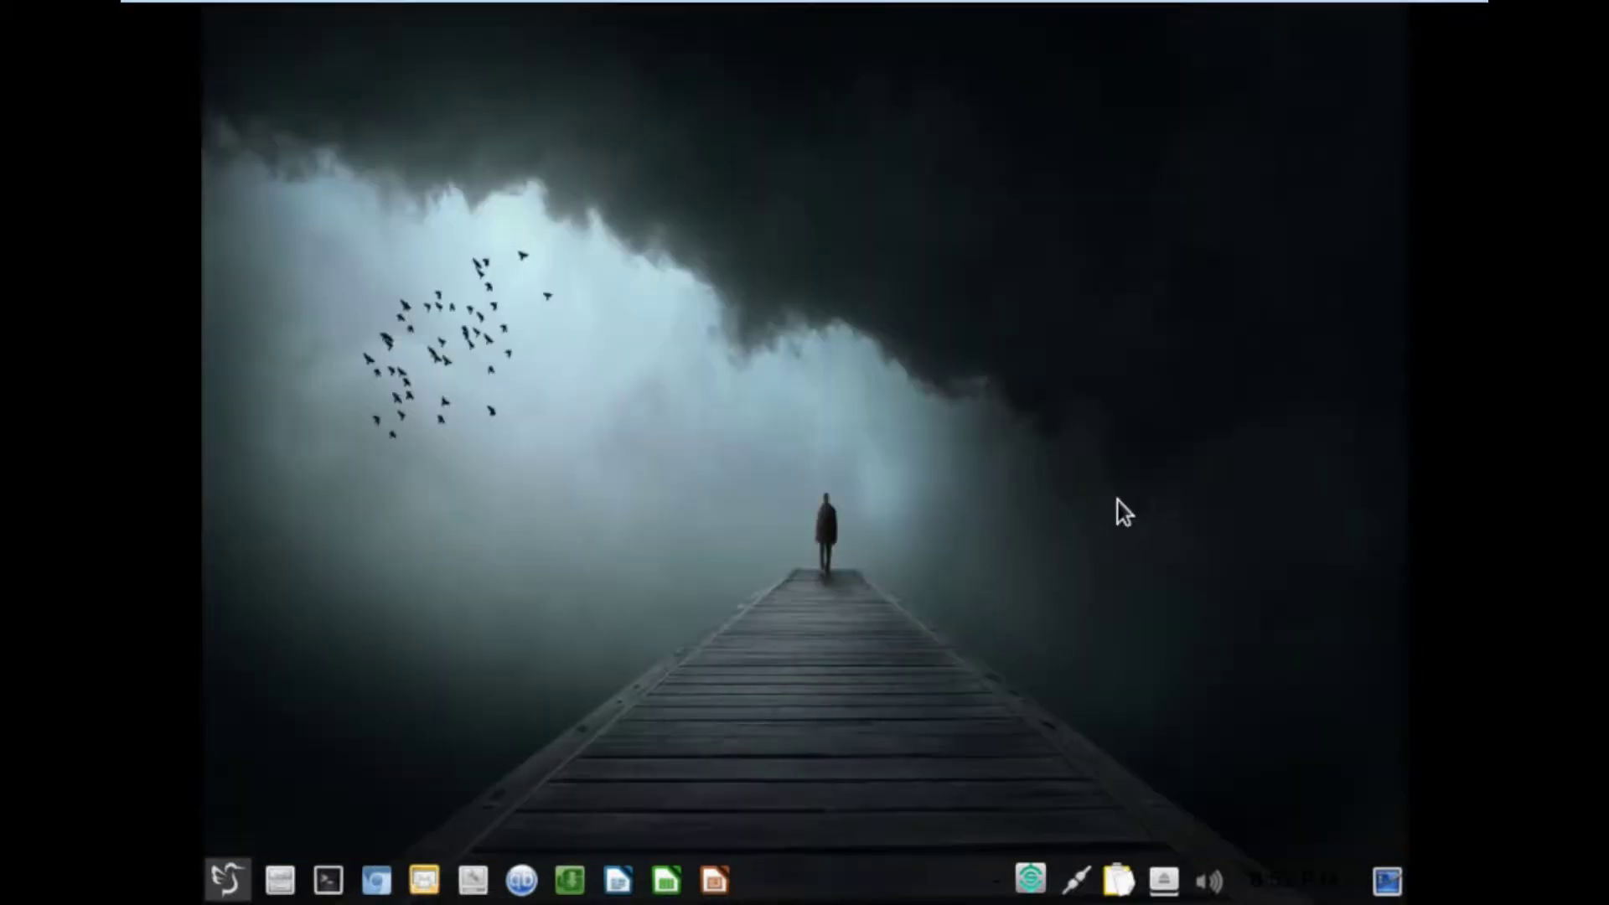
{"action": "left_click", "coordinate": [226, 879]}
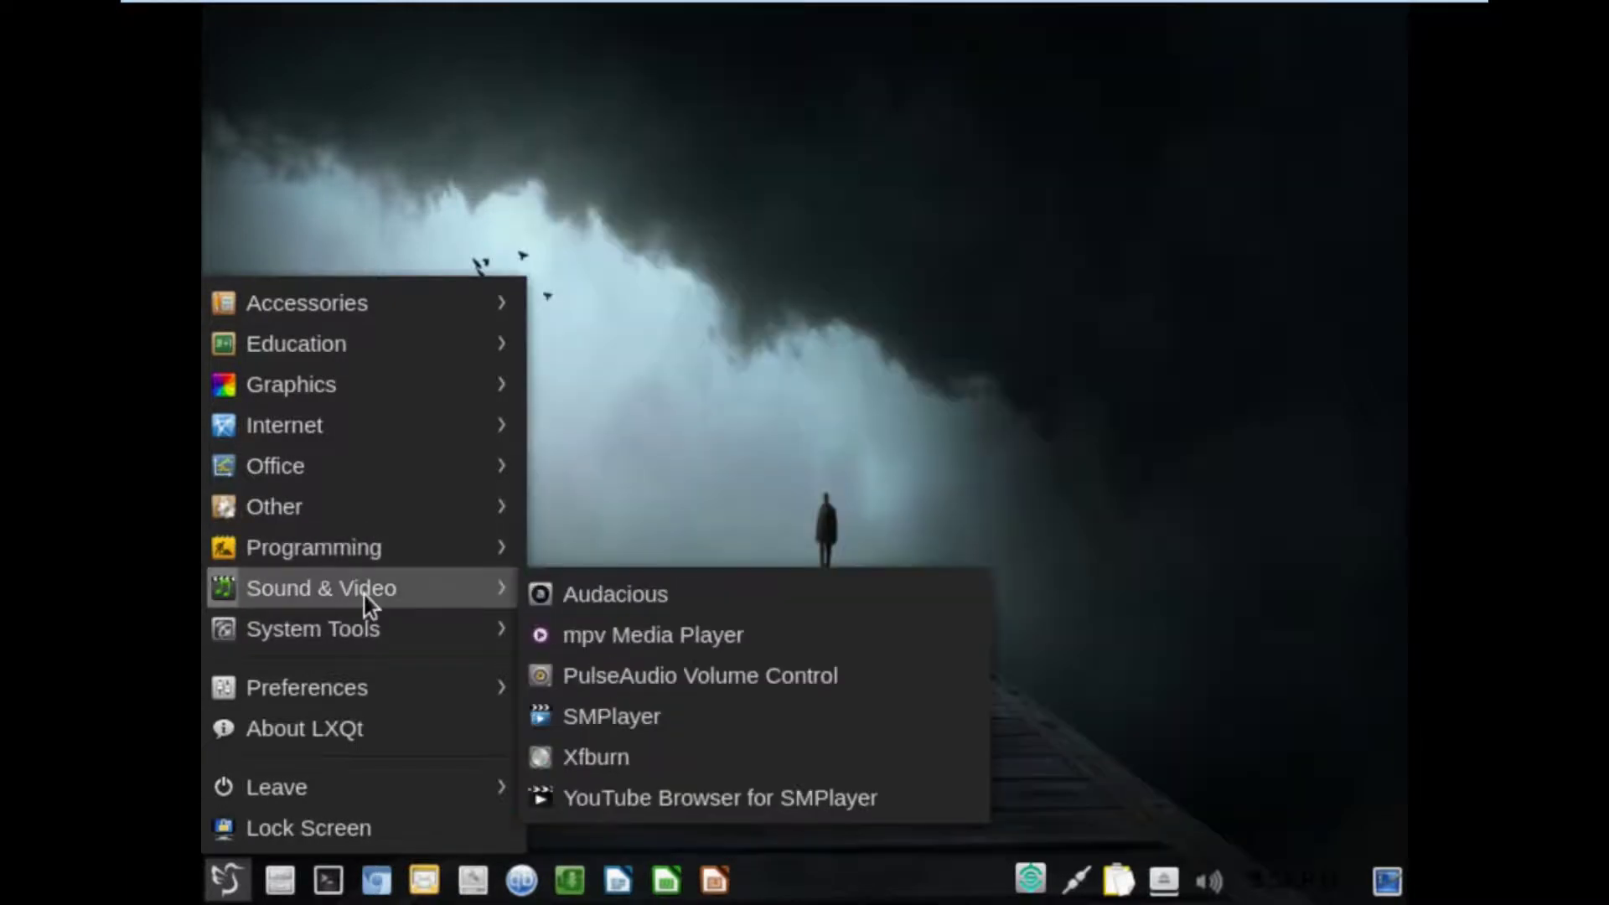
{"action": "mouse_move", "coordinate": [357, 622]}
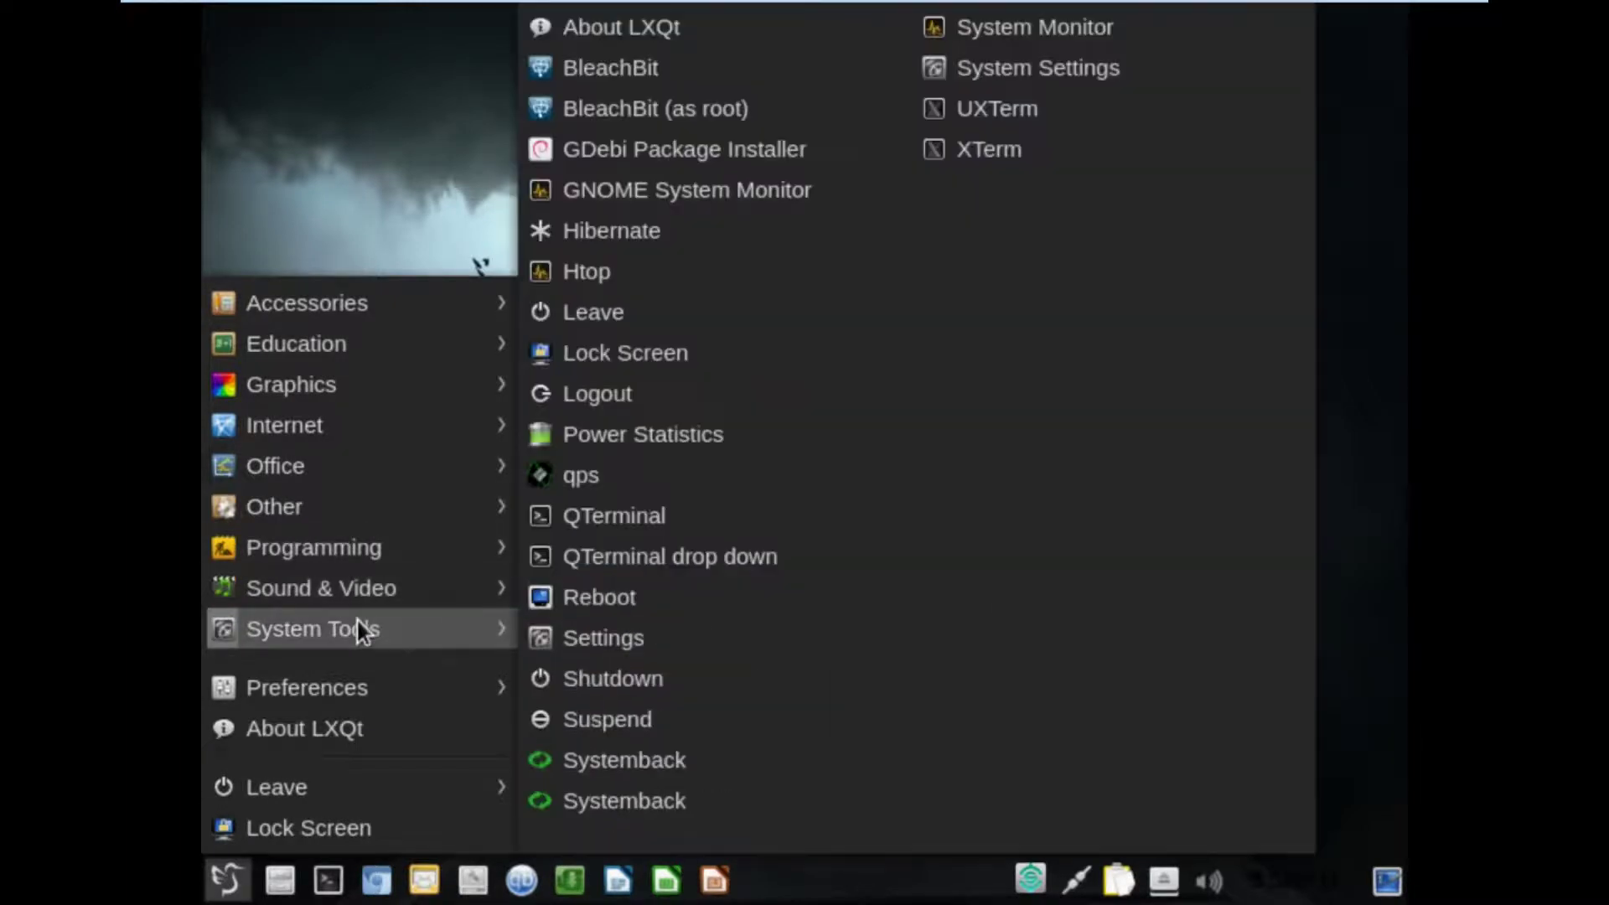
{"action": "mouse_move", "coordinate": [382, 585]}
{"action": "left_click", "coordinate": [556, 637]}
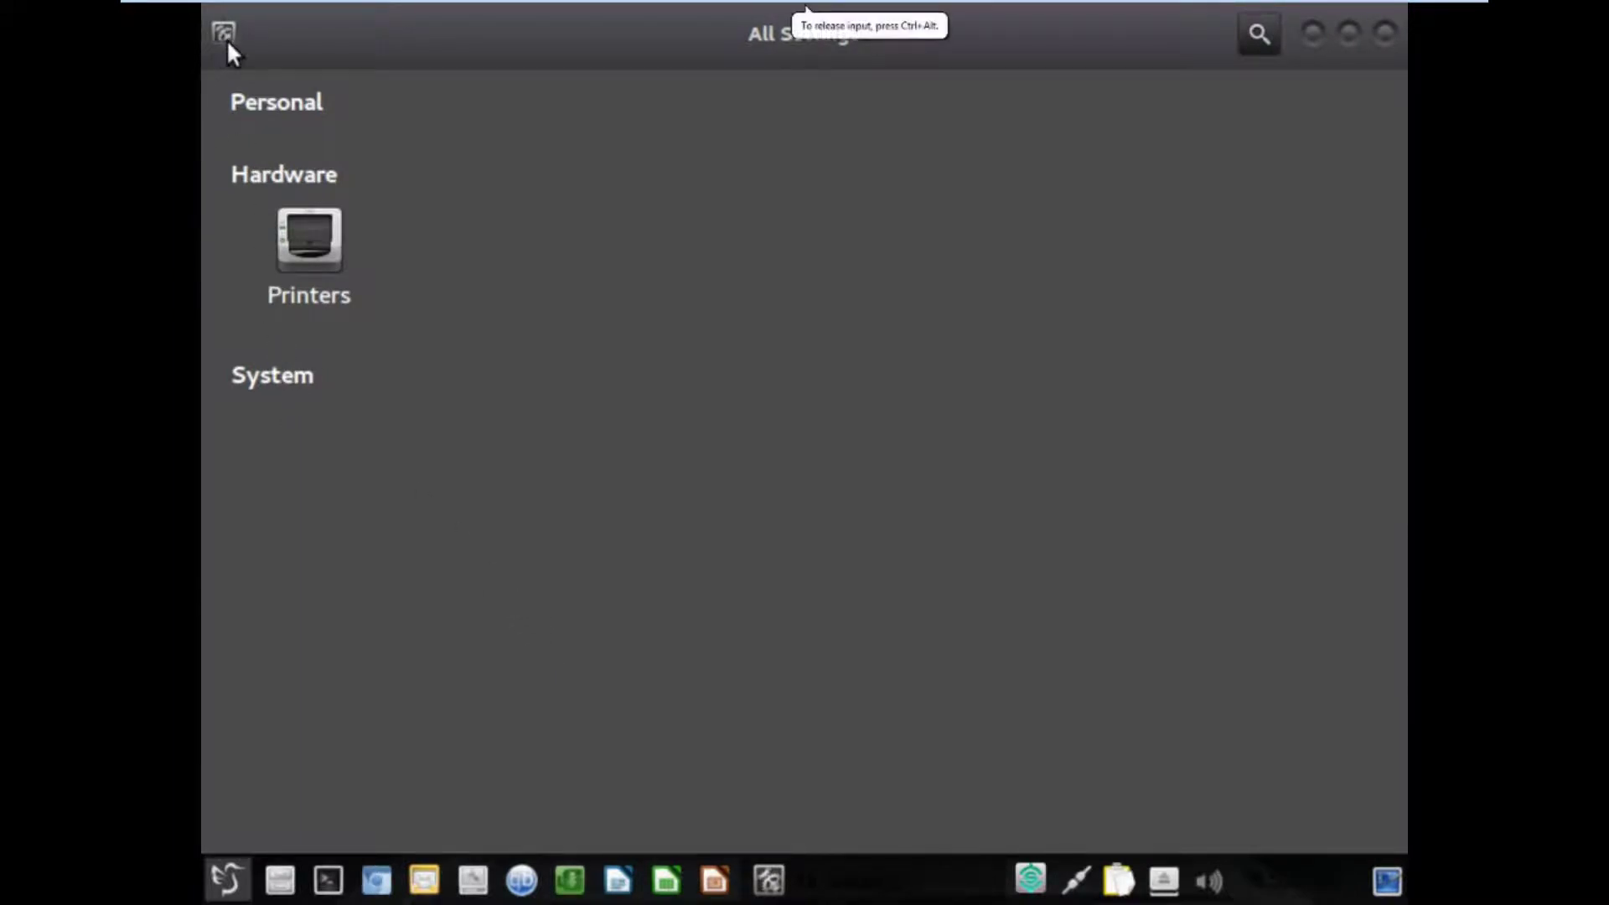
{"action": "left_click", "coordinate": [1386, 33]}
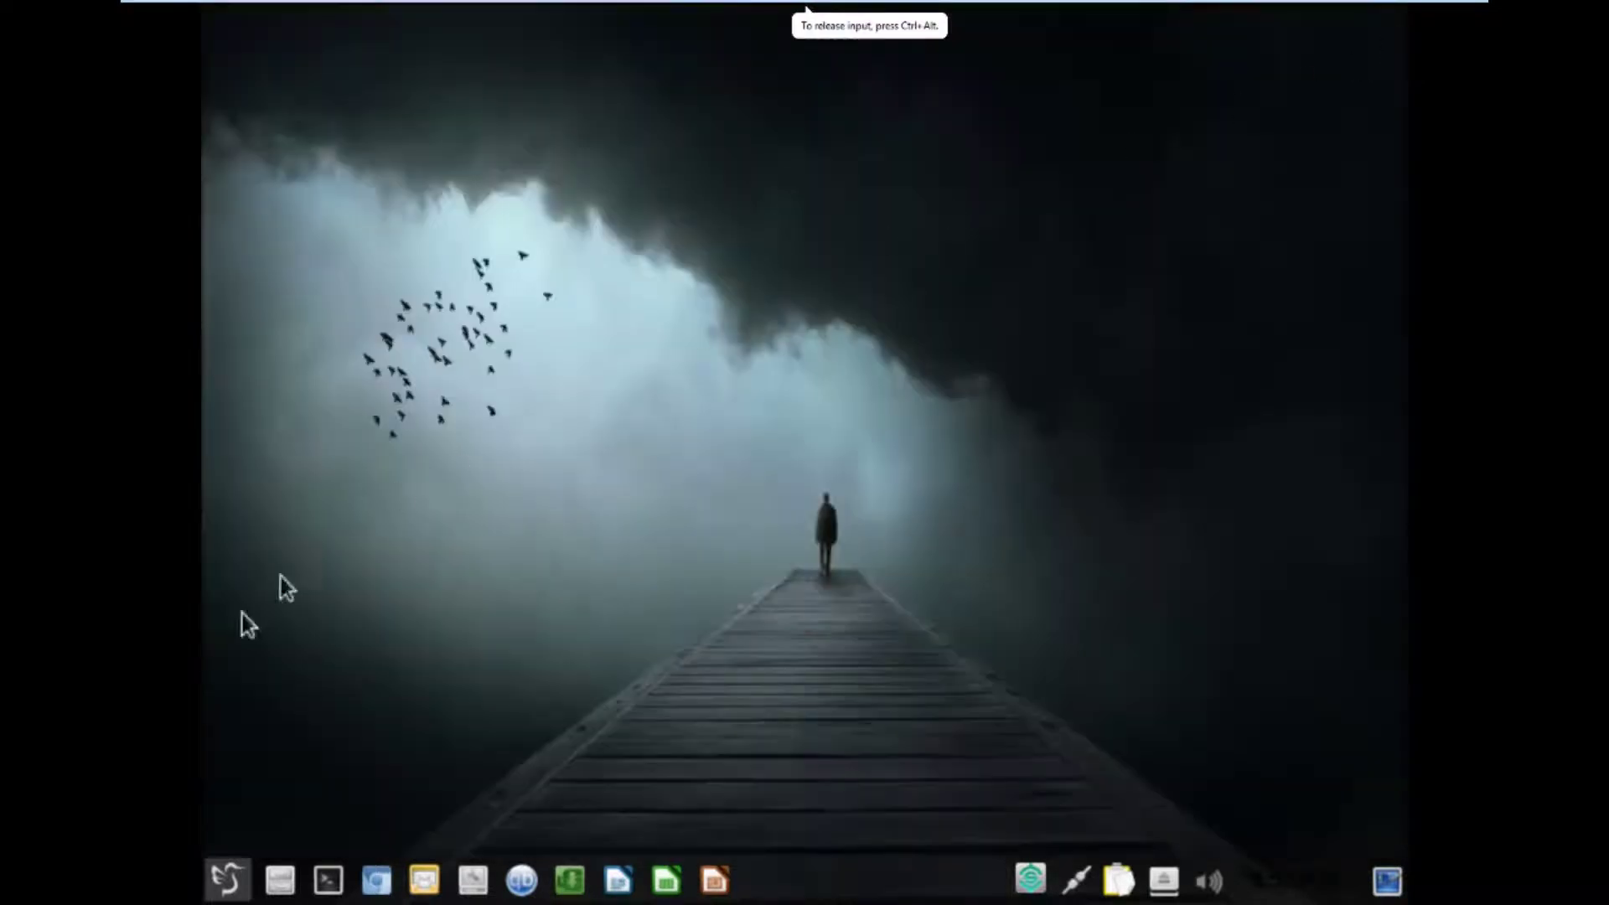
View About LXQt 0.10.0 and its Technical Info (Qt 5.5.1), then close the dialog.
{"action": "left_click", "coordinate": [223, 880]}
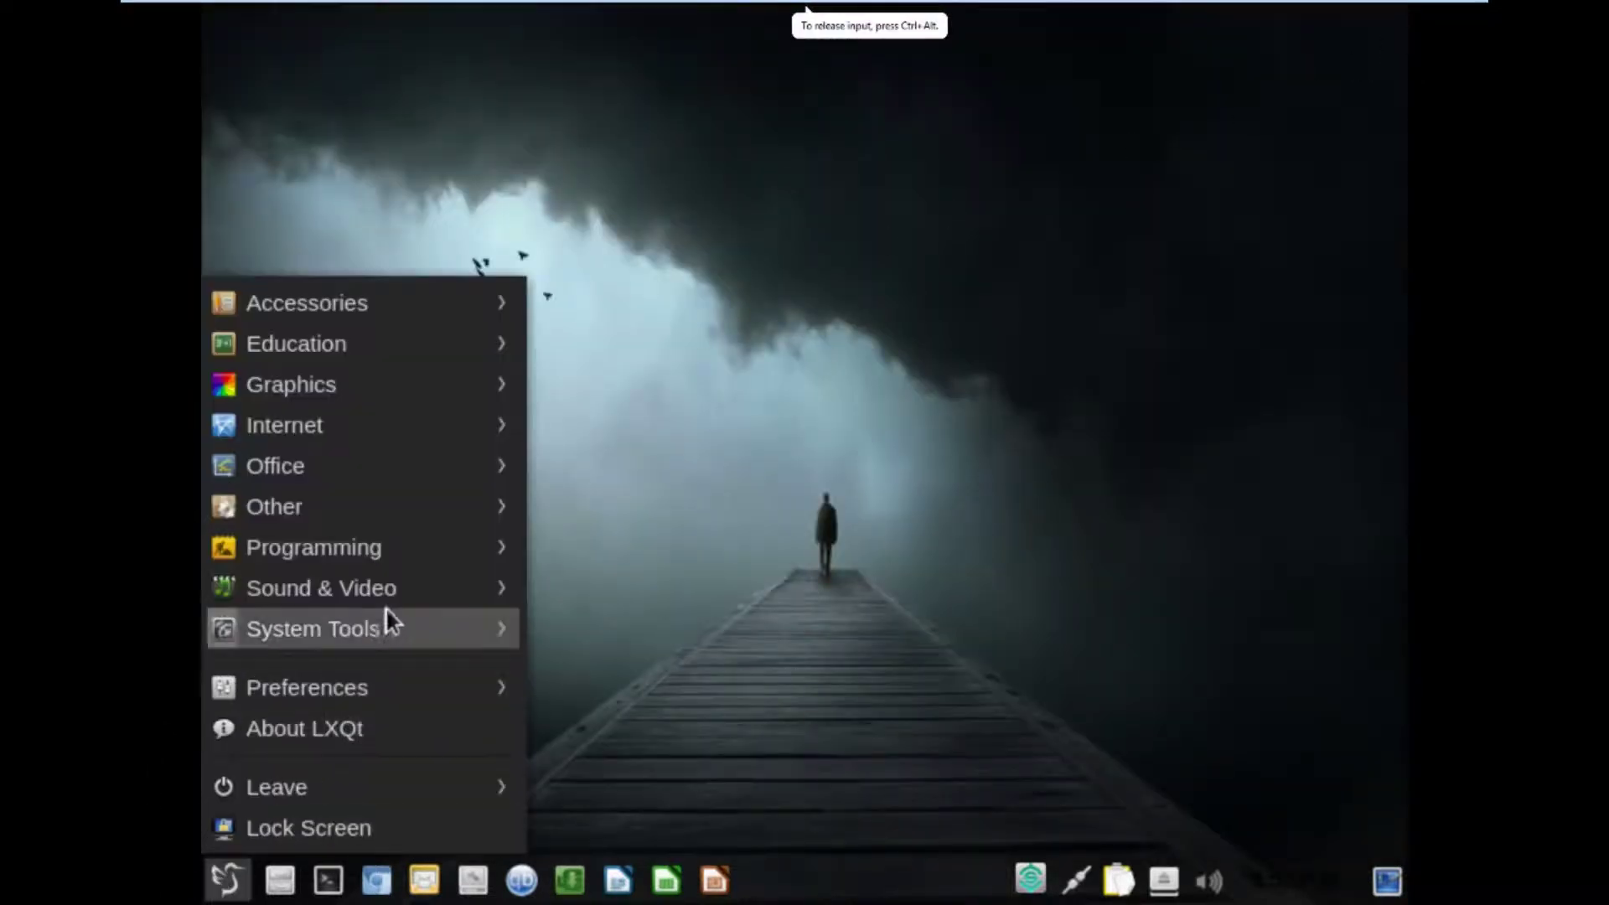
{"action": "mouse_move", "coordinate": [417, 614]}
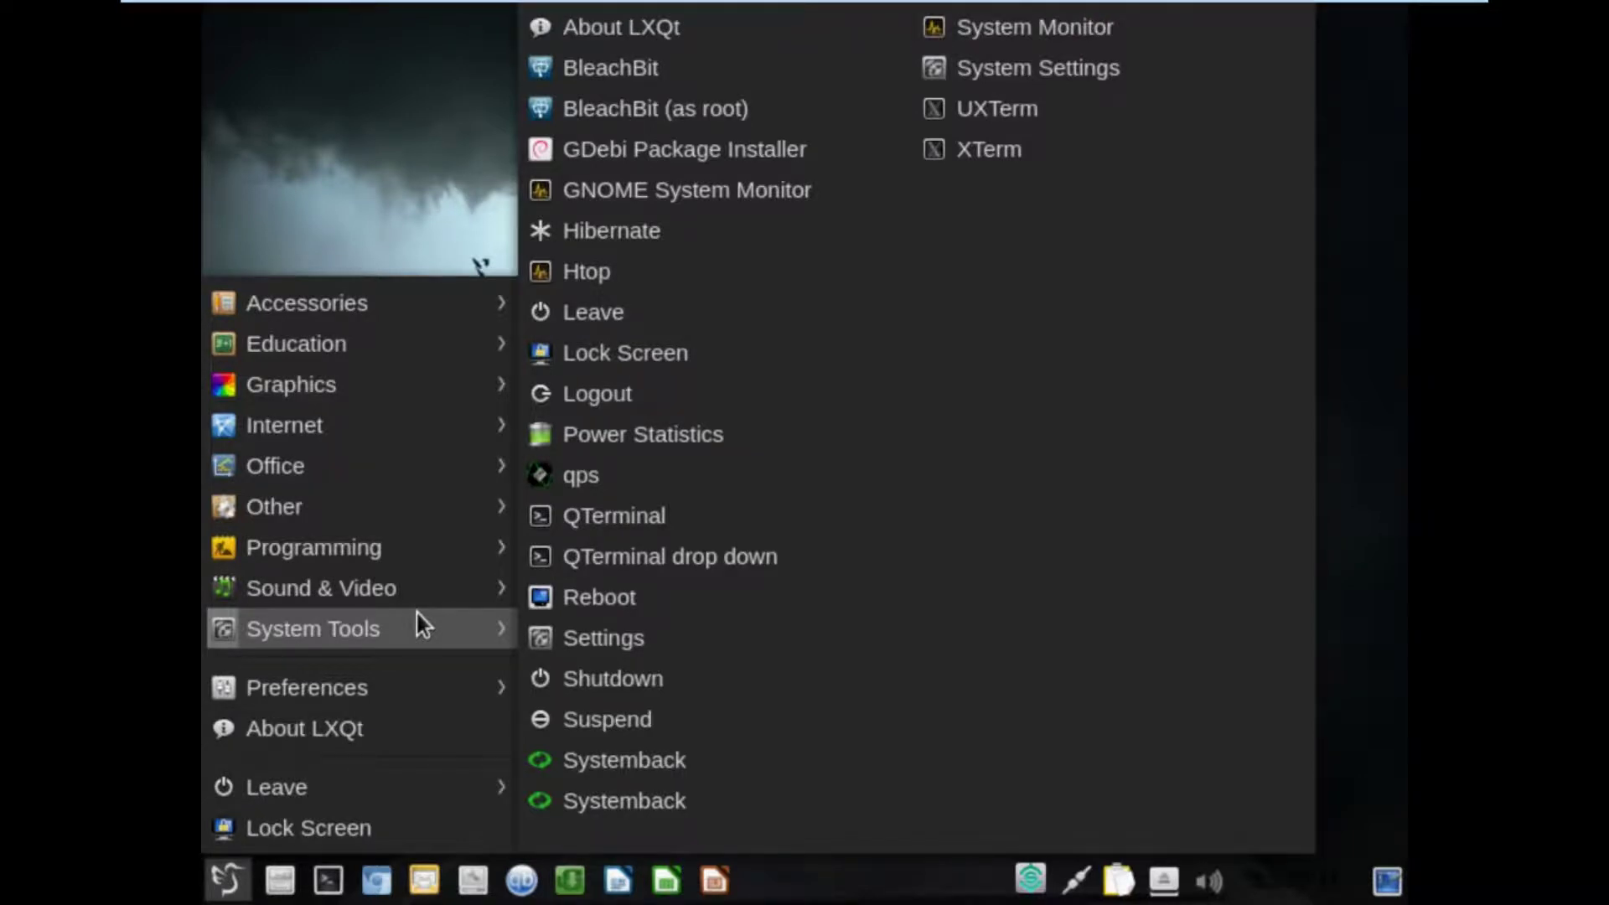
{"action": "left_click", "coordinate": [681, 38]}
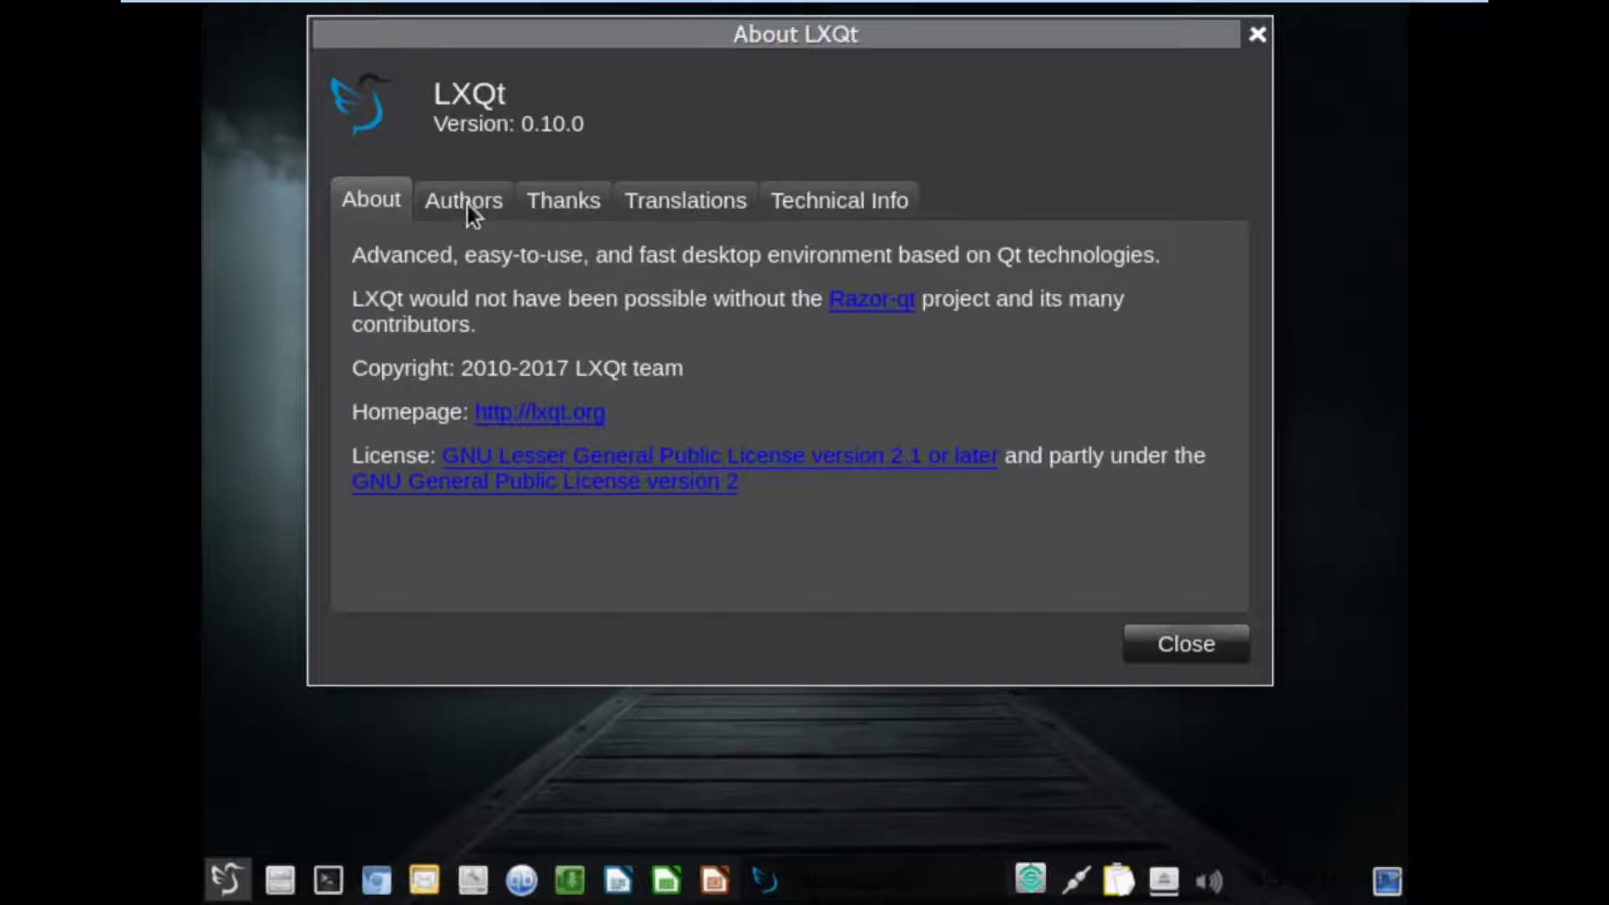
{"action": "left_click", "coordinate": [869, 205]}
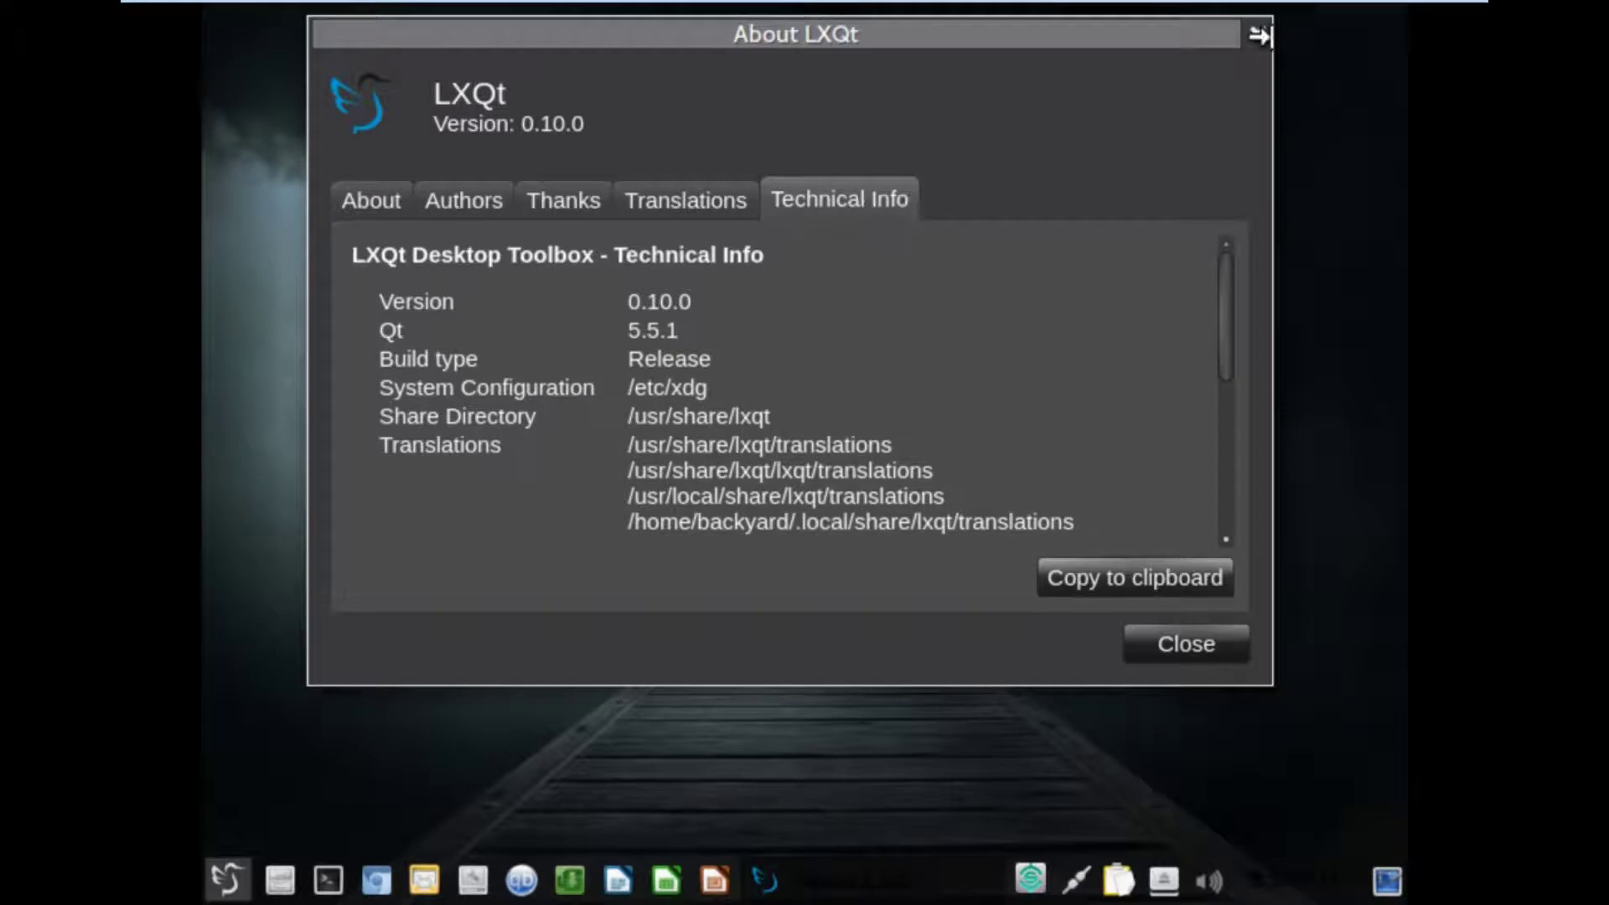
{"action": "left_click", "coordinate": [1258, 34]}
Launch LightDM GTK+ Greeter settings and authenticate with the administrator password.
{"action": "left_click", "coordinate": [225, 880]}
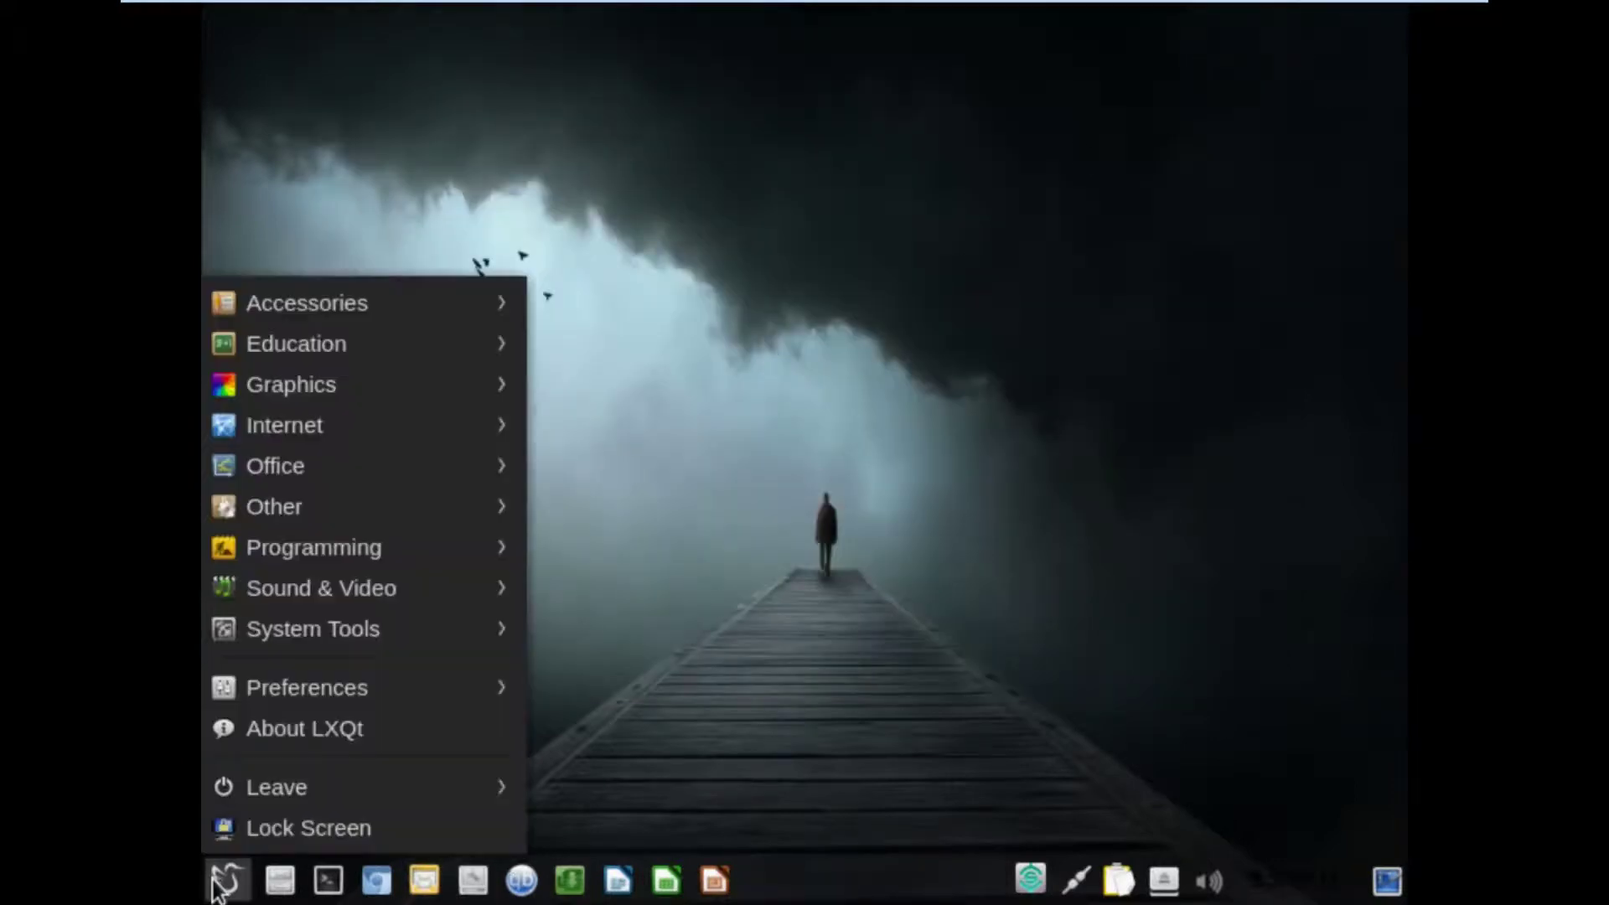
{"action": "mouse_move", "coordinate": [299, 687]}
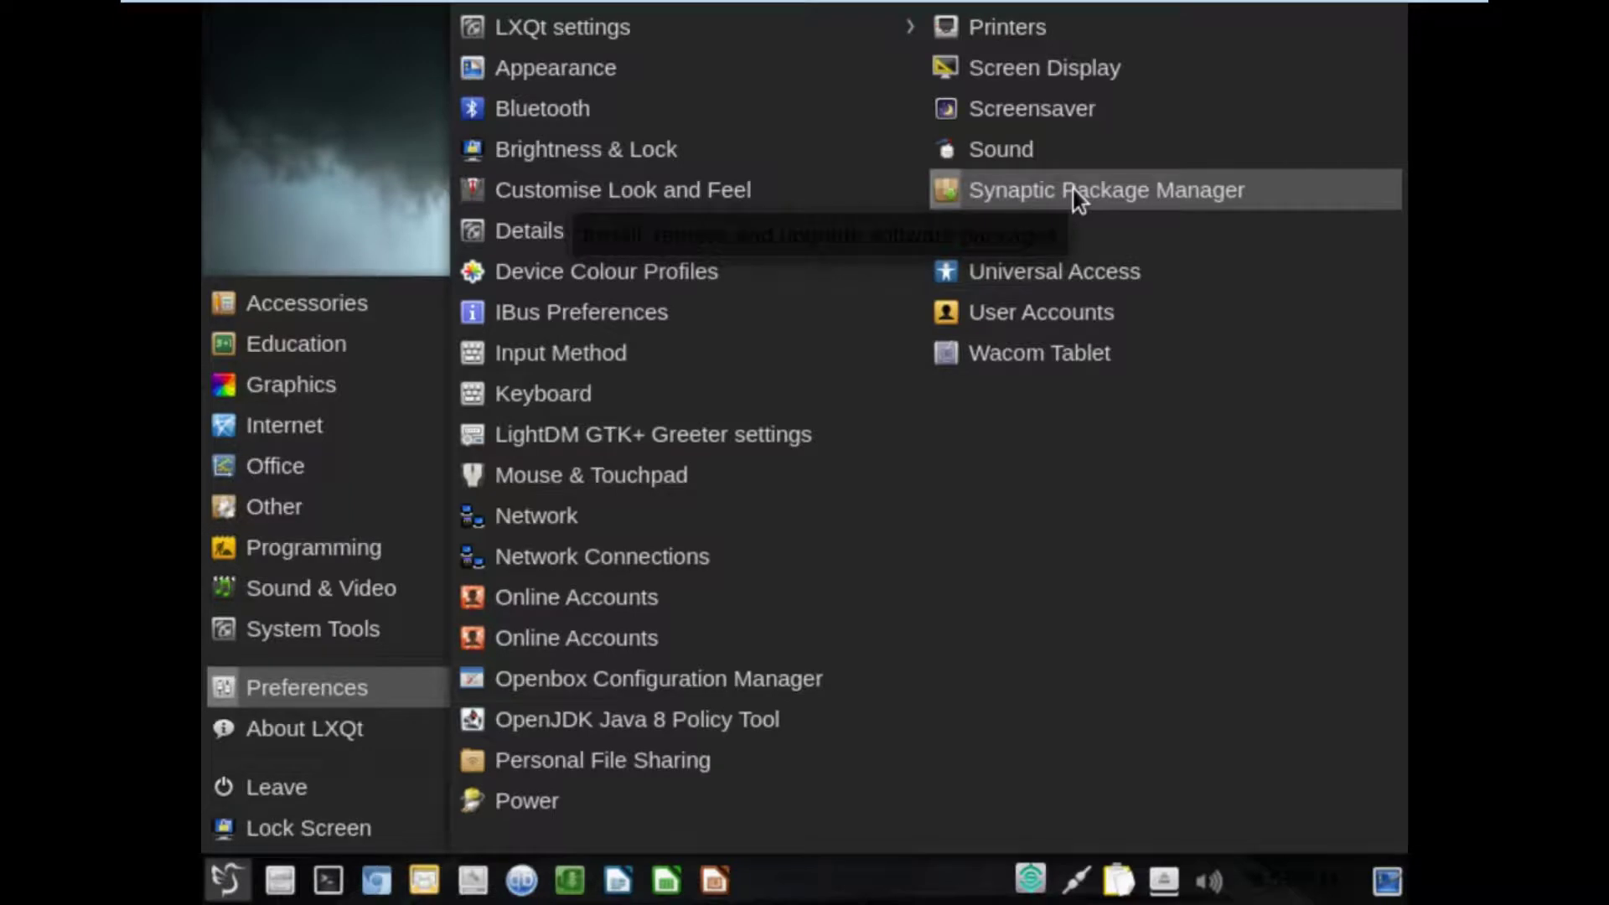
{"action": "left_click", "coordinate": [671, 446]}
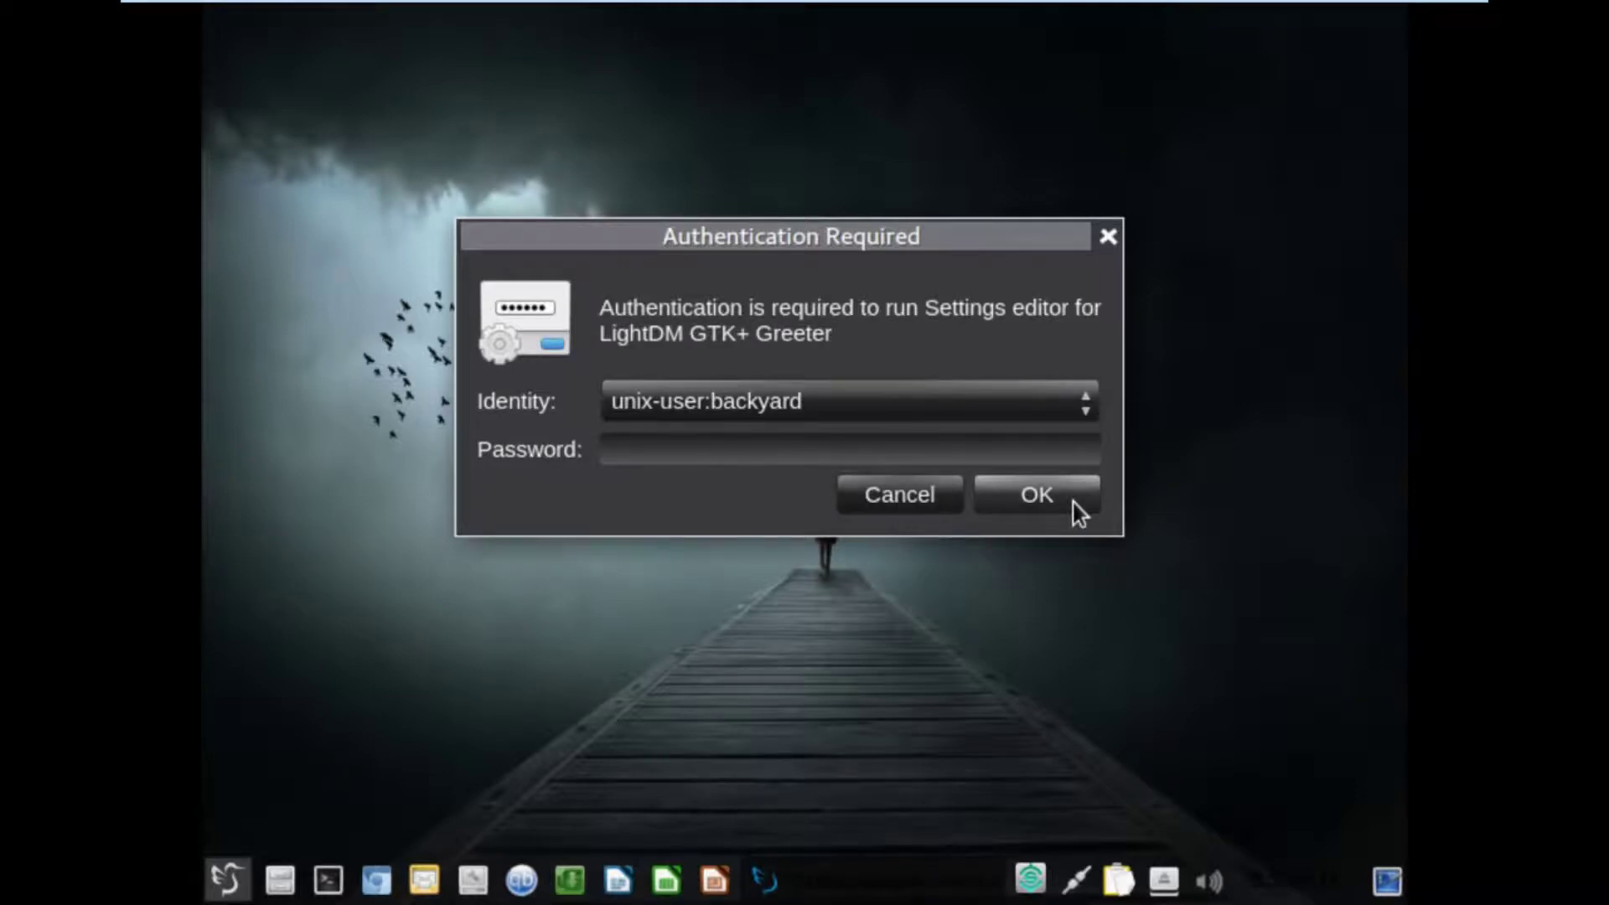
{"action": "type", "text": "•••"}
{"action": "left_click", "coordinate": [1074, 505]}
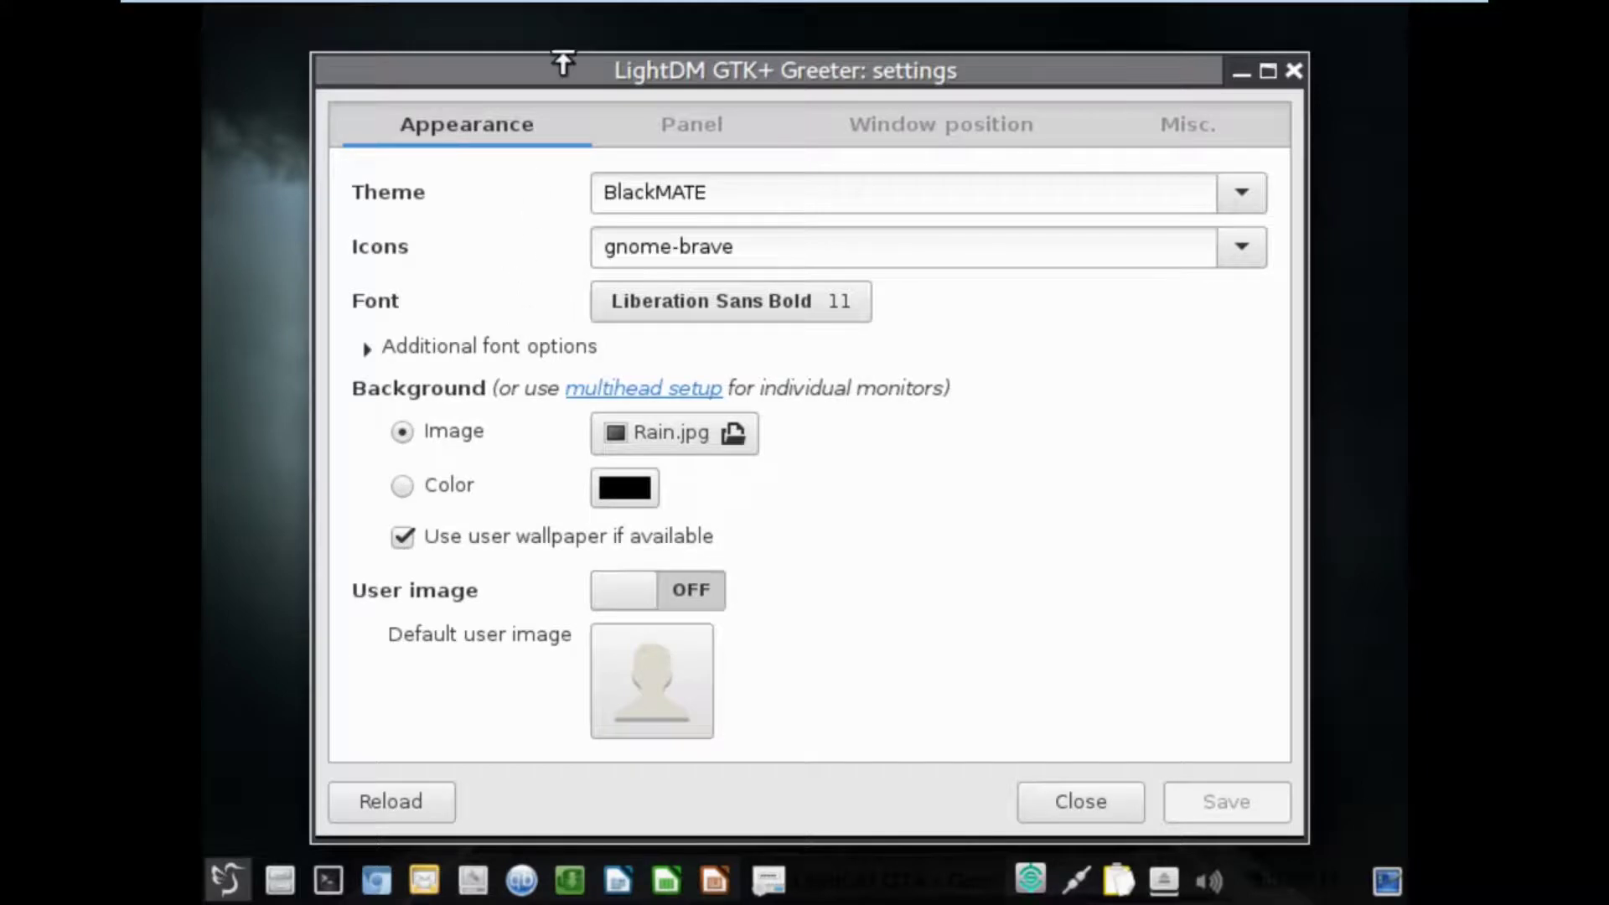
Review the Panel, Window position and Misc. tabs, then close the settings unchanged.
{"action": "left_click", "coordinate": [660, 124]}
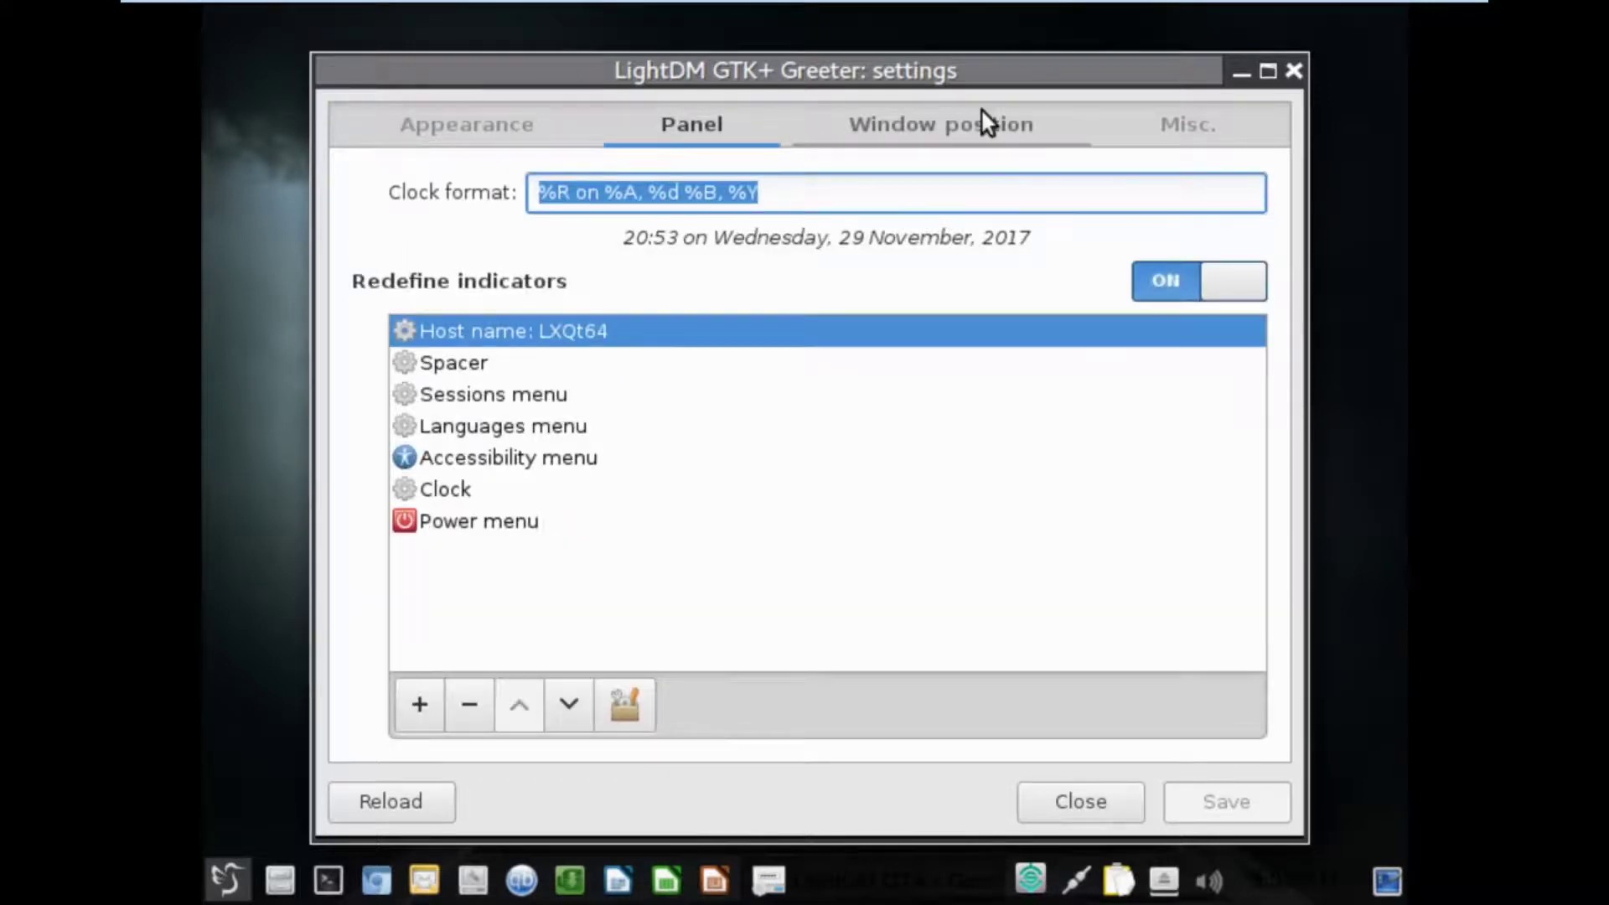
{"action": "left_click", "coordinate": [1017, 119]}
{"action": "left_click", "coordinate": [1156, 124]}
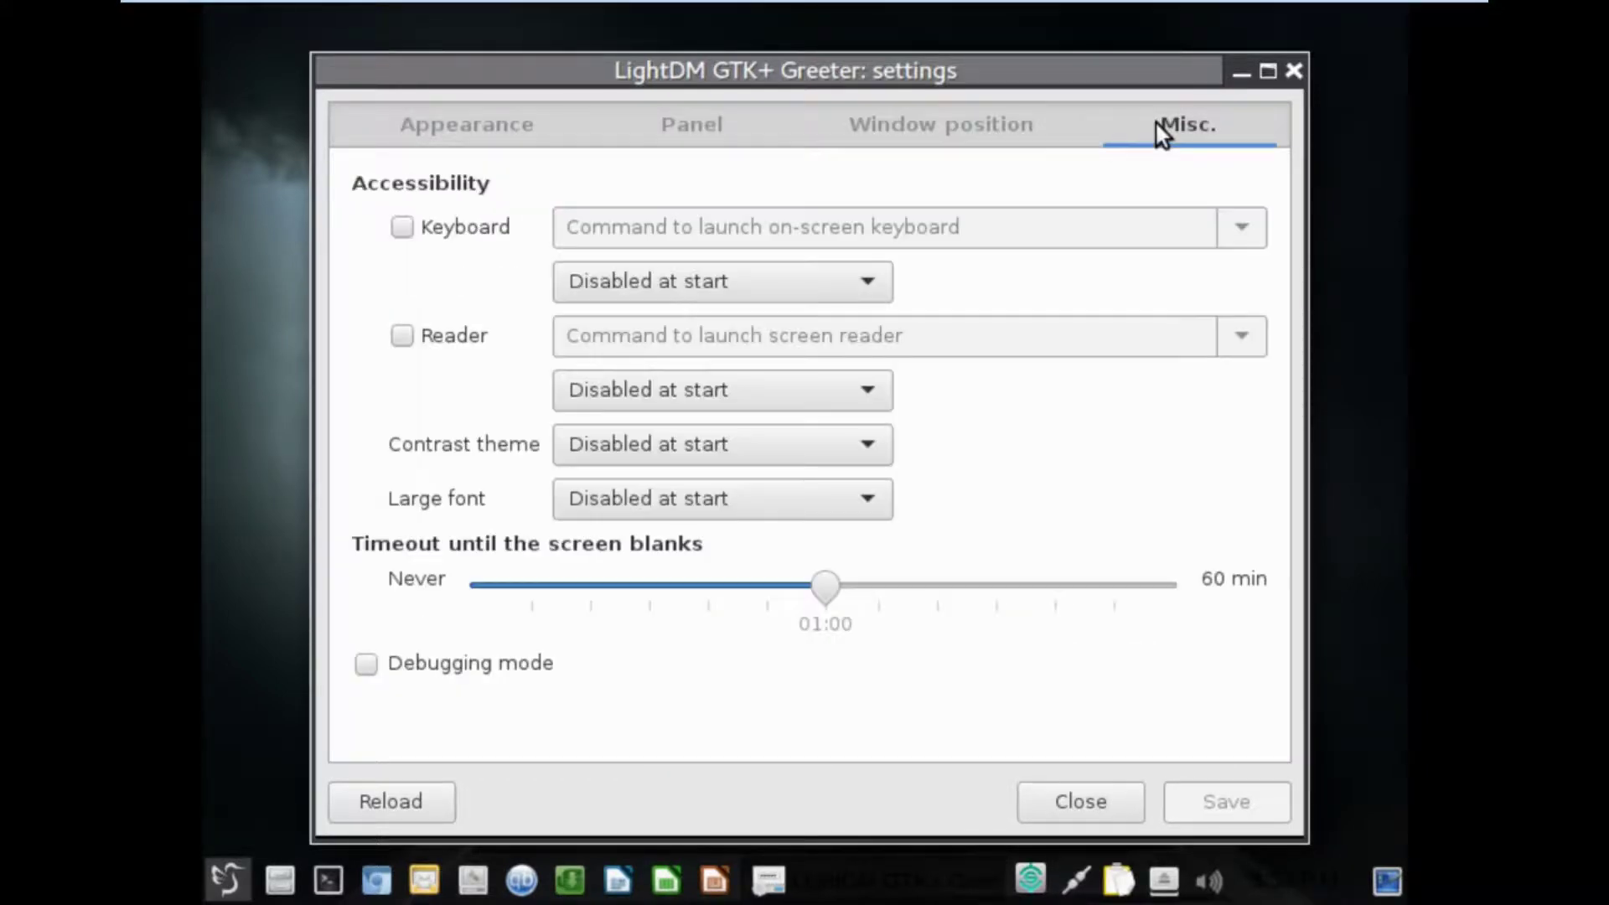
{"action": "left_click", "coordinate": [1295, 71]}
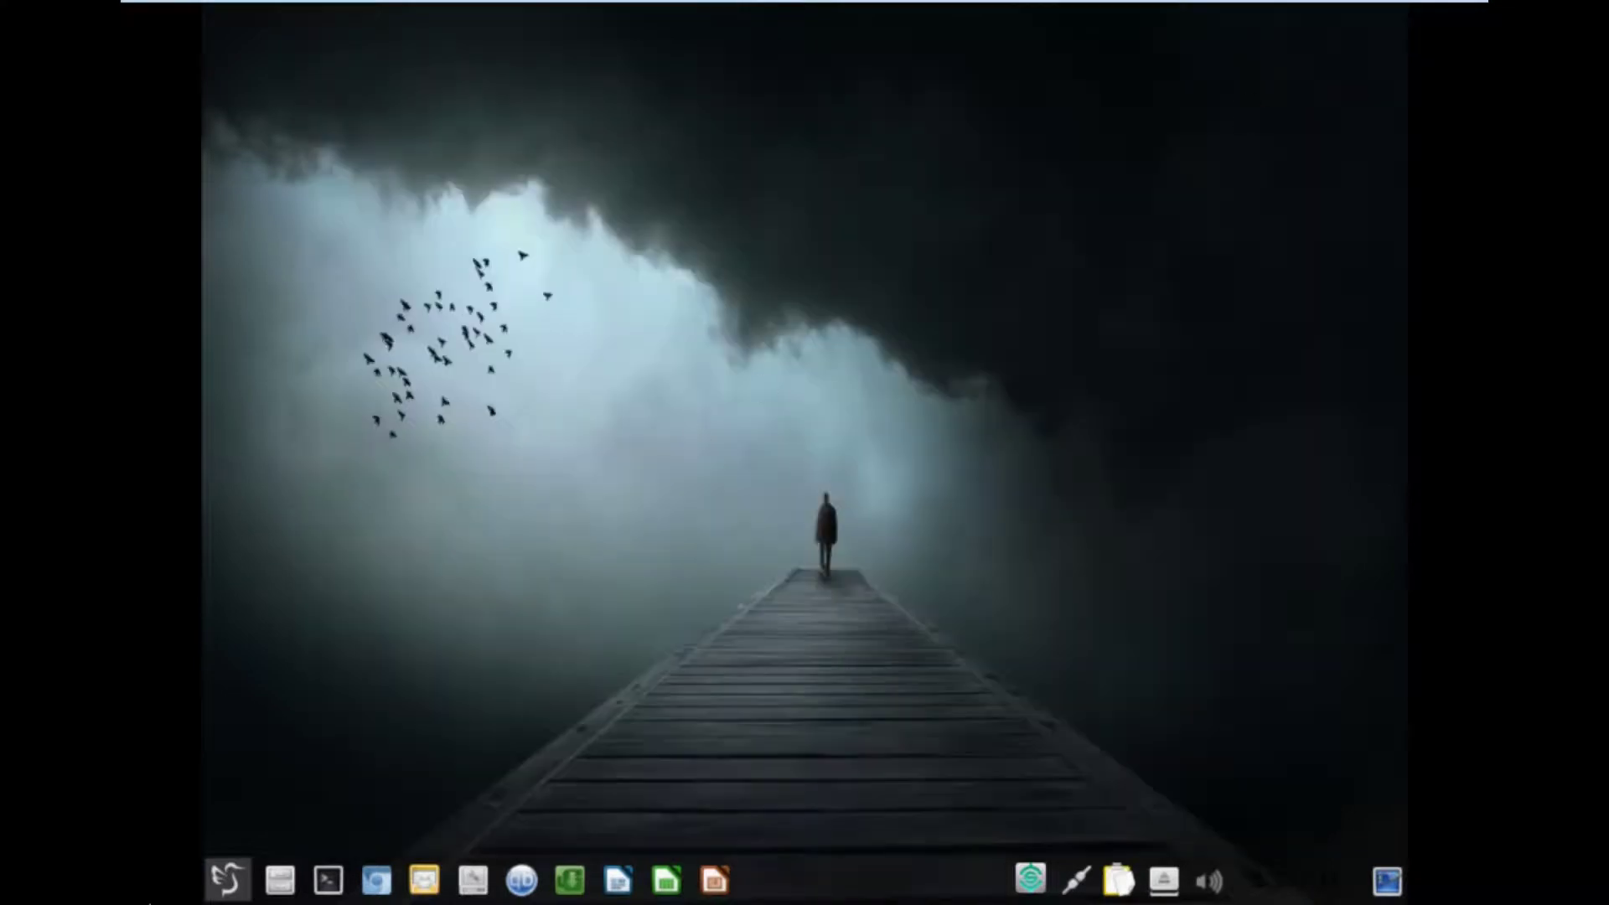
Open Printers, see the printing service unavailable, close it, and launch QTerminal.
{"action": "left_click", "coordinate": [228, 881]}
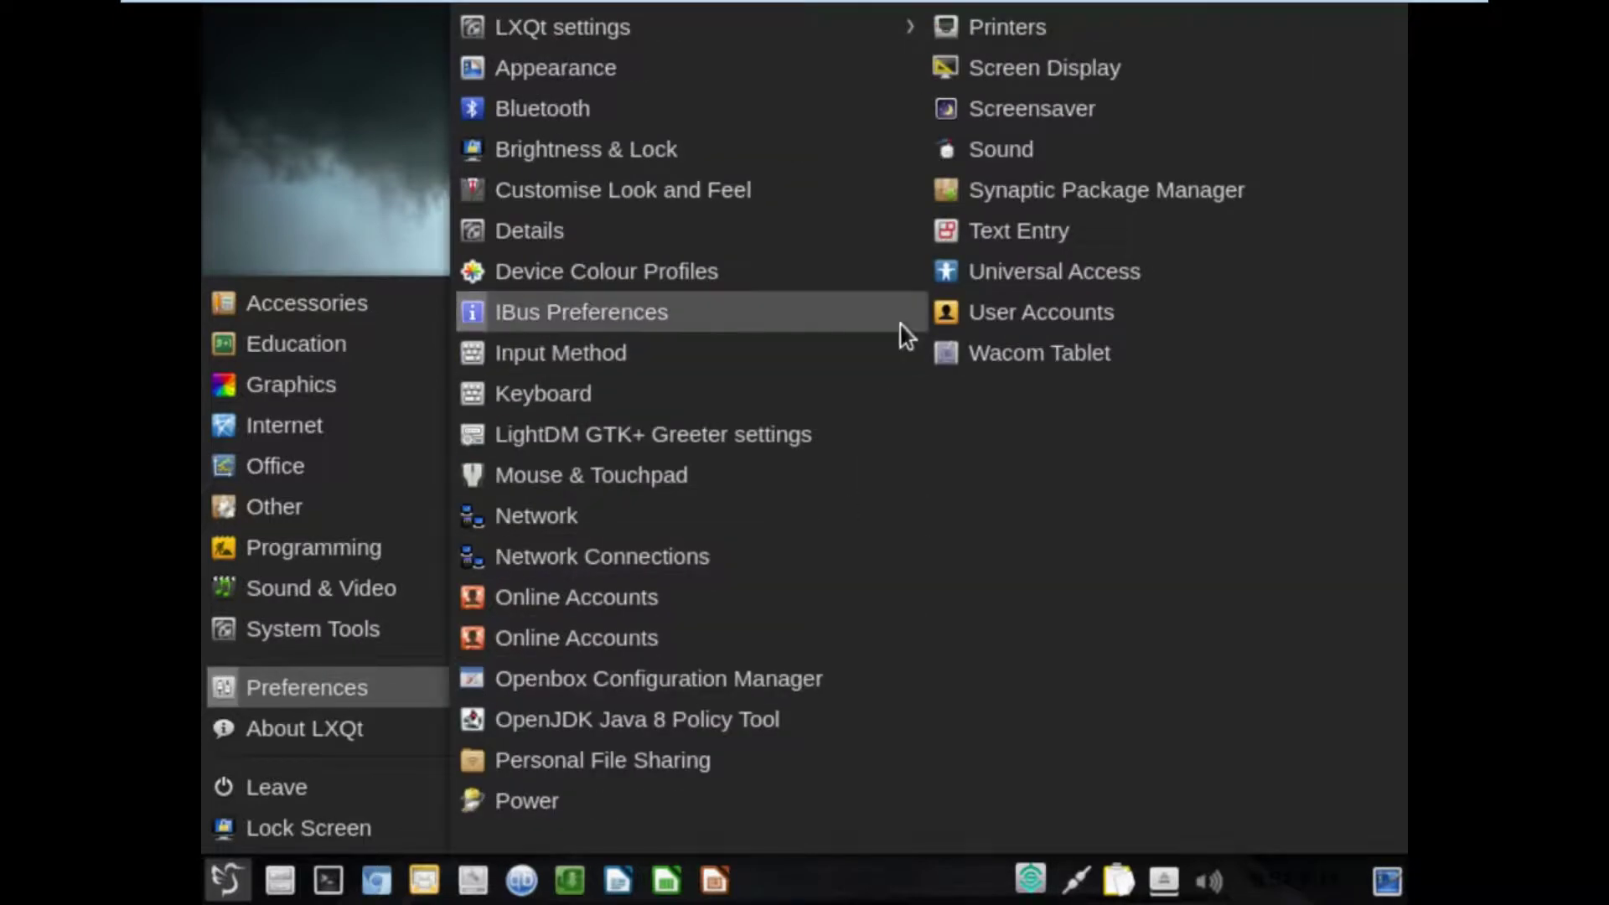
{"action": "left_click", "coordinate": [1012, 25]}
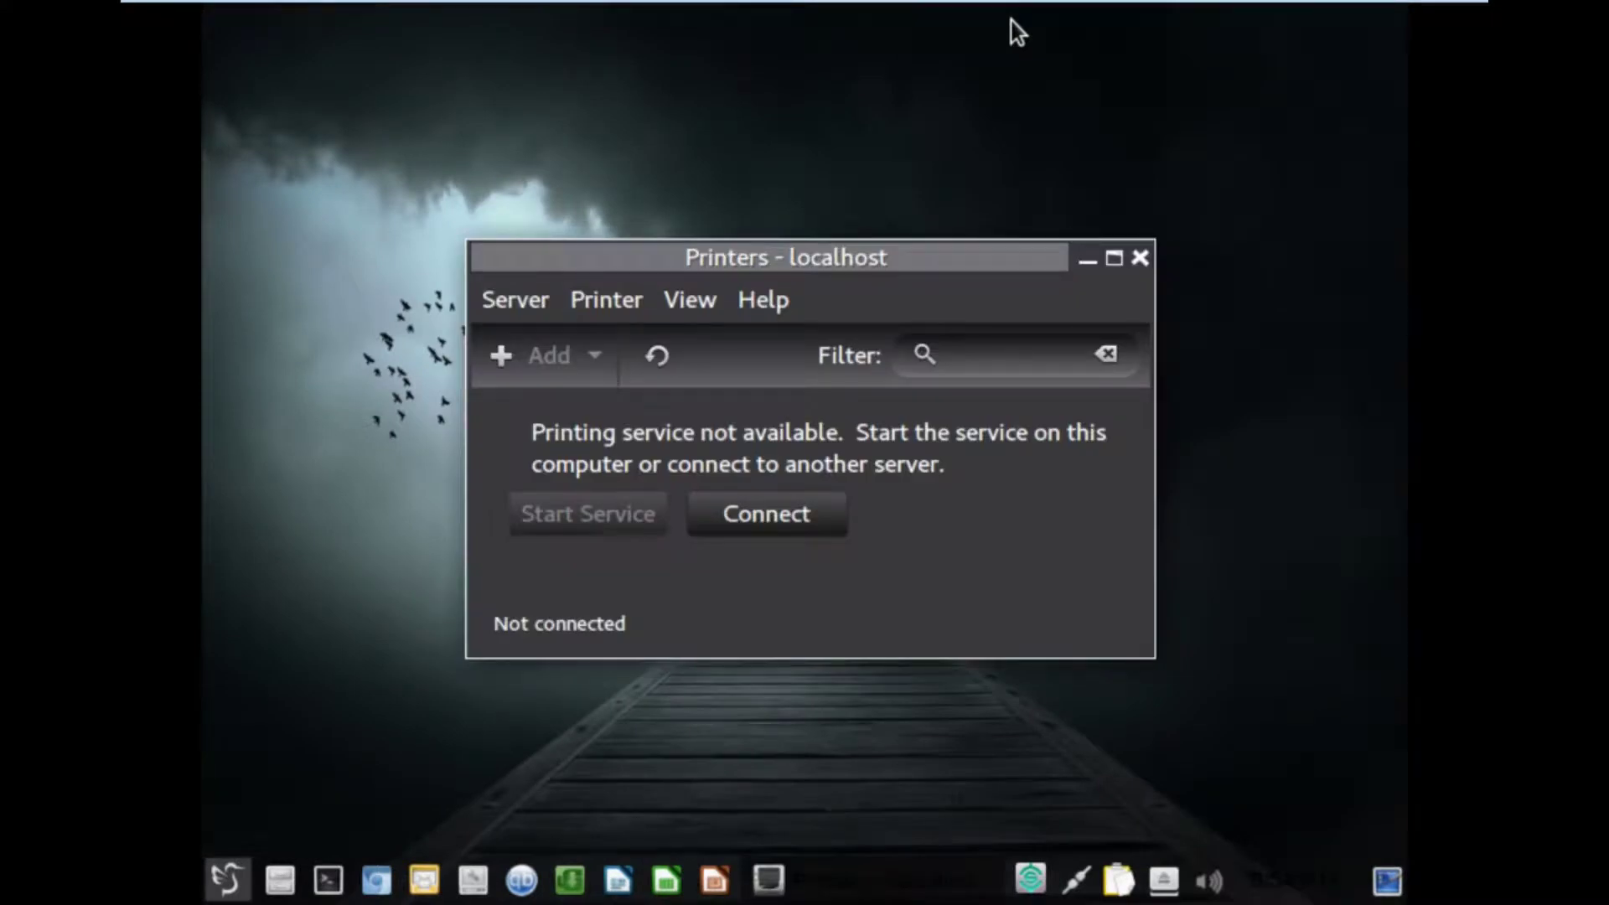
{"action": "left_click", "coordinate": [1140, 258]}
{"action": "left_click", "coordinate": [327, 879]}
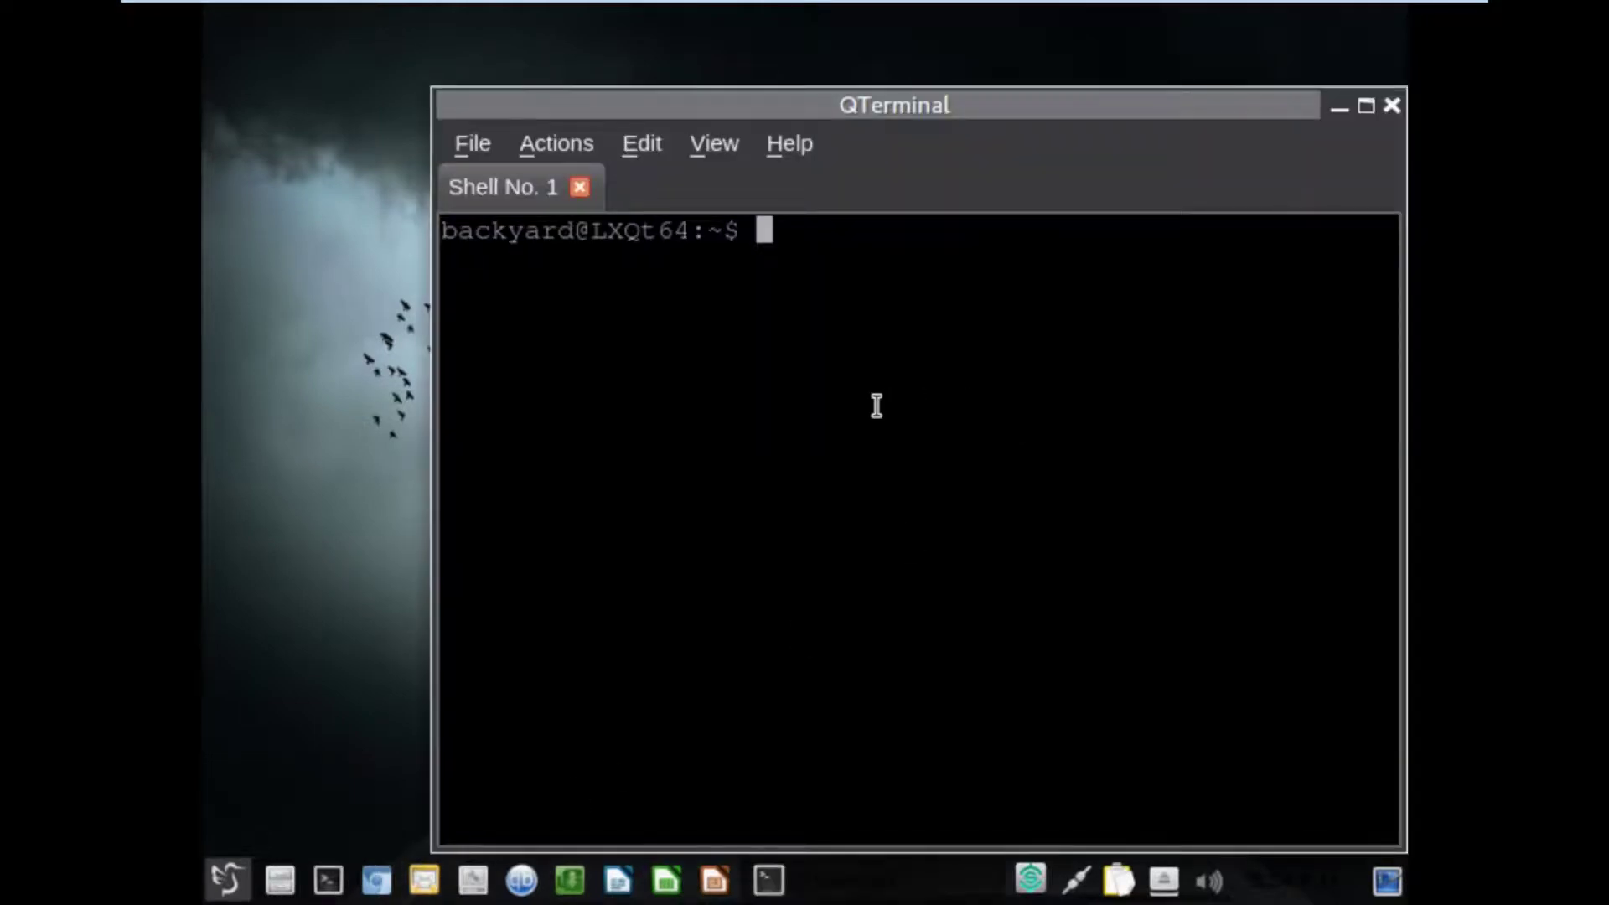
Run 'sudo ssh 192.168.100.205' in QTerminal, fixing a typo in the command.
{"action": "type", "text": "sudpo"}
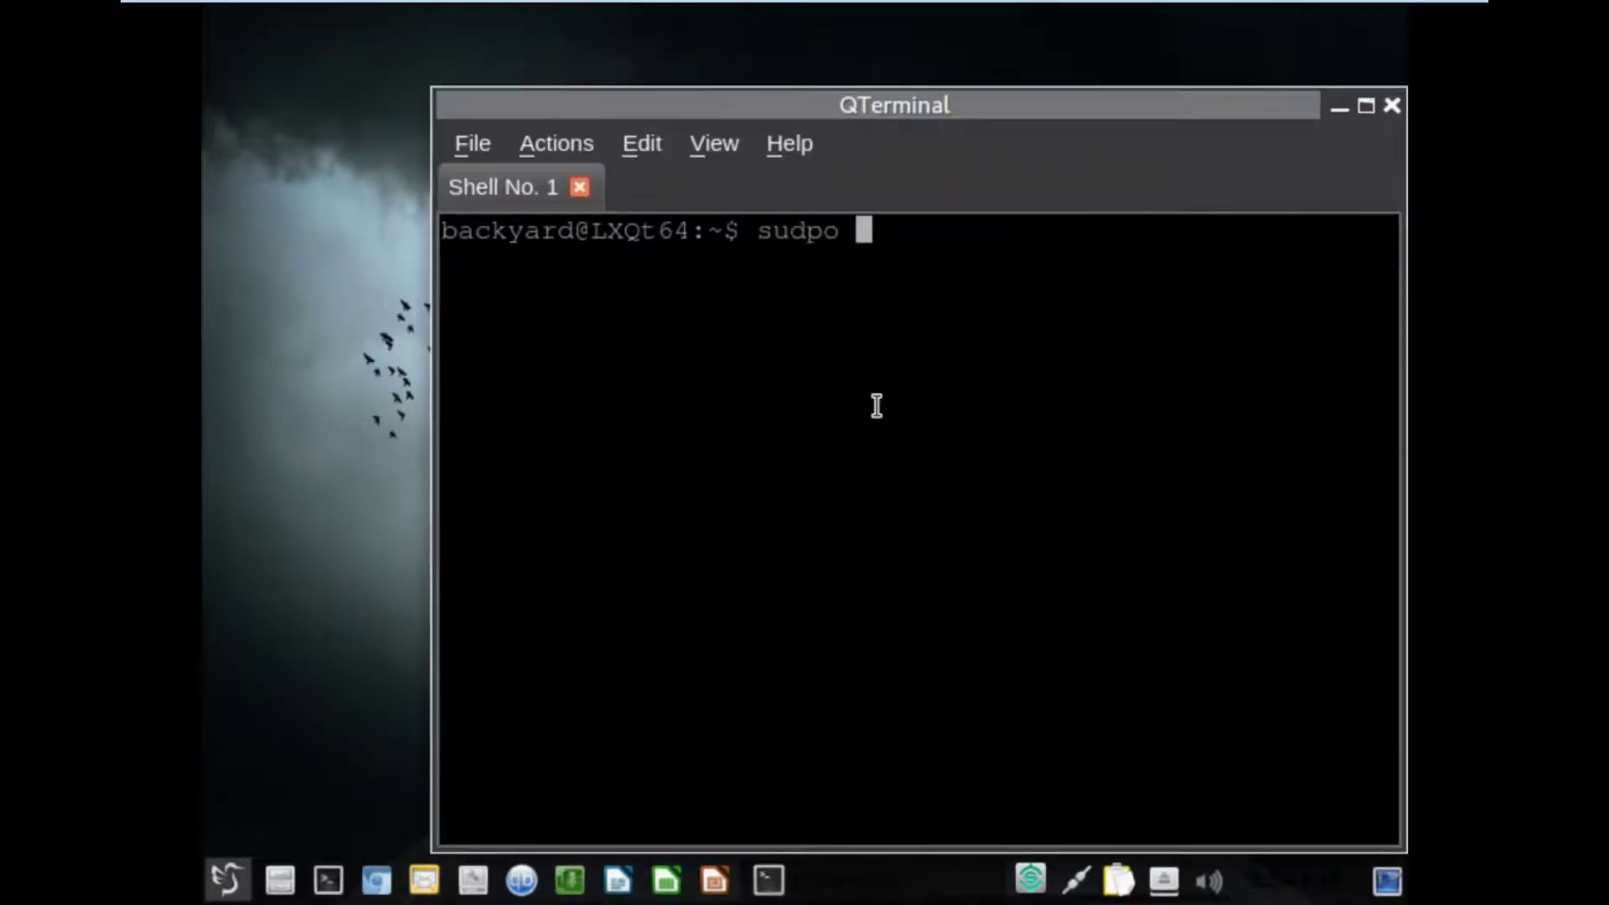
{"action": "key", "text": "BackSpace"}
{"action": "key", "text": "BackSpace"}
{"action": "type", "text": "o ss"}
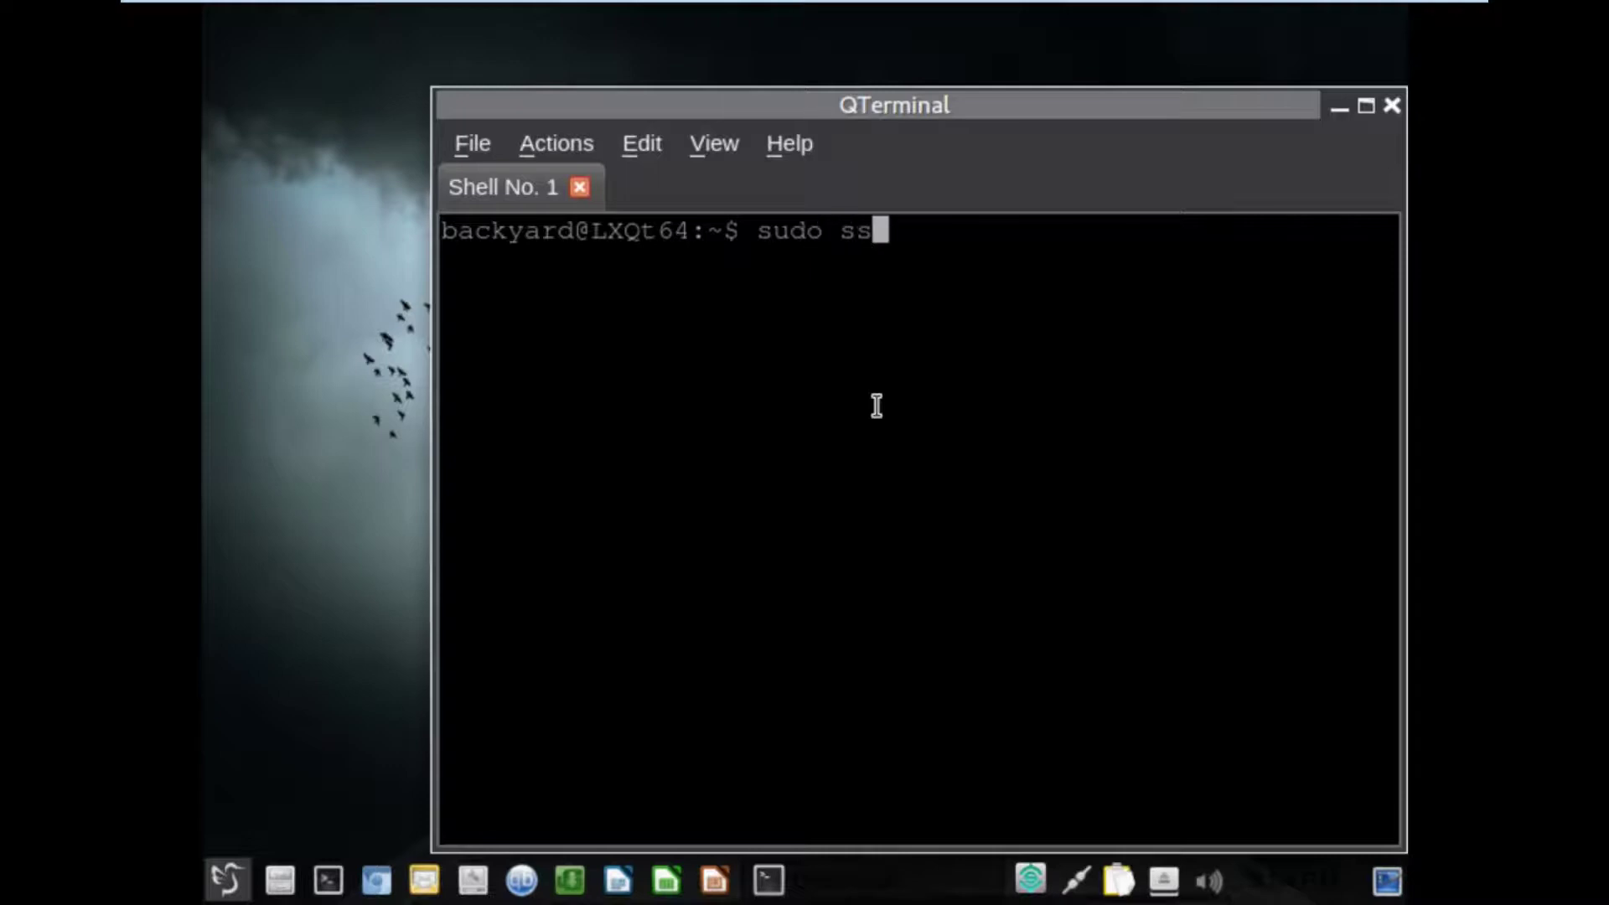
{"action": "type", "text": "h 19"}
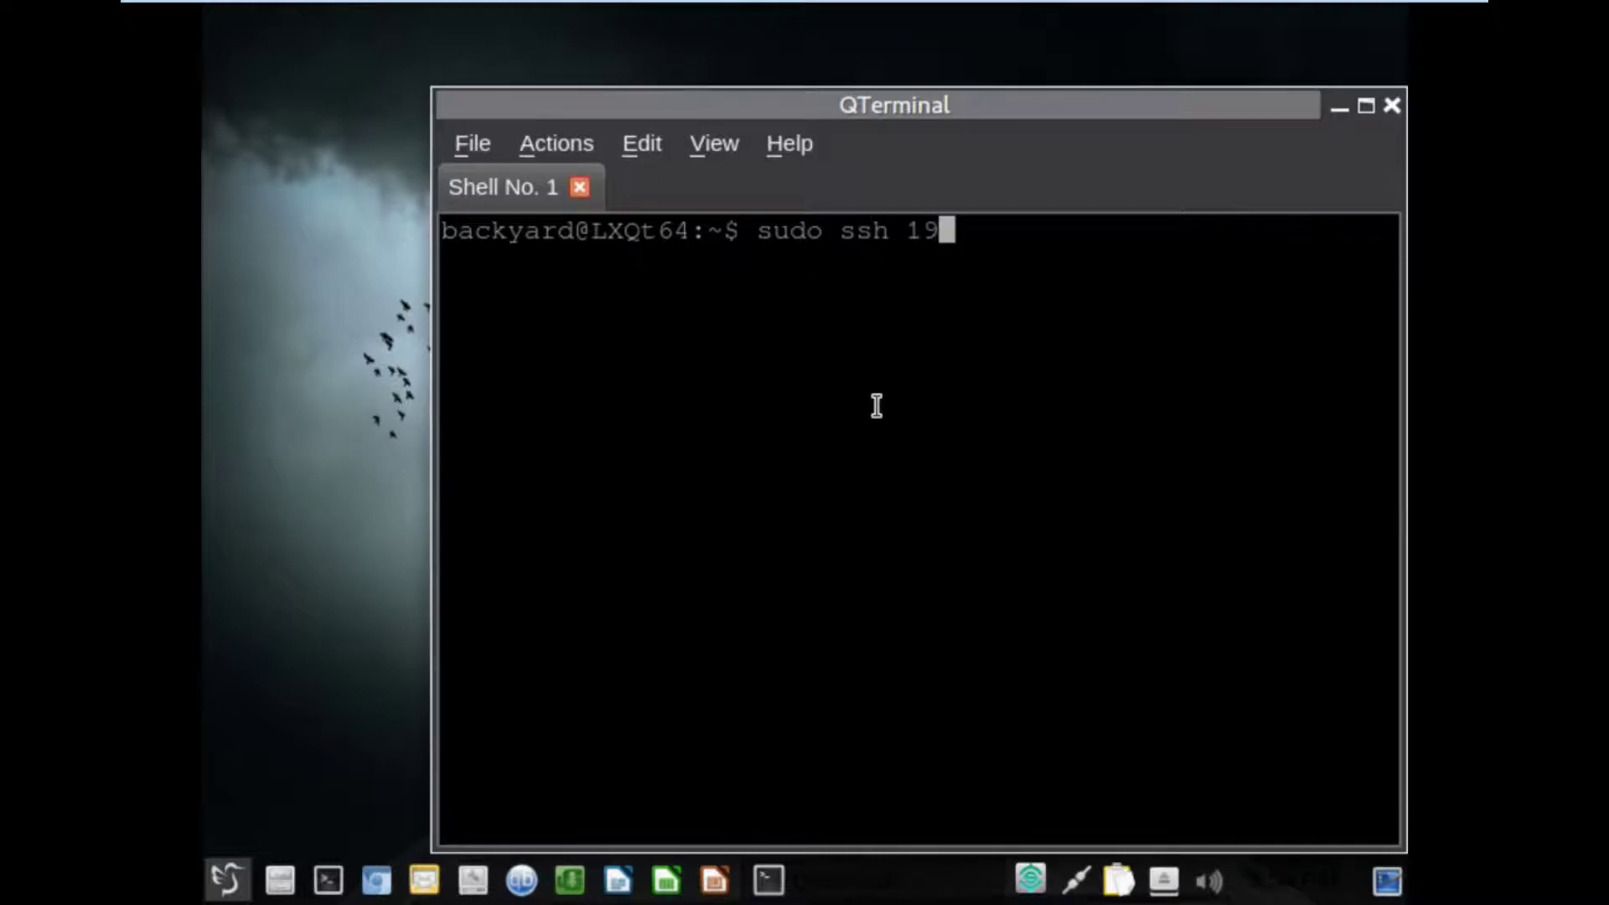
{"action": "type", "text": "2.168."}
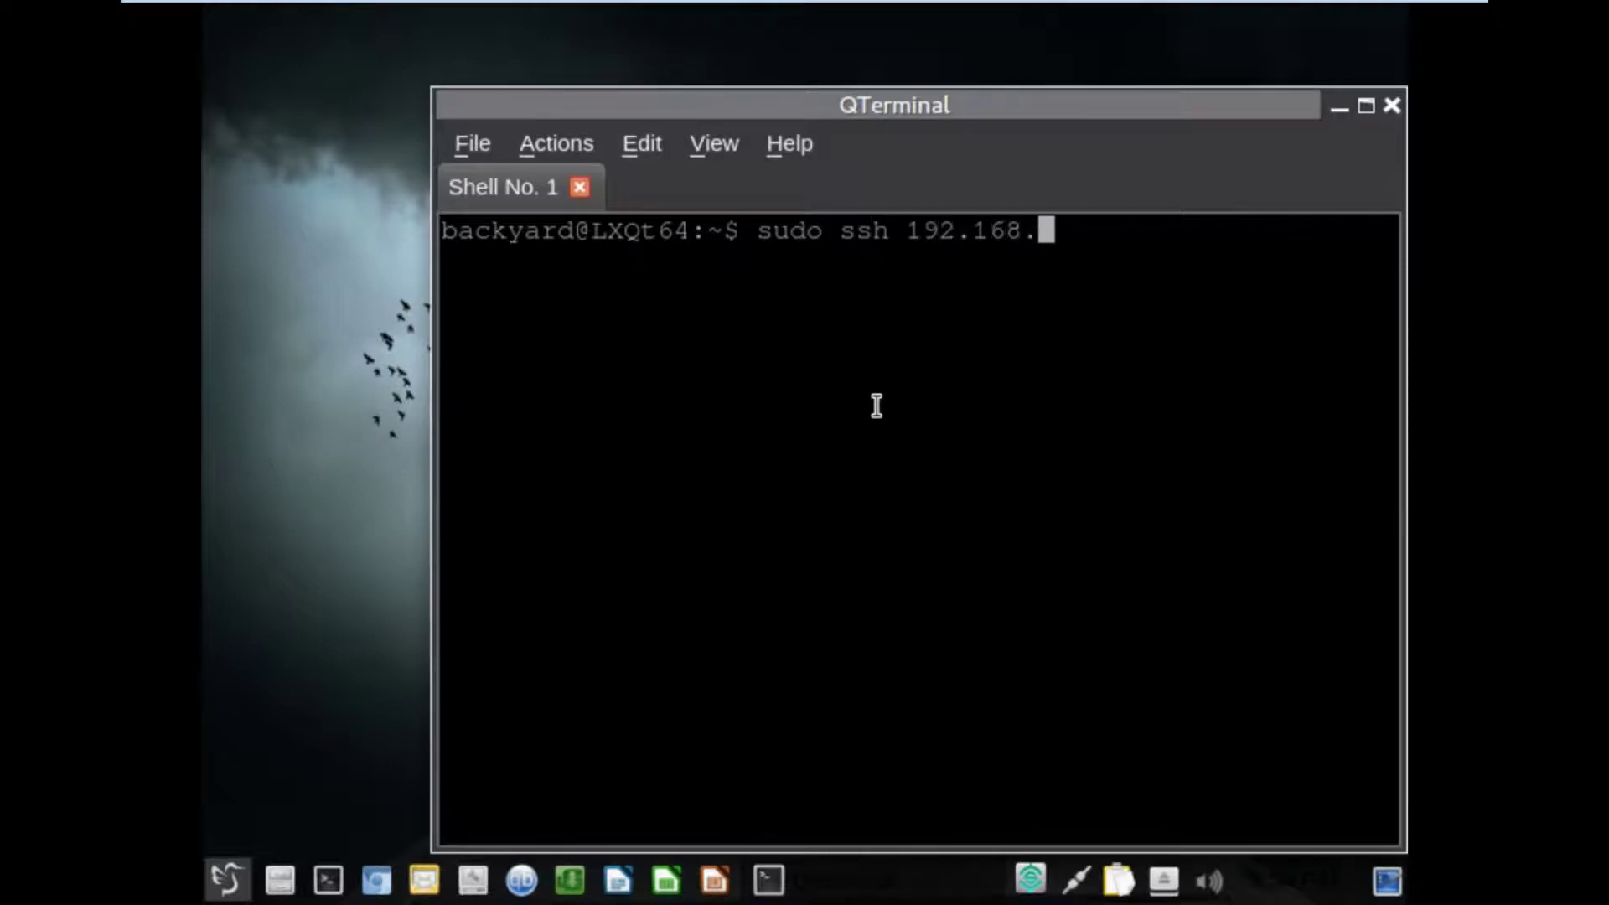
{"action": "type", "text": "100.205"}
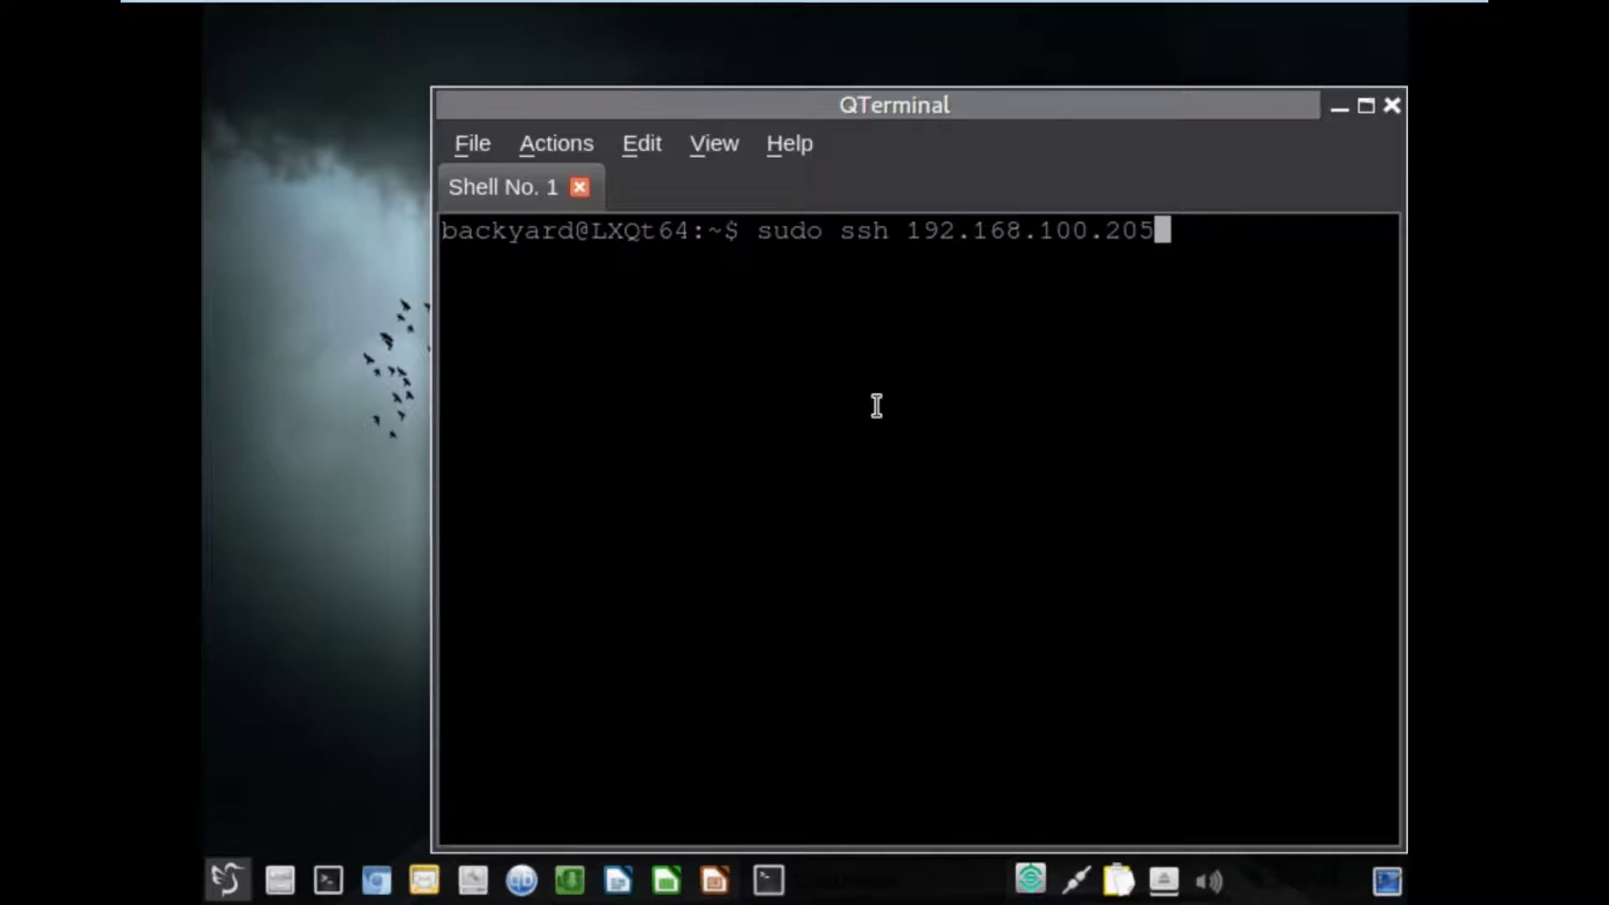
{"action": "key", "text": "Return"}
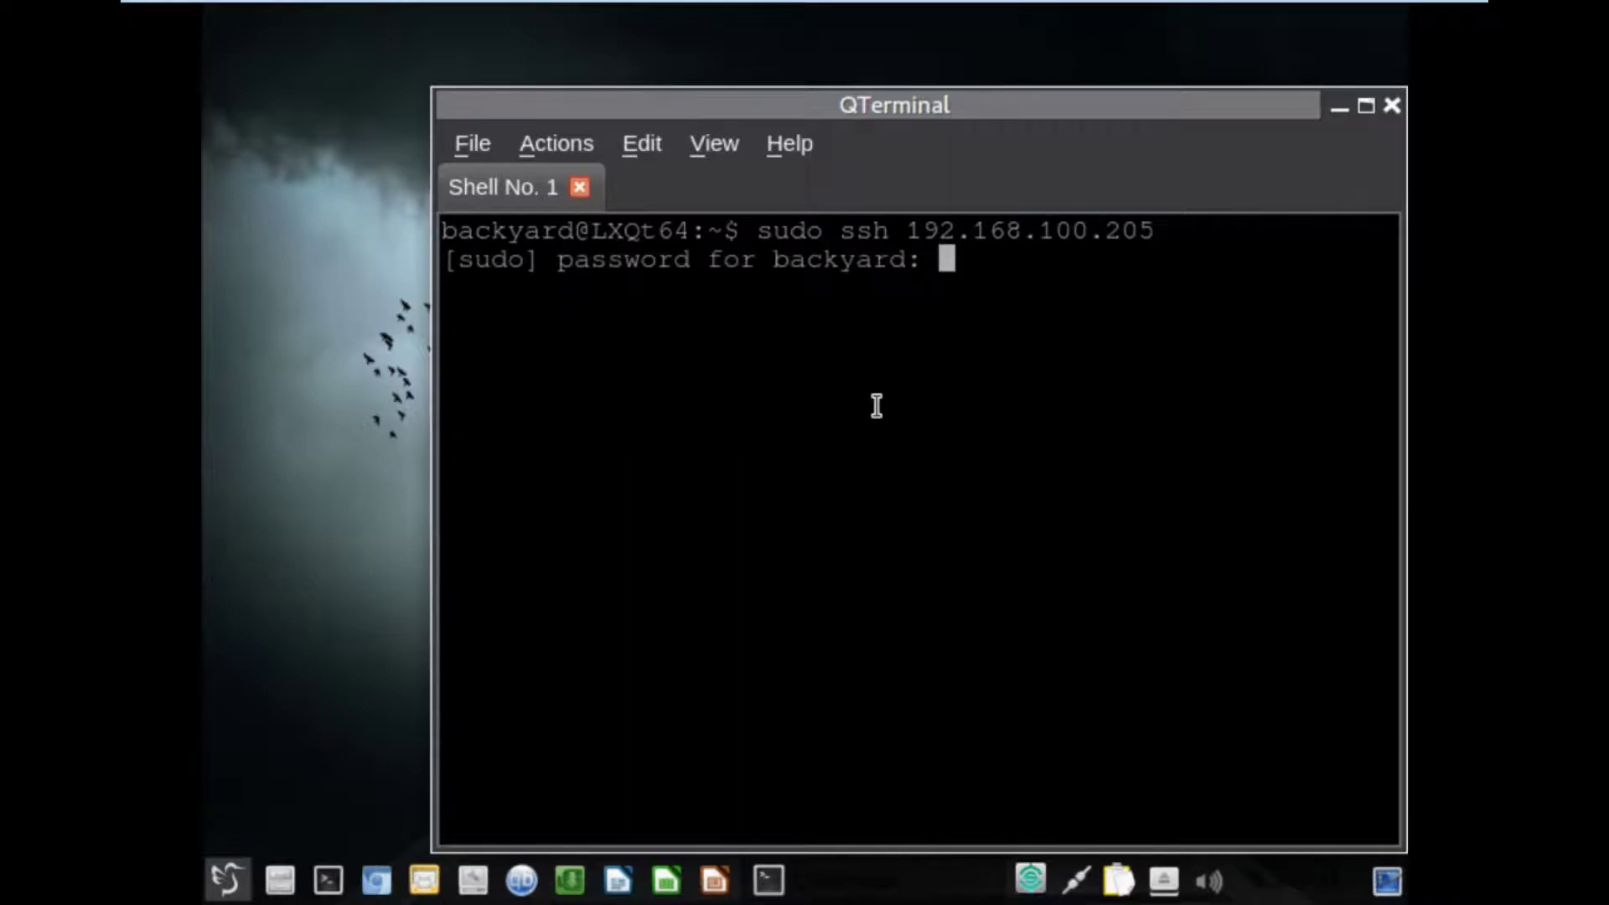
Submit the sudo password and accept the remote host key by answering 'yes'.
{"action": "key", "text": "Return"}
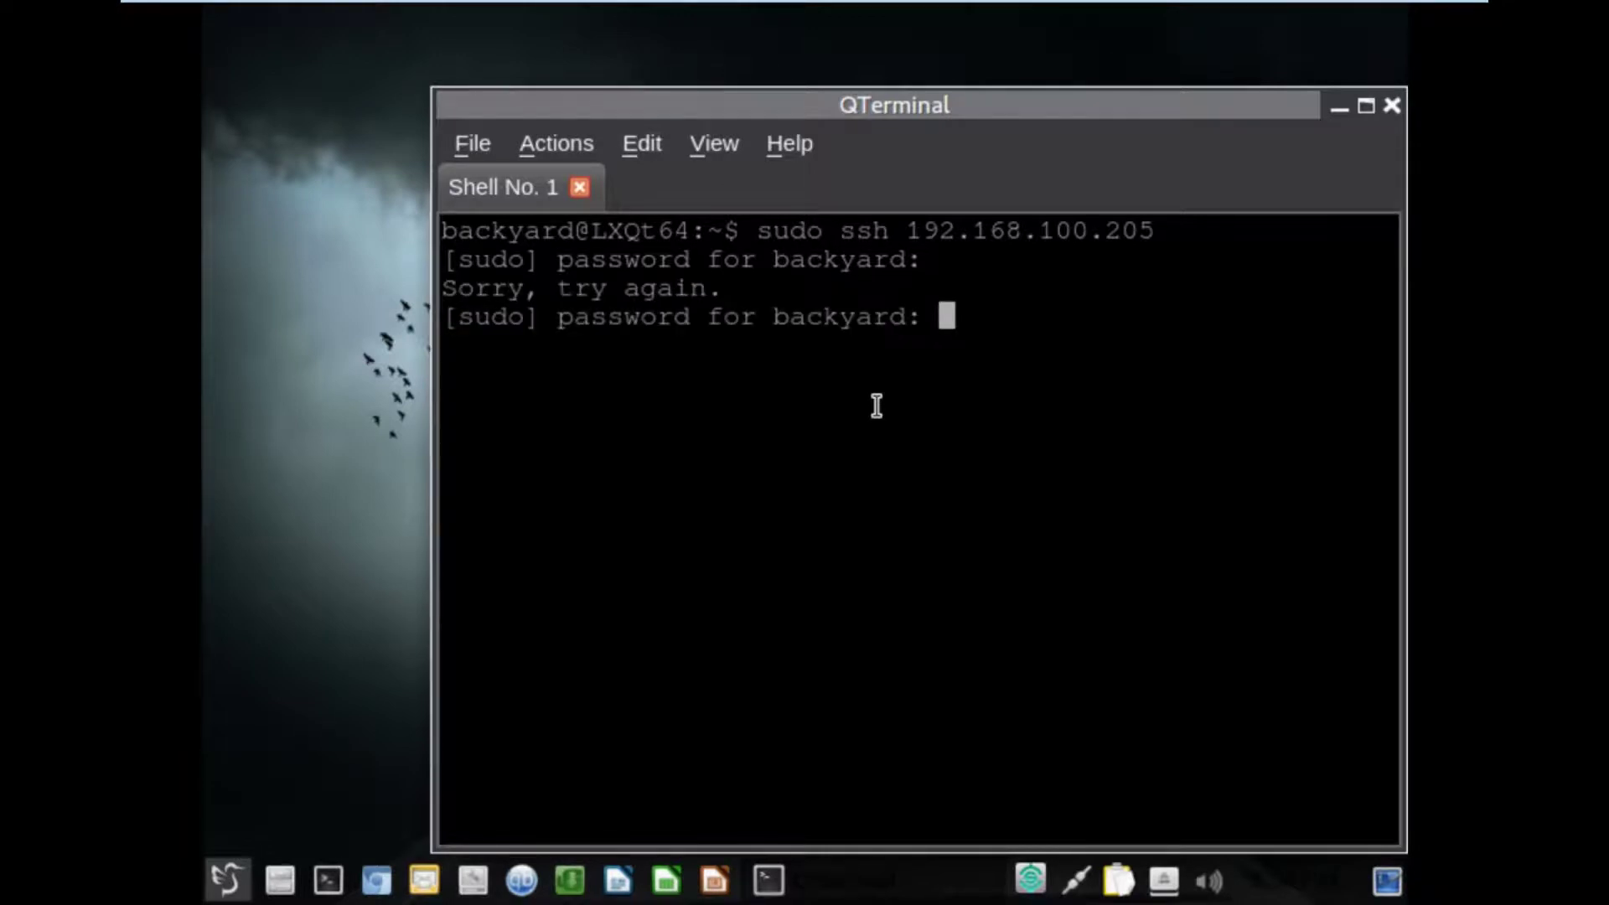
{"action": "key", "text": "Return"}
{"action": "type", "text": "yes"}
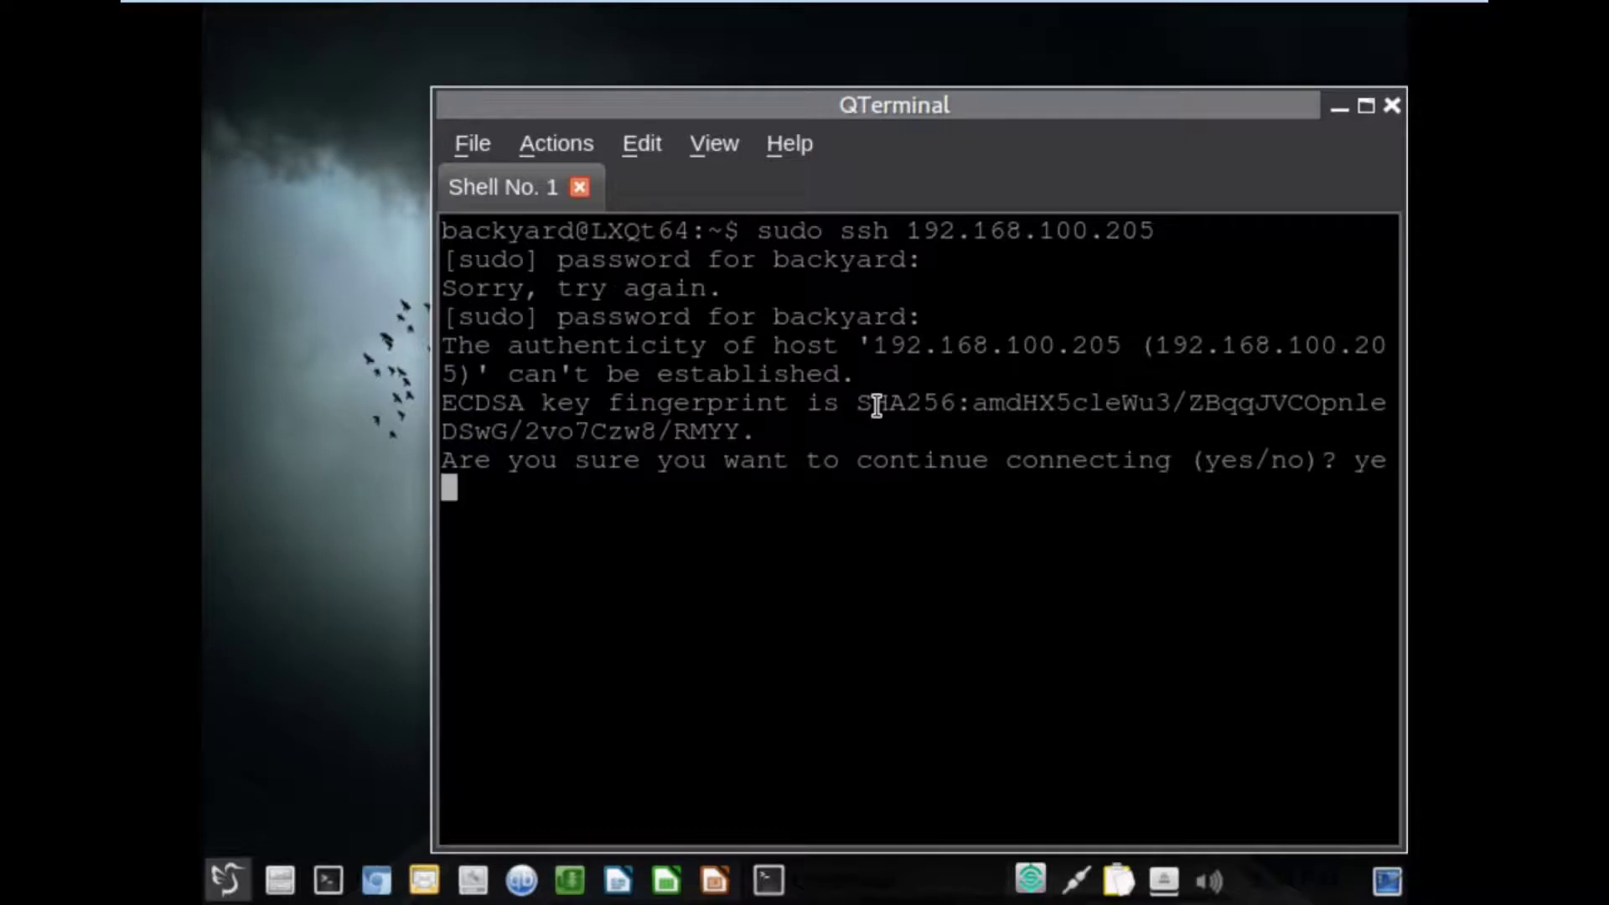
{"action": "key", "text": "Return"}
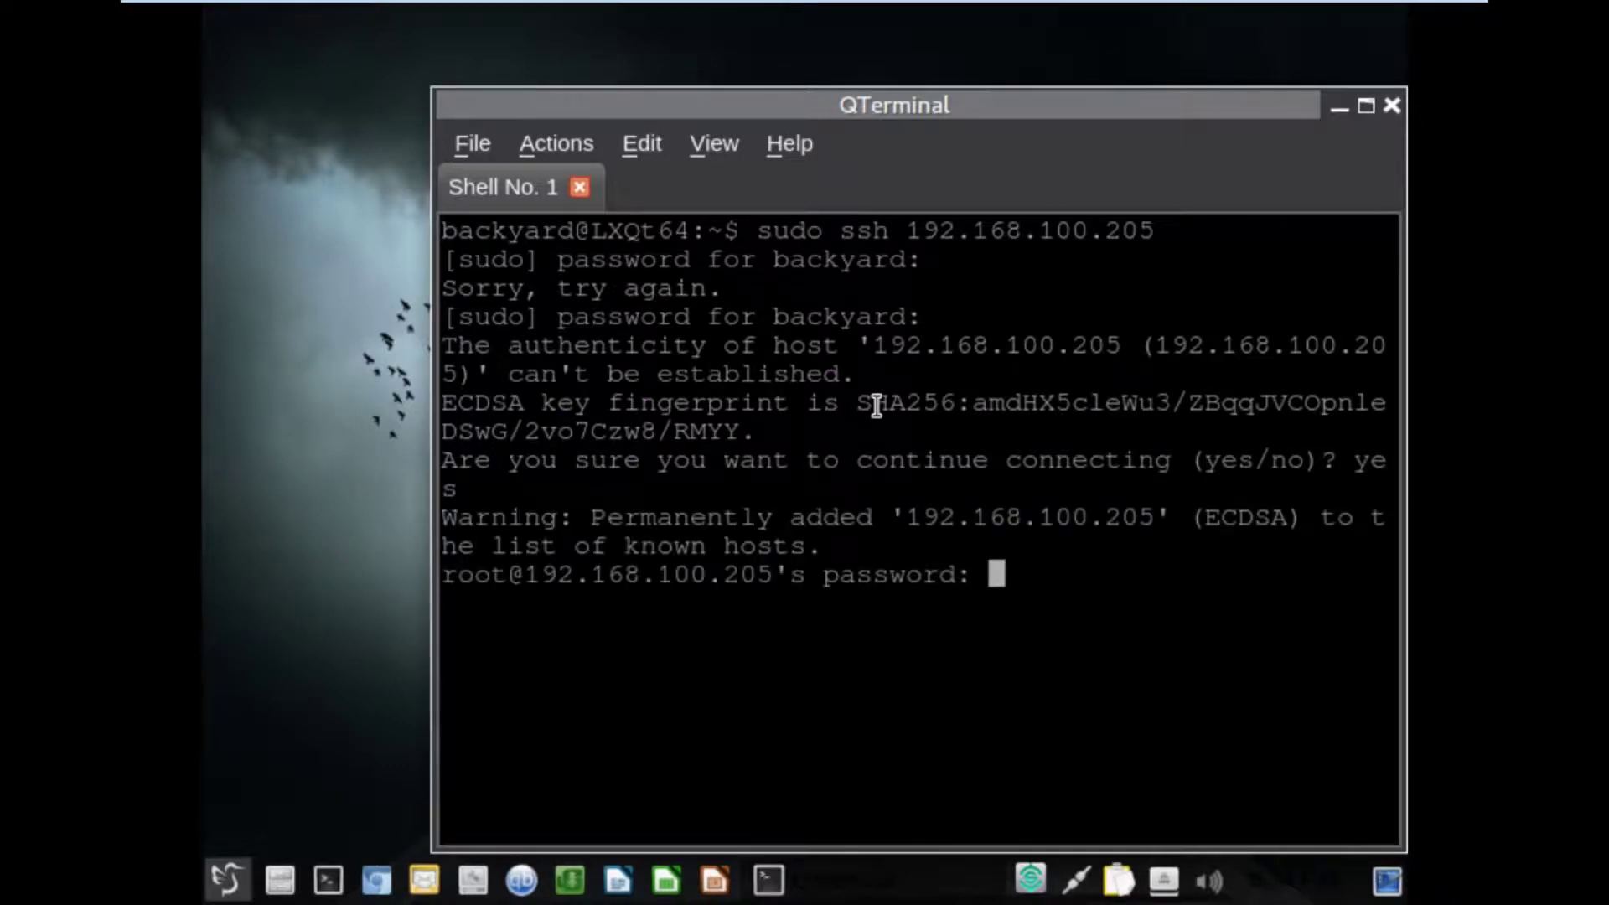
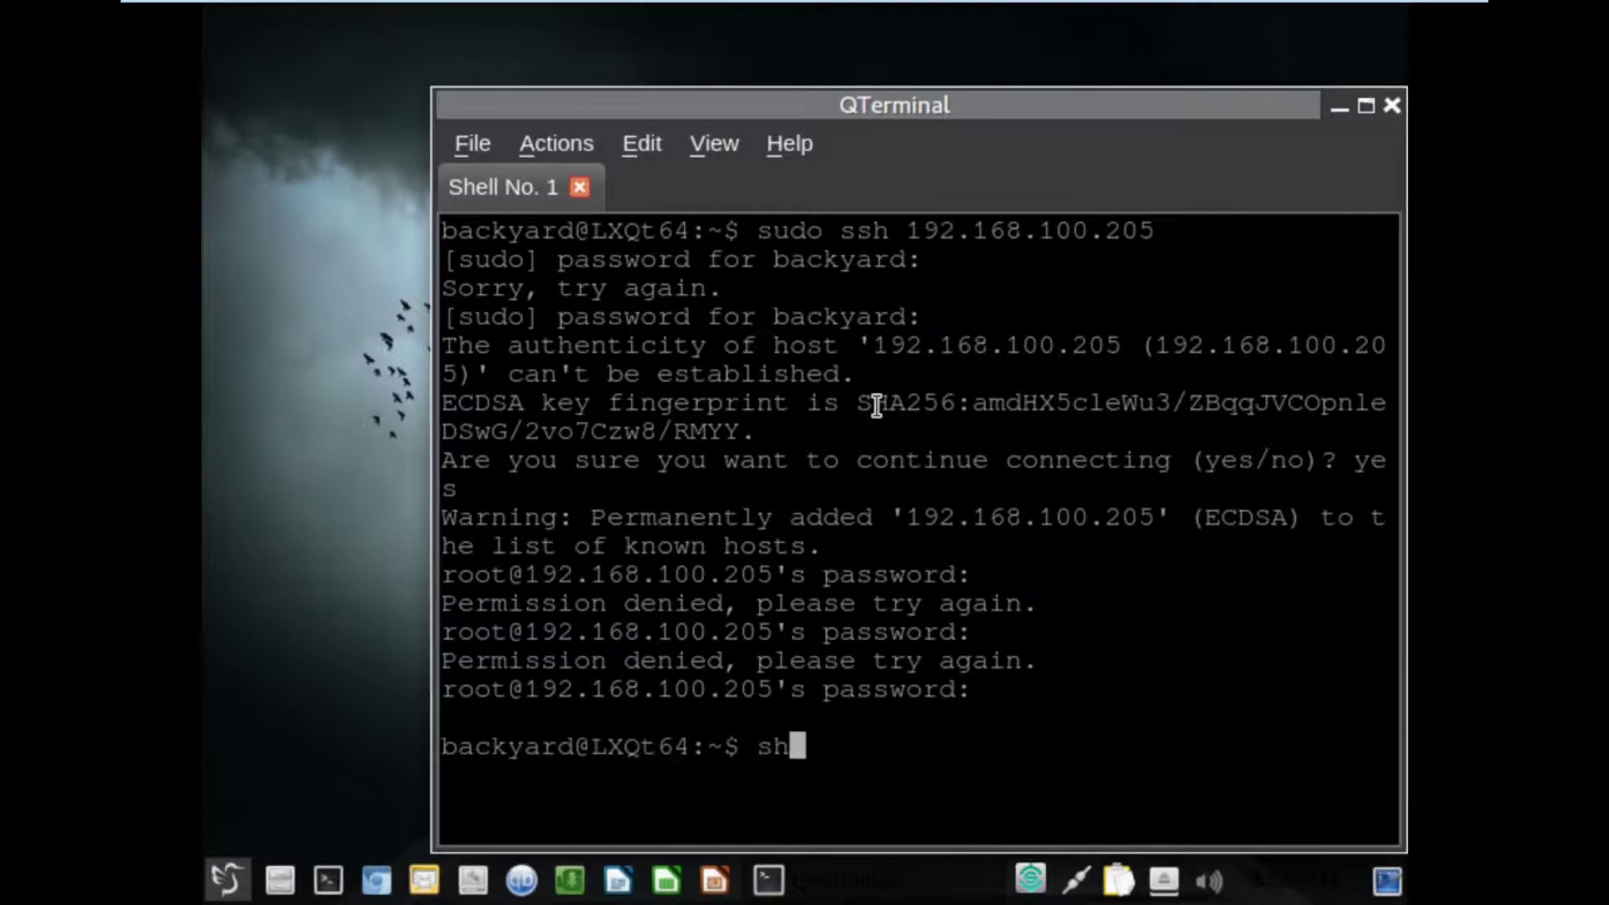
Enter the command 'sudo ssh 192.168.100.205' at the QTerminal prompt, correcting typos in the address.
{"action": "key", "text": "BackSpace"}
{"action": "type", "text": "udo ssh 102"}
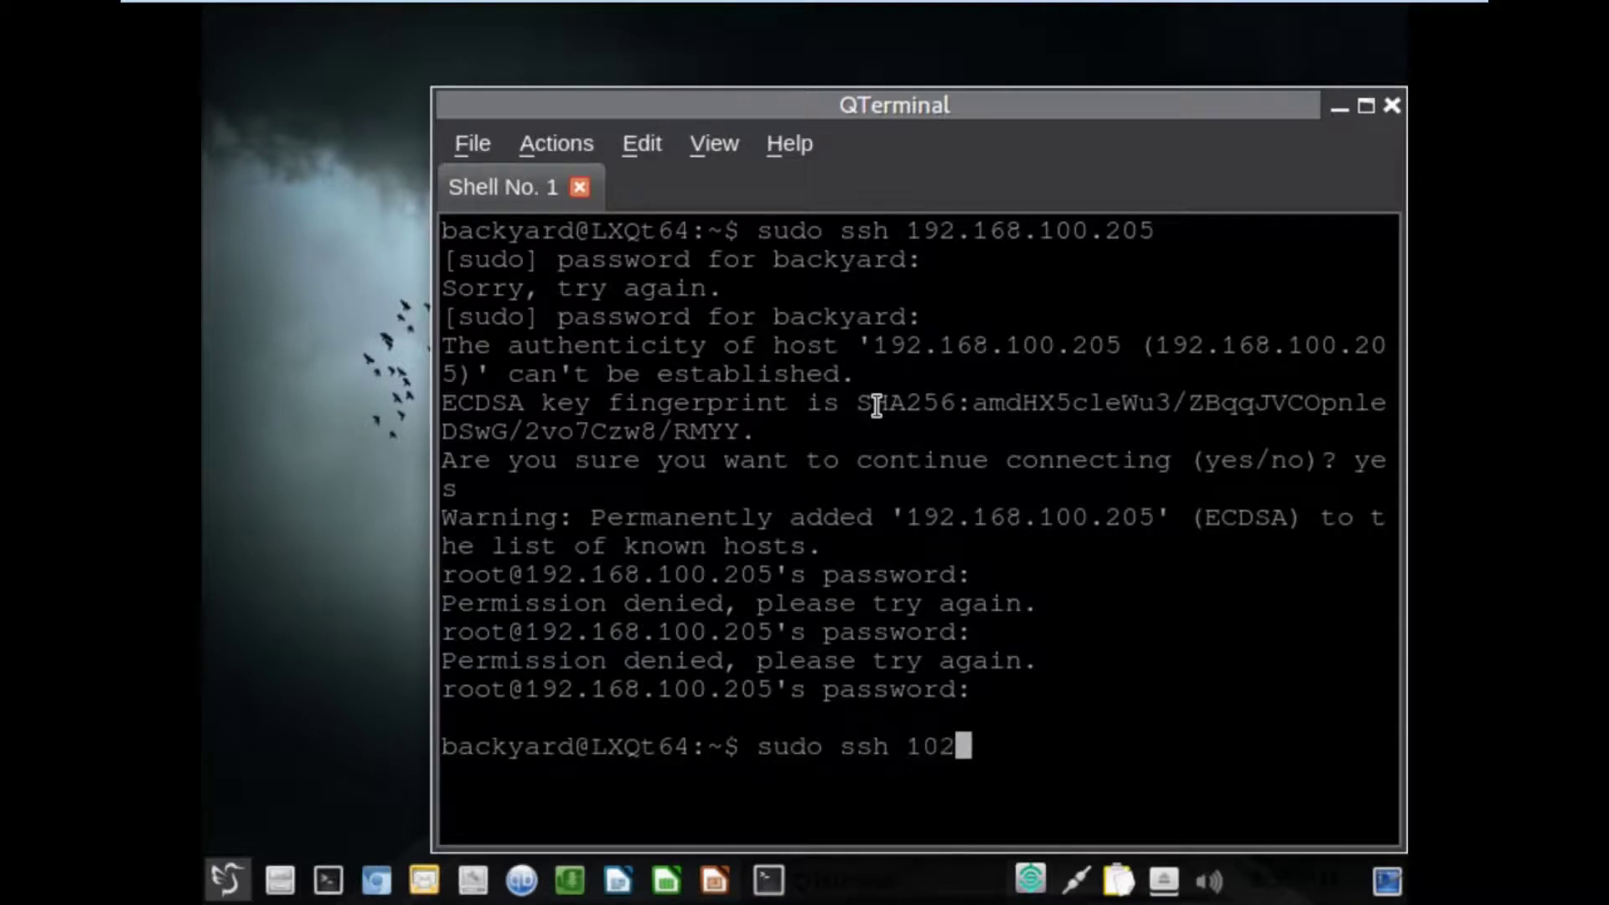
{"action": "key", "text": "BackSpace"}
{"action": "key", "text": "BackSpace"}
{"action": "type", "text": "92.168.10"}
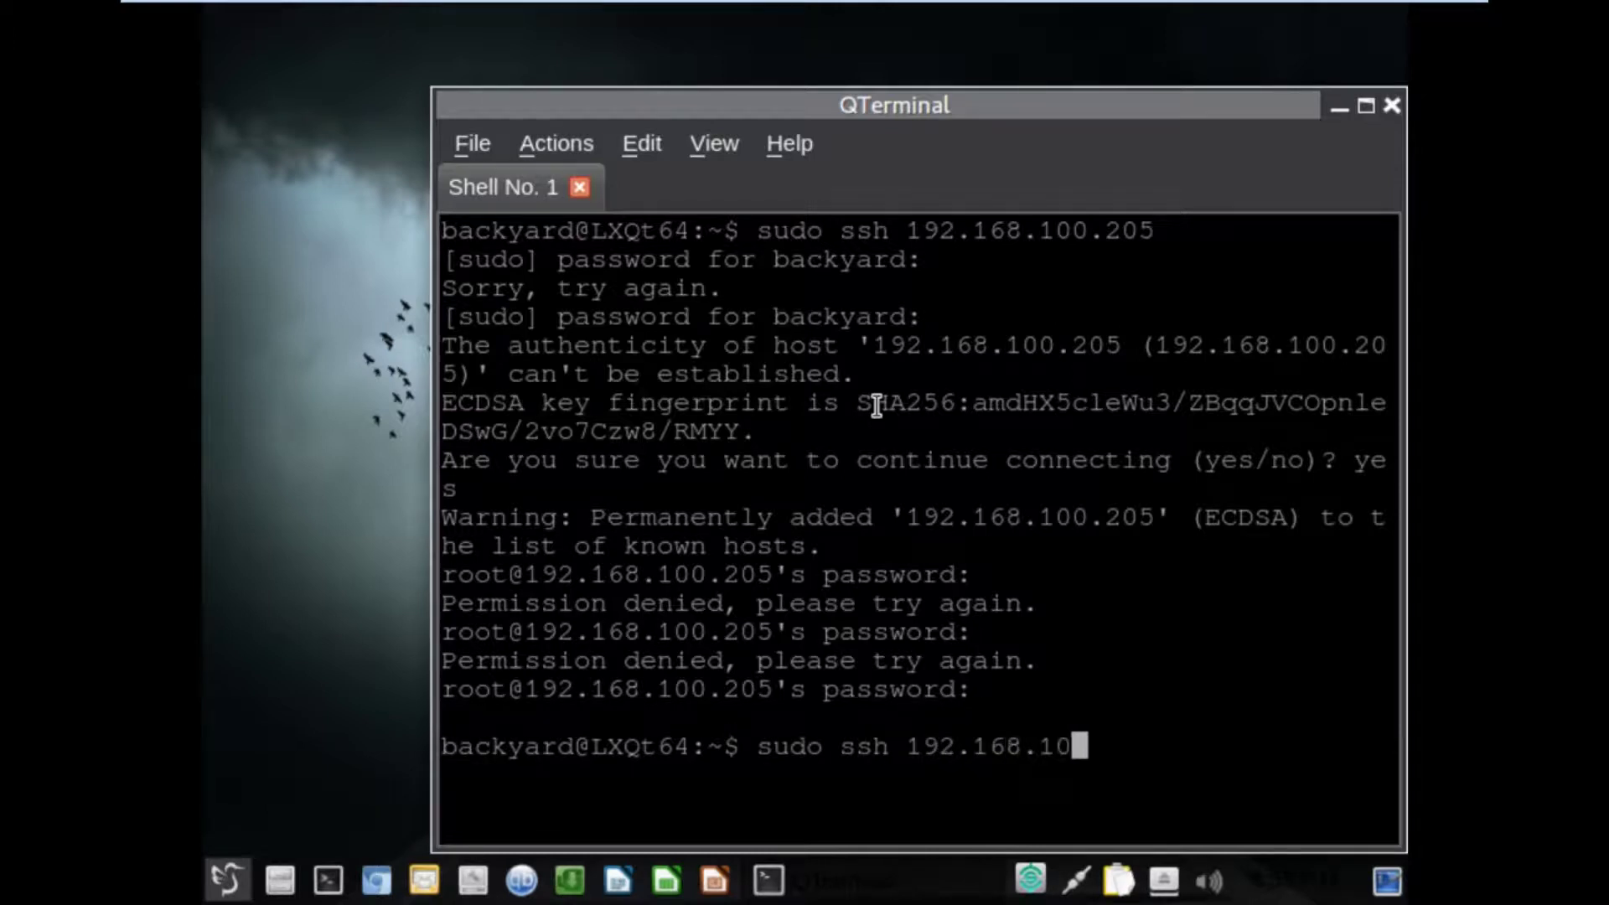
{"action": "type", "text": "0."}
{"action": "left_click", "coordinate": [1213, 380]}
{"action": "type", "text": "205"}
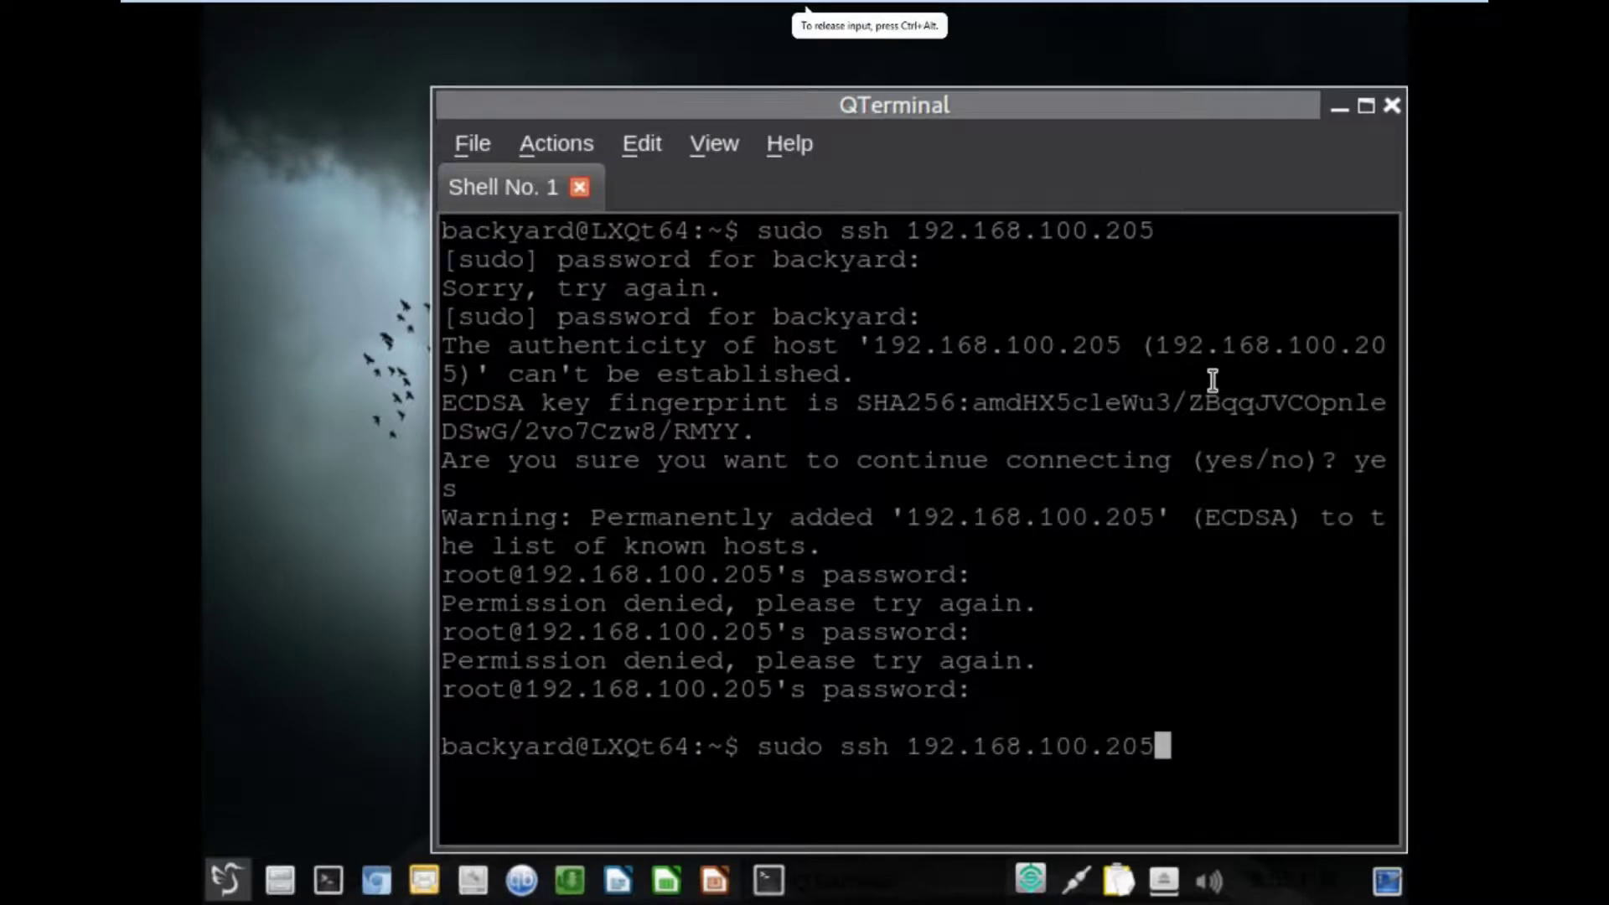
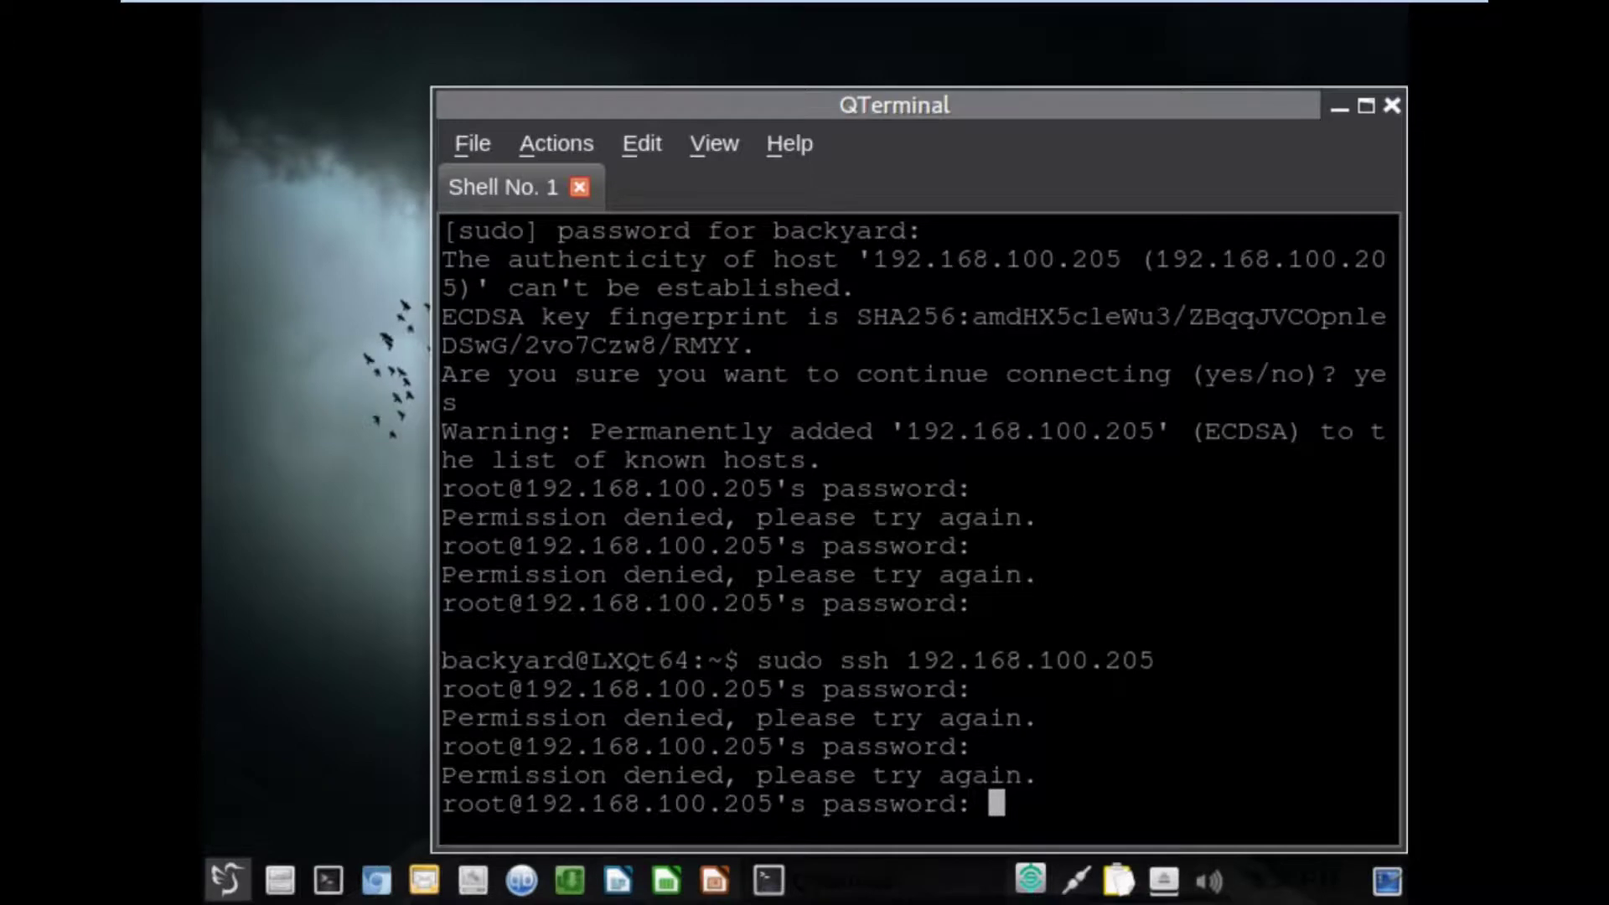
{"action": "left_click", "coordinate": [1311, 686]}
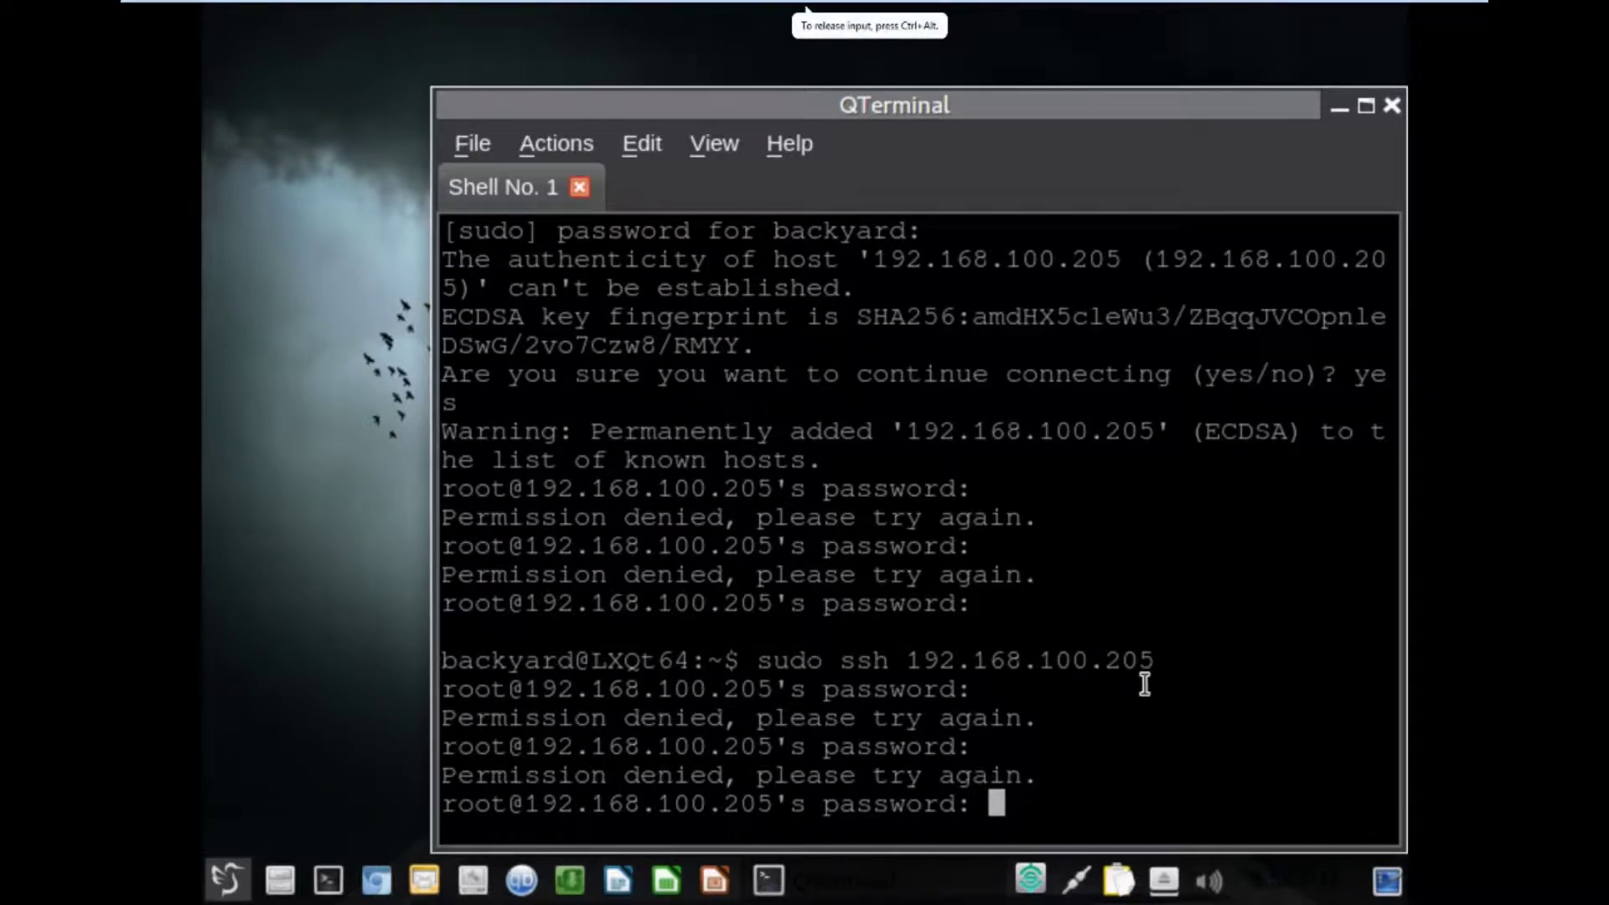
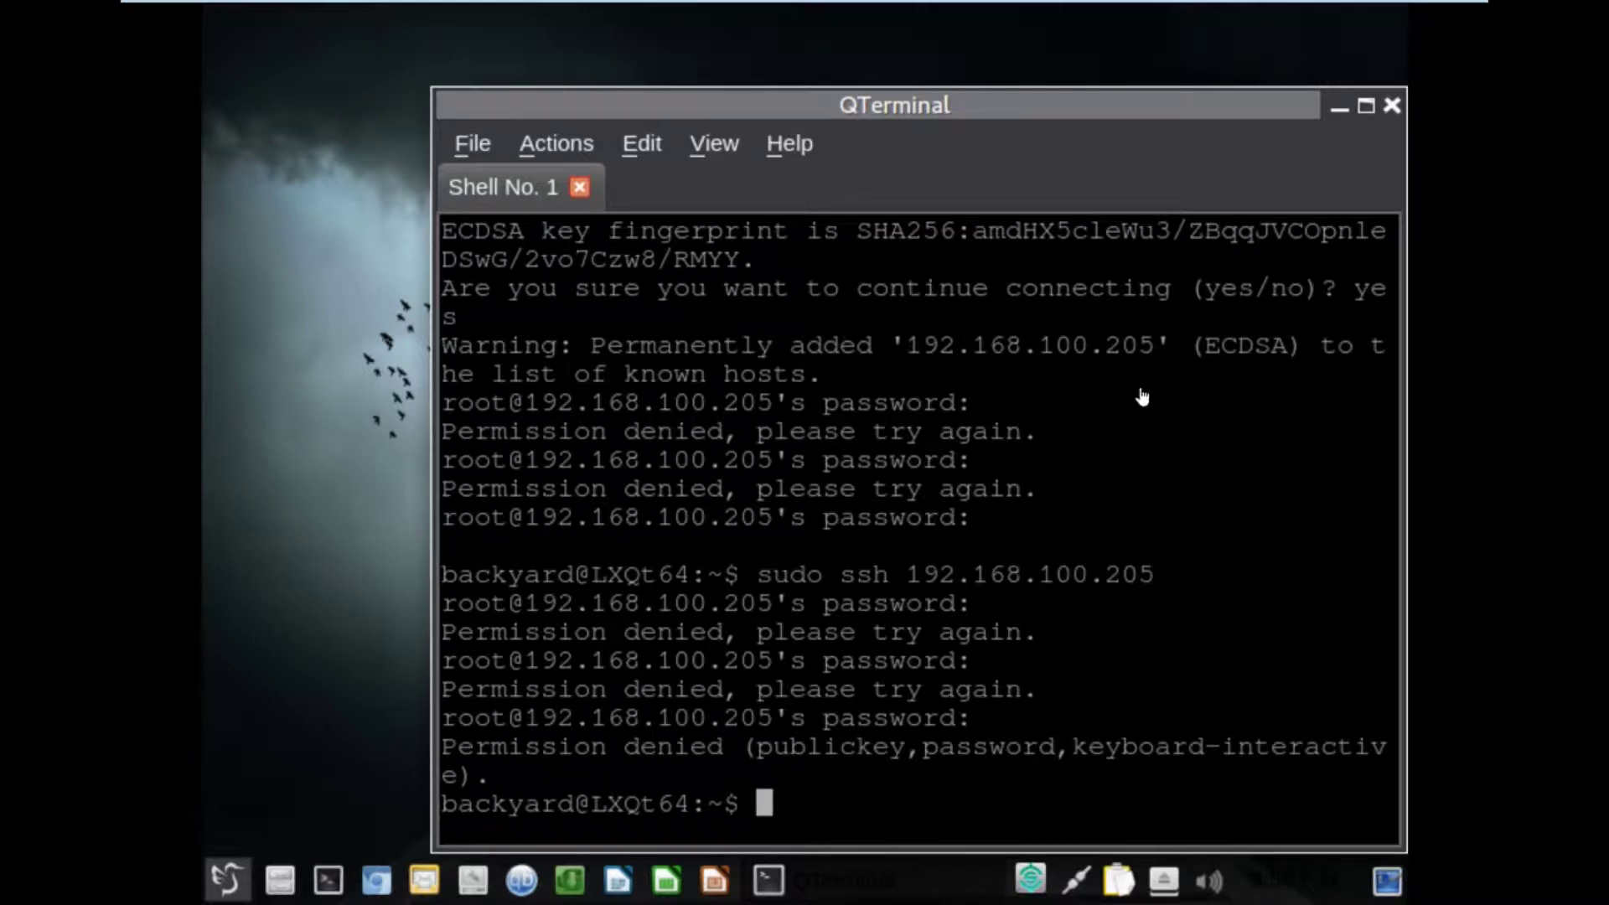
{"action": "left_click", "coordinate": [1112, 494]}
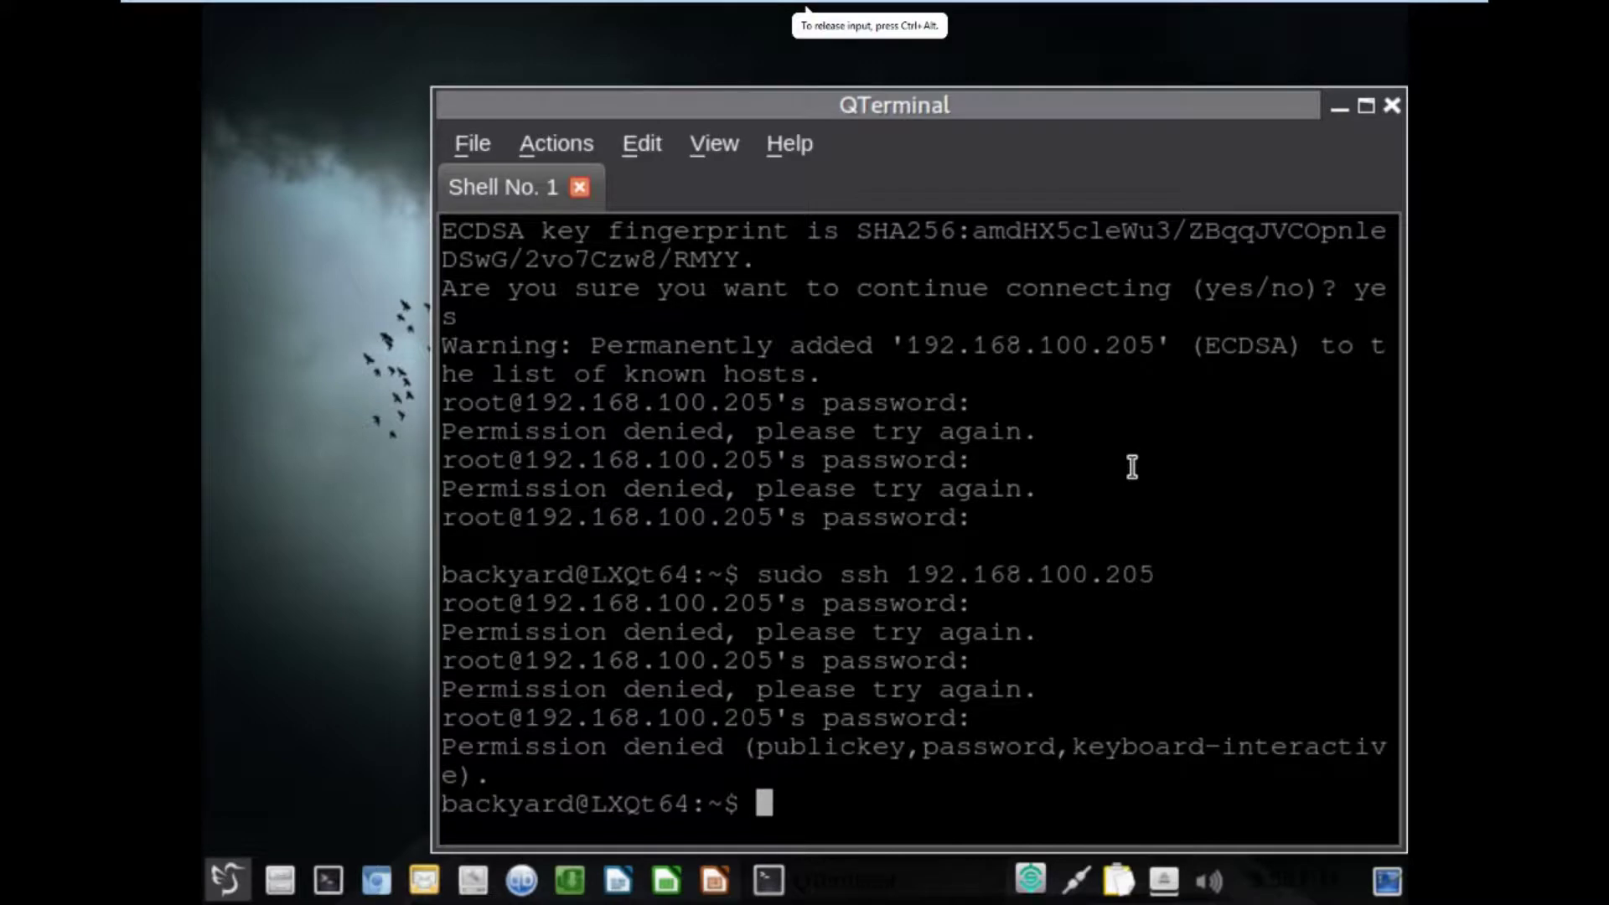
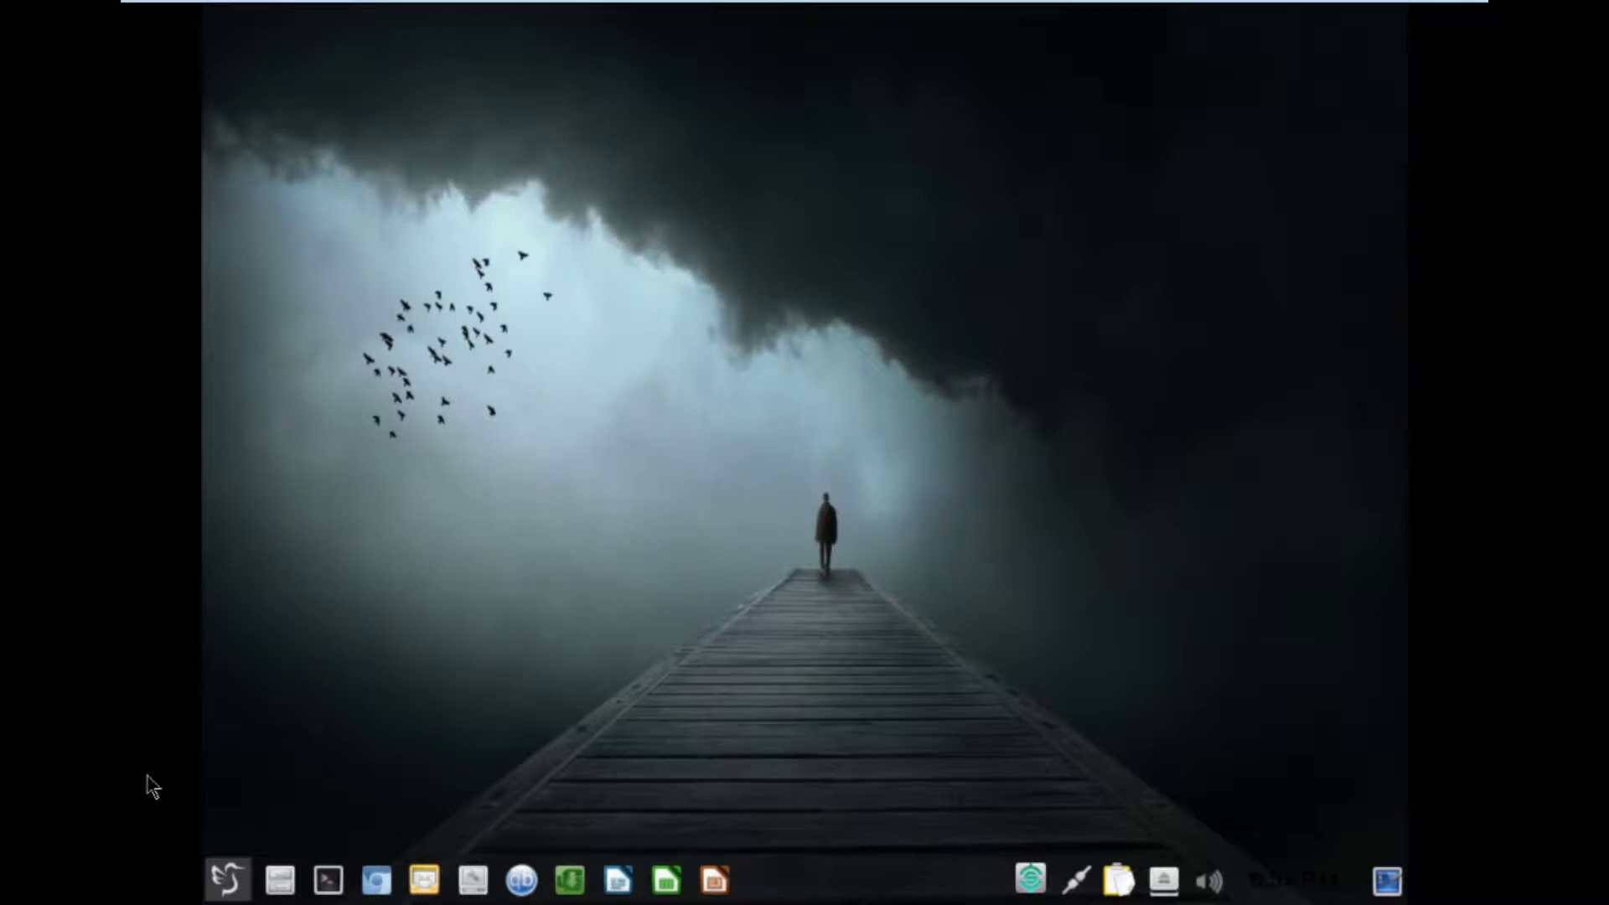
Open a terminal and run 'sudo ssh 192.168.100.210', entering the sudo password.
{"action": "left_click", "coordinate": [327, 882]}
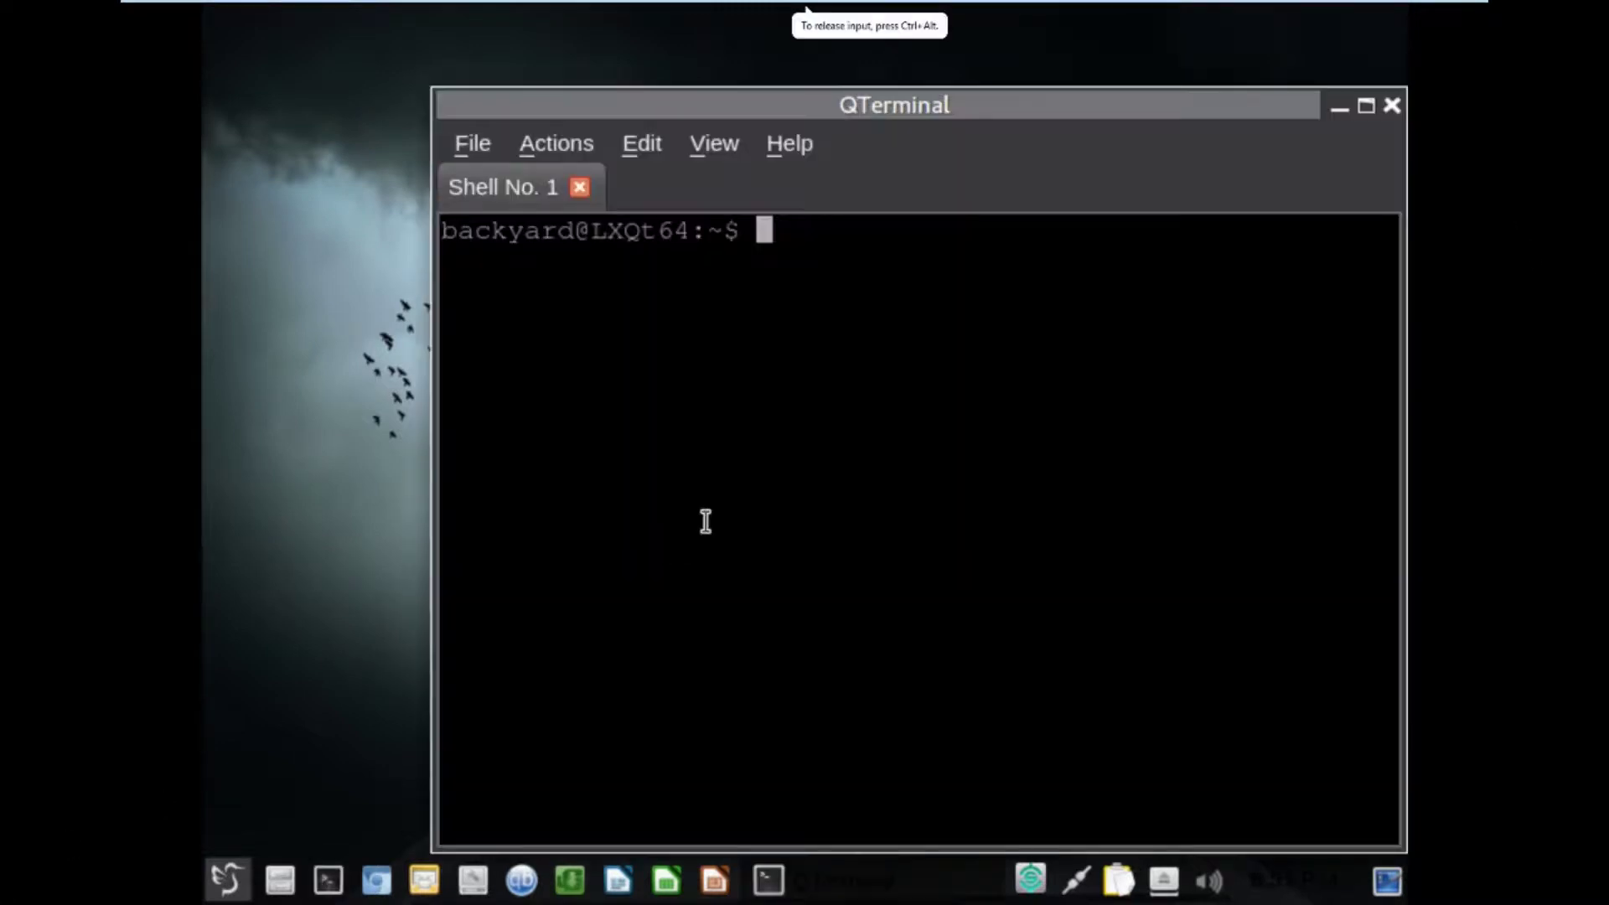
{"action": "type", "text": "sudo ss"}
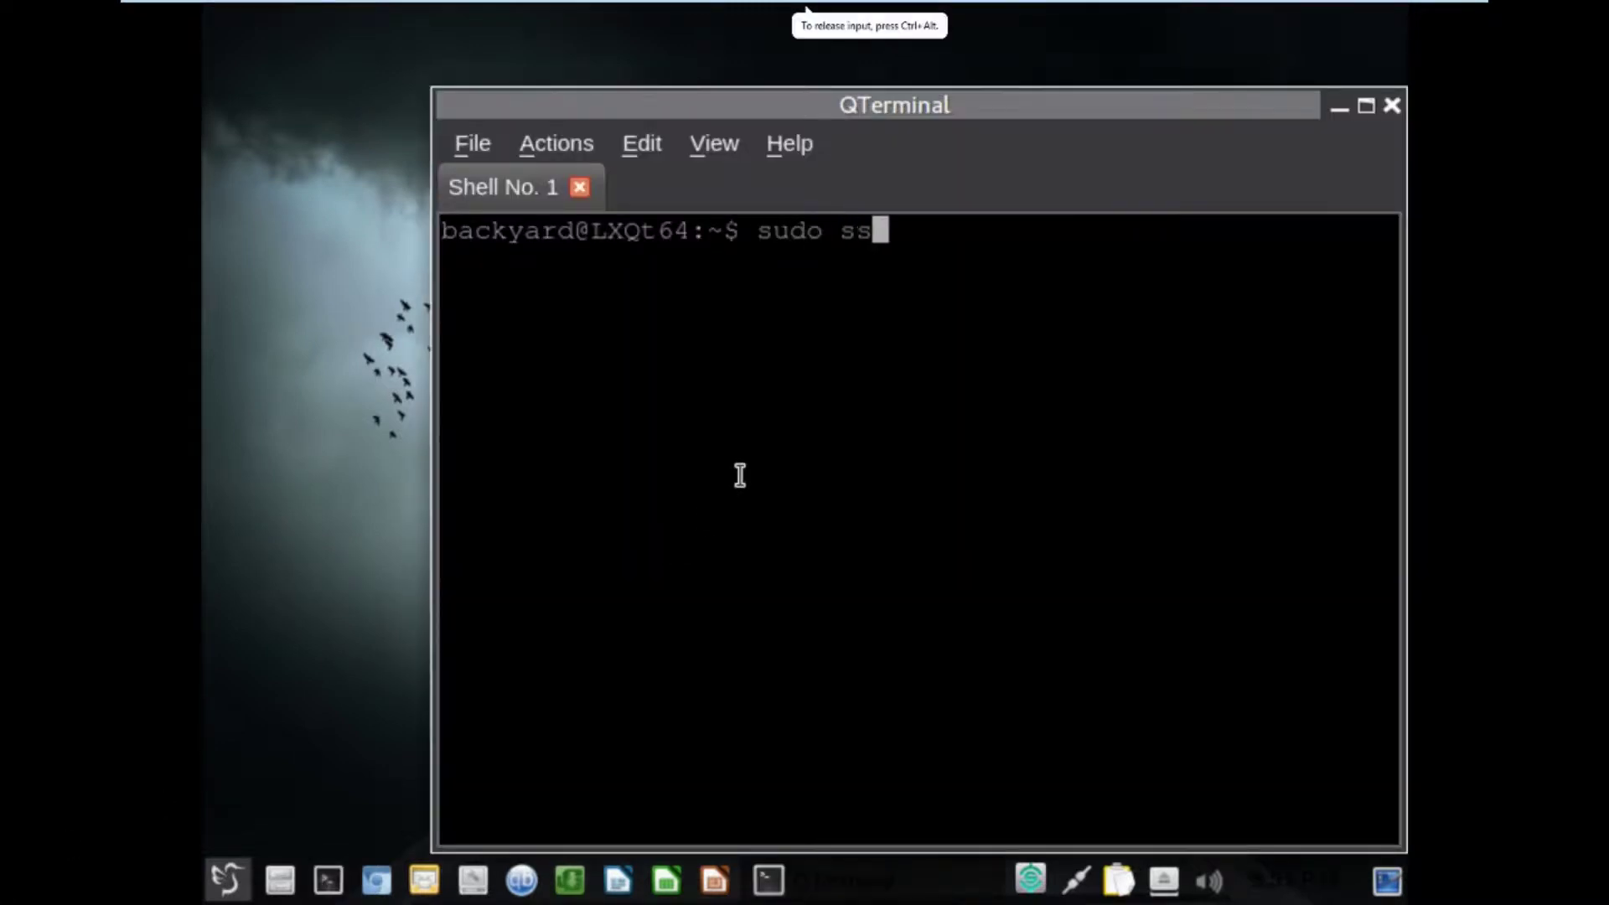
{"action": "type", "text": "h 192"}
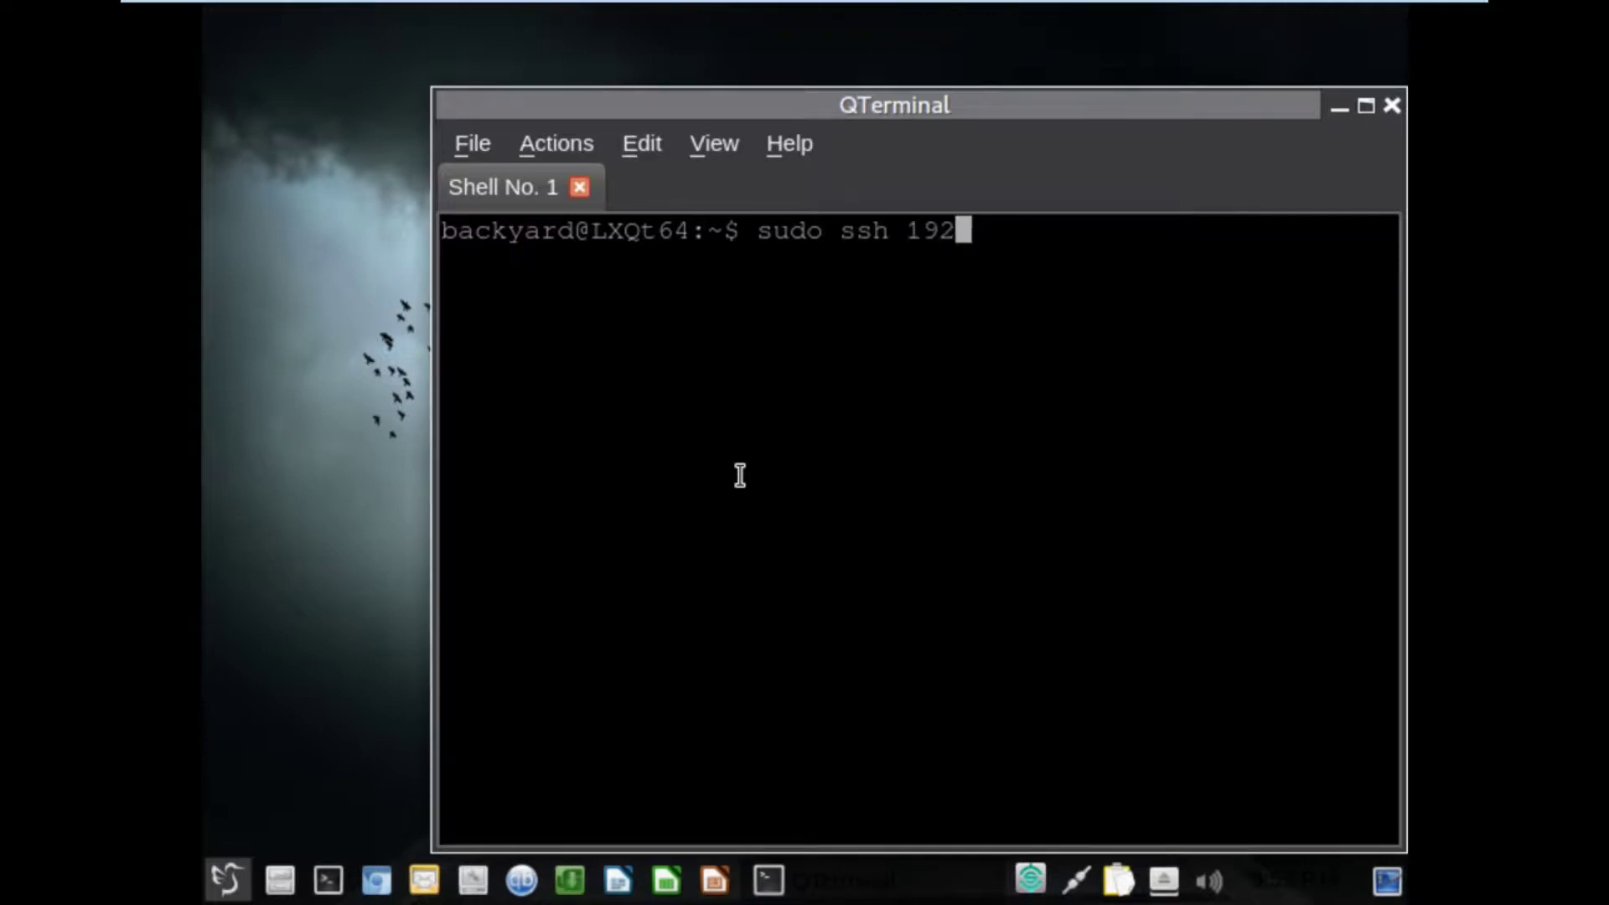
{"action": "type", "text": ".168.100"}
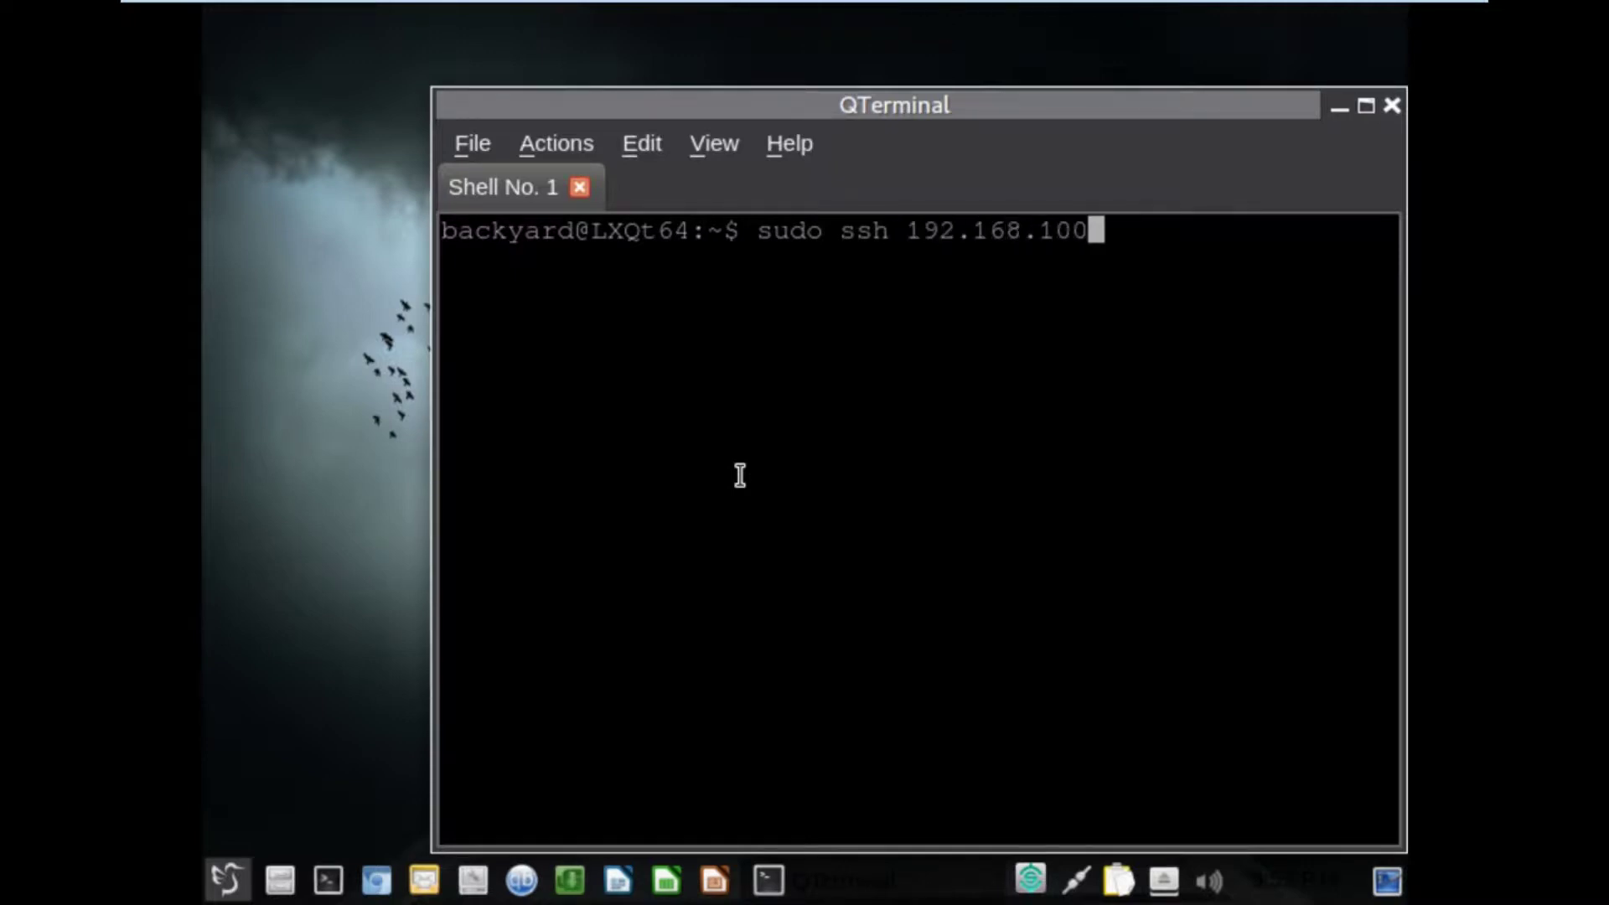
{"action": "type", "text": ".210"}
{"action": "key", "text": "Return"}
{"action": "key", "text": "Return"}
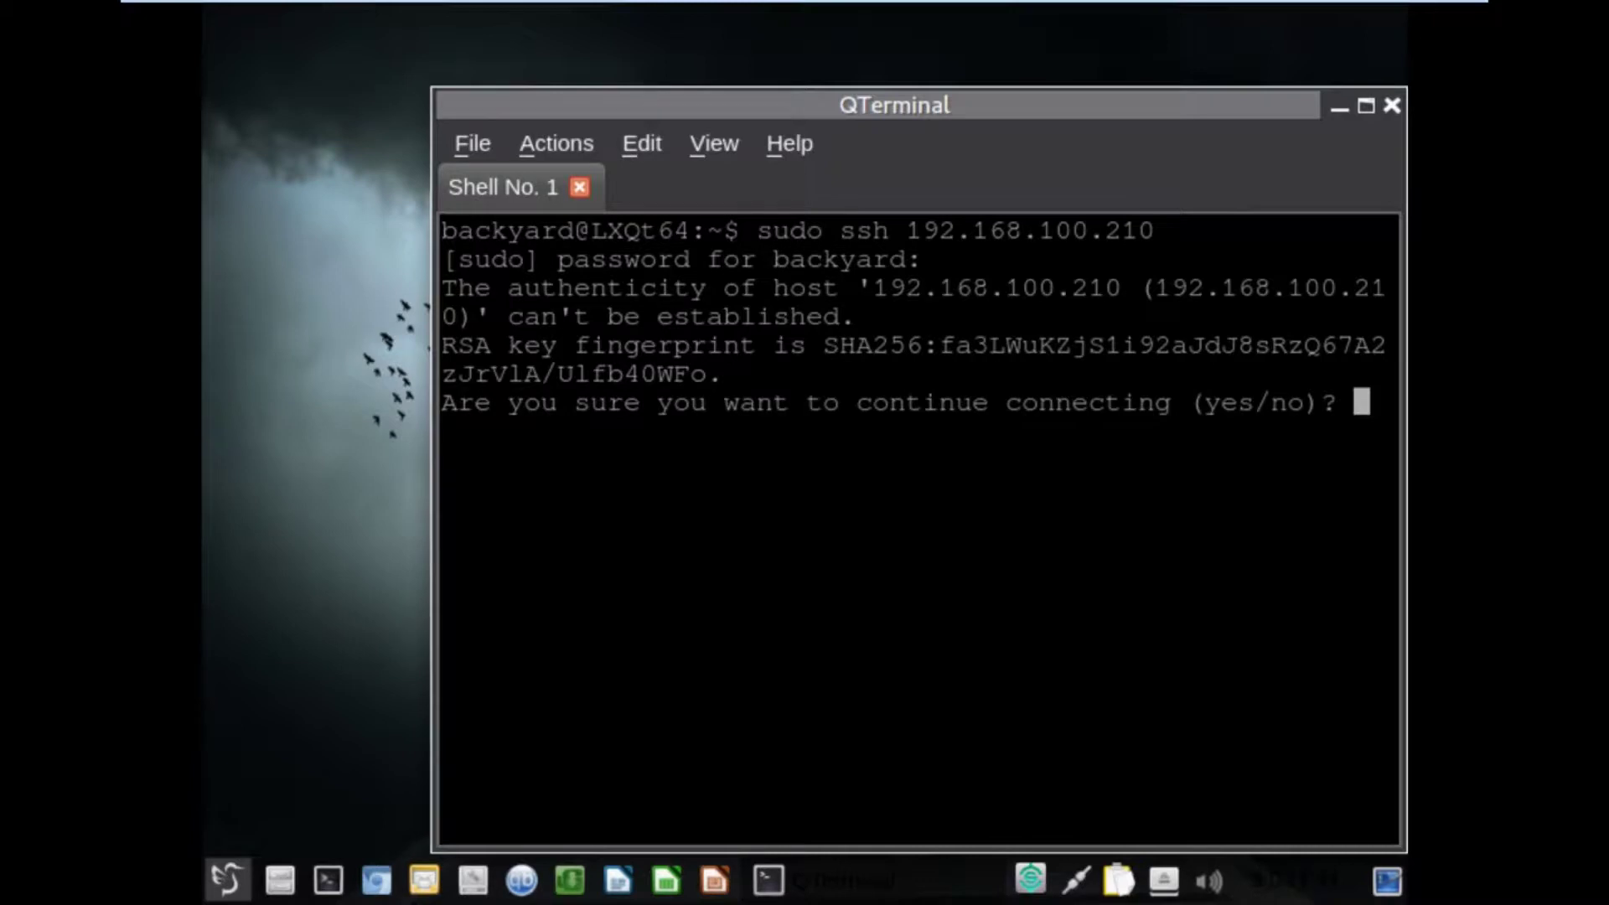
{"action": "left_click", "coordinate": [1251, 505]}
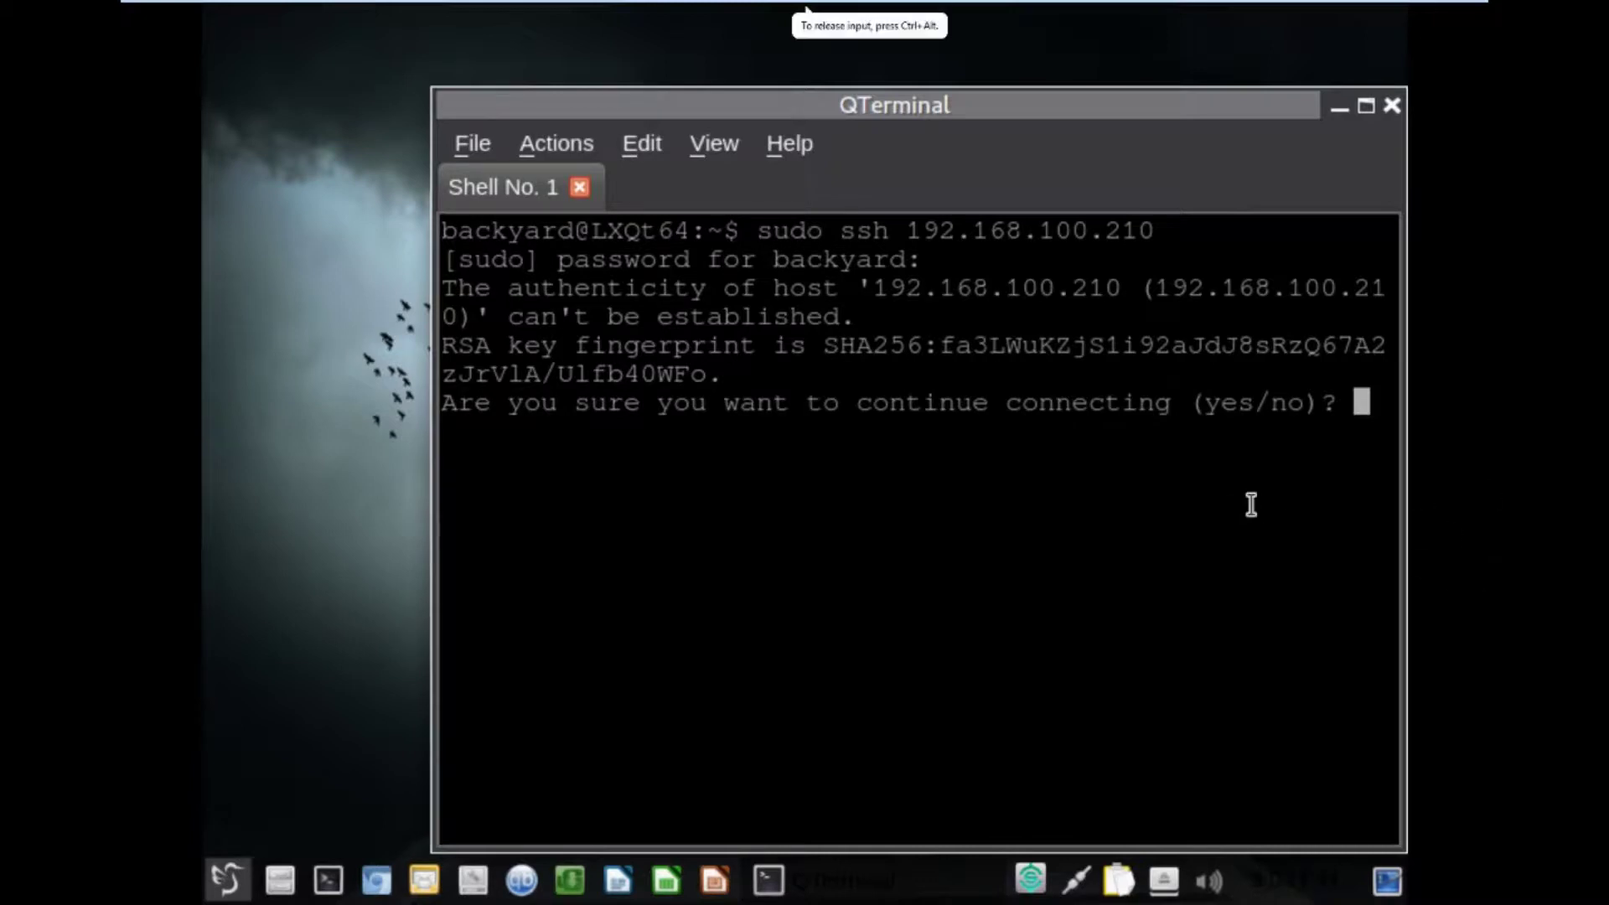
Answer 'yes' to the host key, enter F at the E4900 controller menu, and close the terminal.
{"action": "type", "text": "yes"}
{"action": "key", "text": "Return"}
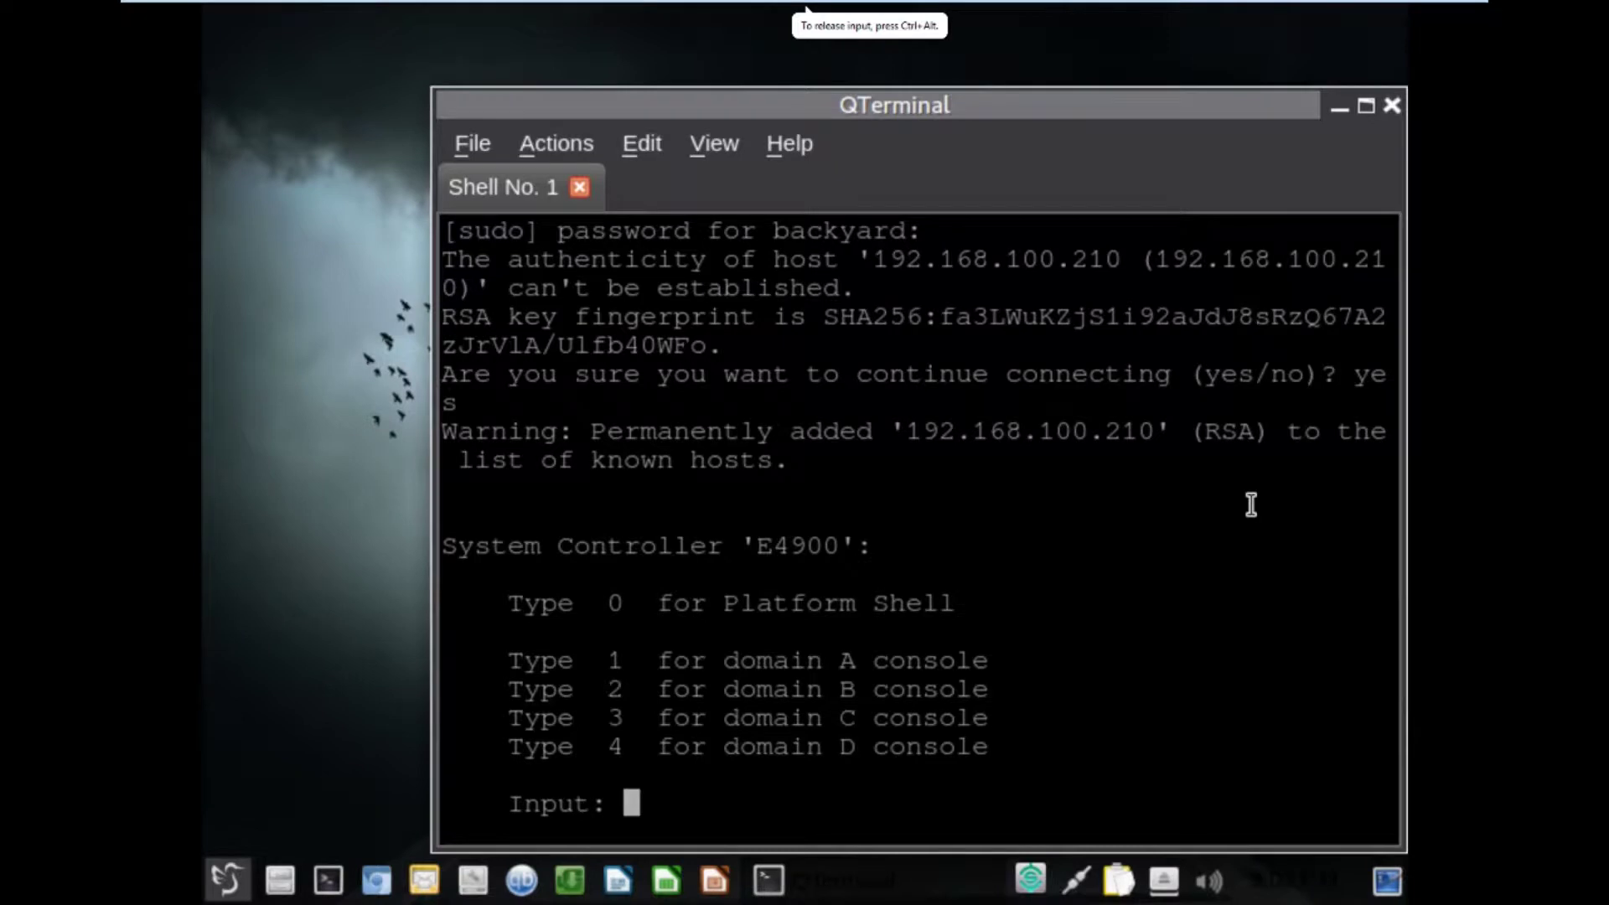
{"action": "type", "text": "F"}
{"action": "key", "text": "Return"}
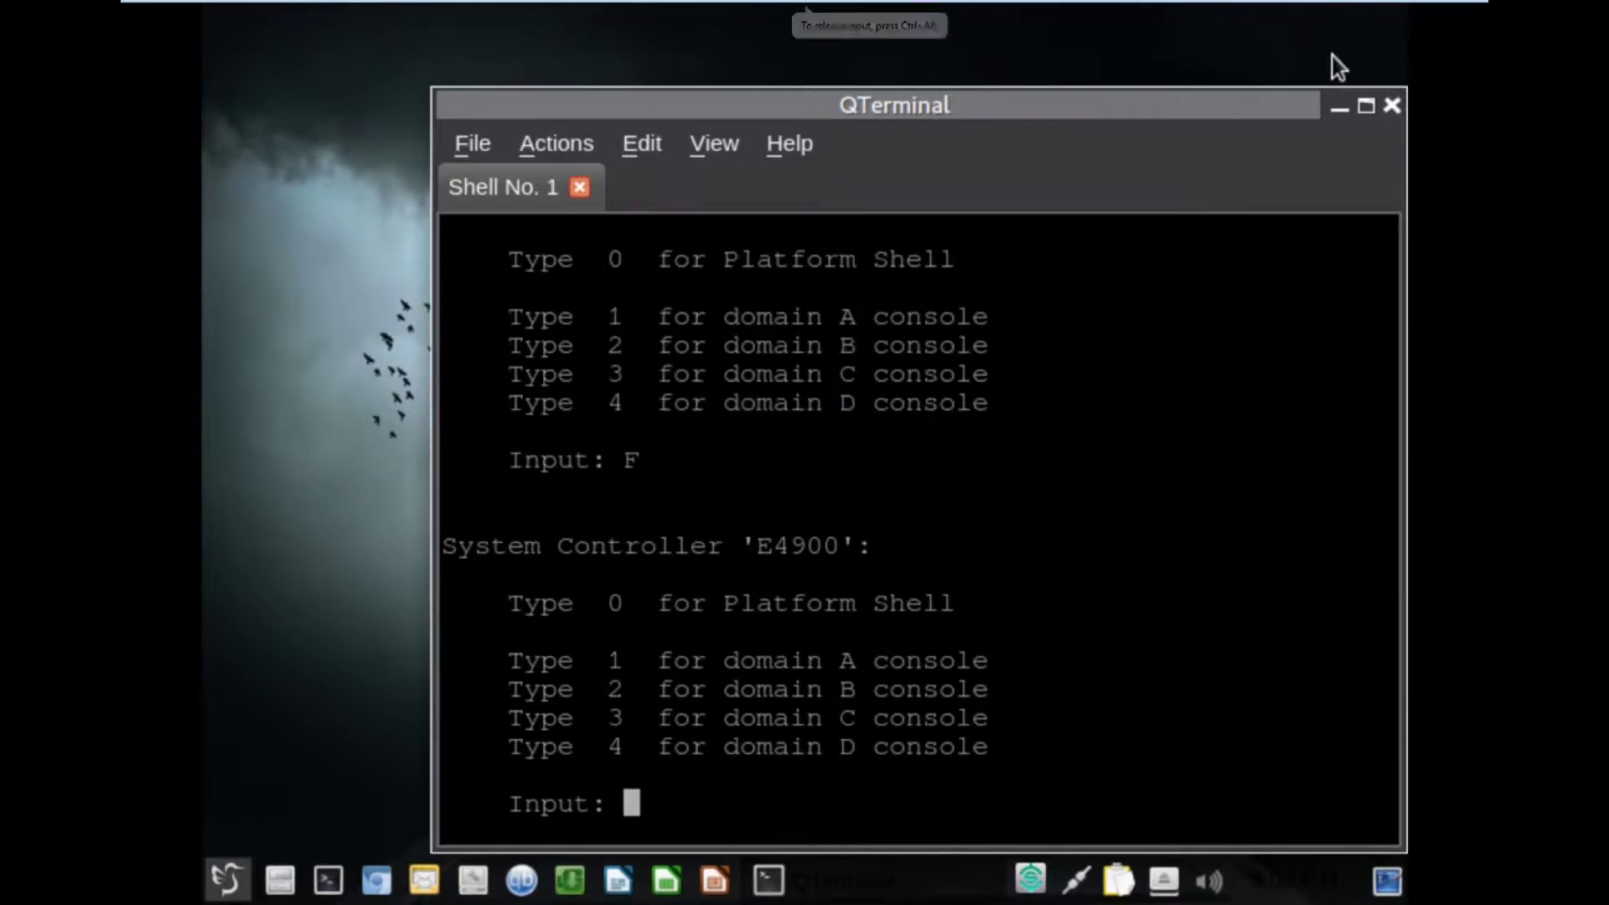
{"action": "left_click", "coordinate": [1389, 107]}
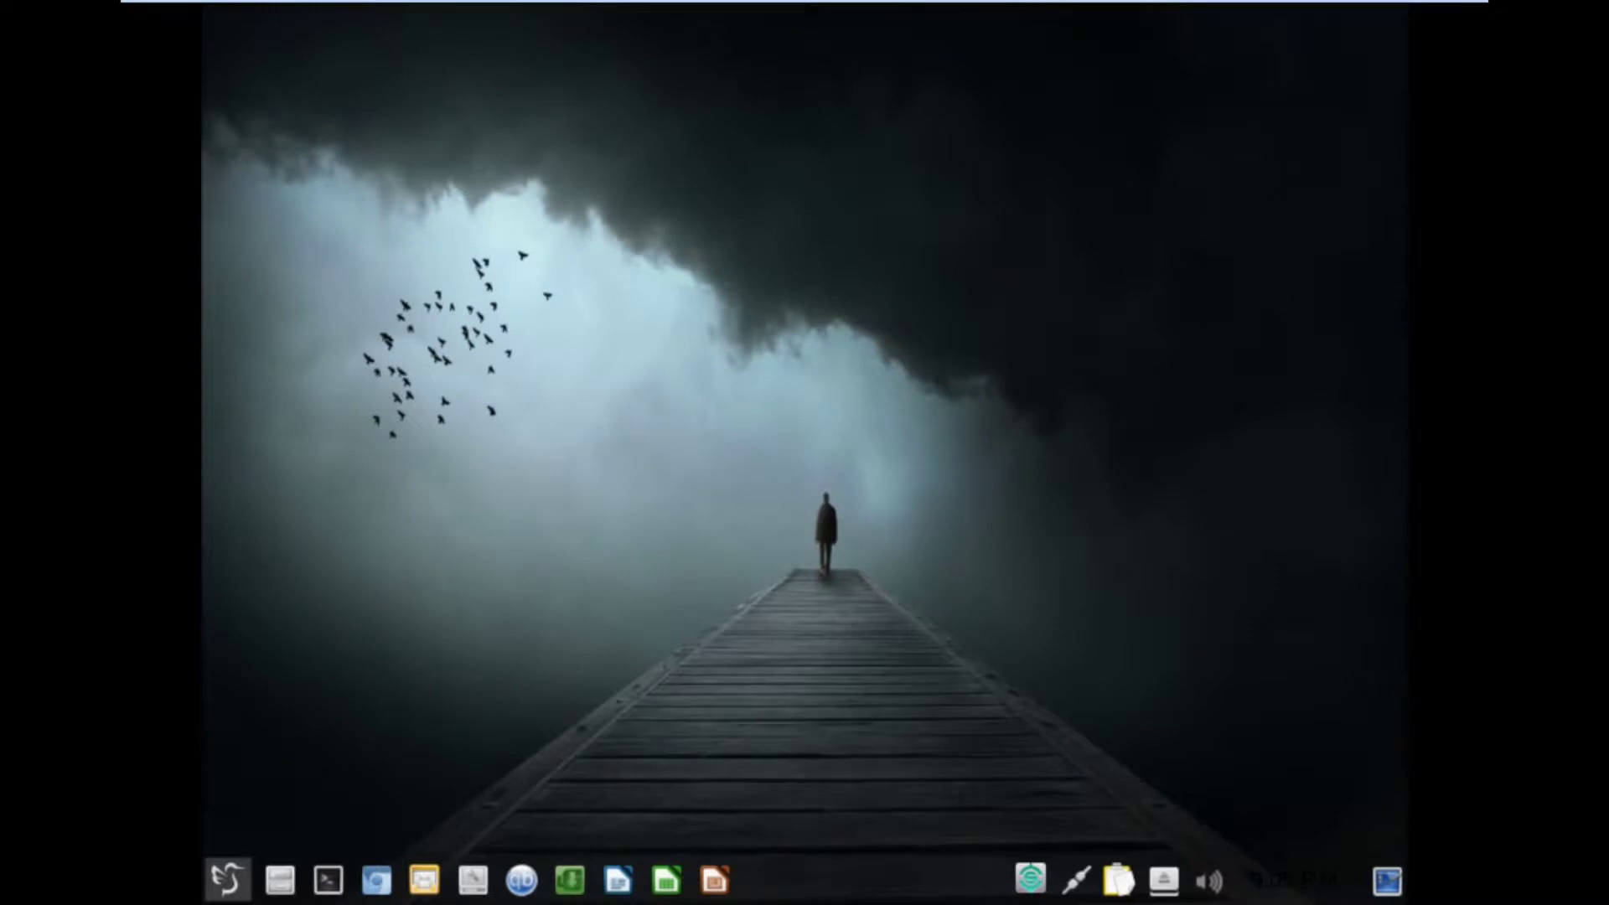
Reopen a terminal and view the wired connection details: IPv4 192.168.100.111, gateway 192.168.100.205.
{"action": "left_click", "coordinate": [330, 885]}
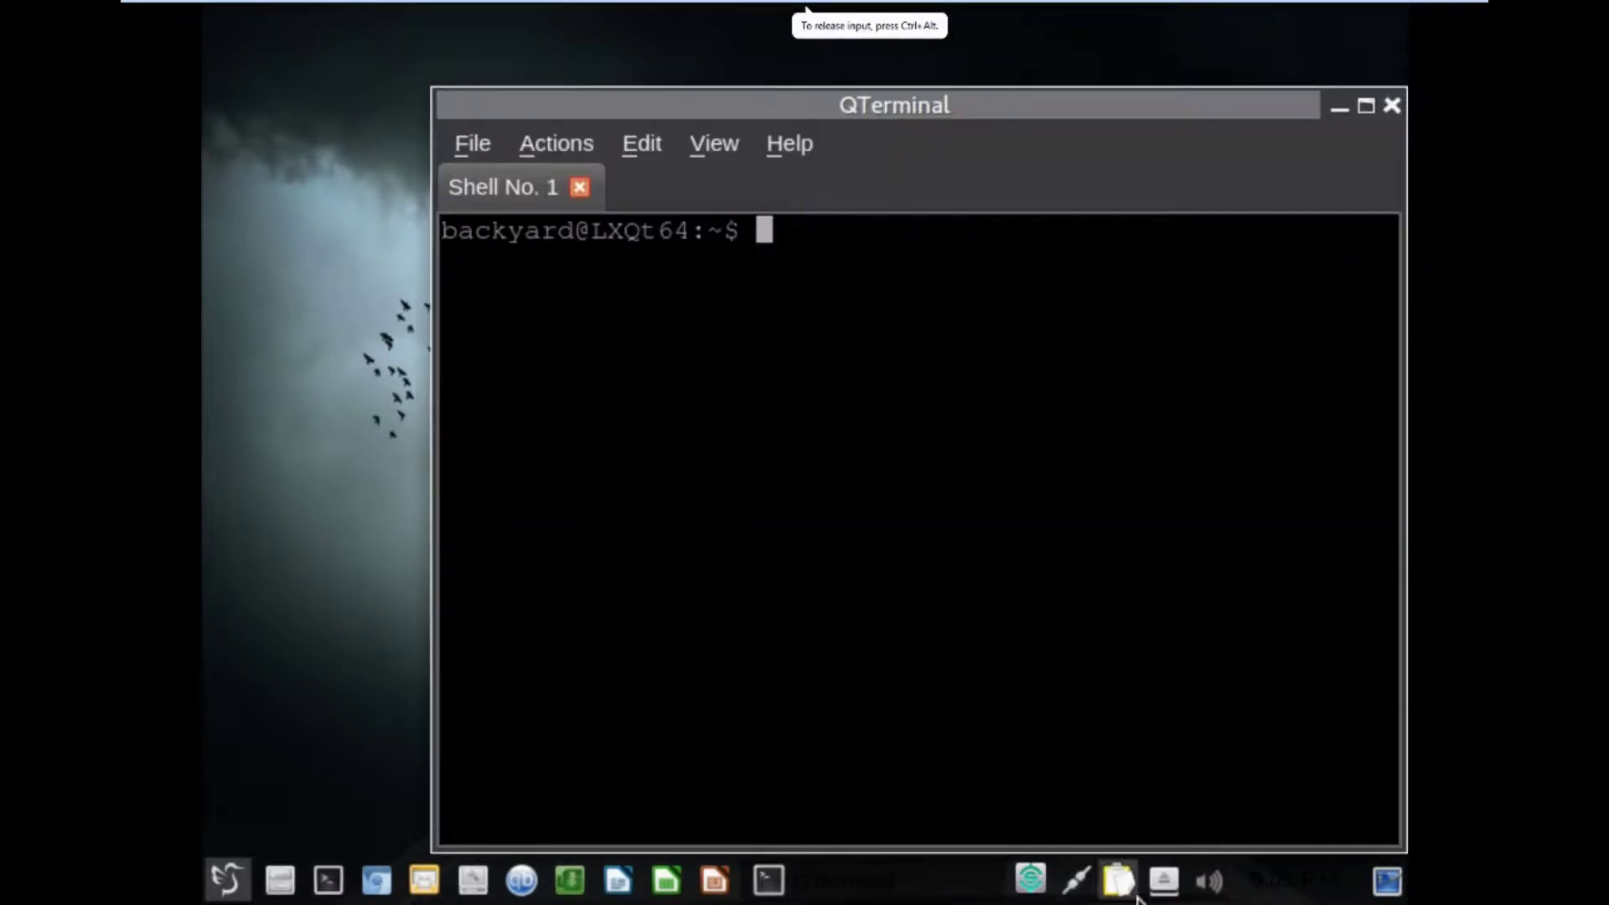
{"action": "left_click", "coordinate": [1075, 882]}
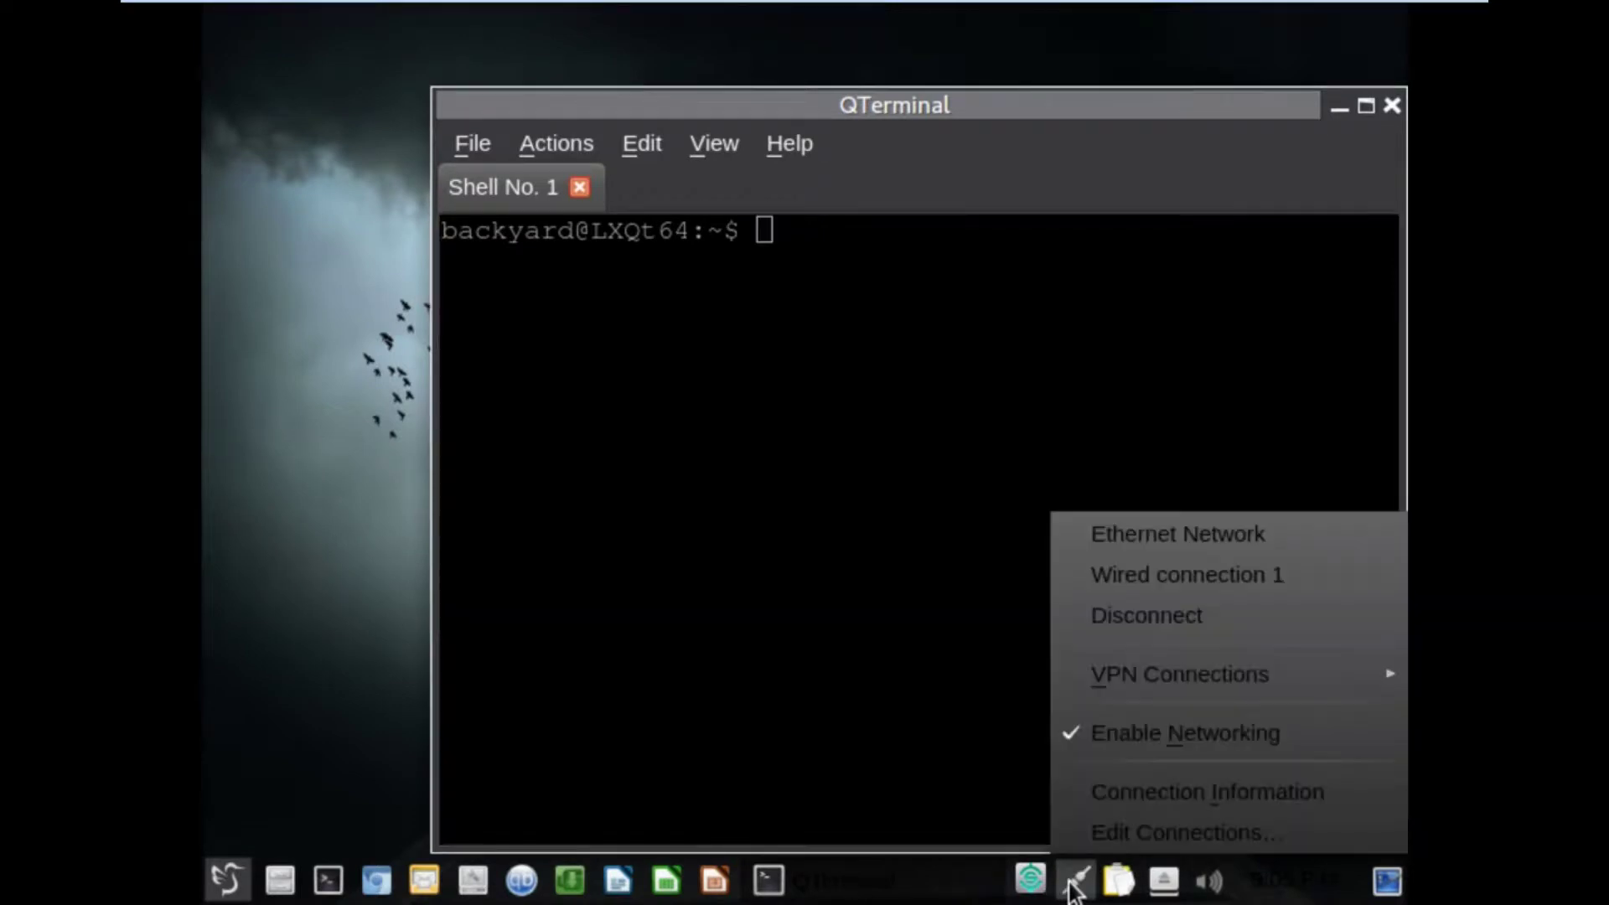
{"action": "left_click", "coordinate": [1082, 788]}
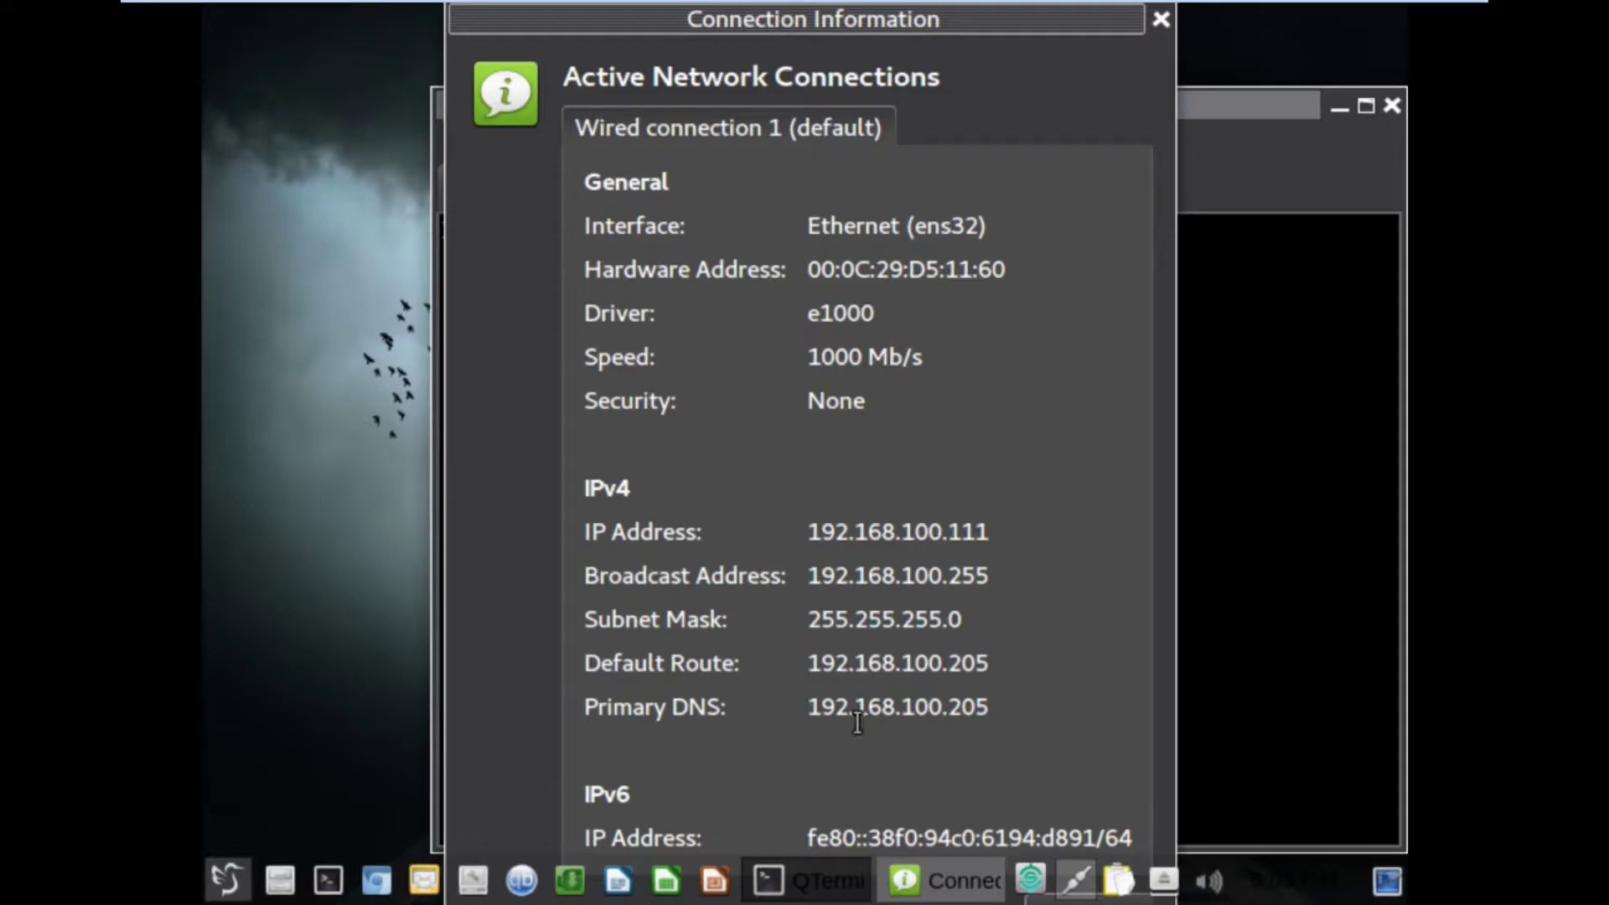
{"action": "left_click", "coordinate": [1161, 18]}
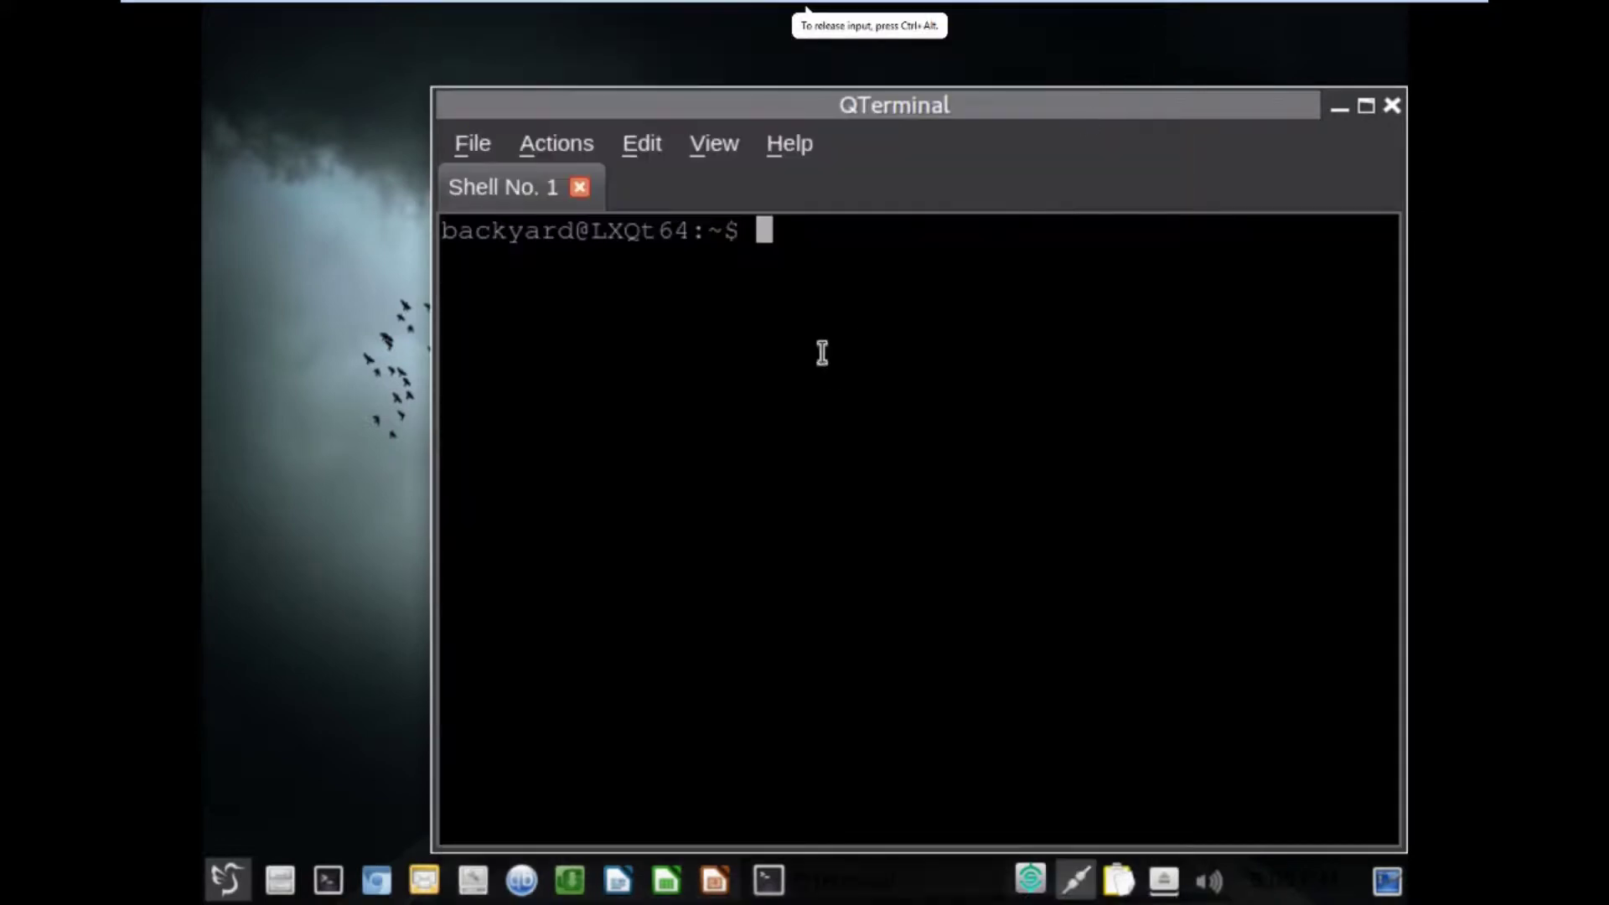
Run 'sudo ssh 192.168.100.205' with the sudo password, then try the root password, which is denied.
{"action": "type", "text": "sudo ssh "}
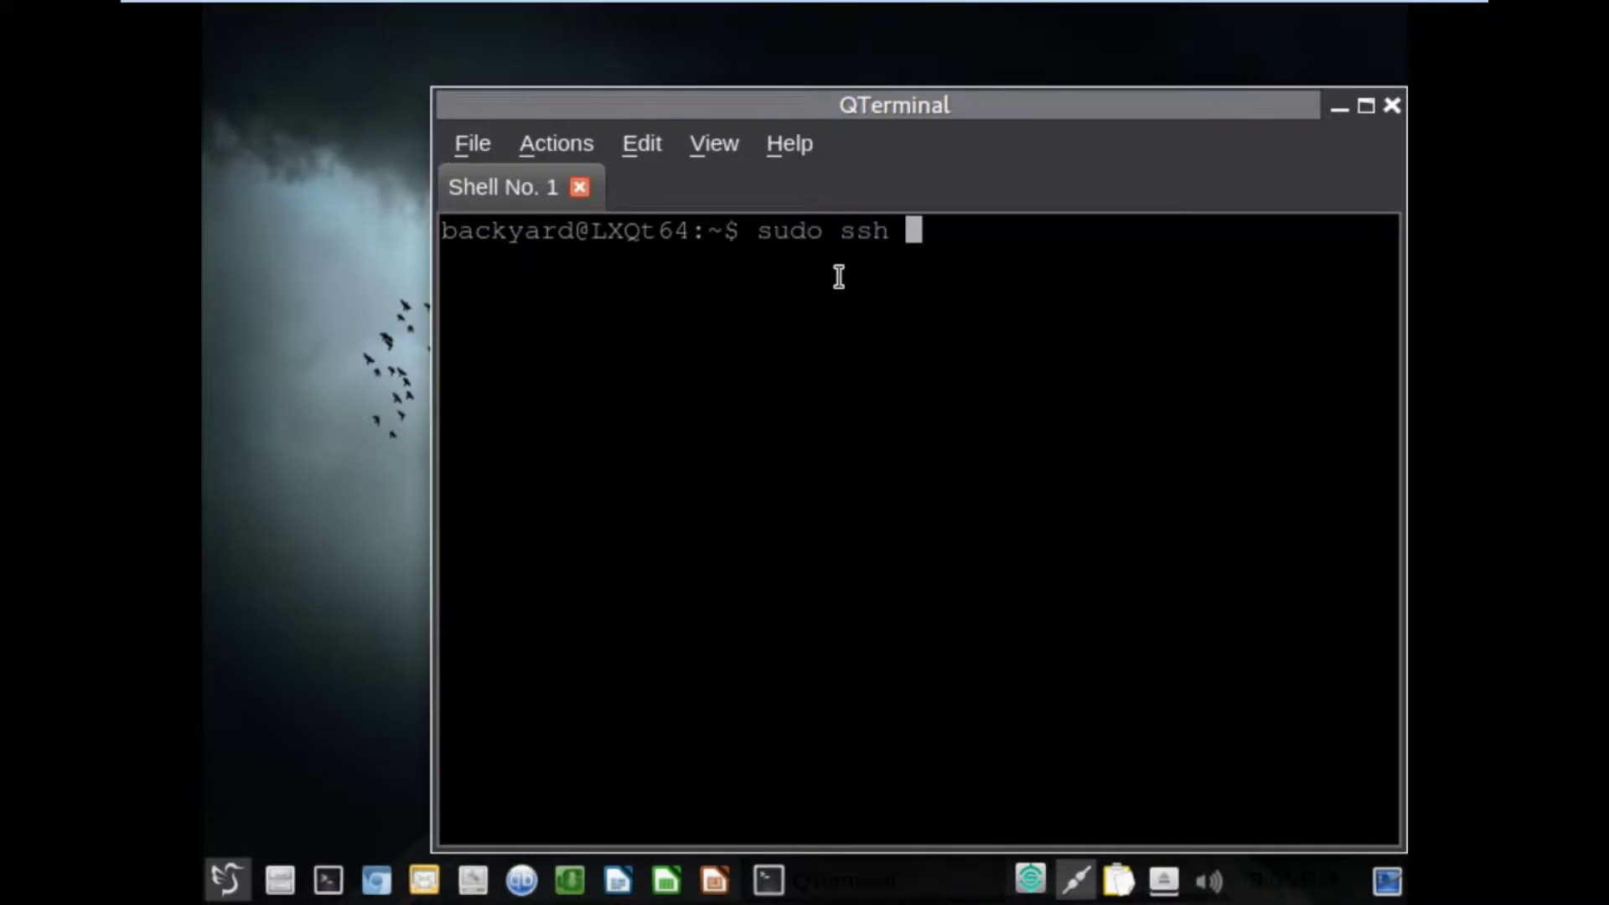
{"action": "type", "text": "192.168"}
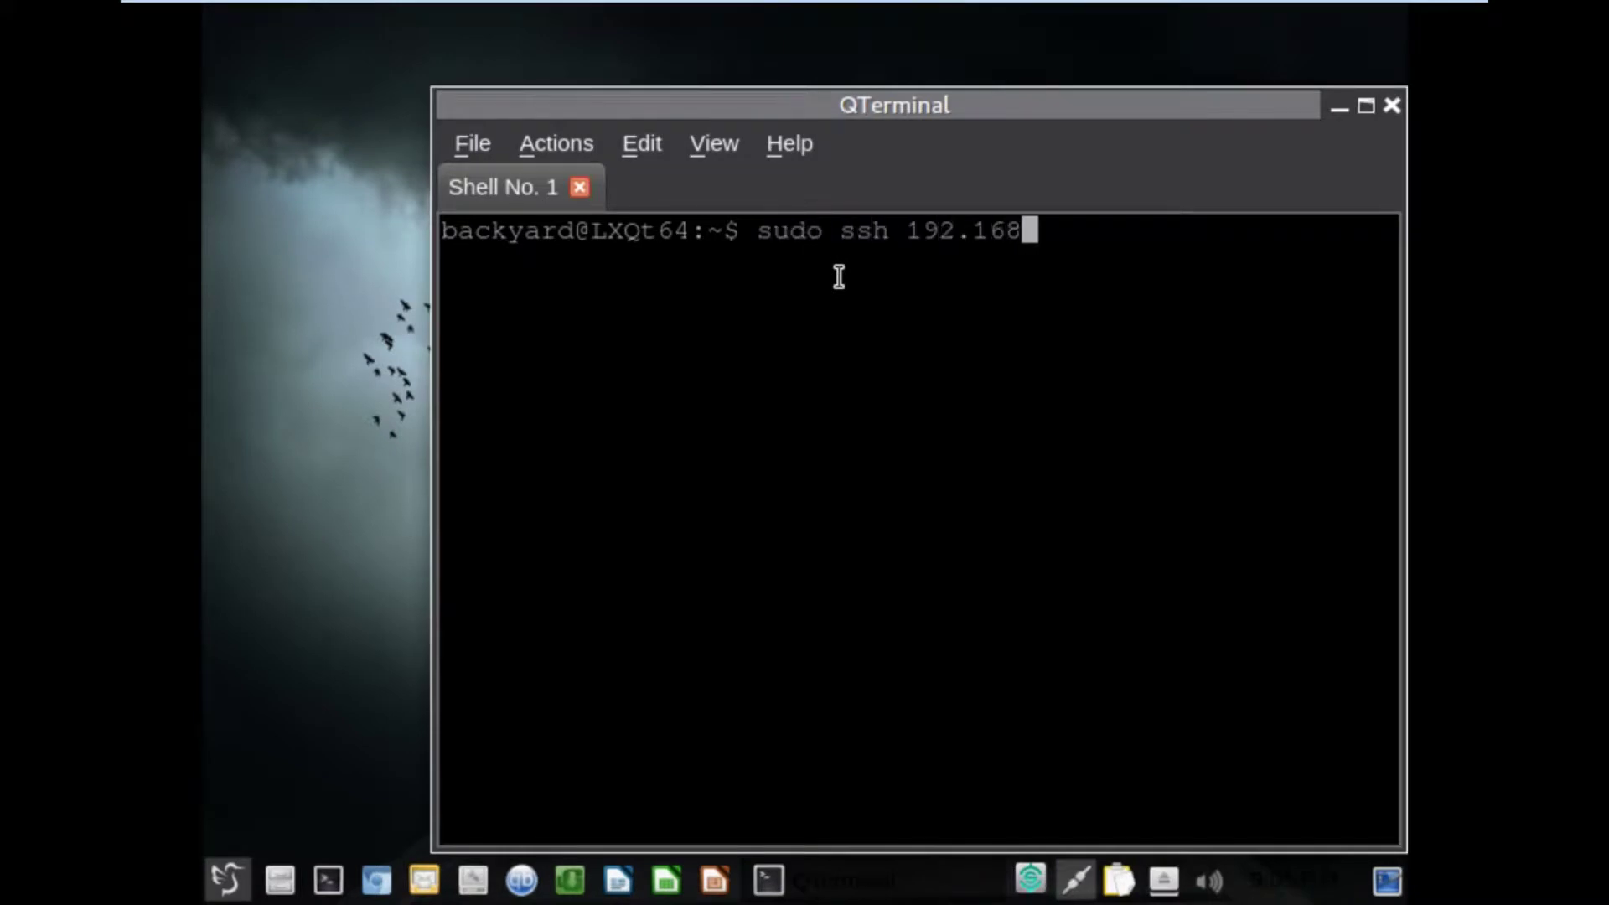
{"action": "type", "text": ".100.205"}
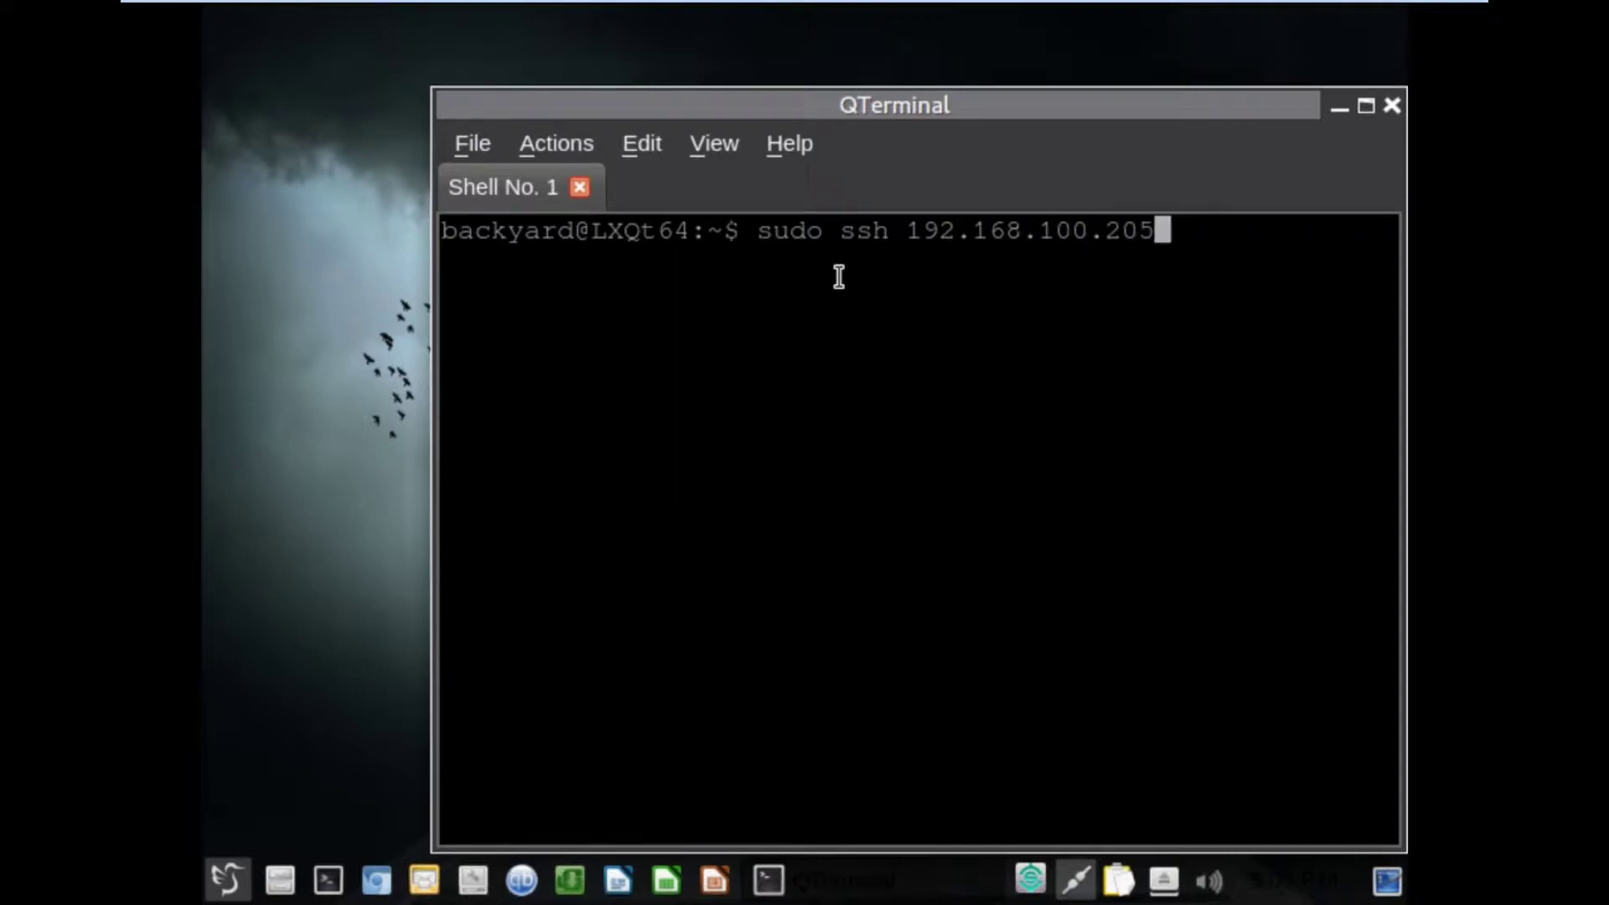
{"action": "key", "text": "Return"}
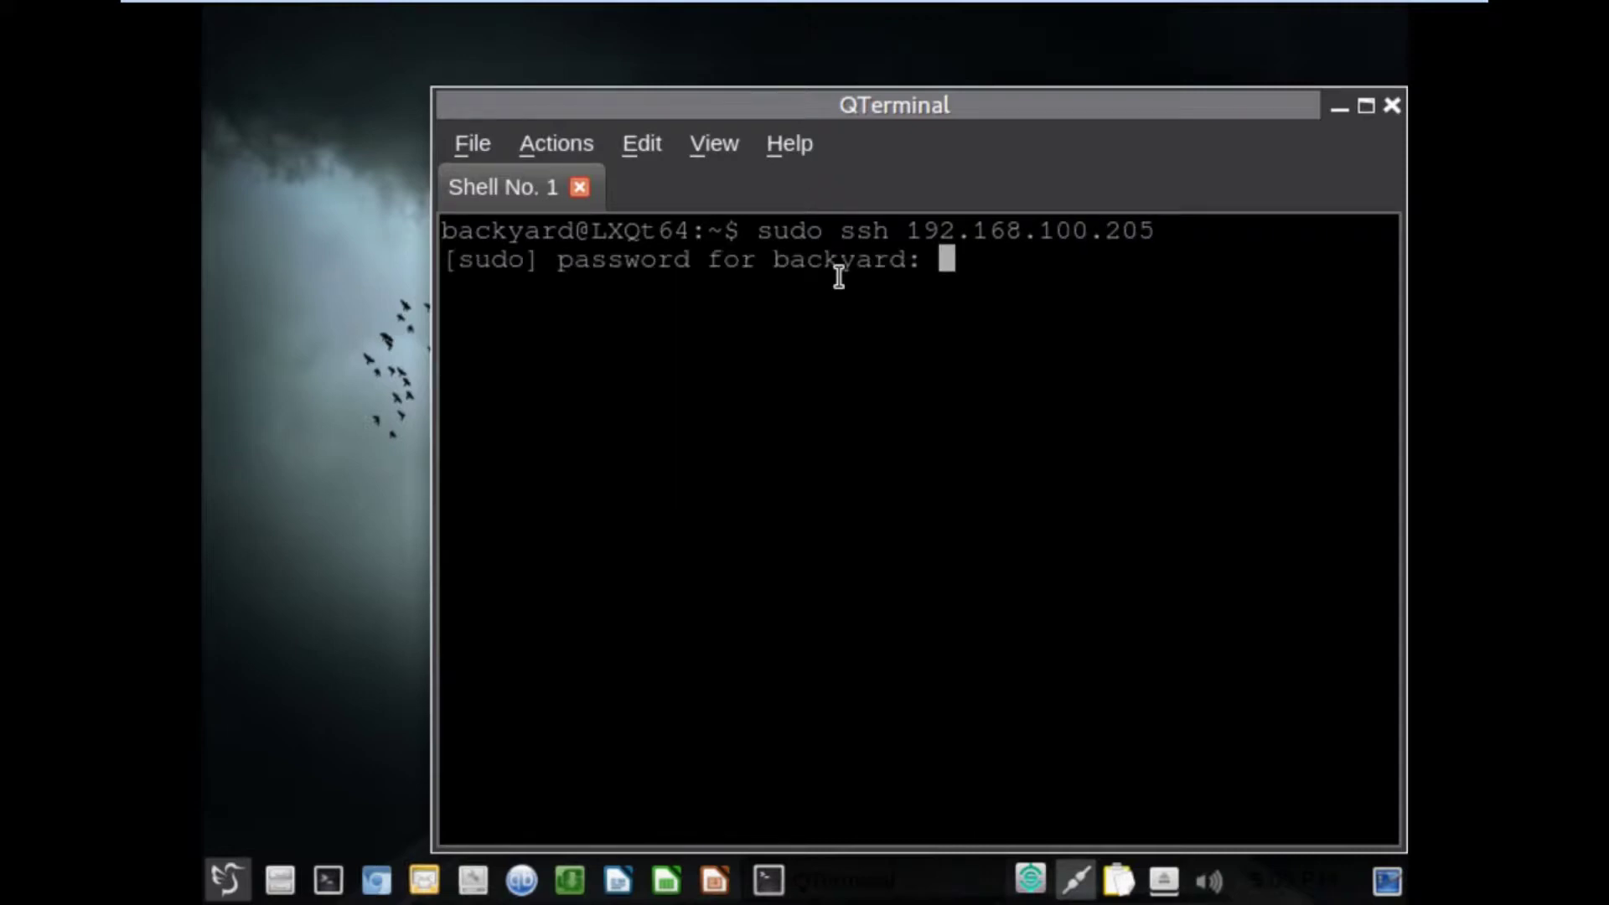
{"action": "key", "text": "Return"}
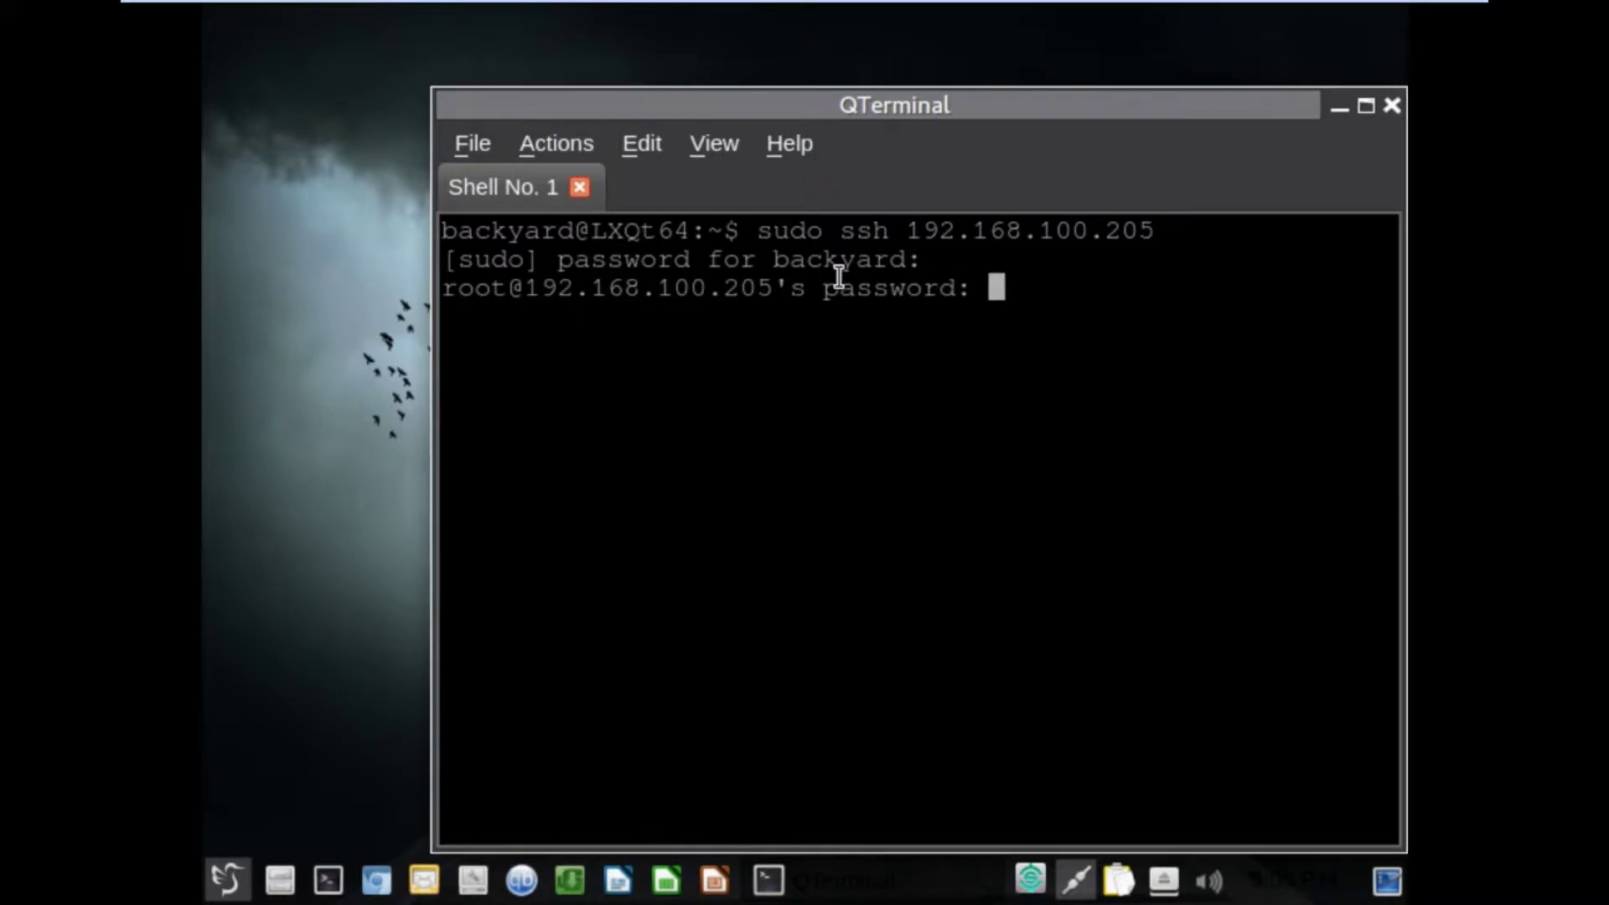
{"action": "key", "text": "Return"}
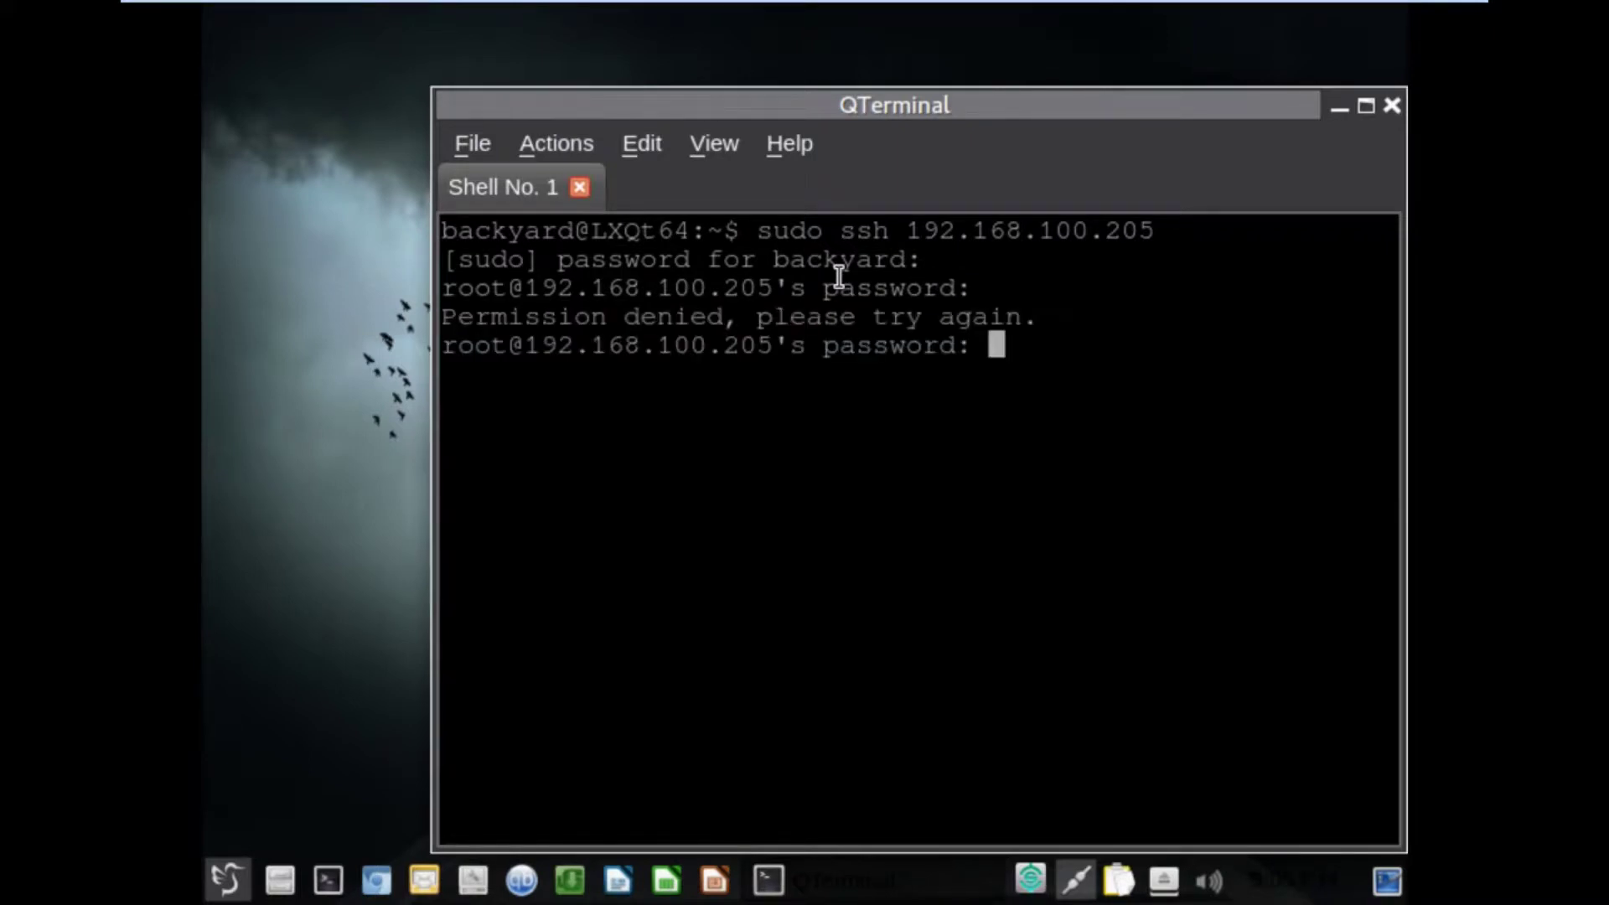
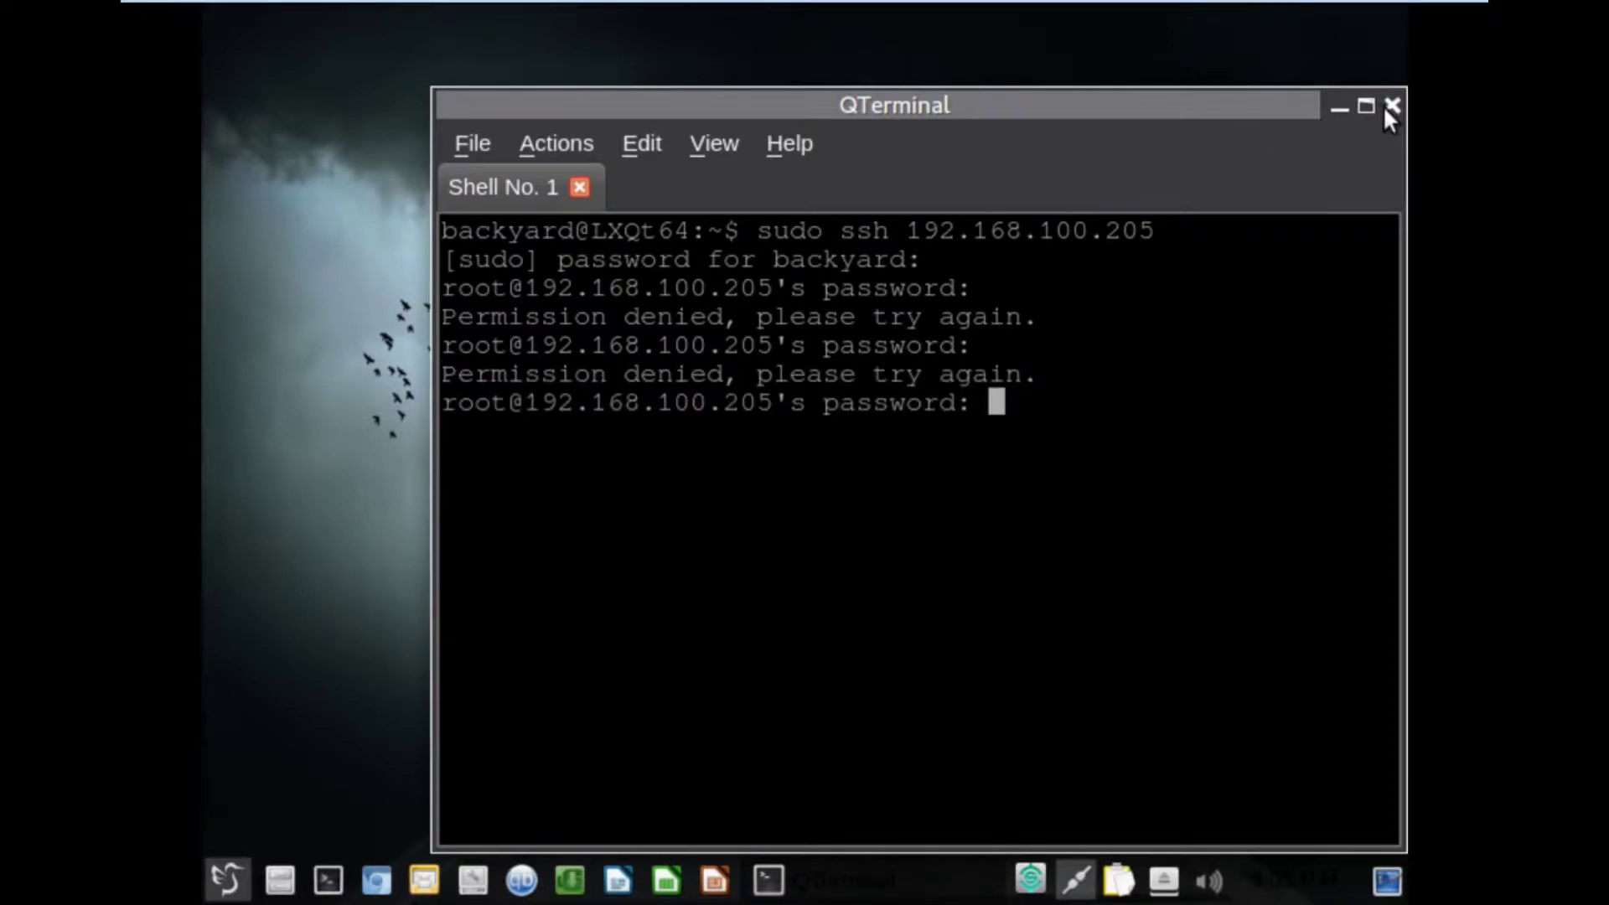
Close QTerminal, then browse and dismiss the application menu.
{"action": "left_click", "coordinate": [1391, 107]}
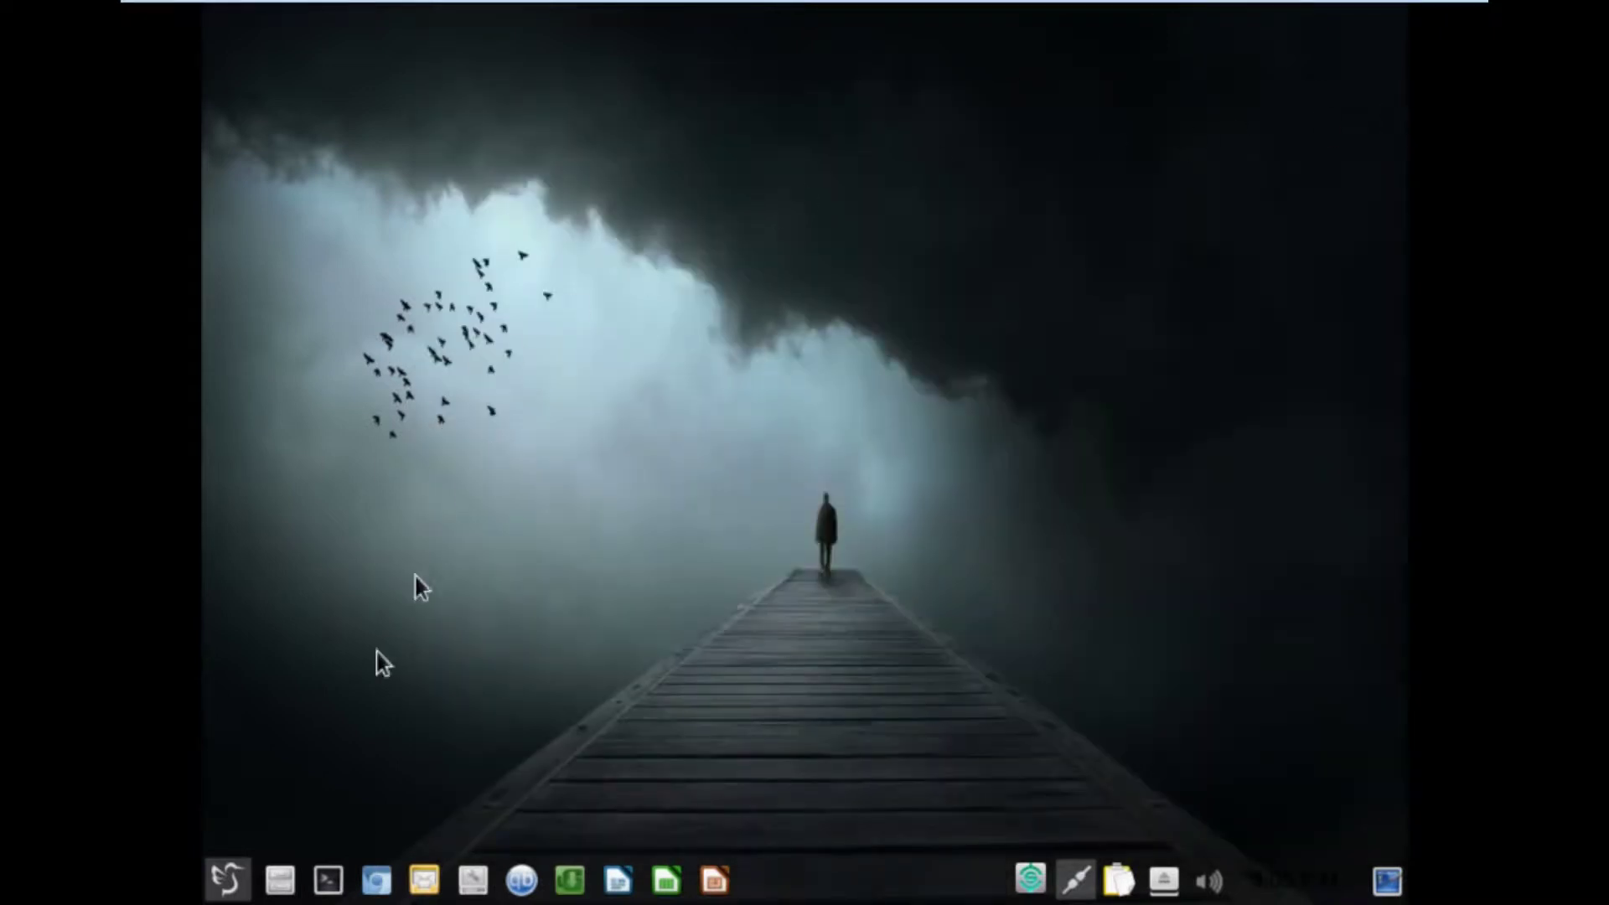
{"action": "left_click", "coordinate": [228, 880]}
{"action": "mouse_move", "coordinate": [305, 679]}
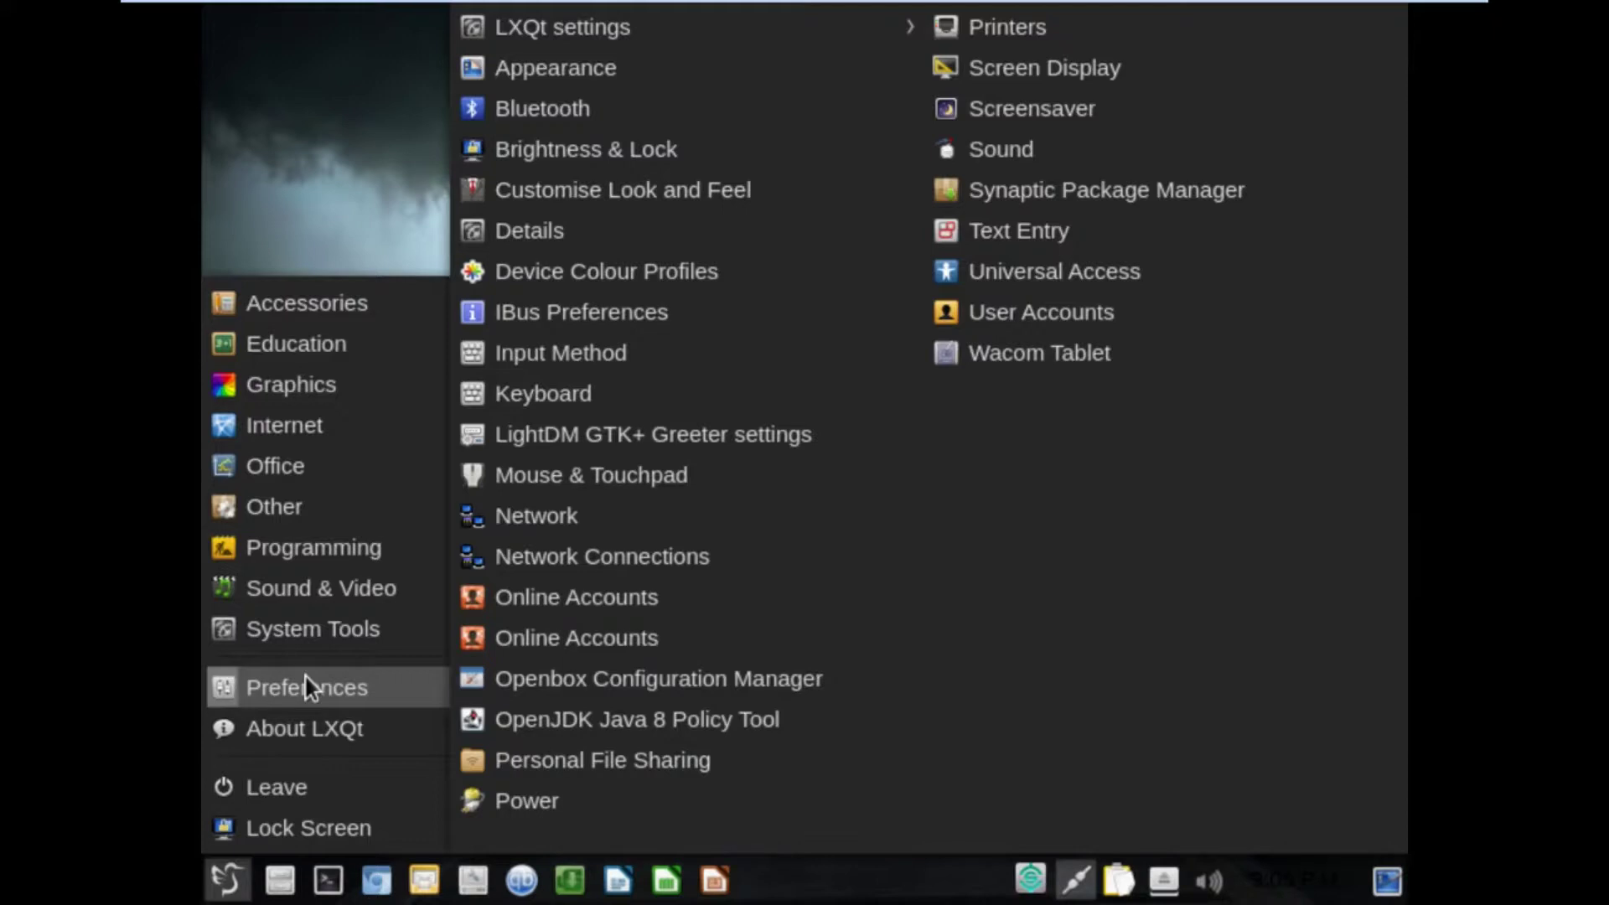
{"action": "left_click", "coordinate": [339, 127]}
Check 'Show menus provided by window managers' on Desktop Preferences' Advanced tab and confirm with OK.
{"action": "right_click", "coordinate": [782, 390]}
{"action": "left_click", "coordinate": [873, 691]}
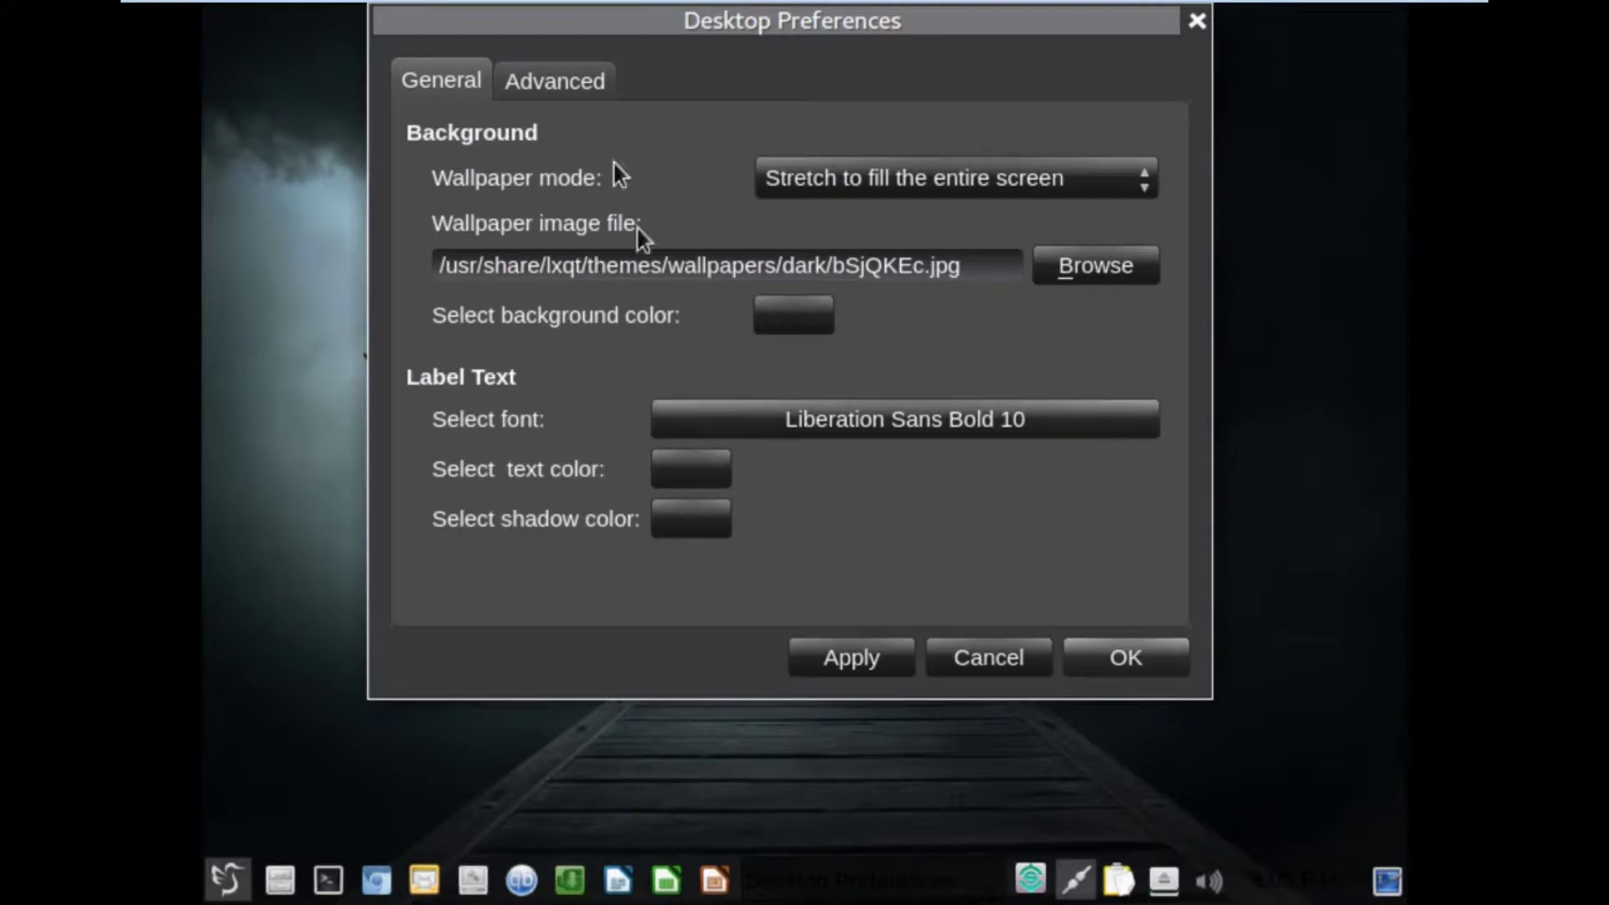
{"action": "left_click", "coordinate": [545, 82]}
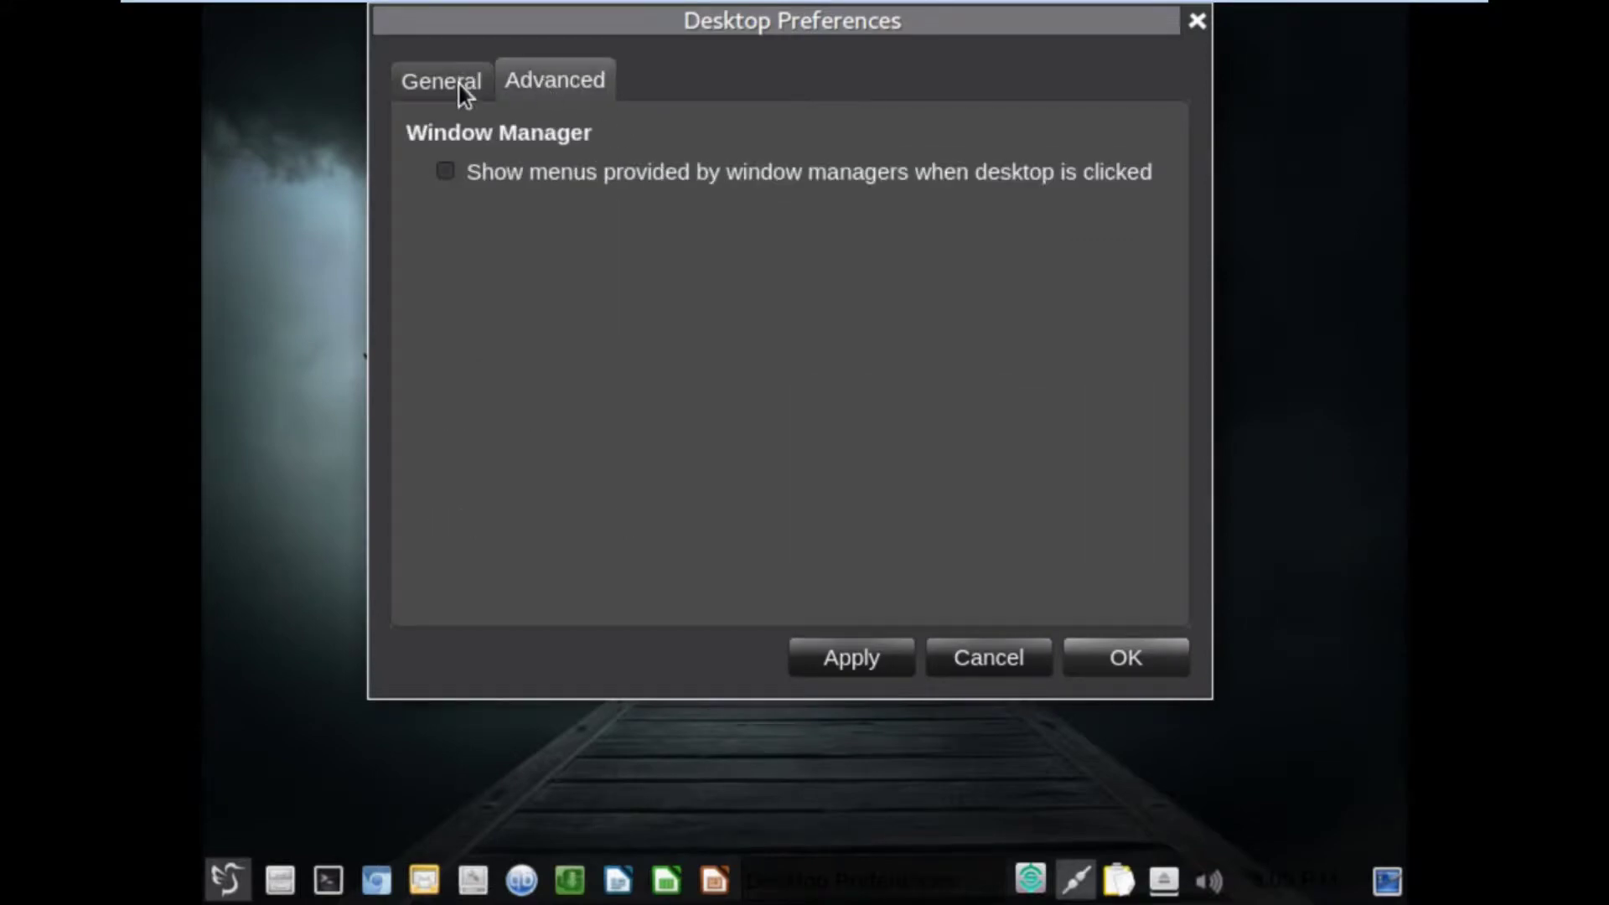
{"action": "left_click", "coordinate": [487, 182]}
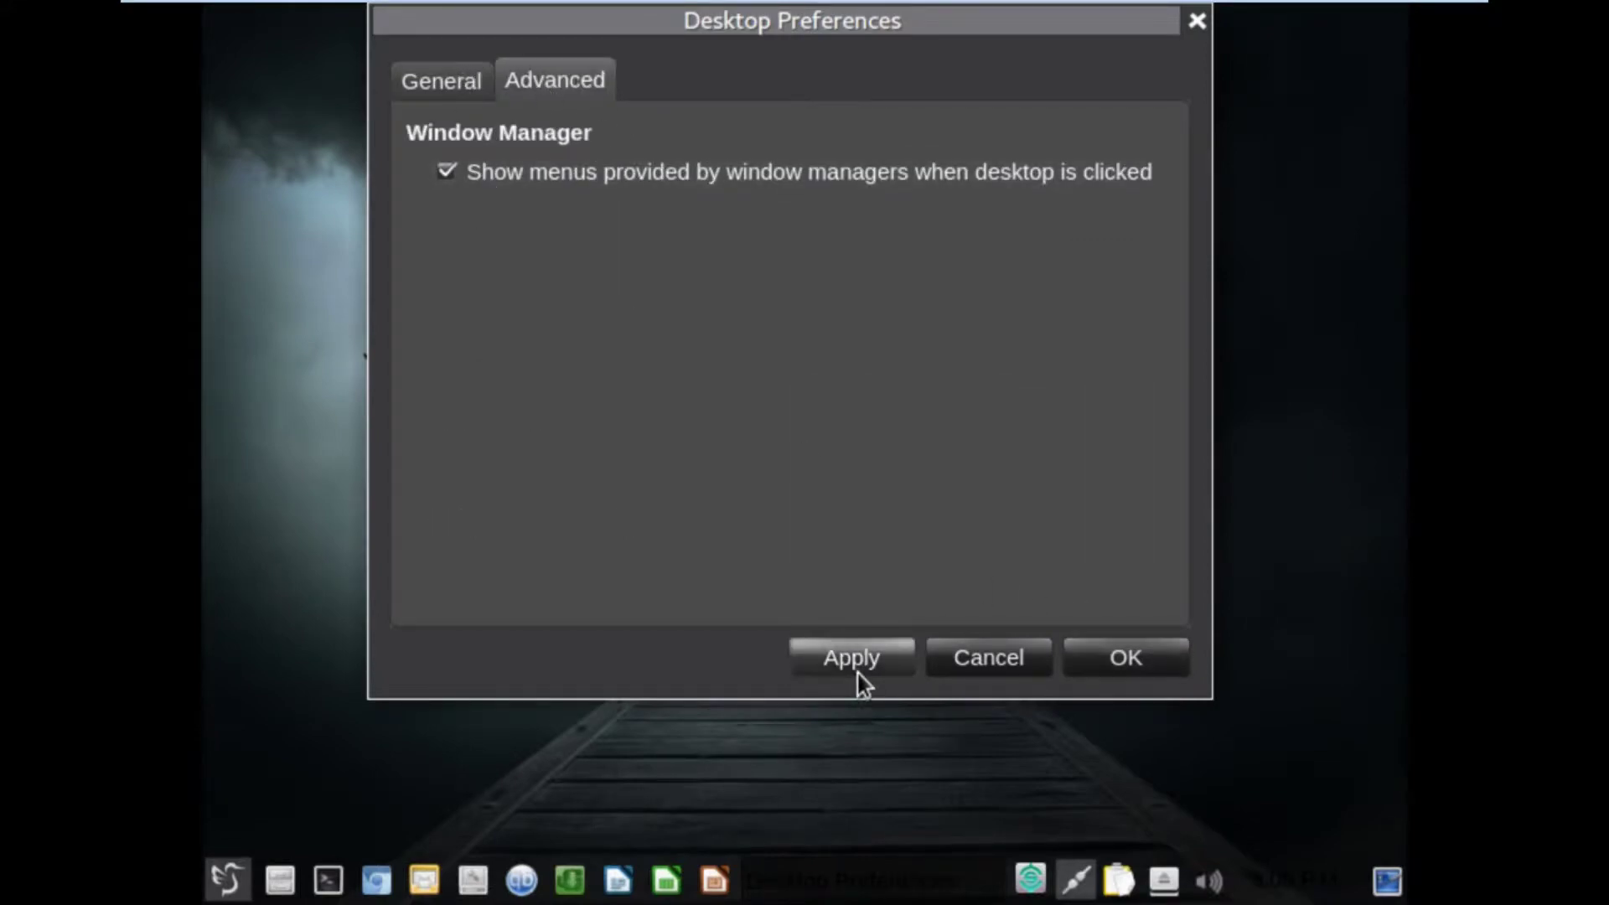
{"action": "left_click", "coordinate": [1141, 661]}
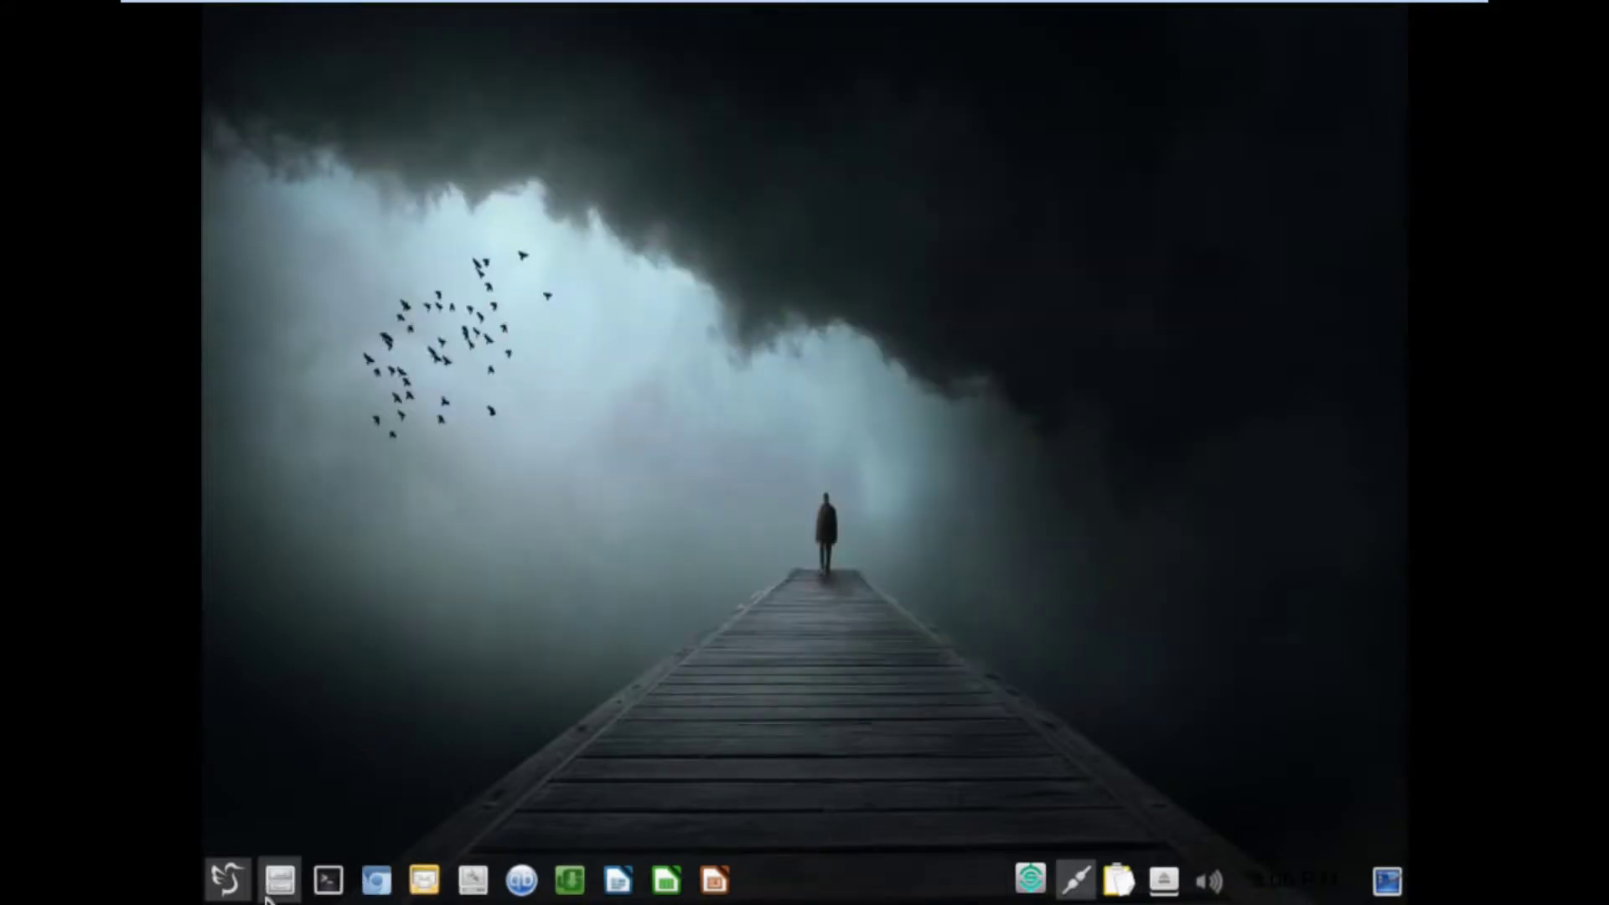
{"action": "left_click", "coordinate": [237, 892]}
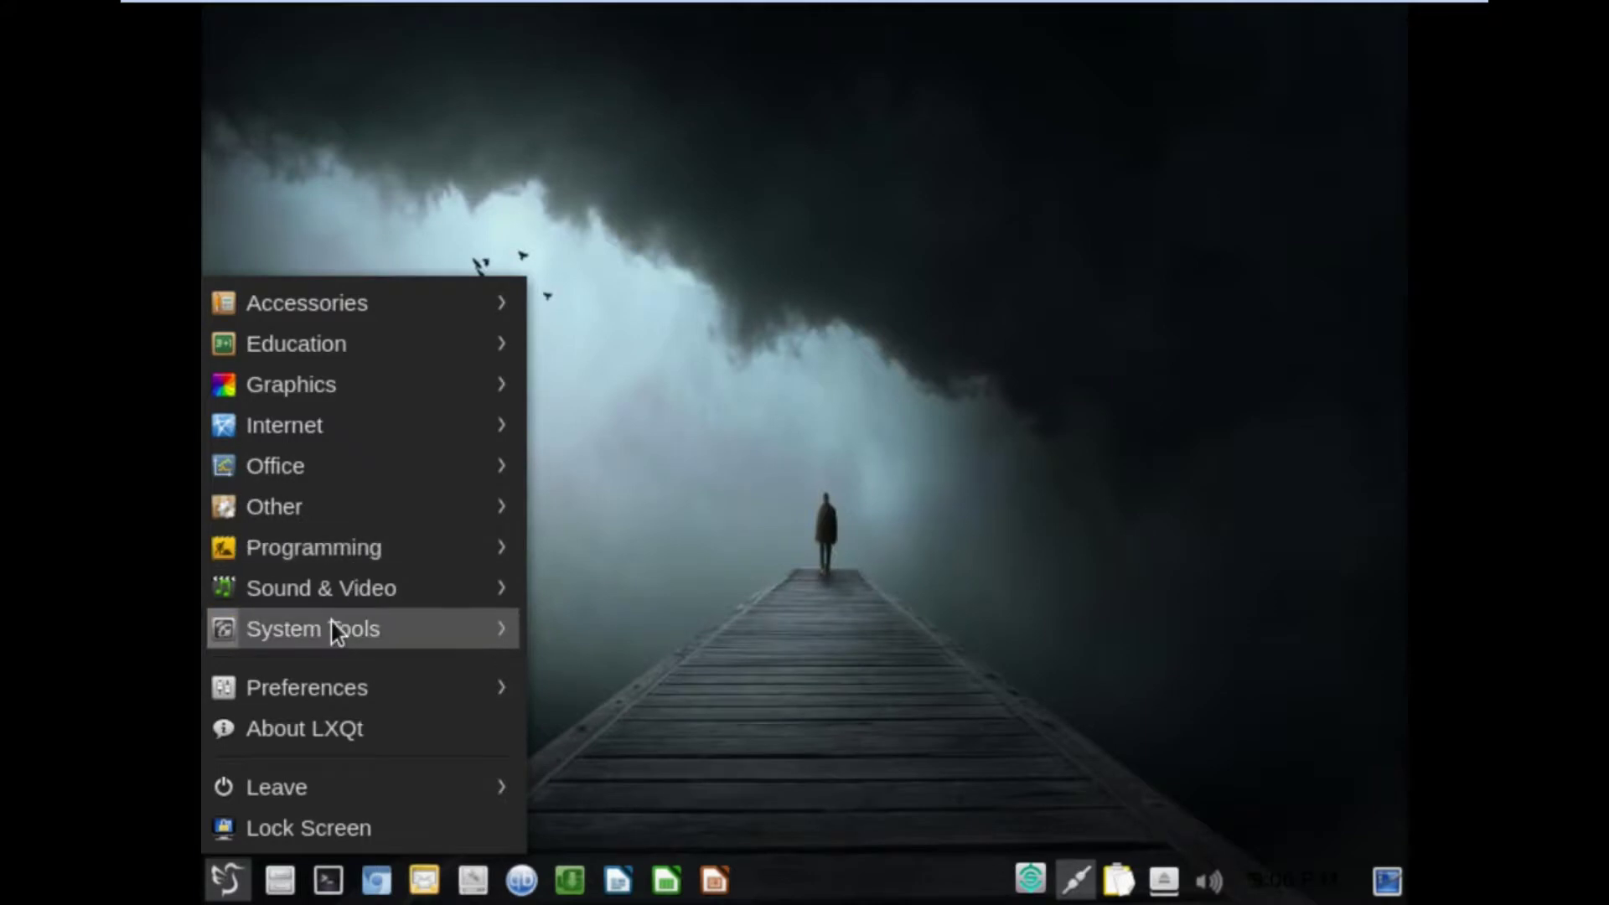
{"action": "mouse_move", "coordinate": [330, 622]}
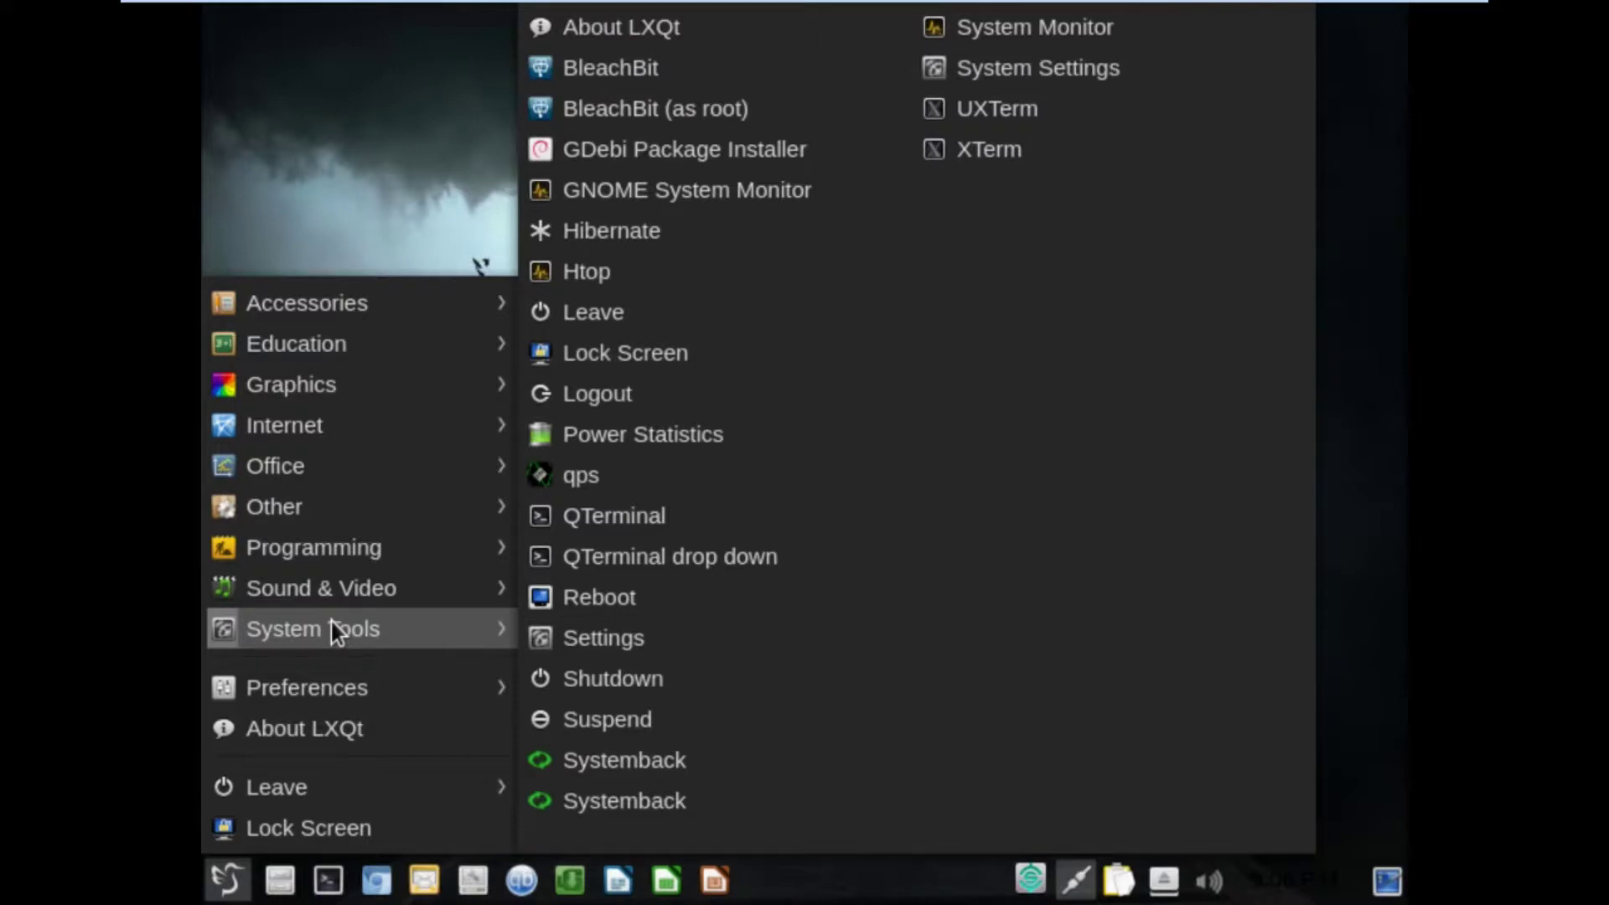
{"action": "left_click", "coordinate": [1078, 65]}
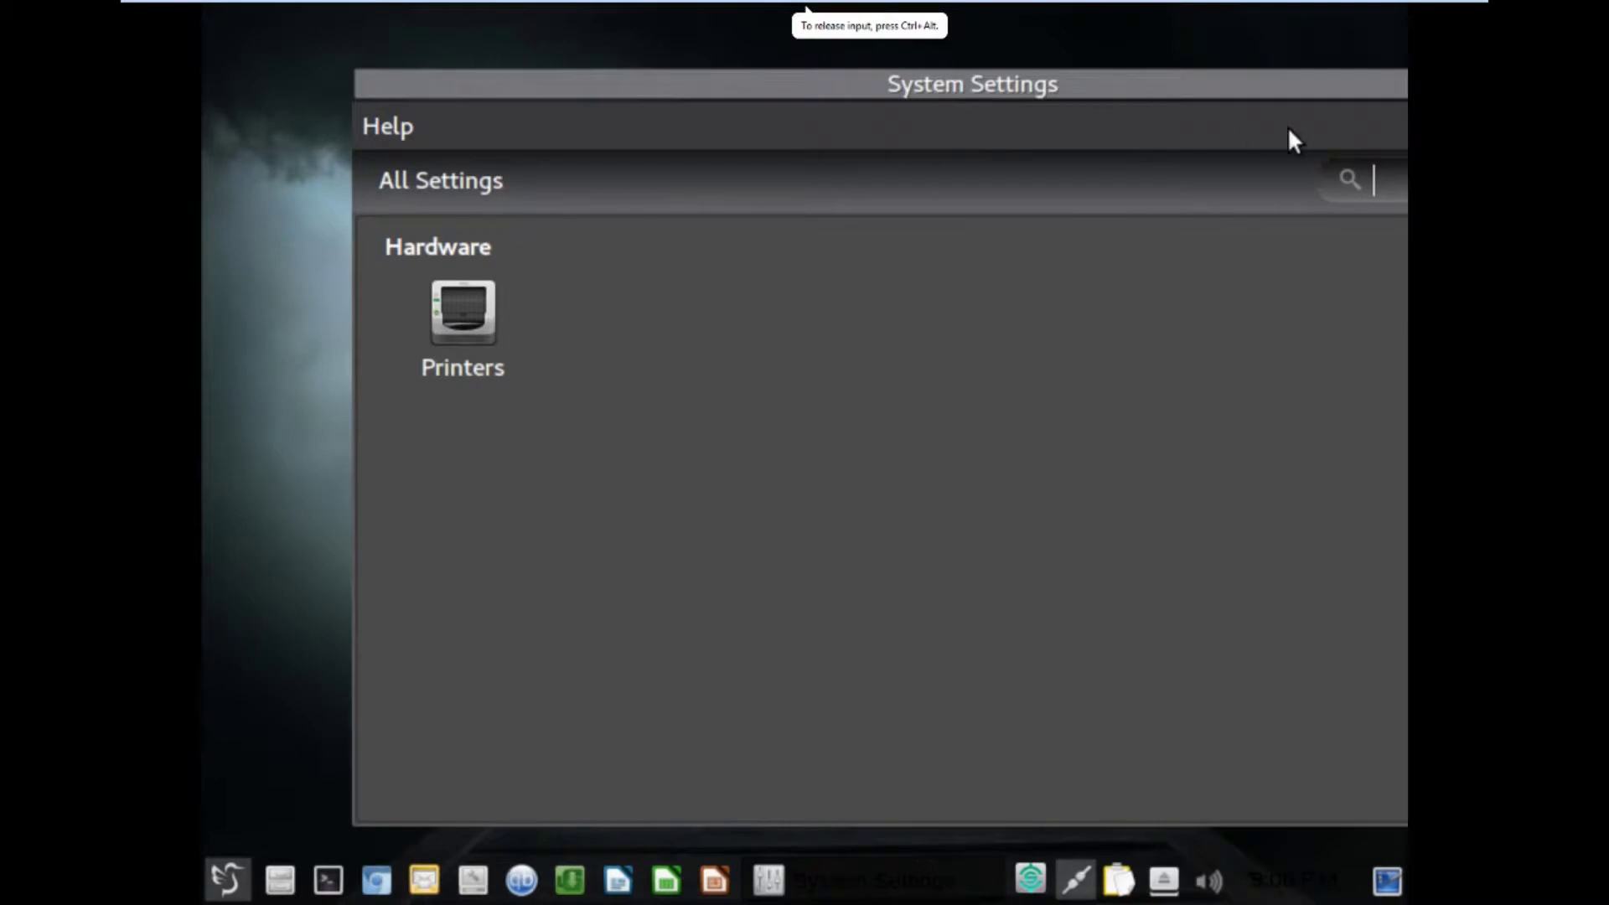
{"action": "type", "text": "scre"}
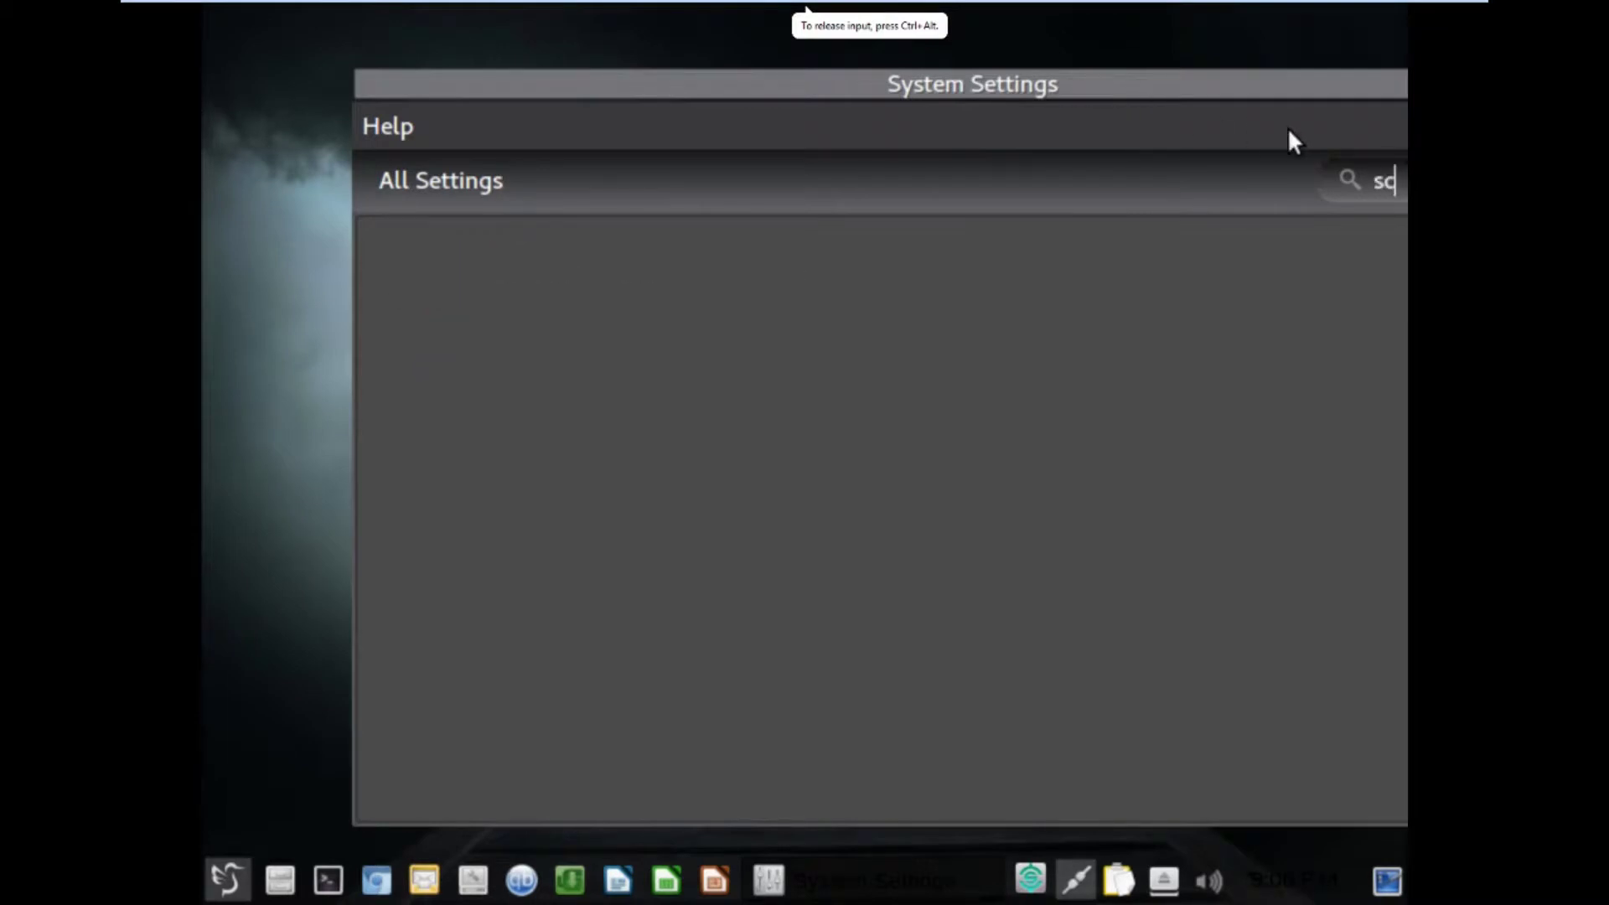
{"action": "key", "text": "BackSpace"}
{"action": "key", "text": "BackSpace"}
{"action": "key", "text": "BackSpace"}
{"action": "key", "text": "BackSpace"}
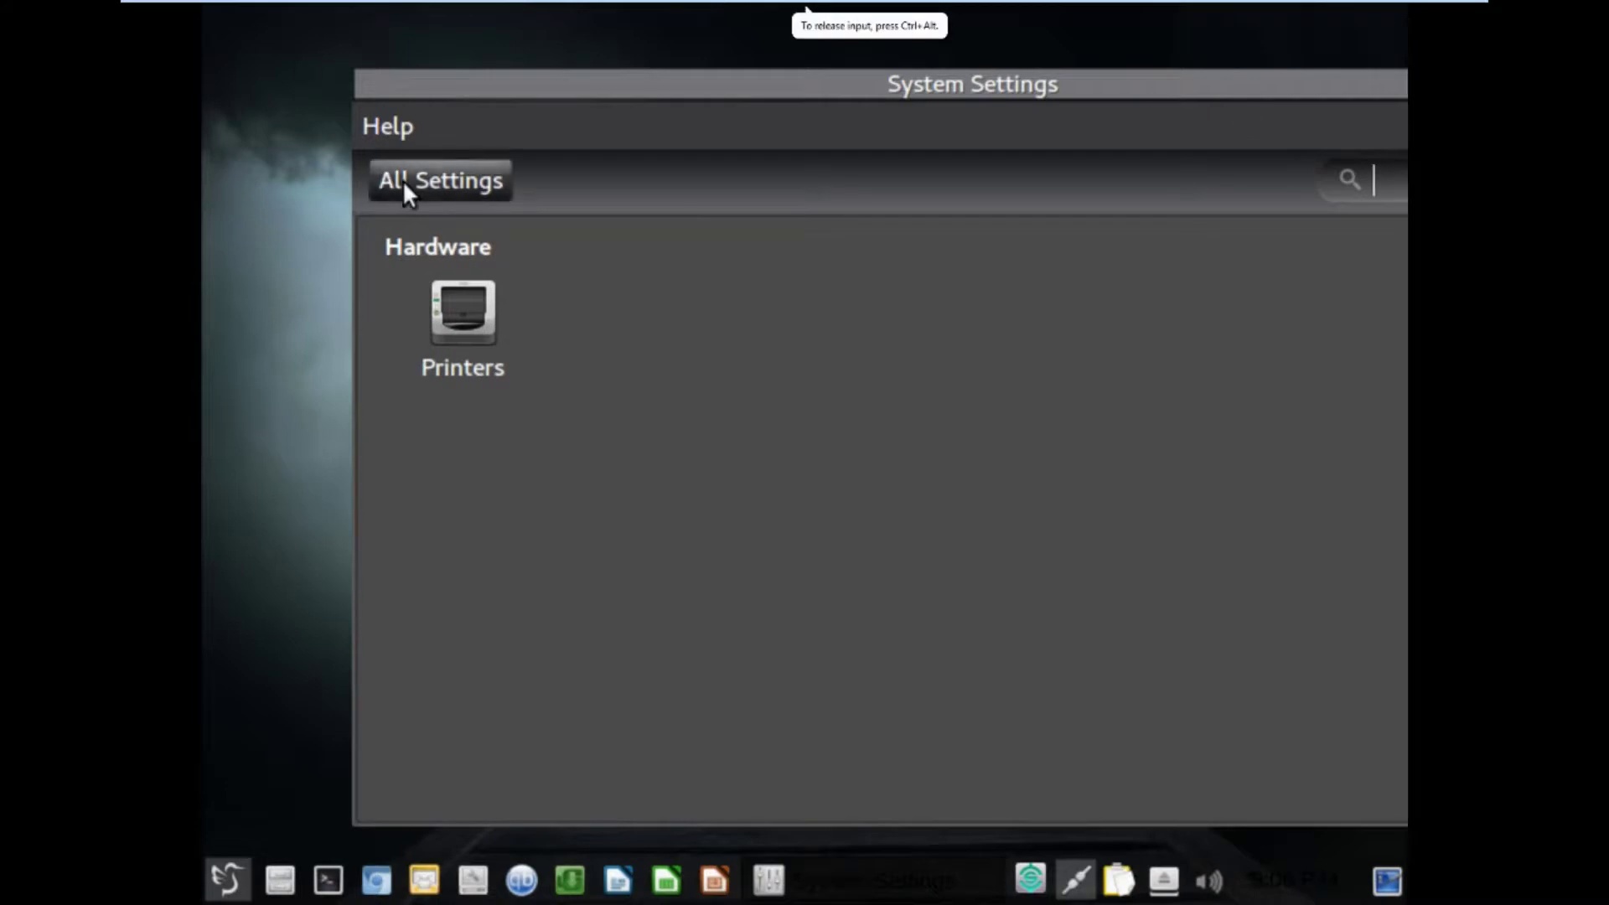
{"action": "left_click", "coordinate": [621, 73]}
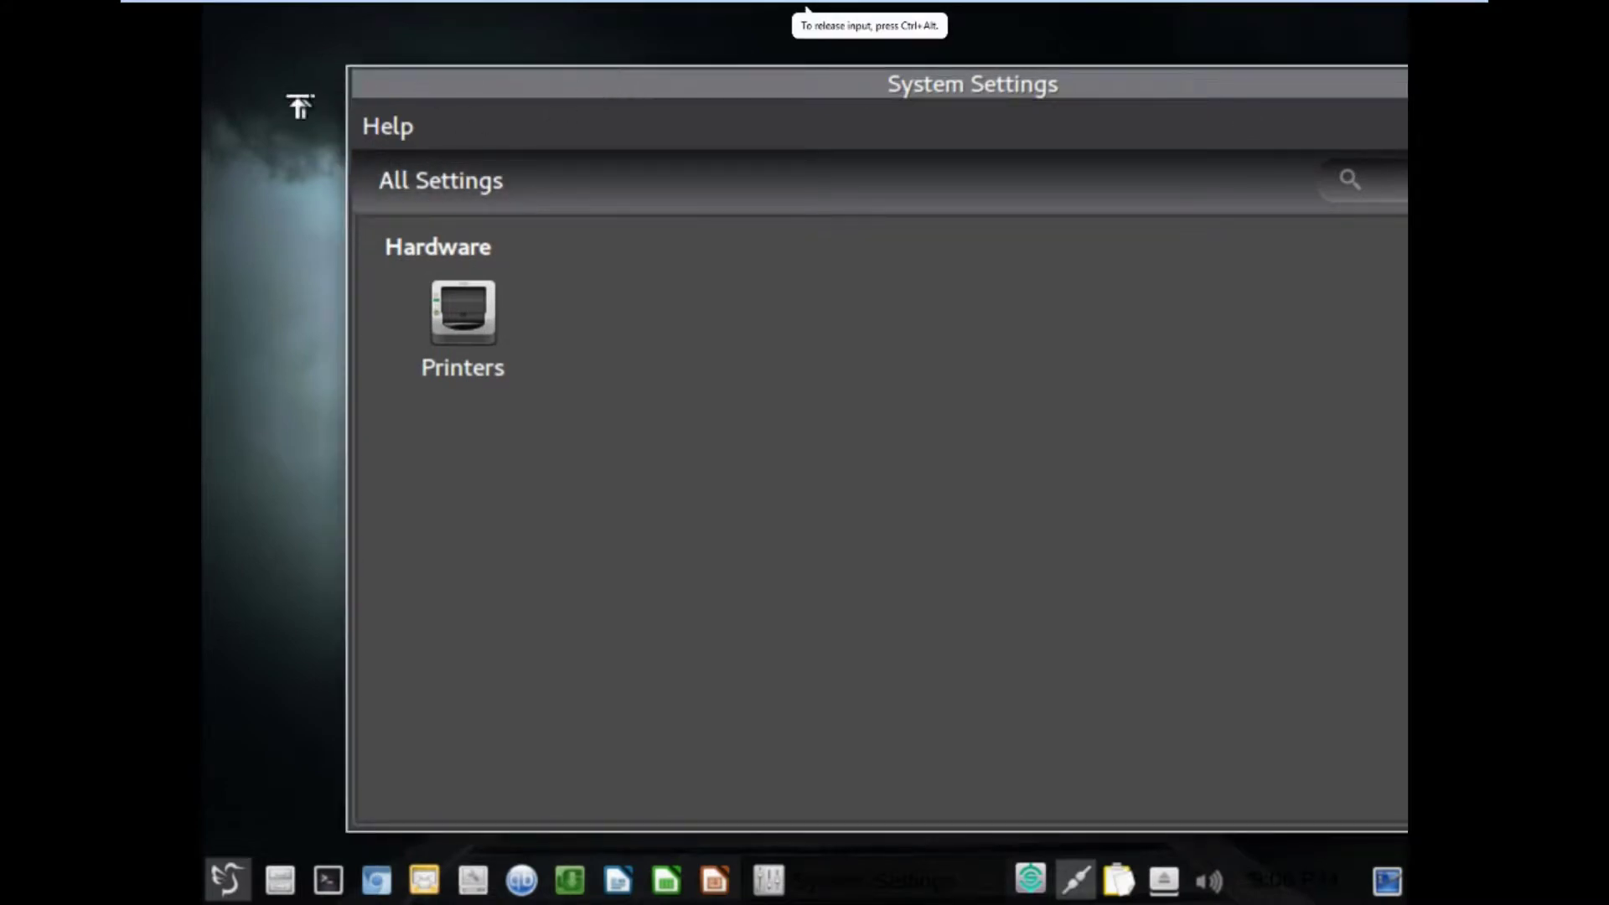
{"action": "left_click_drag", "start_coordinate": [800, 92], "coordinate": [563, 99]}
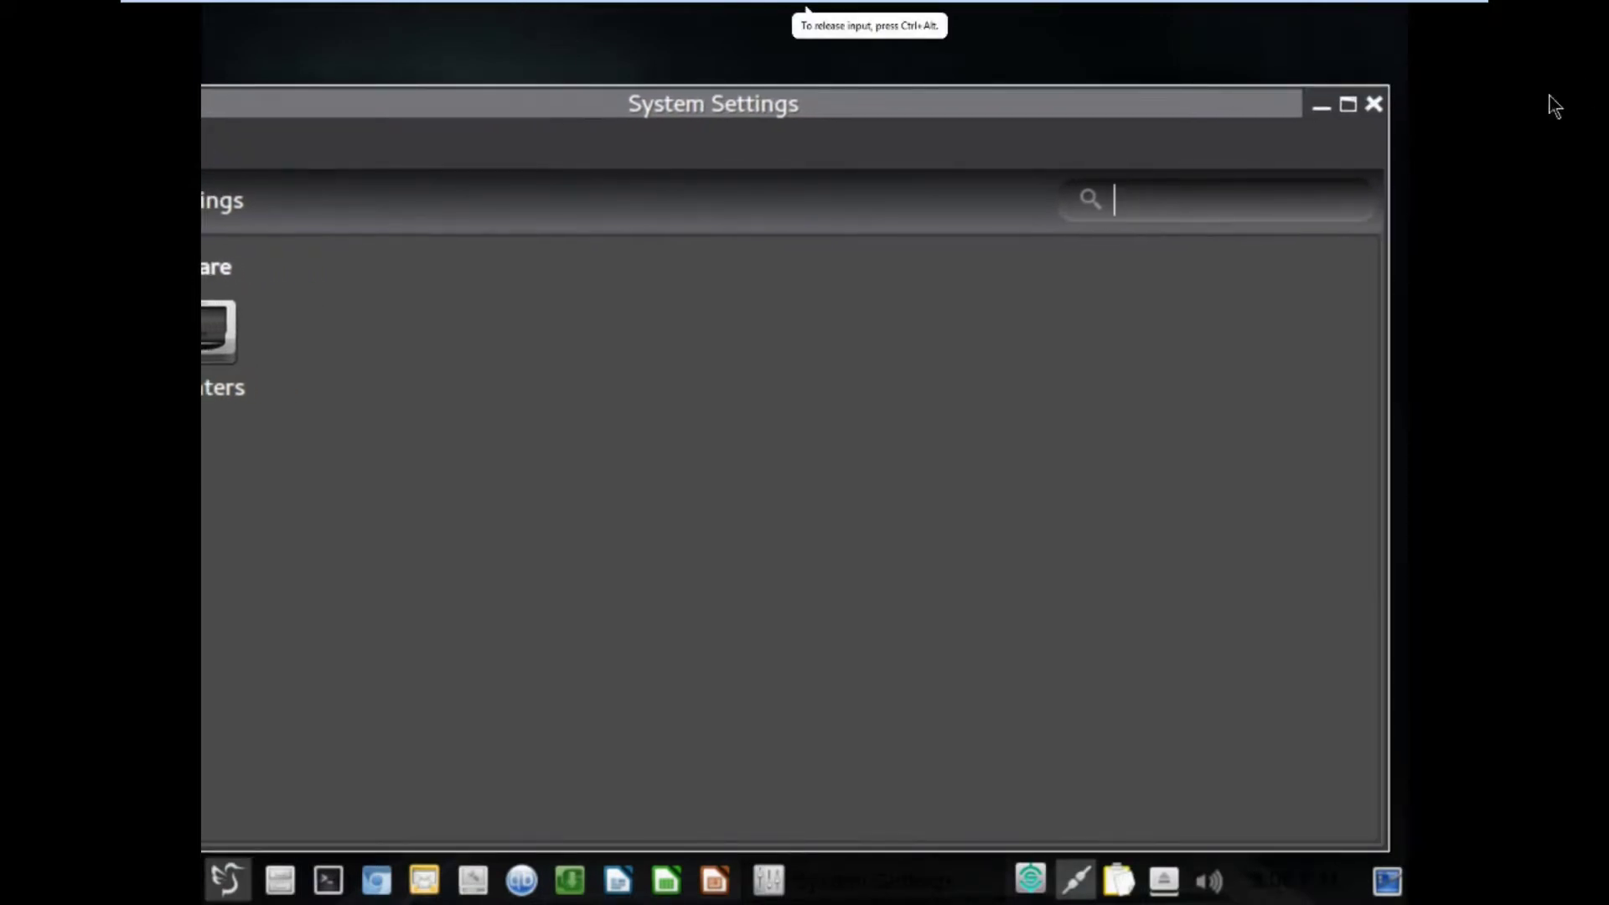
{"action": "left_click", "coordinate": [1376, 105]}
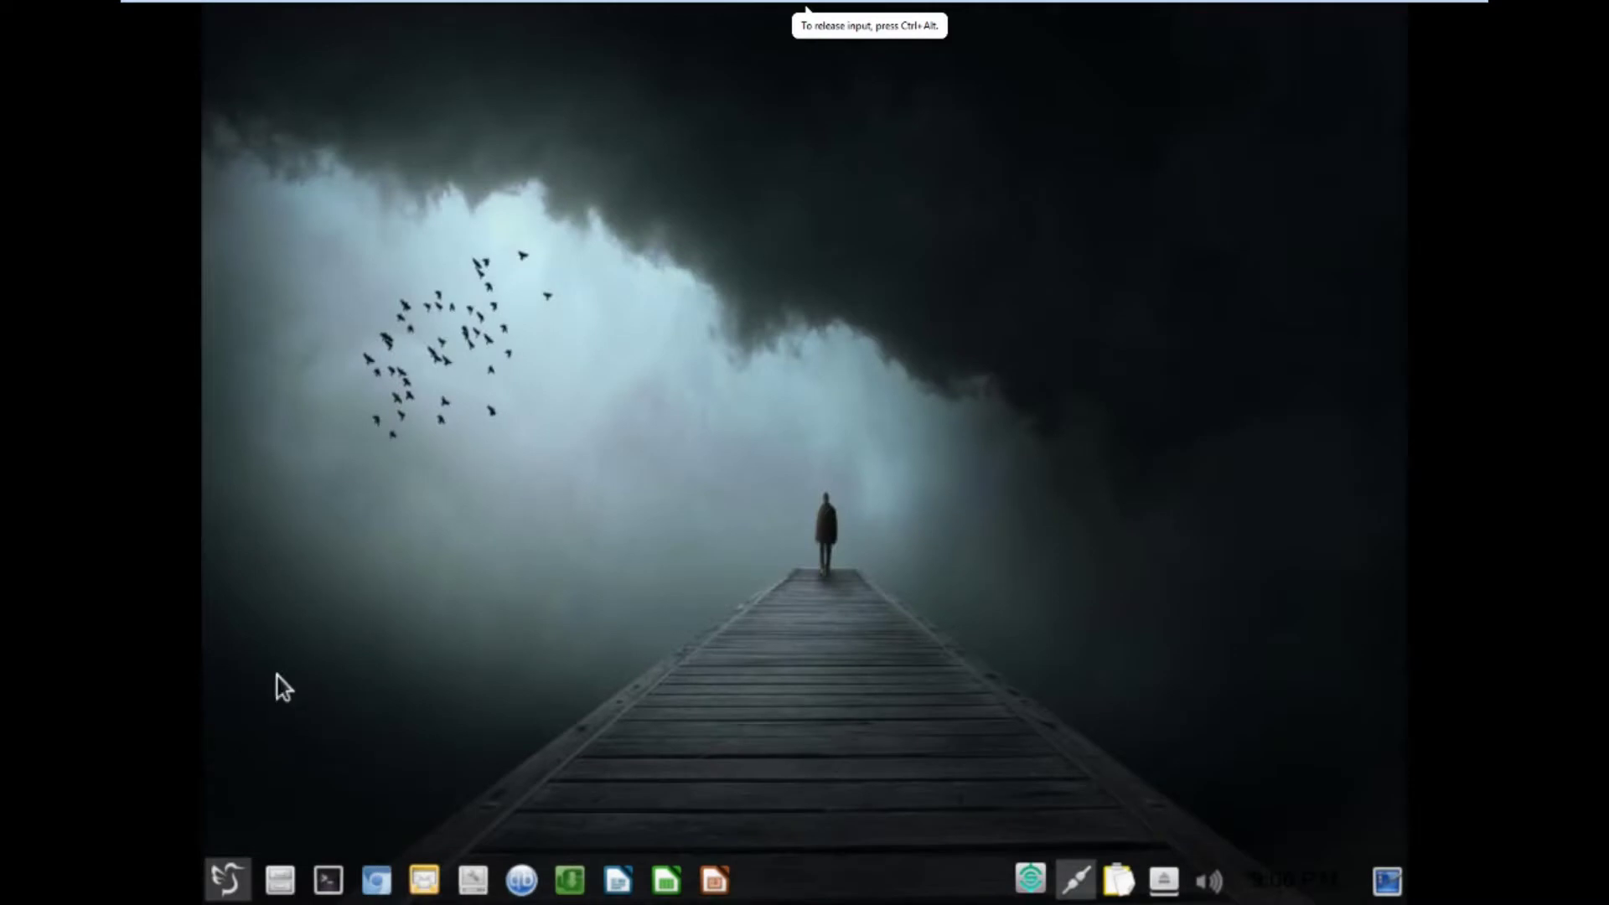
{"action": "left_click", "coordinate": [220, 884]}
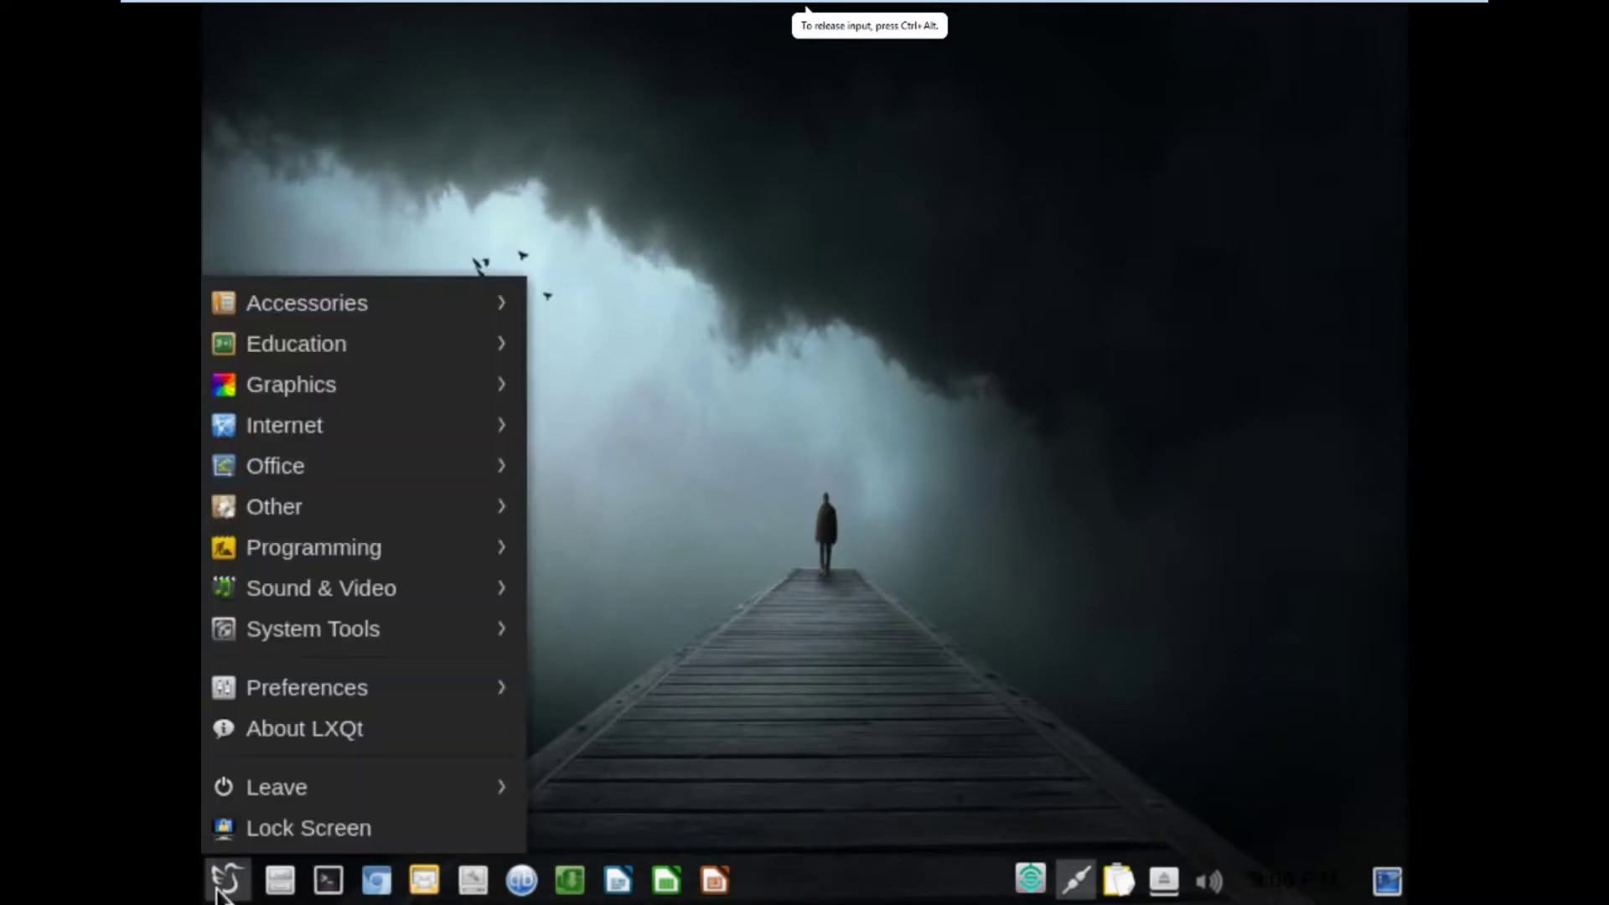
{"action": "mouse_move", "coordinate": [345, 590]}
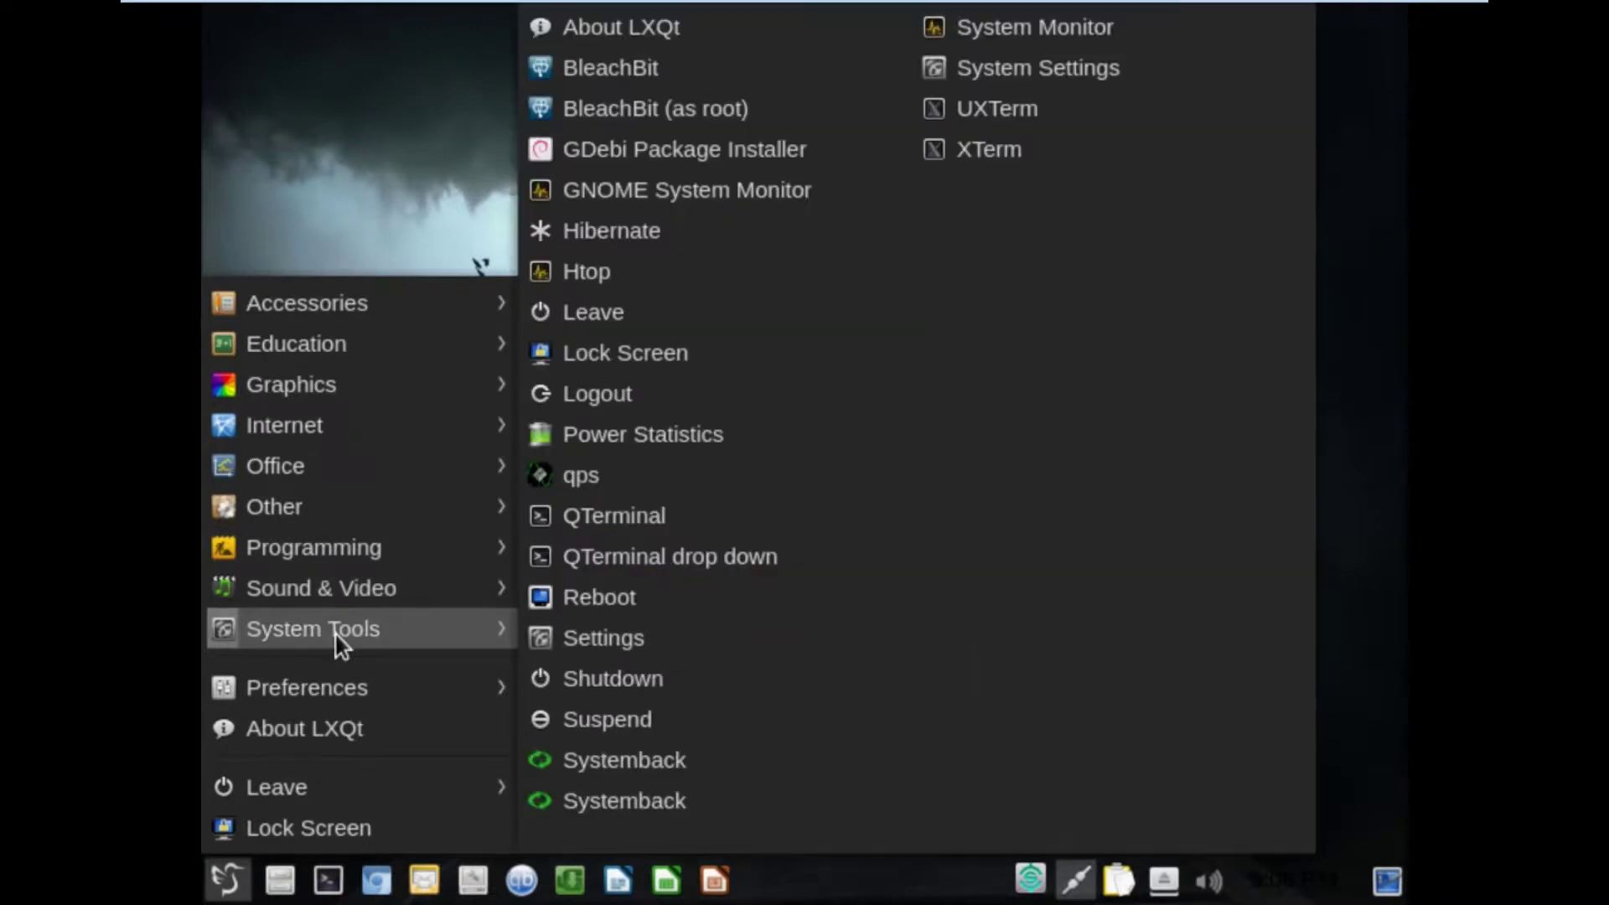
{"action": "left_click", "coordinate": [566, 656]}
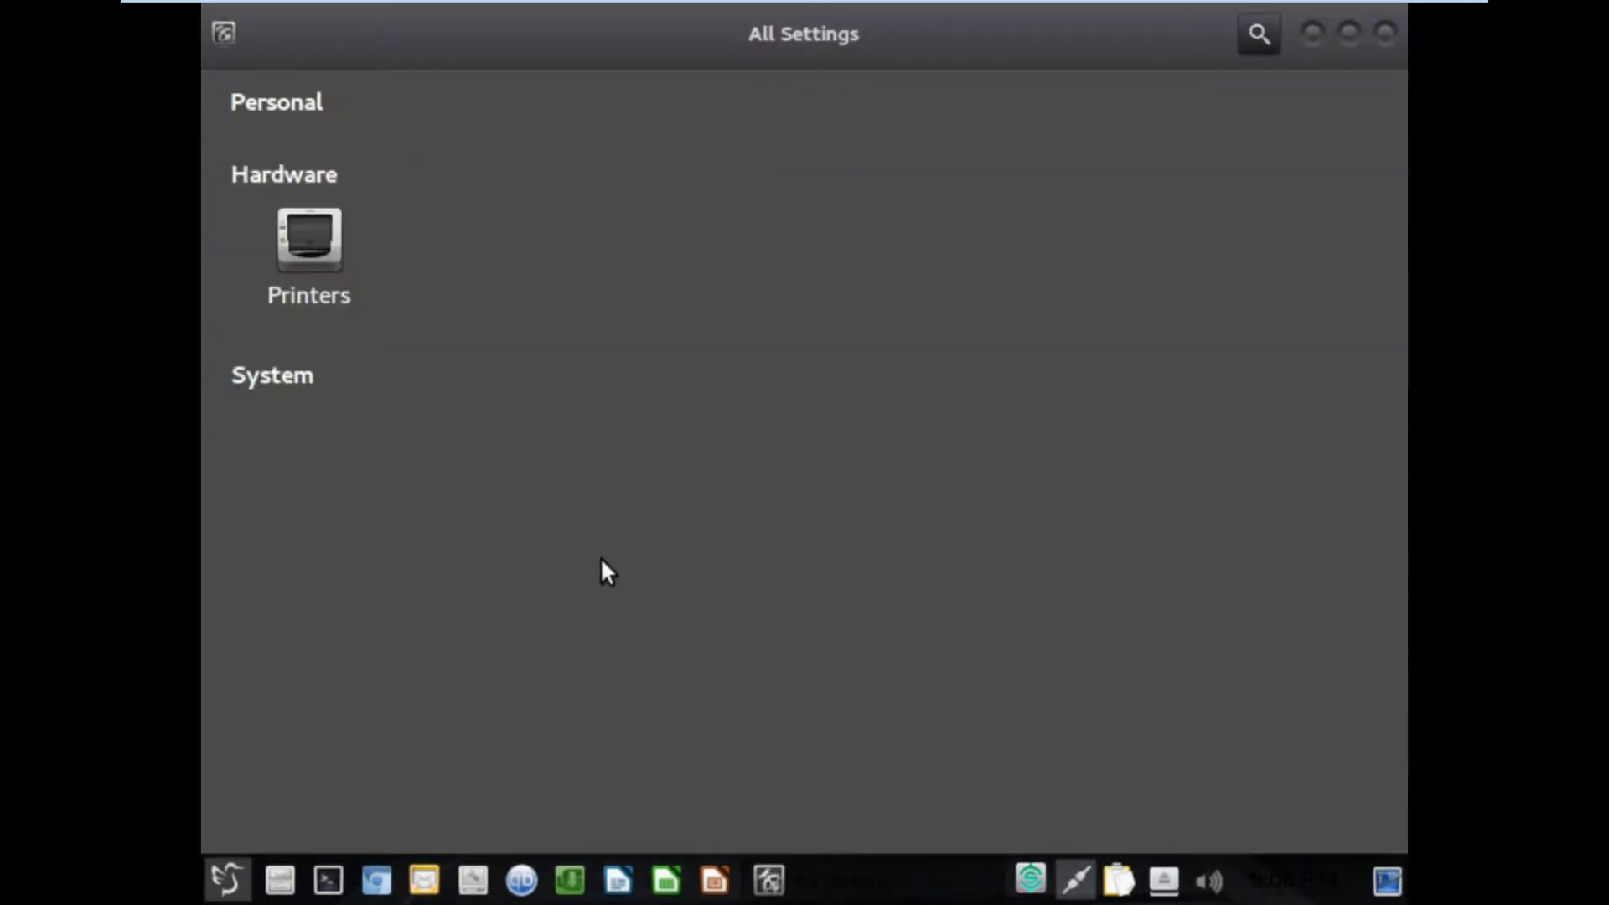
{"action": "left_click", "coordinate": [1257, 36]}
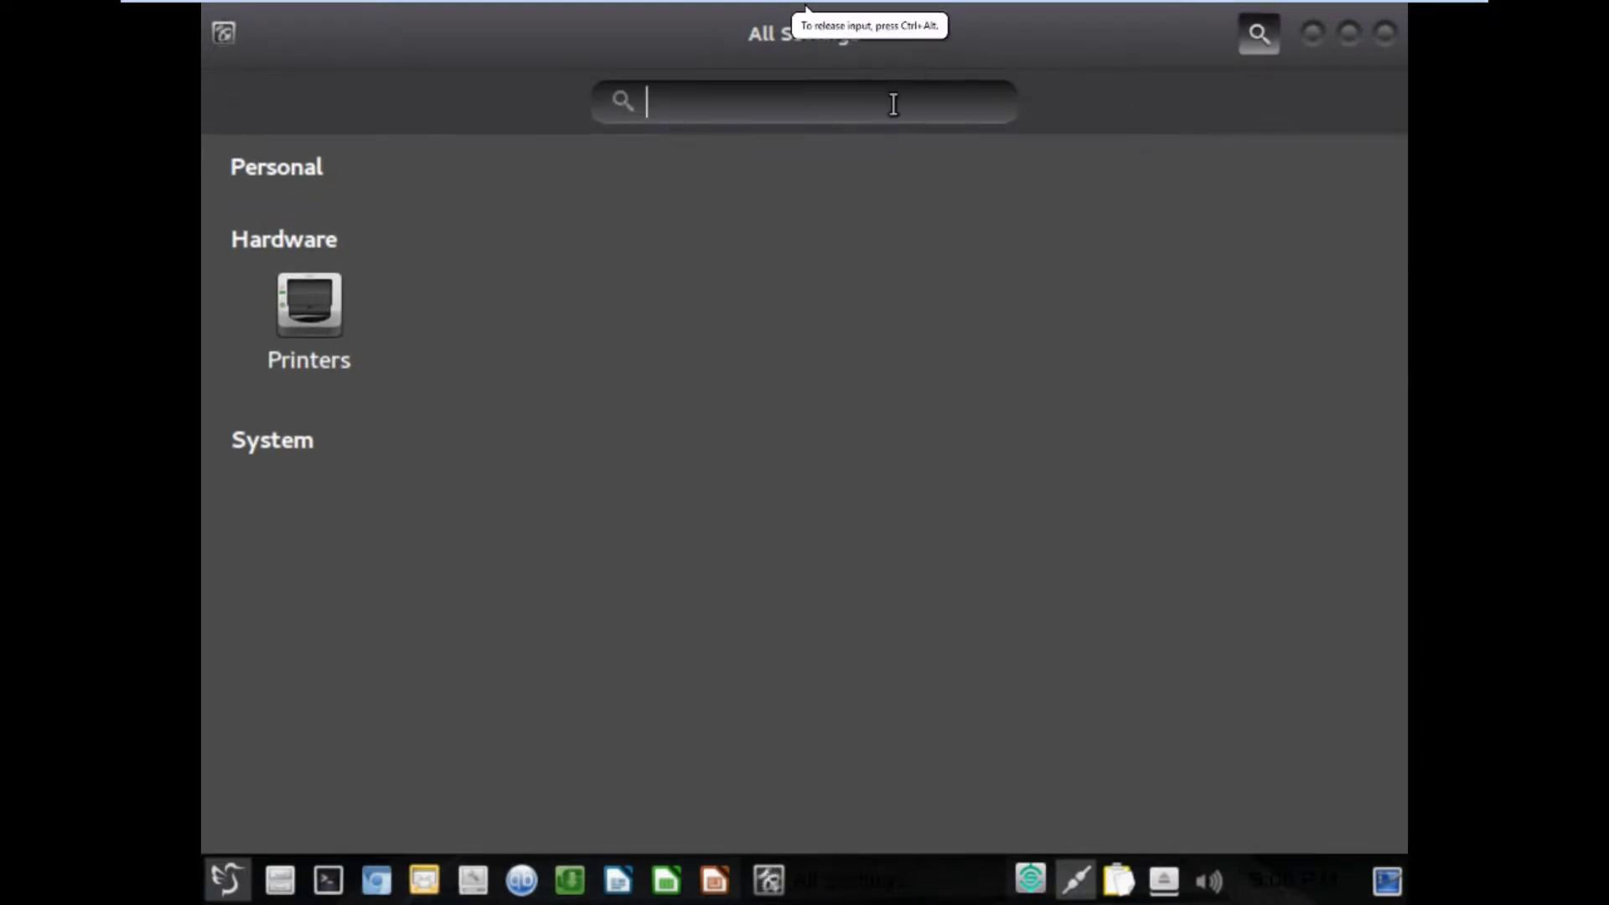
{"action": "type", "text": "display"}
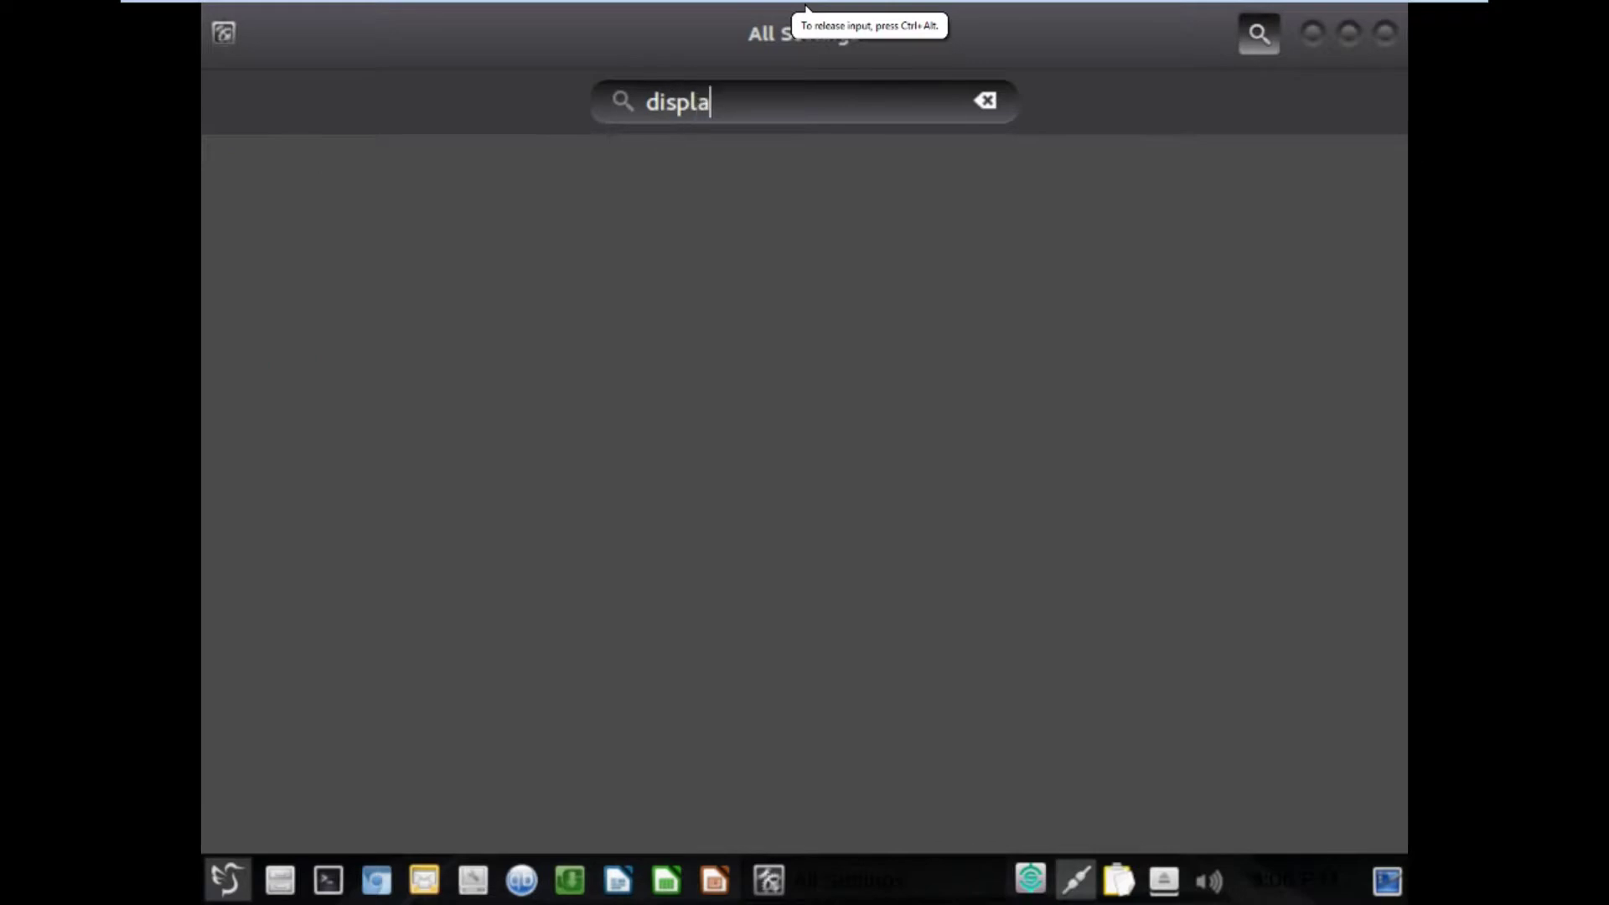
{"action": "key", "text": "BackSpace"}
{"action": "key", "text": "BackSpace"}
{"action": "key", "text": "BackSpace"}
{"action": "key", "text": "BackSpace"}
{"action": "key", "text": "BackSpace"}
{"action": "key", "text": "BackSpace"}
{"action": "key", "text": "BackSpace"}
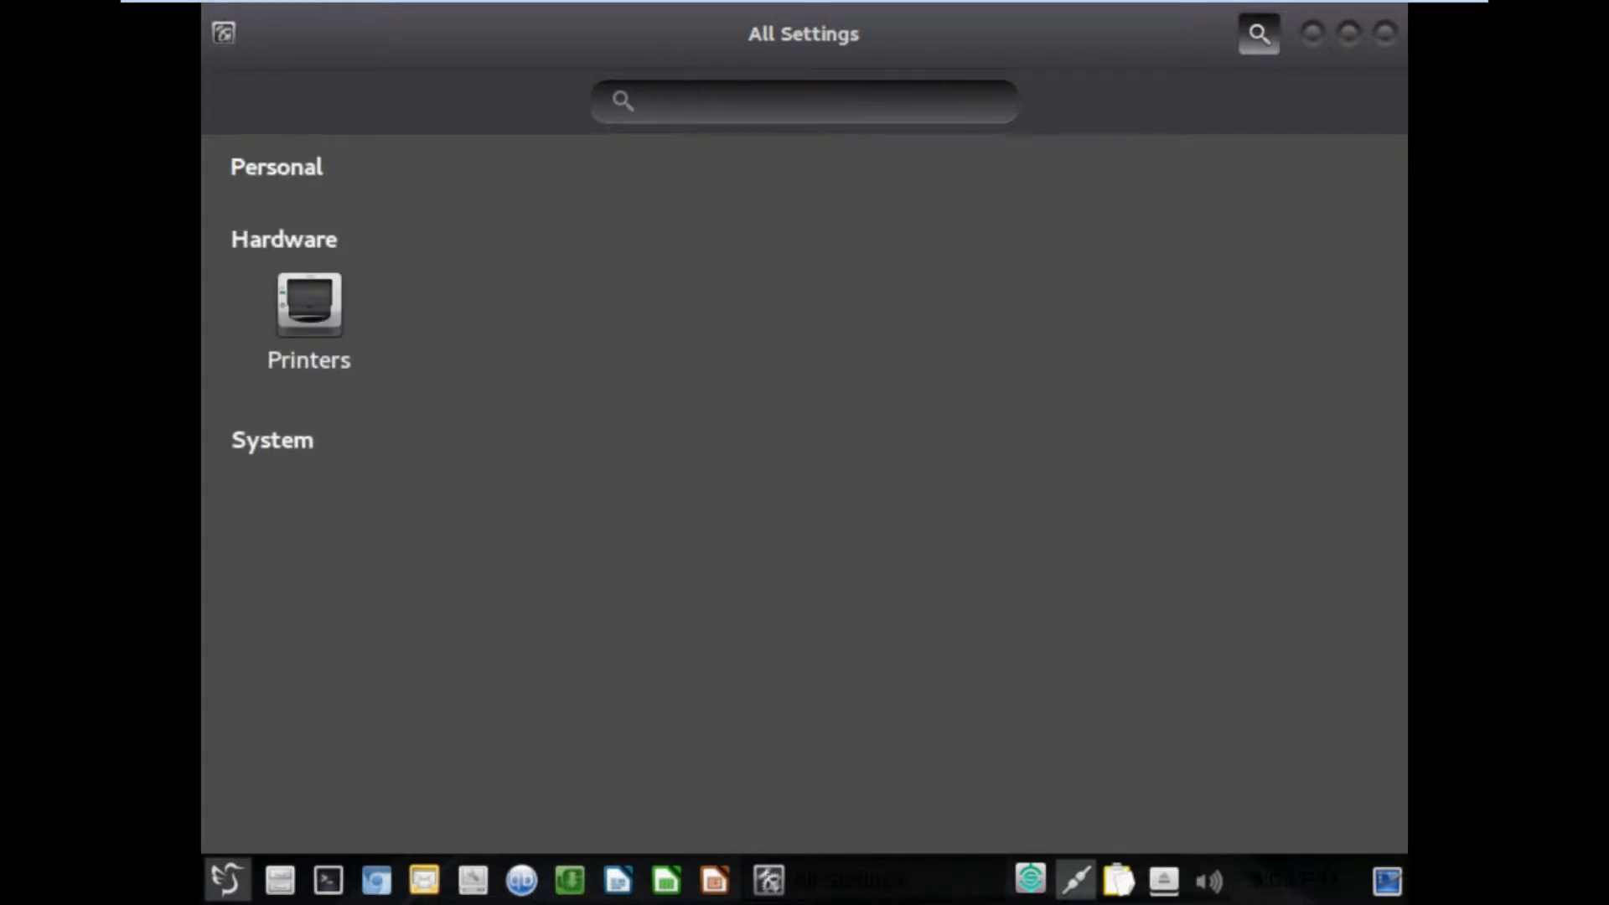
{"action": "left_click", "coordinate": [1384, 34]}
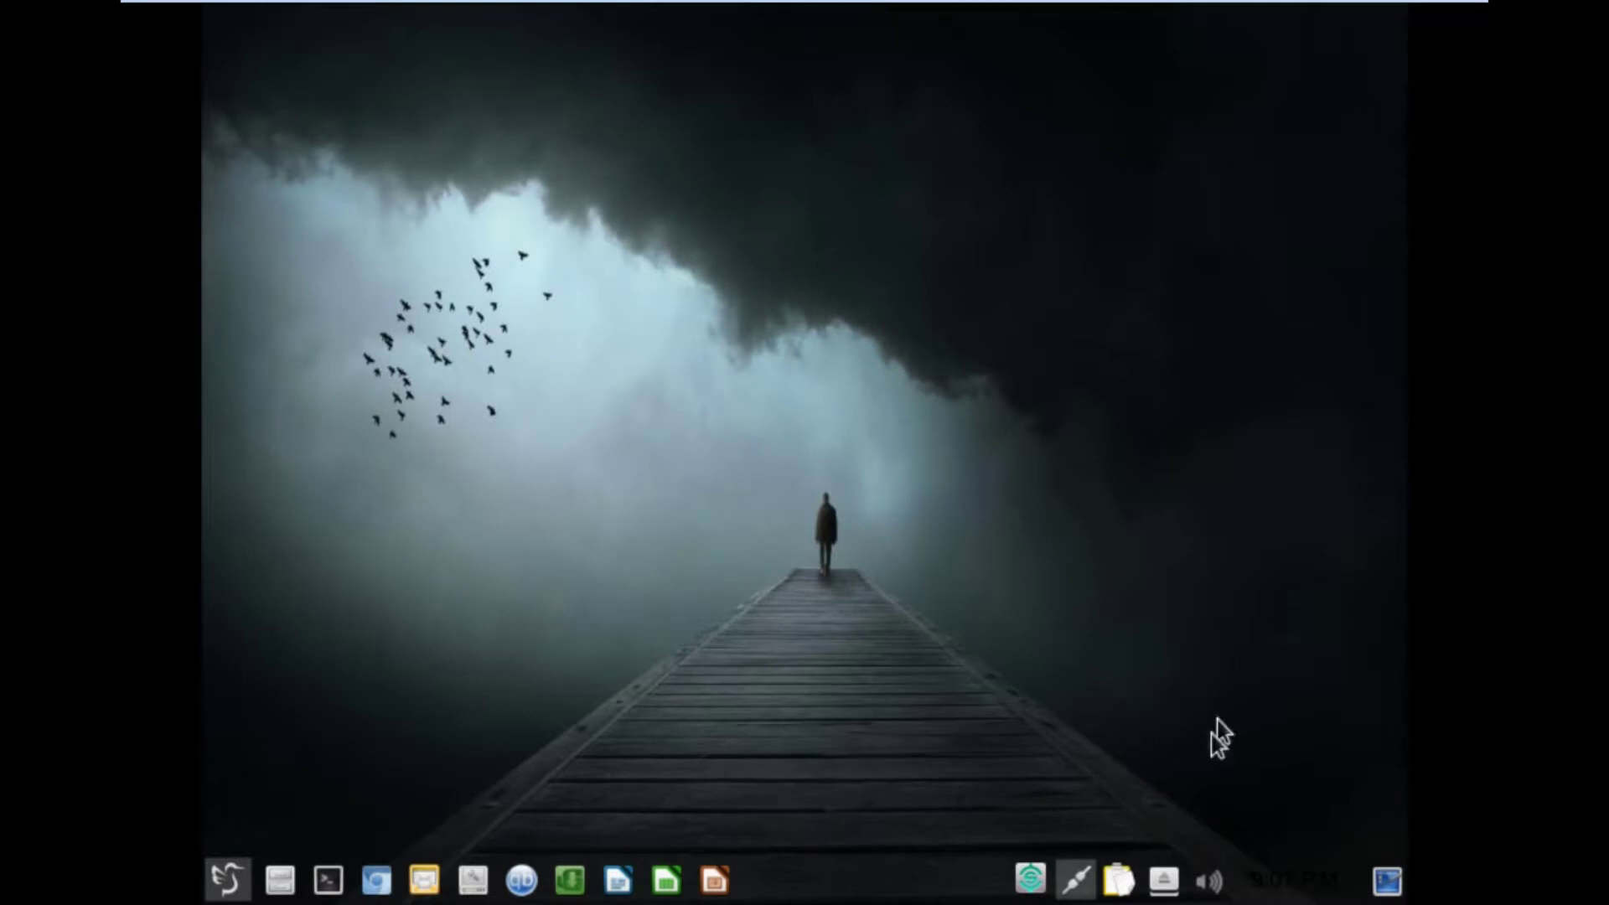
In LXQt Monitor Settings, change the resolution from 800x600 to 1440x900 and save.
{"action": "left_click", "coordinate": [1165, 882]}
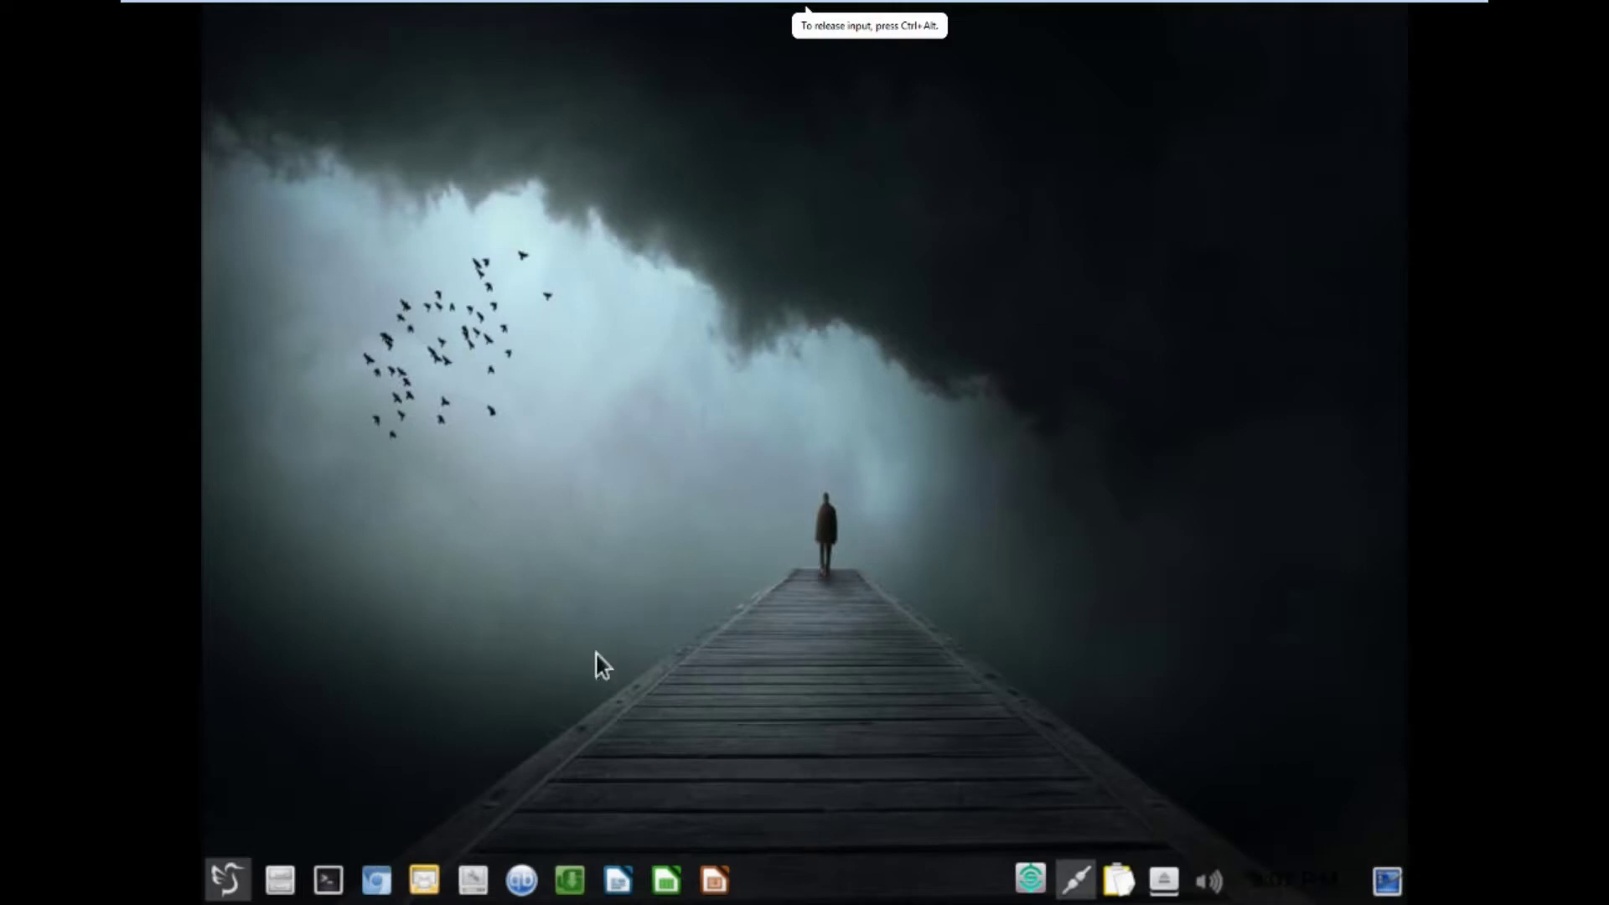
{"action": "left_click", "coordinate": [228, 880]}
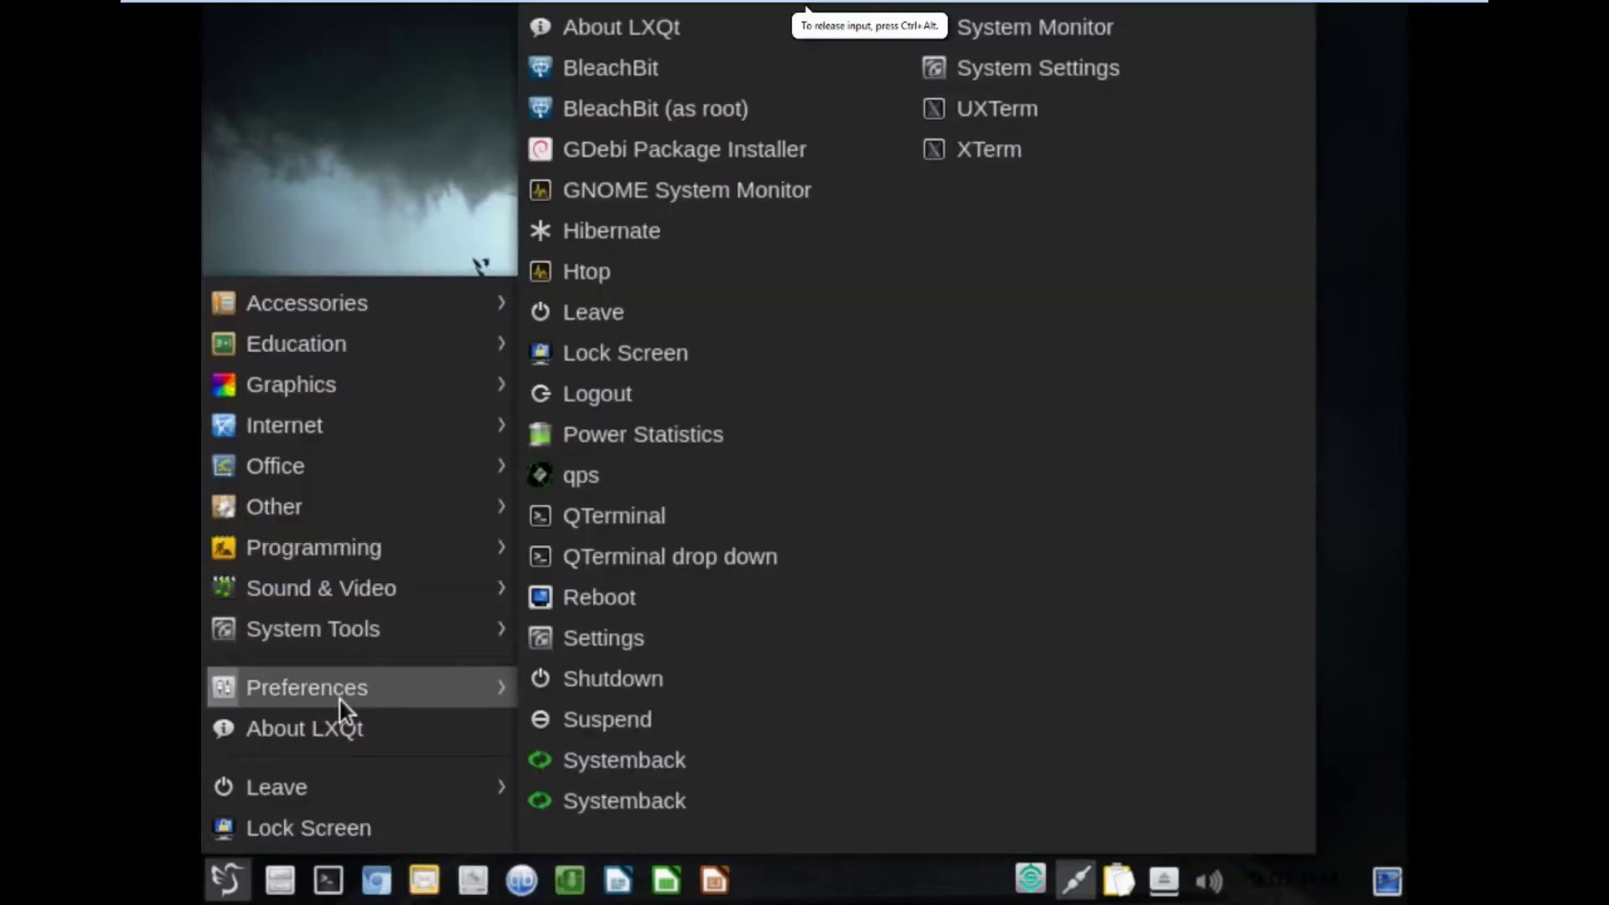
{"action": "mouse_move", "coordinate": [340, 700]}
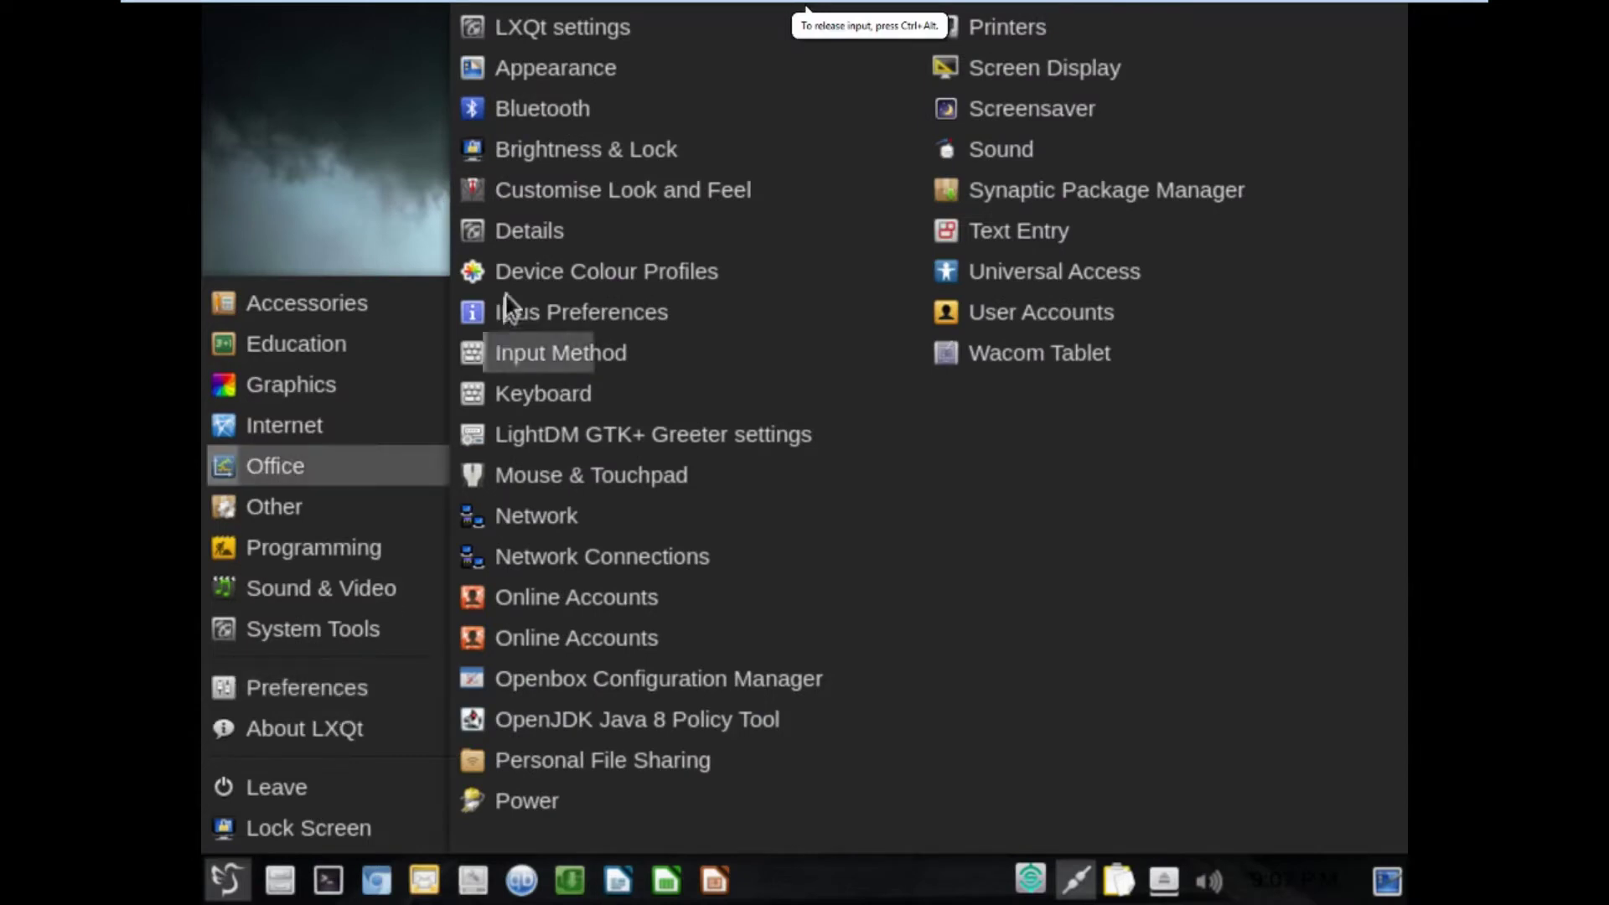
{"action": "mouse_move", "coordinate": [592, 33]}
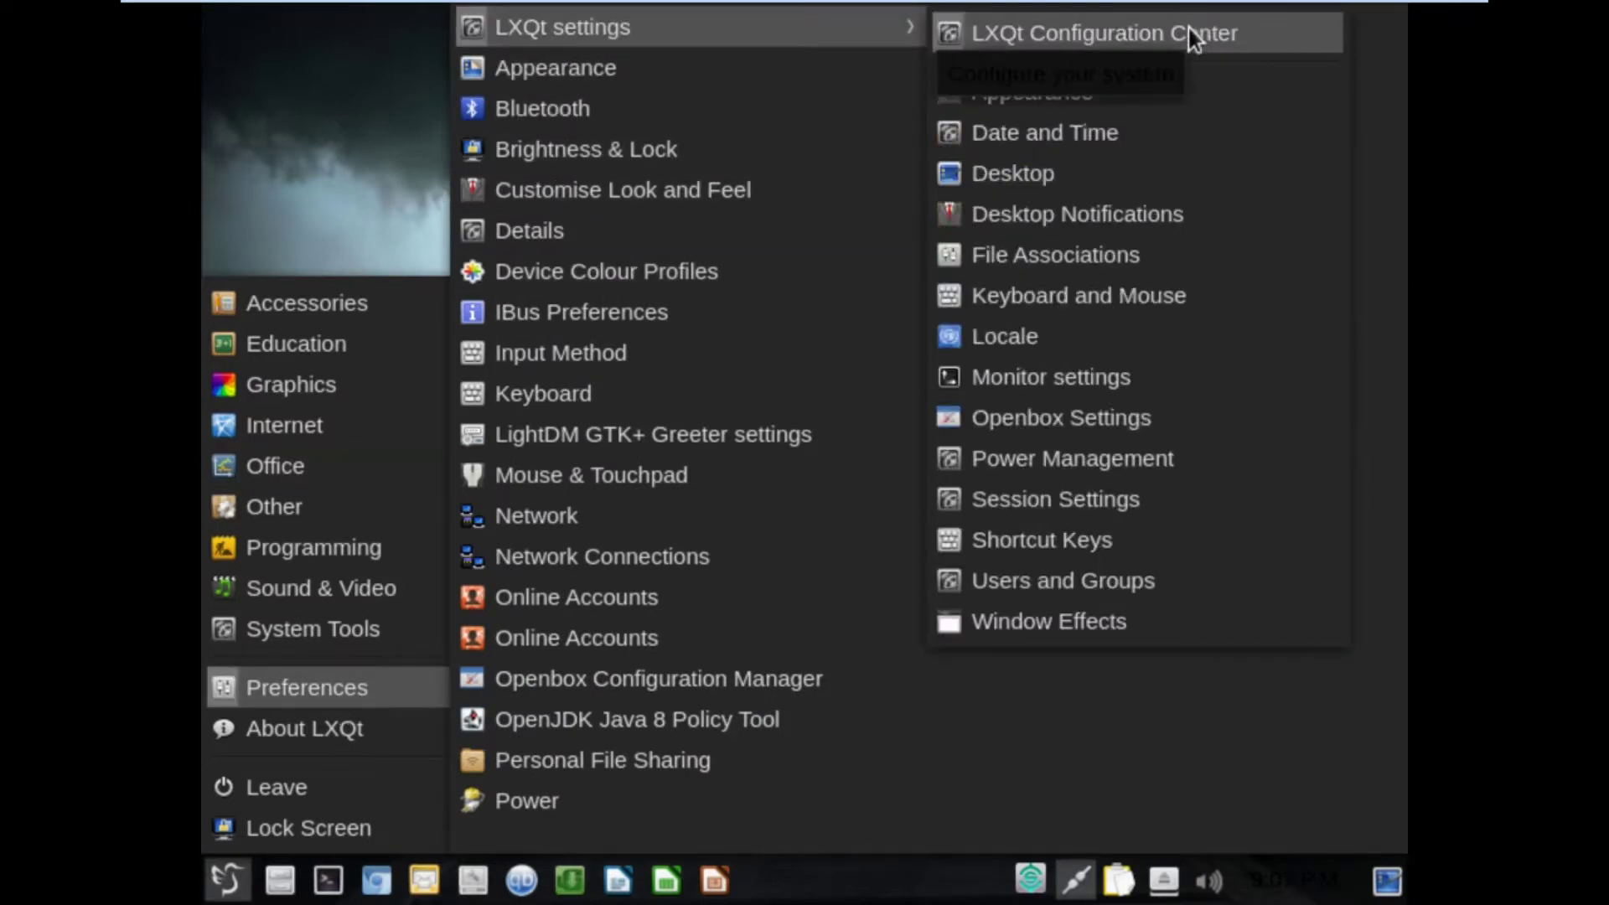
{"action": "left_click", "coordinate": [1074, 374]}
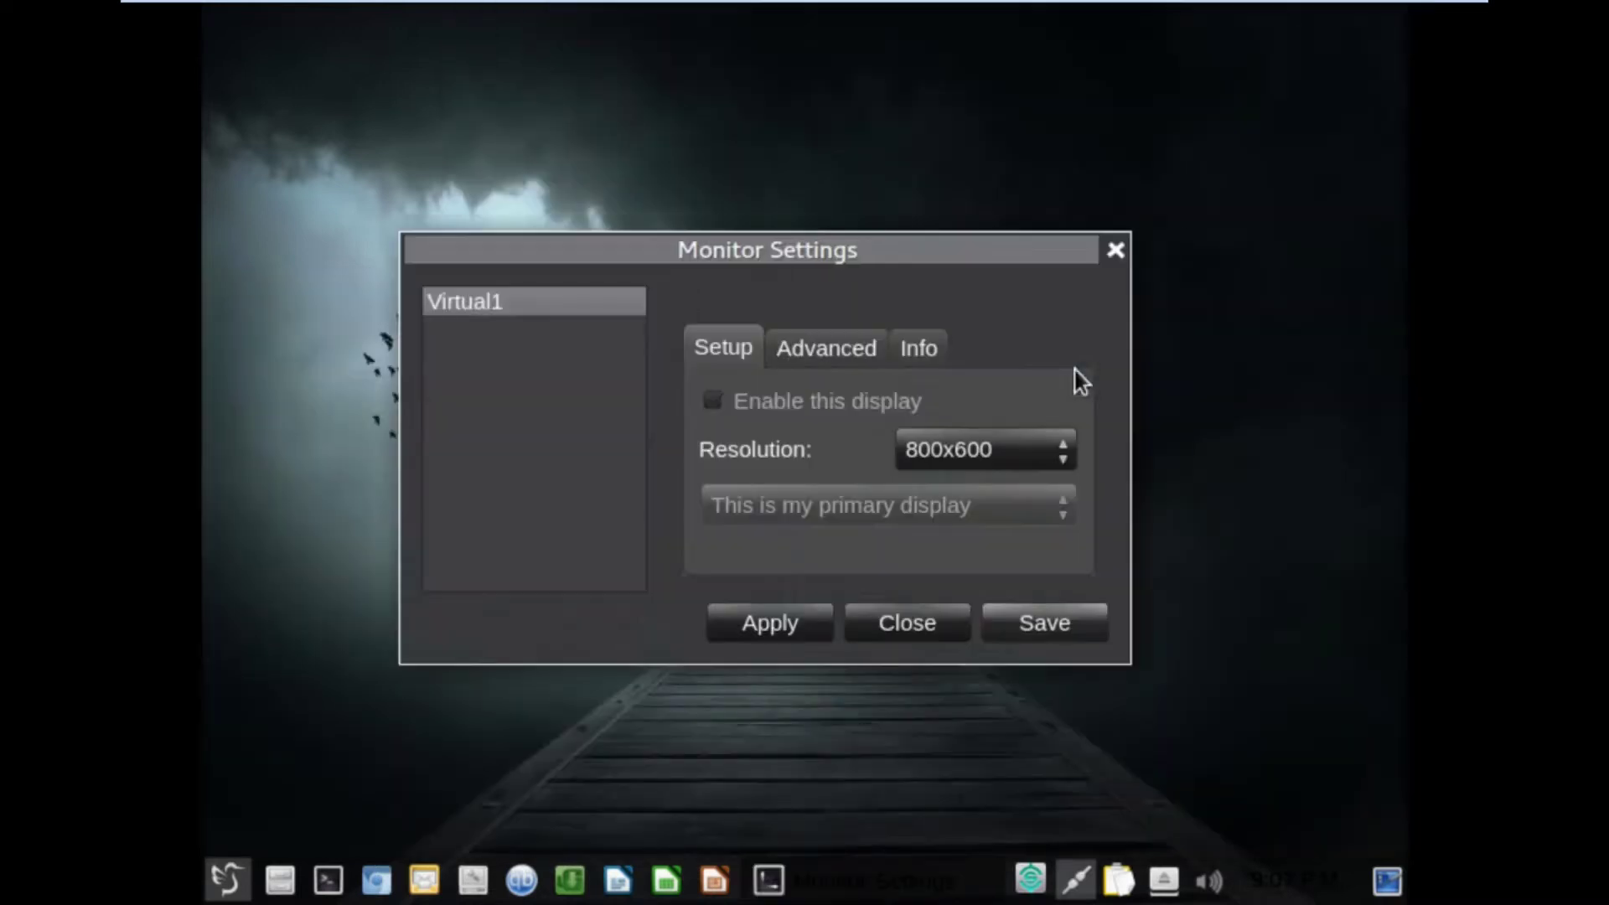
{"action": "left_click", "coordinate": [998, 452]}
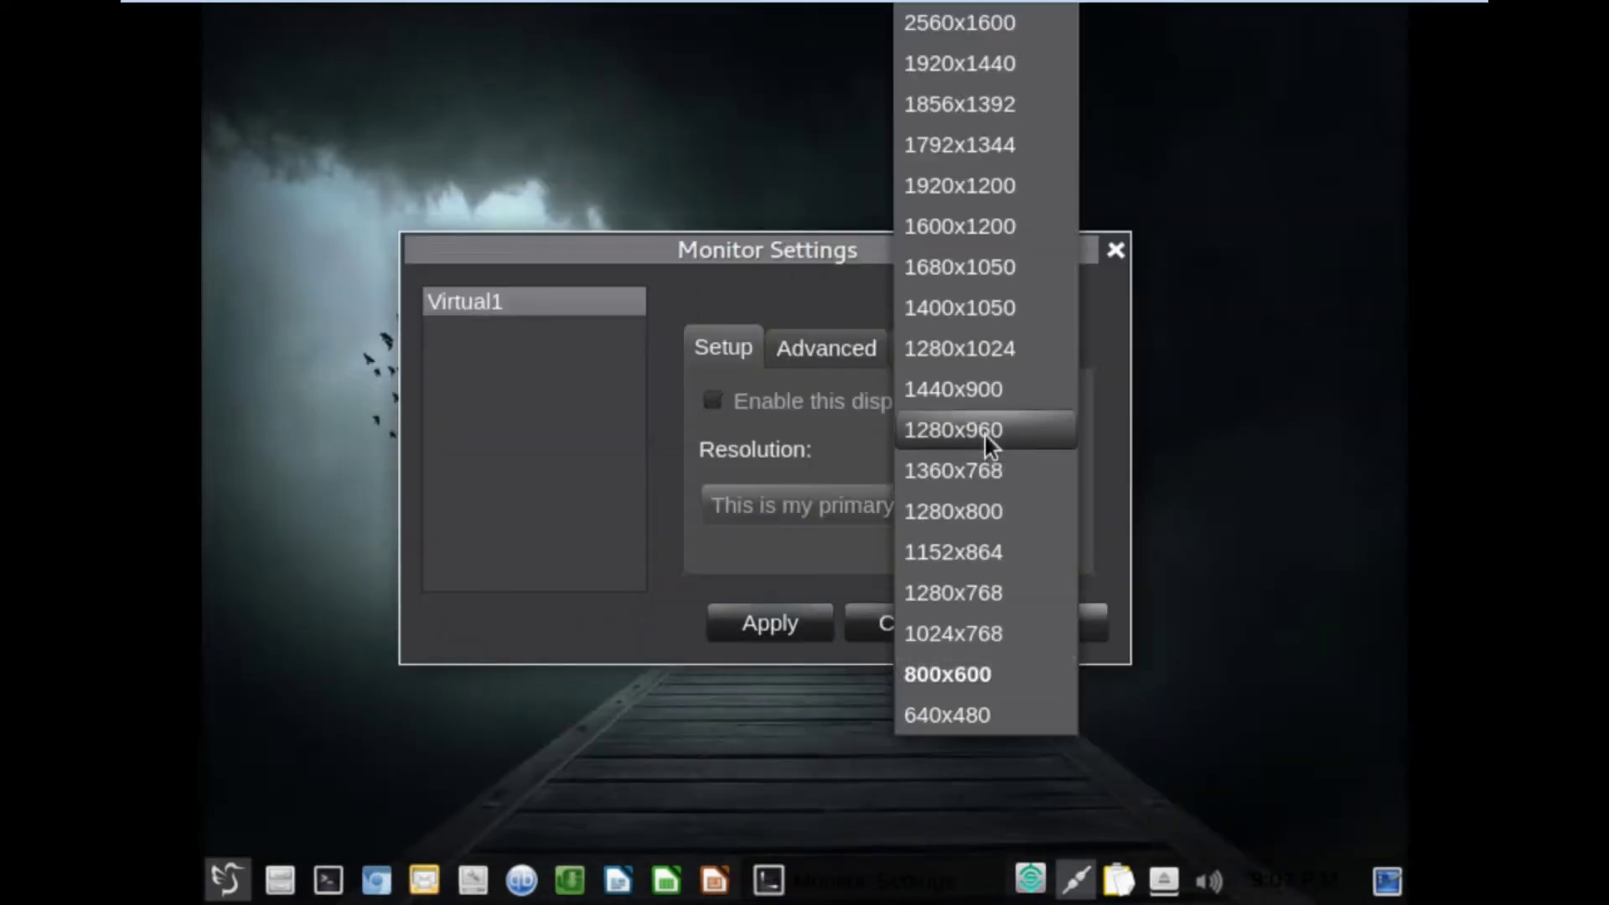
{"action": "left_click", "coordinate": [979, 390]}
{"action": "left_click", "coordinate": [1028, 631]}
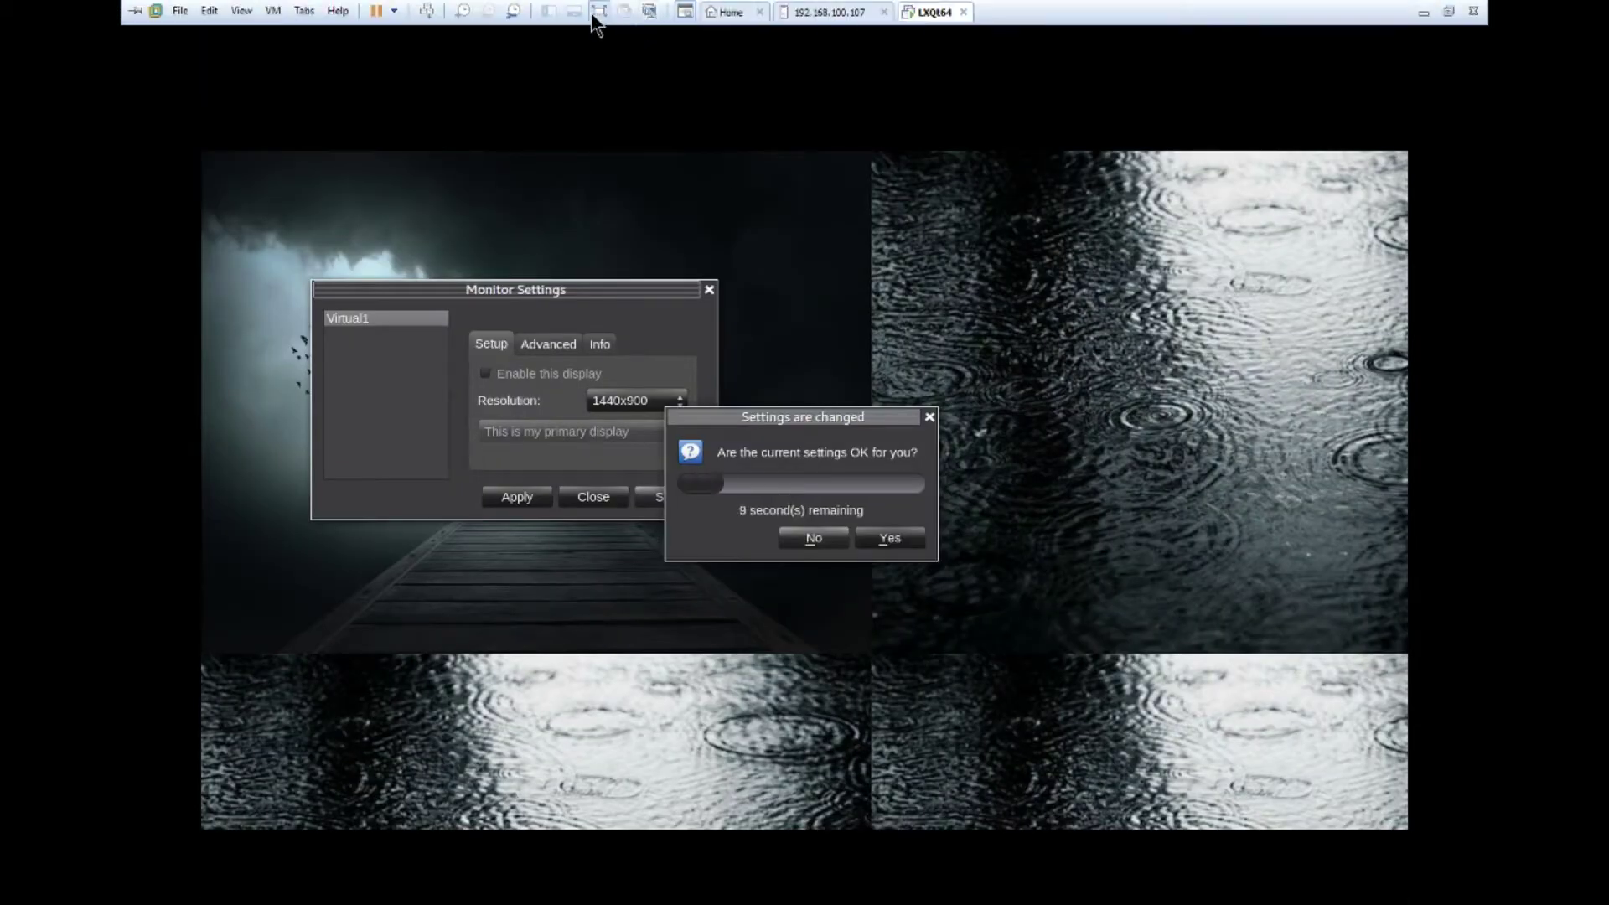
Keep the 1440x900 resolution, close Monitor Settings and return the VM to full screen.
{"action": "left_click", "coordinate": [598, 12]}
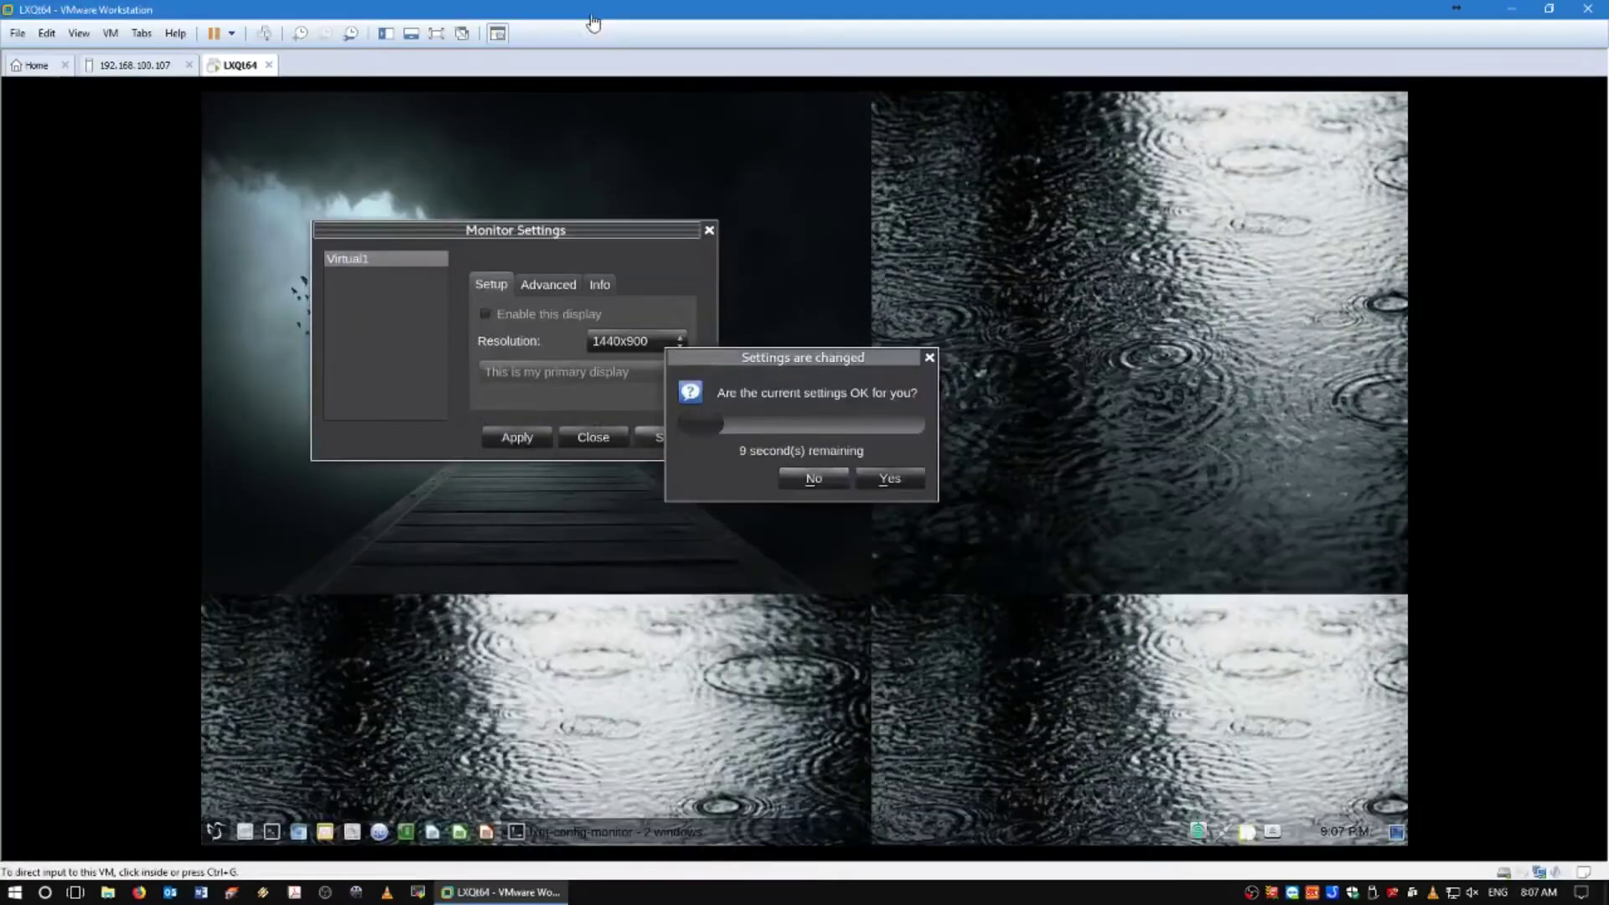
{"action": "left_click", "coordinate": [888, 478]}
{"action": "left_click", "coordinate": [594, 437]}
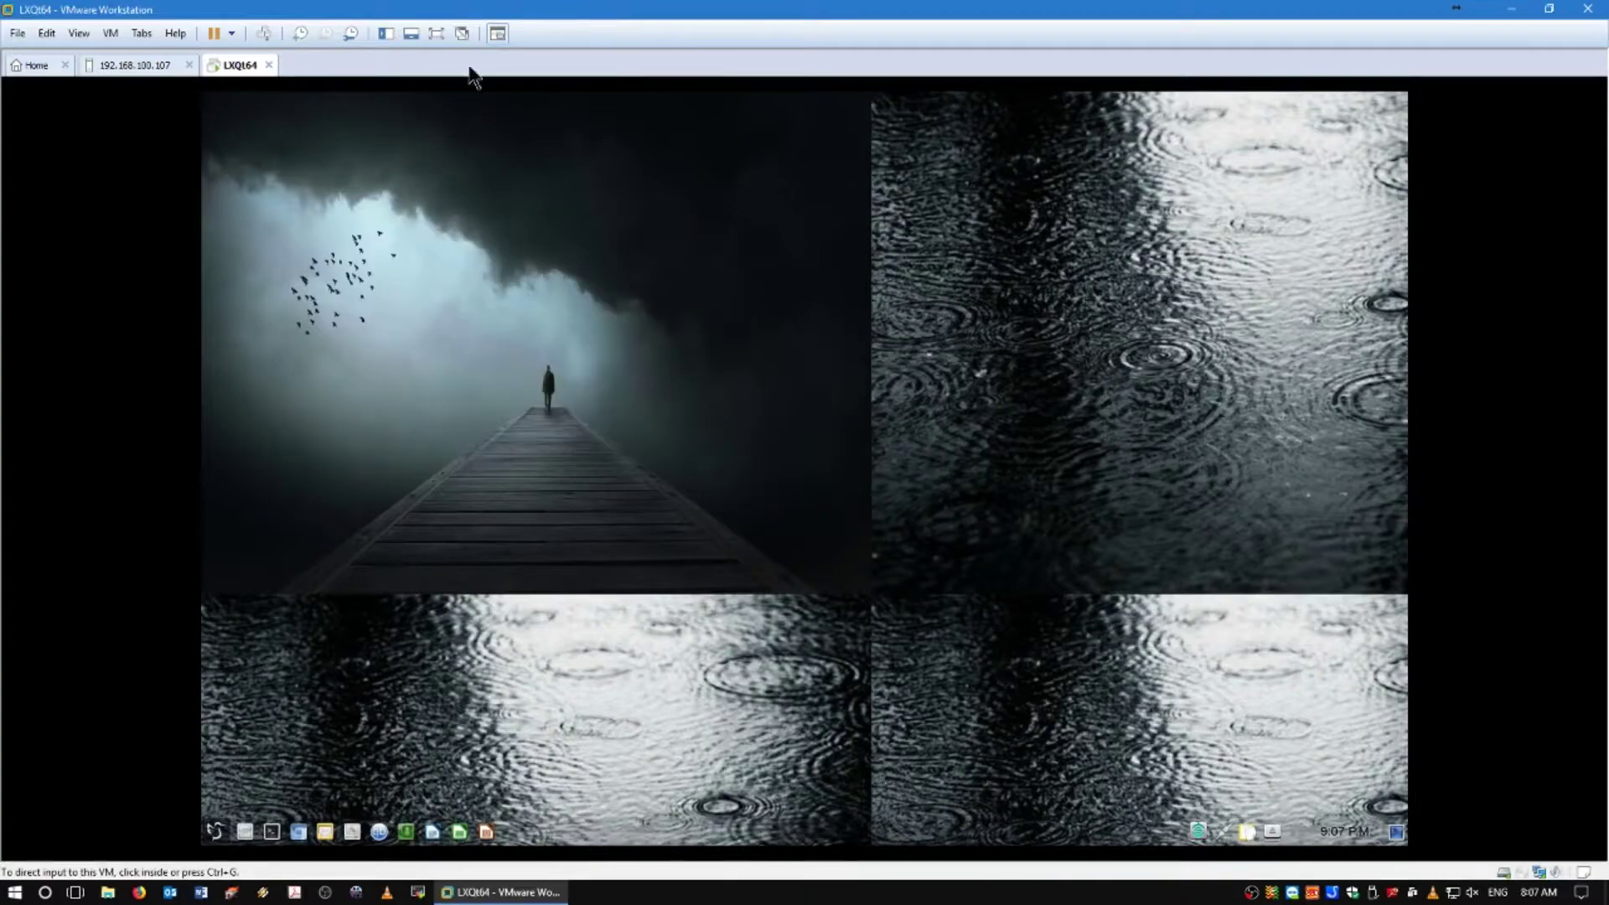
{"action": "left_click", "coordinate": [407, 35]}
{"action": "left_click", "coordinate": [406, 36]}
{"action": "left_click", "coordinate": [429, 33]}
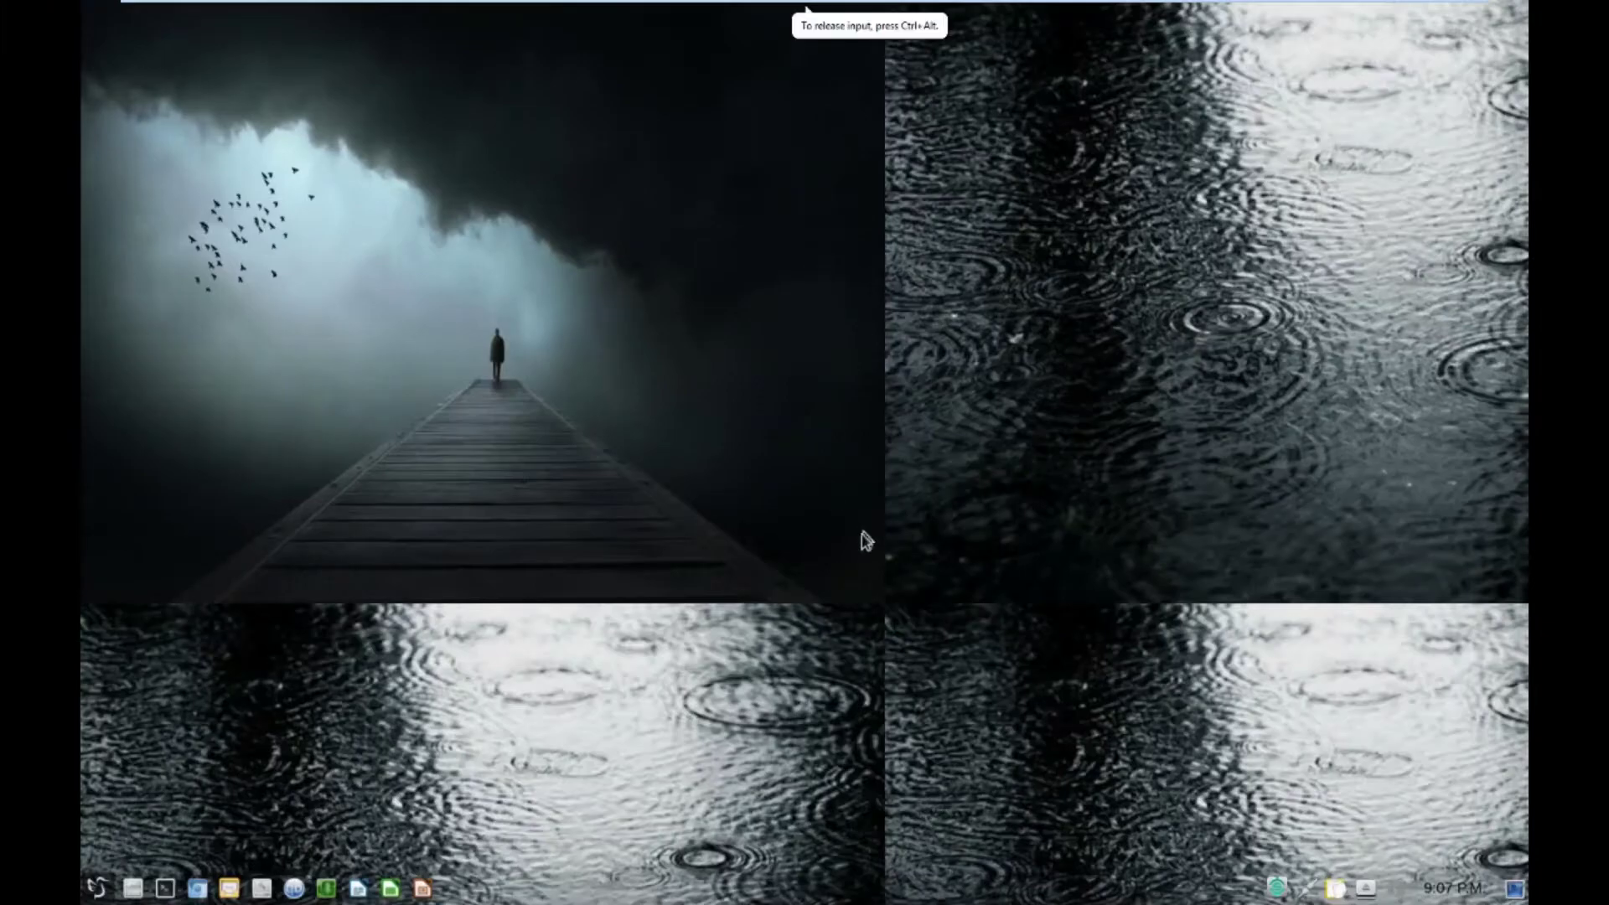
Launch the Settings app from the application menu's System Tools.
{"action": "left_click", "coordinate": [98, 888]}
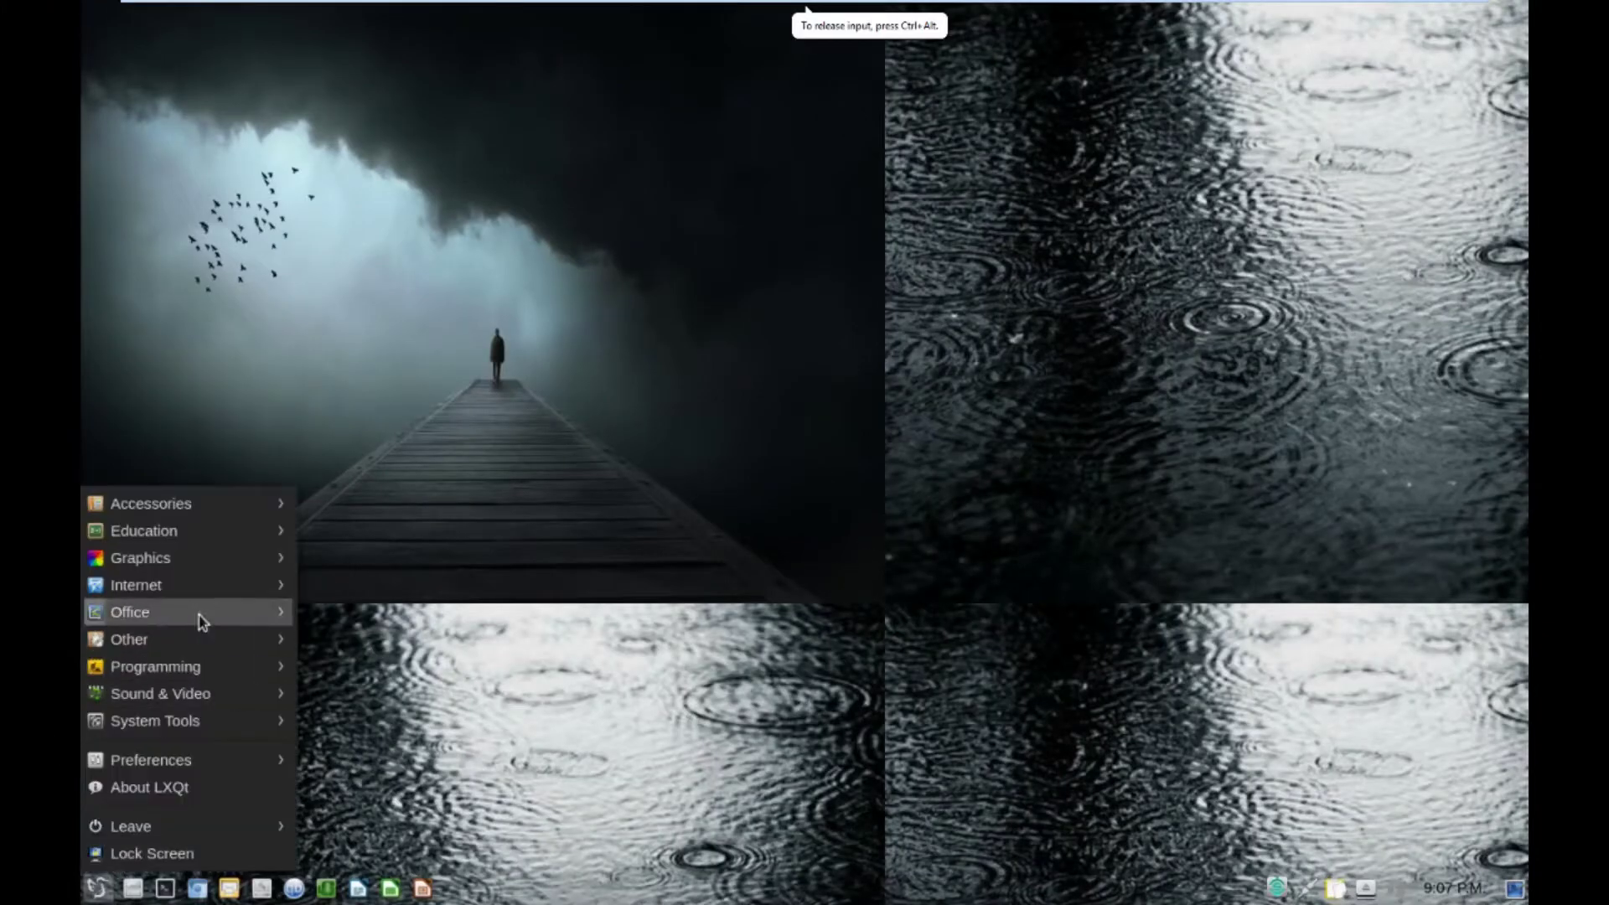
{"action": "mouse_move", "coordinate": [177, 720]}
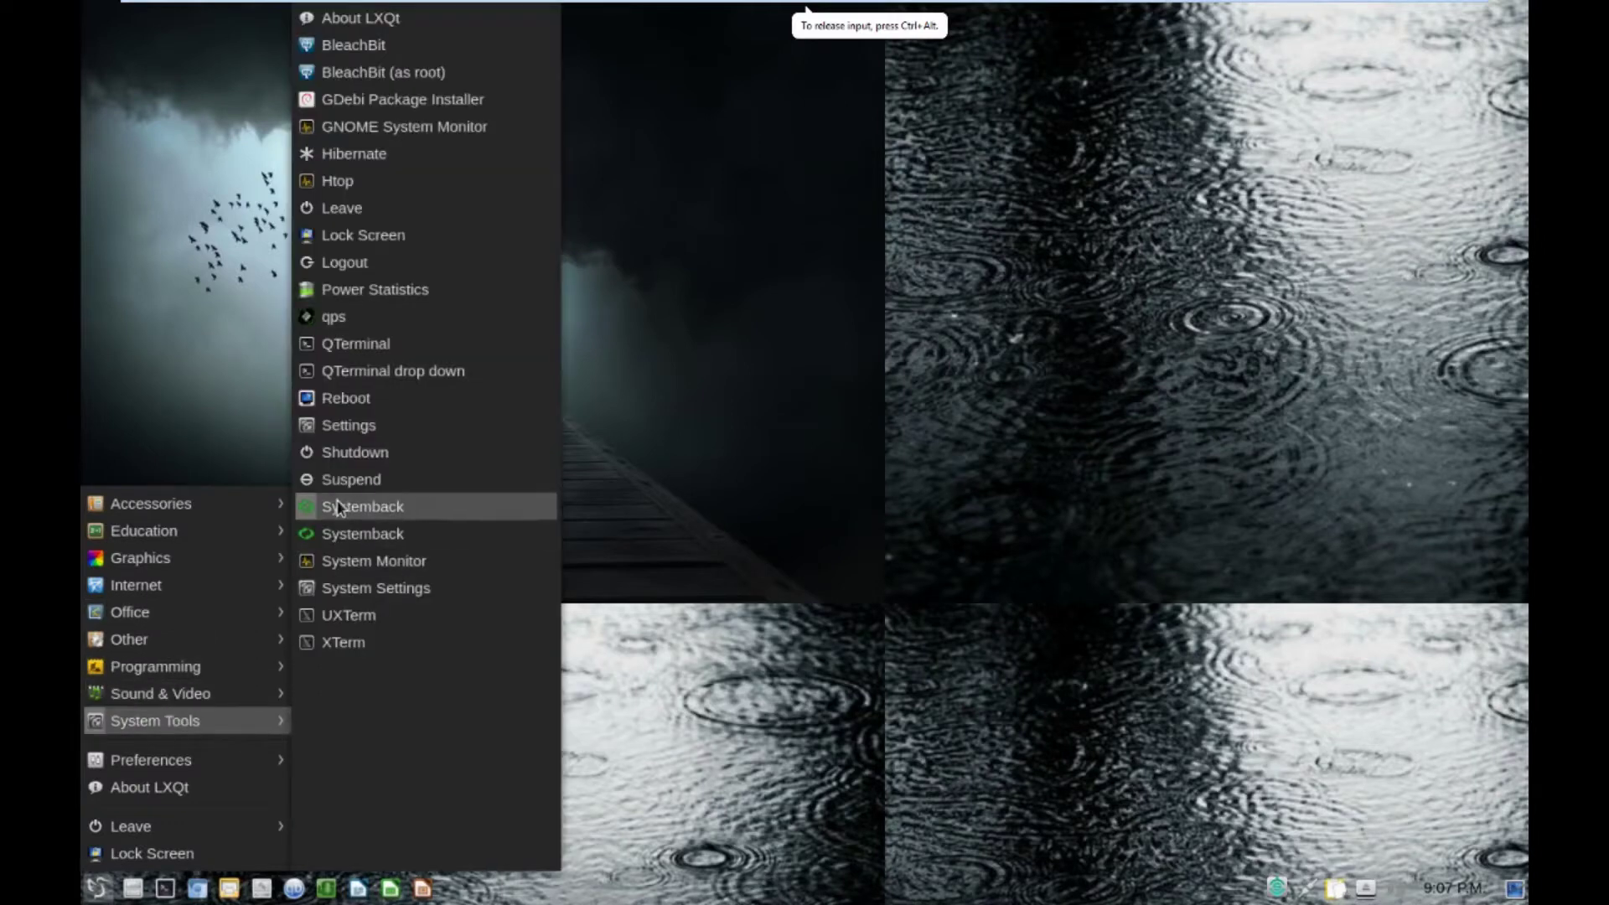
{"action": "left_click", "coordinate": [333, 421]}
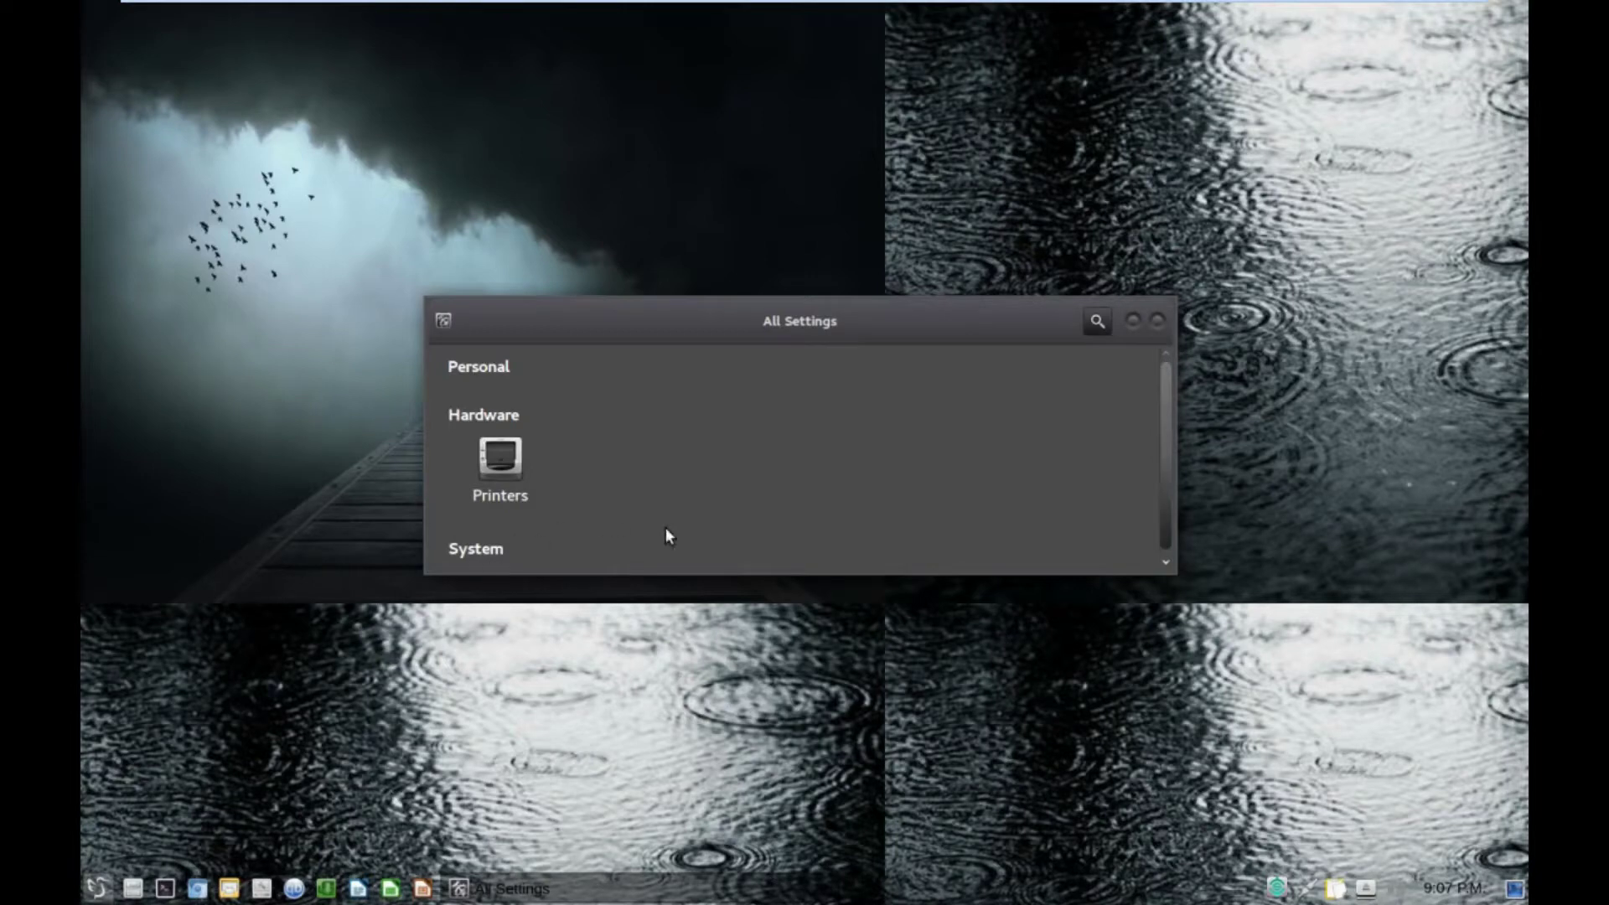
Close All Settings and show the Preferences > LXQt settings submenu.
{"action": "scroll", "coordinate": [666, 526], "scroll_direction": "down", "scroll_amount": 1}
{"action": "left_click", "coordinate": [1158, 325]}
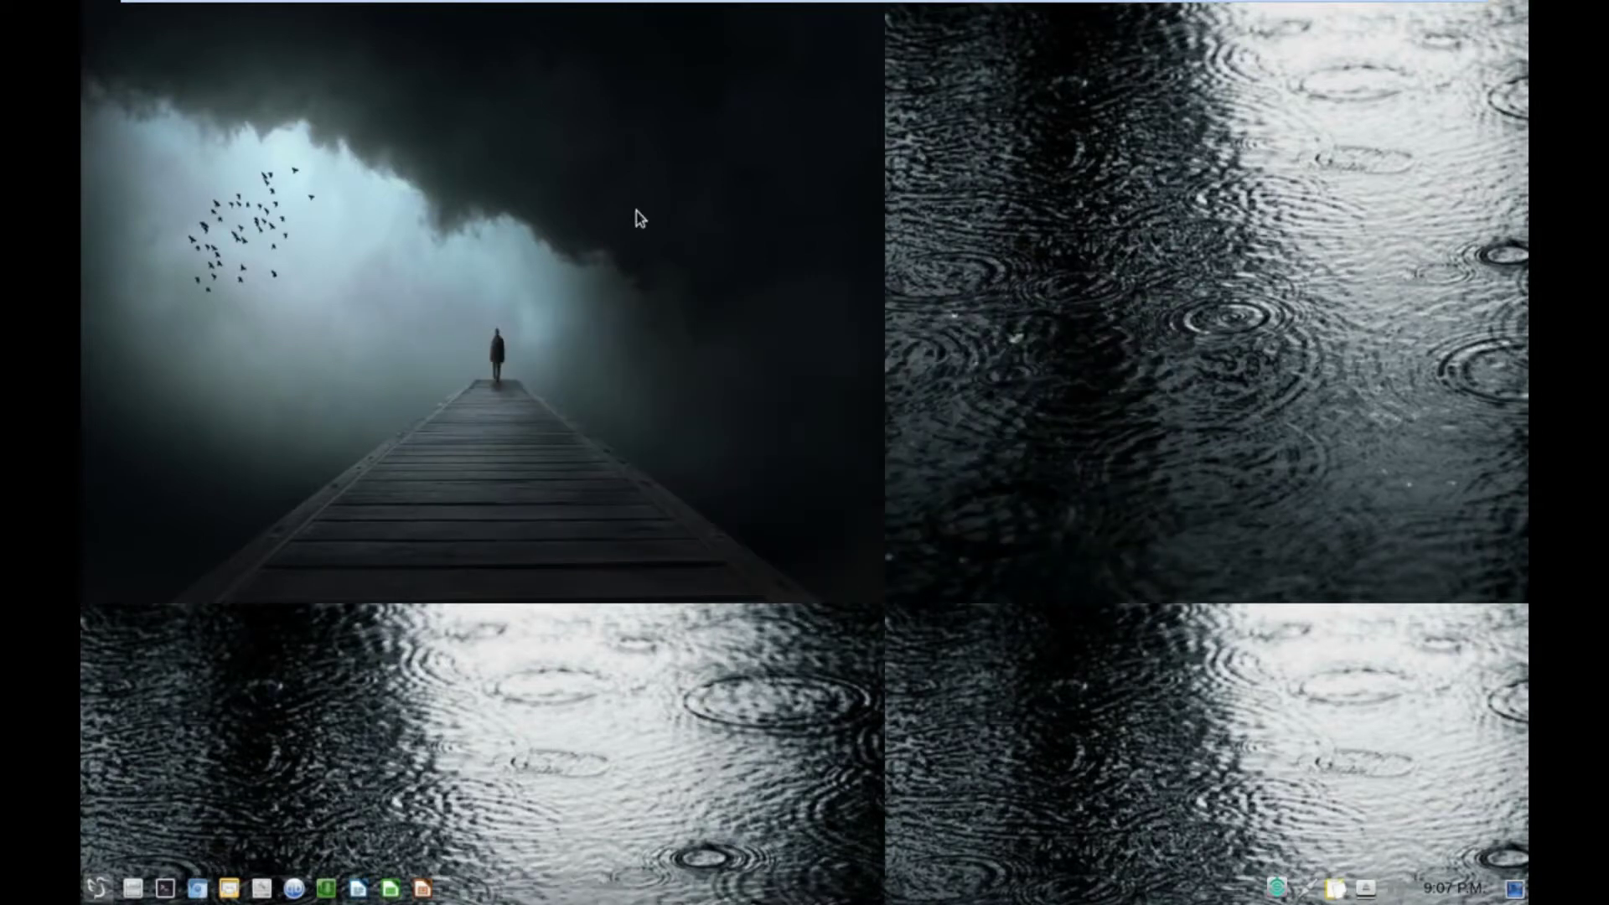
{"action": "left_click", "coordinate": [97, 890]}
{"action": "mouse_move", "coordinate": [189, 723]}
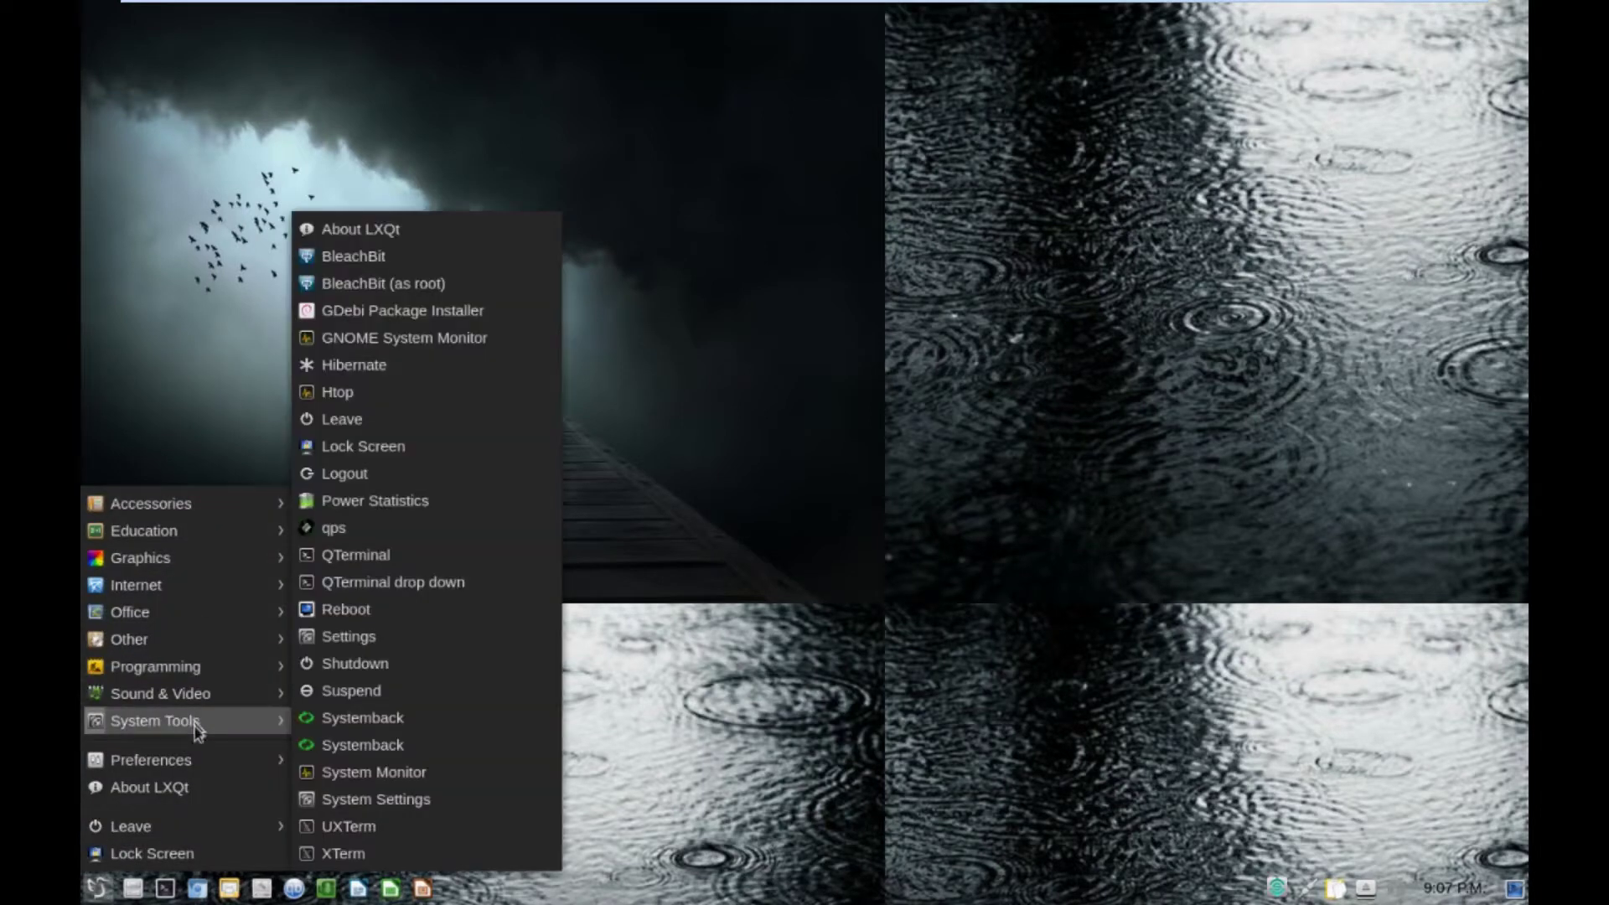
{"action": "mouse_move", "coordinate": [210, 759]}
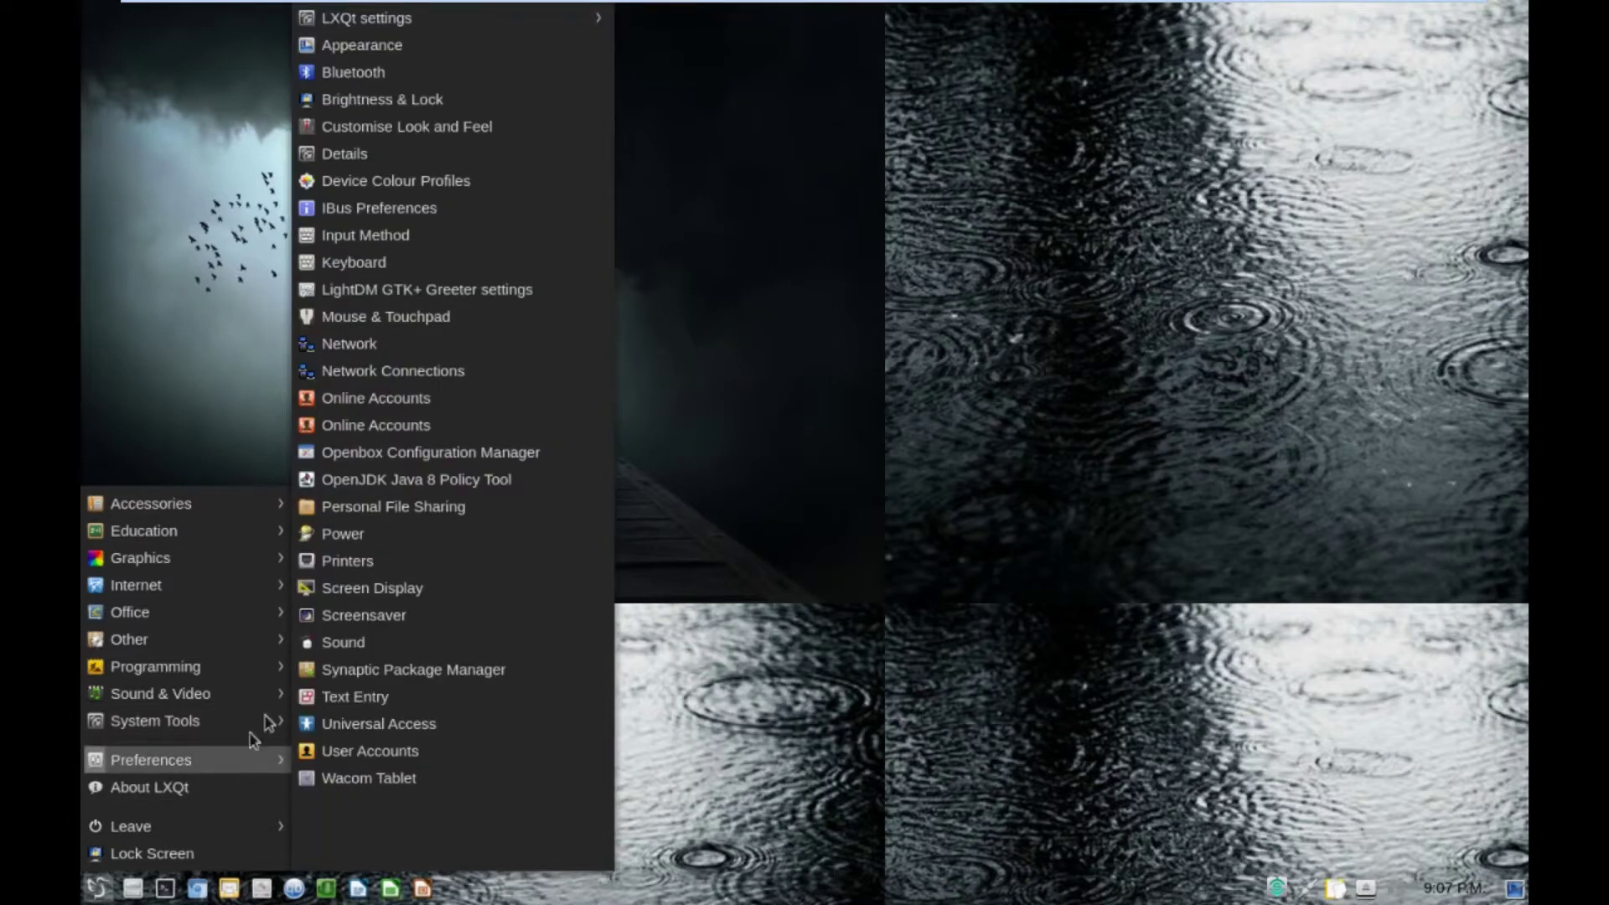
Try centred, then background-colour-only, then apply the 'Stretch to fit the screen' wallpaper mode.
{"action": "mouse_move", "coordinate": [591, 23]}
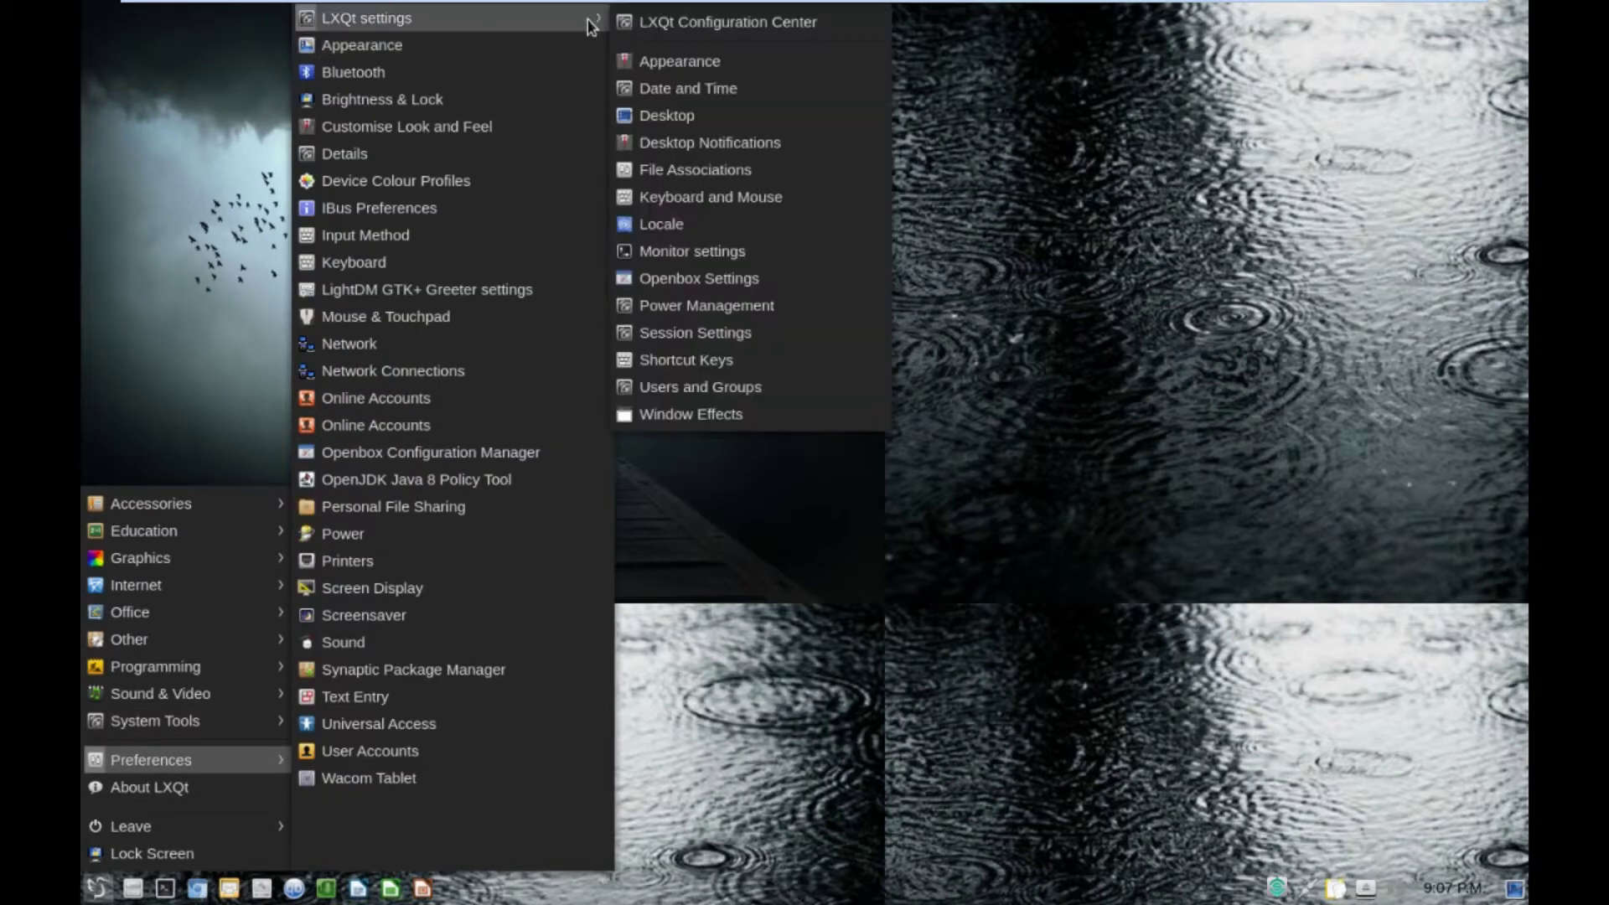
{"action": "left_click", "coordinate": [689, 119]}
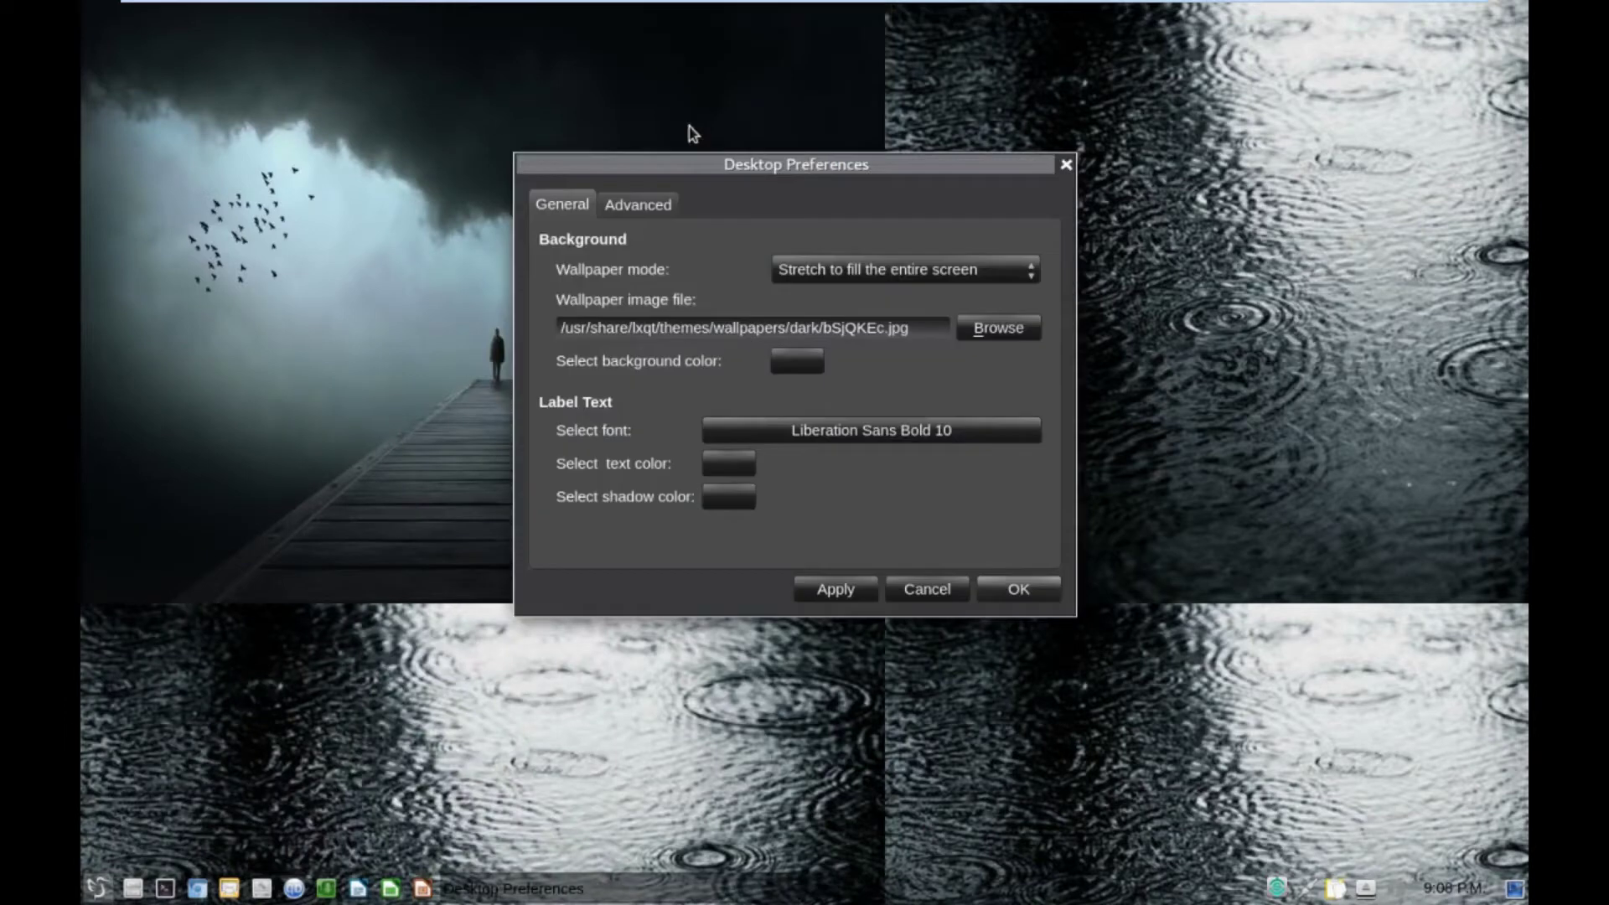
{"action": "left_click", "coordinate": [855, 275]}
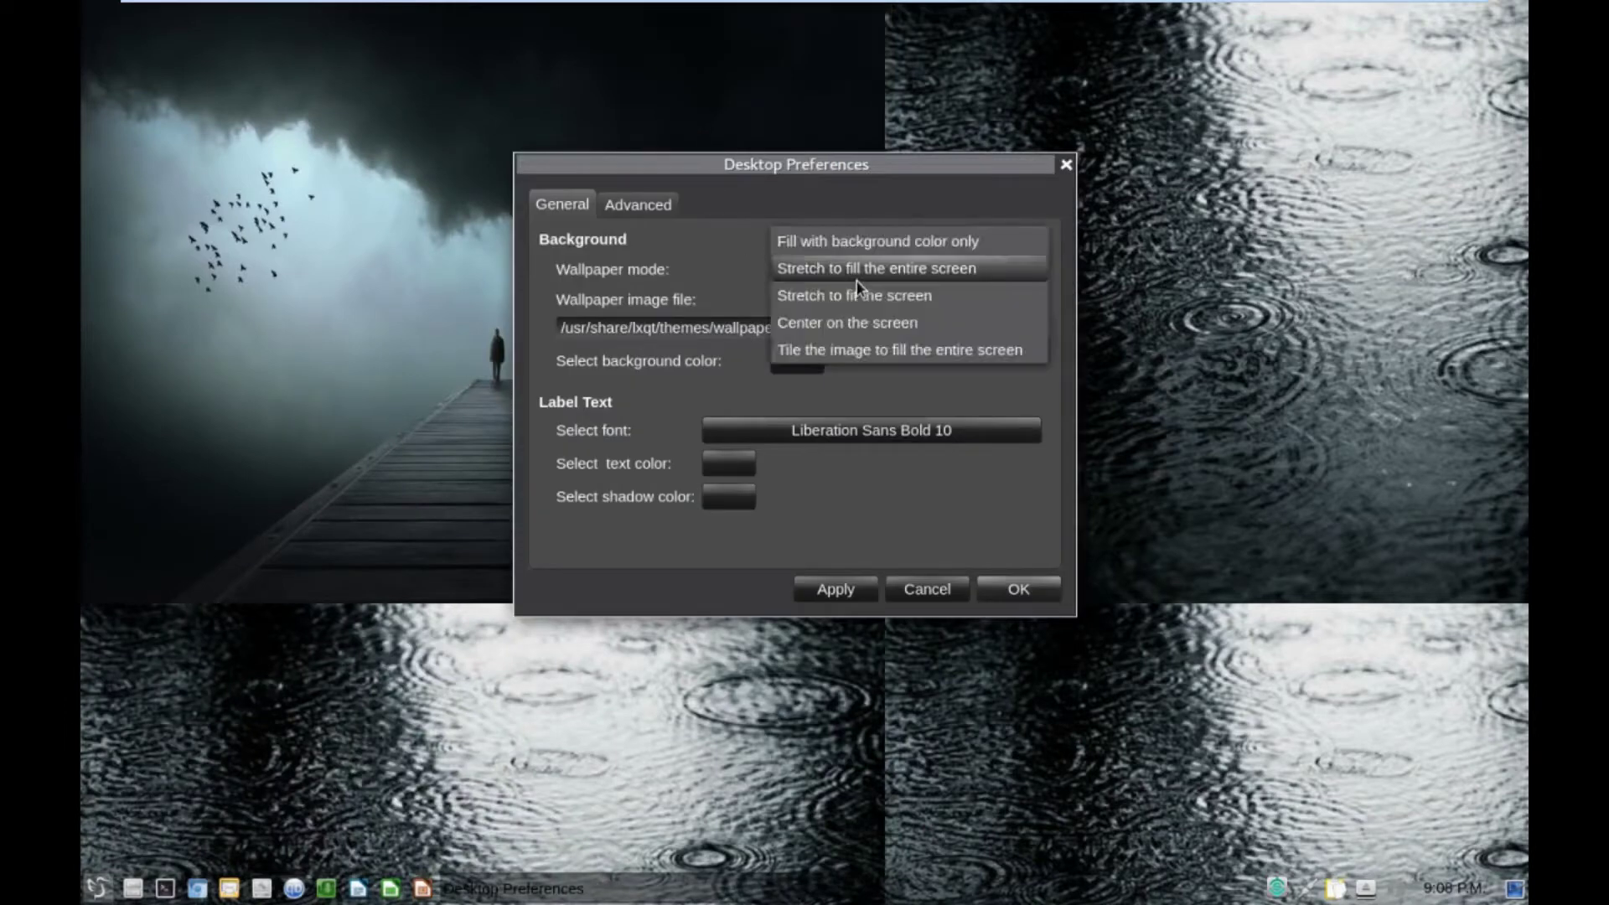
{"action": "left_click", "coordinate": [834, 322]}
{"action": "left_click", "coordinate": [831, 591]}
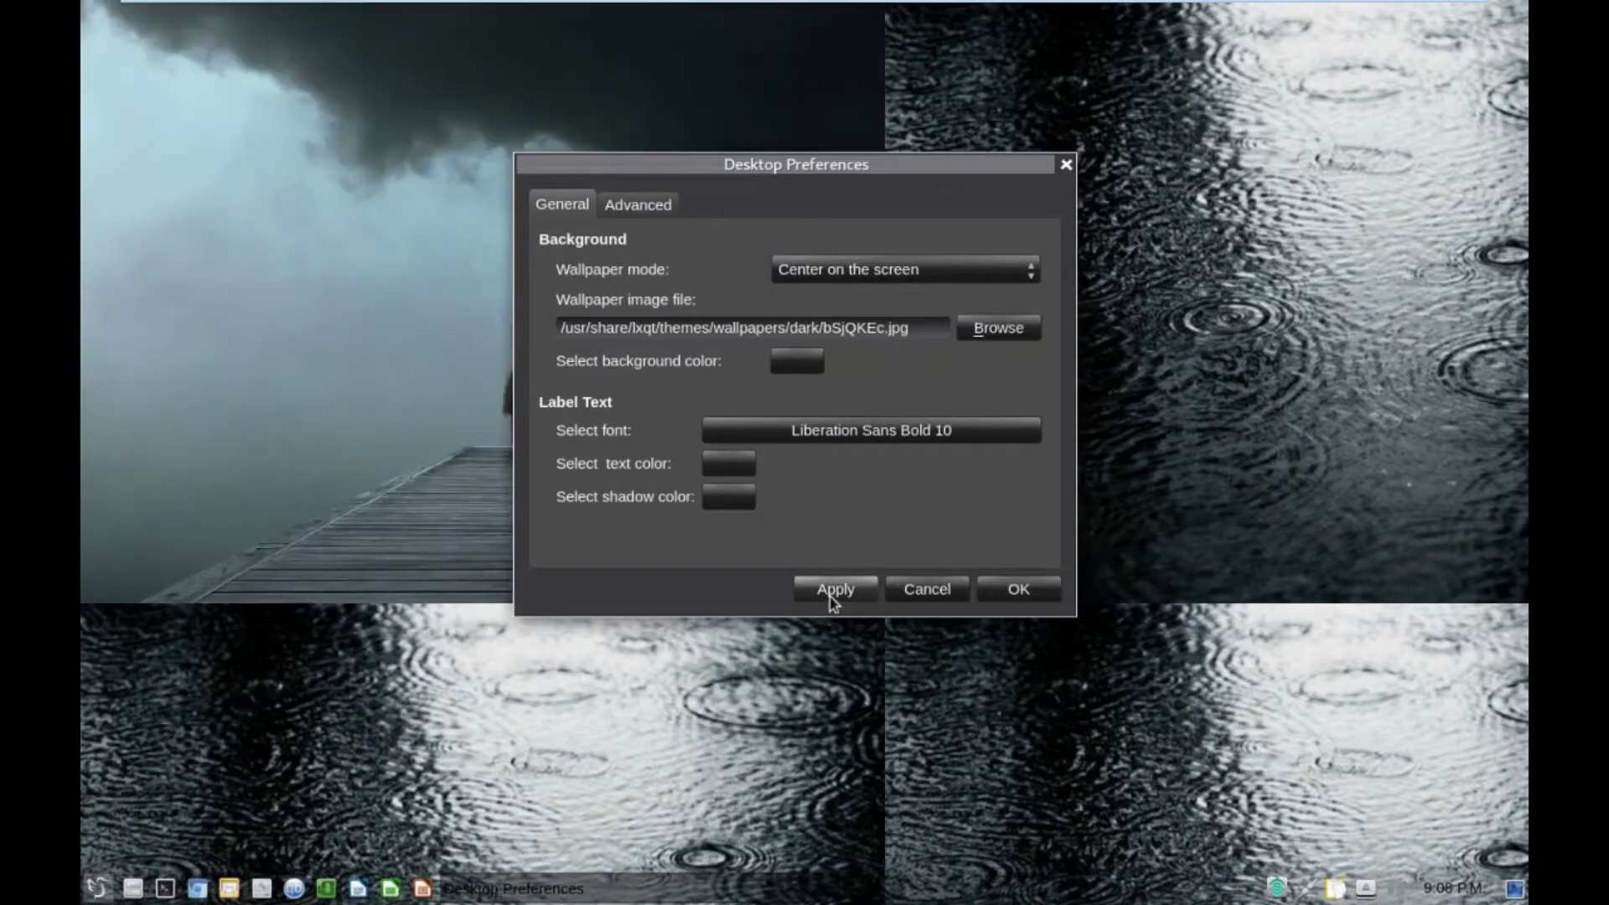
{"action": "left_click", "coordinate": [841, 280]}
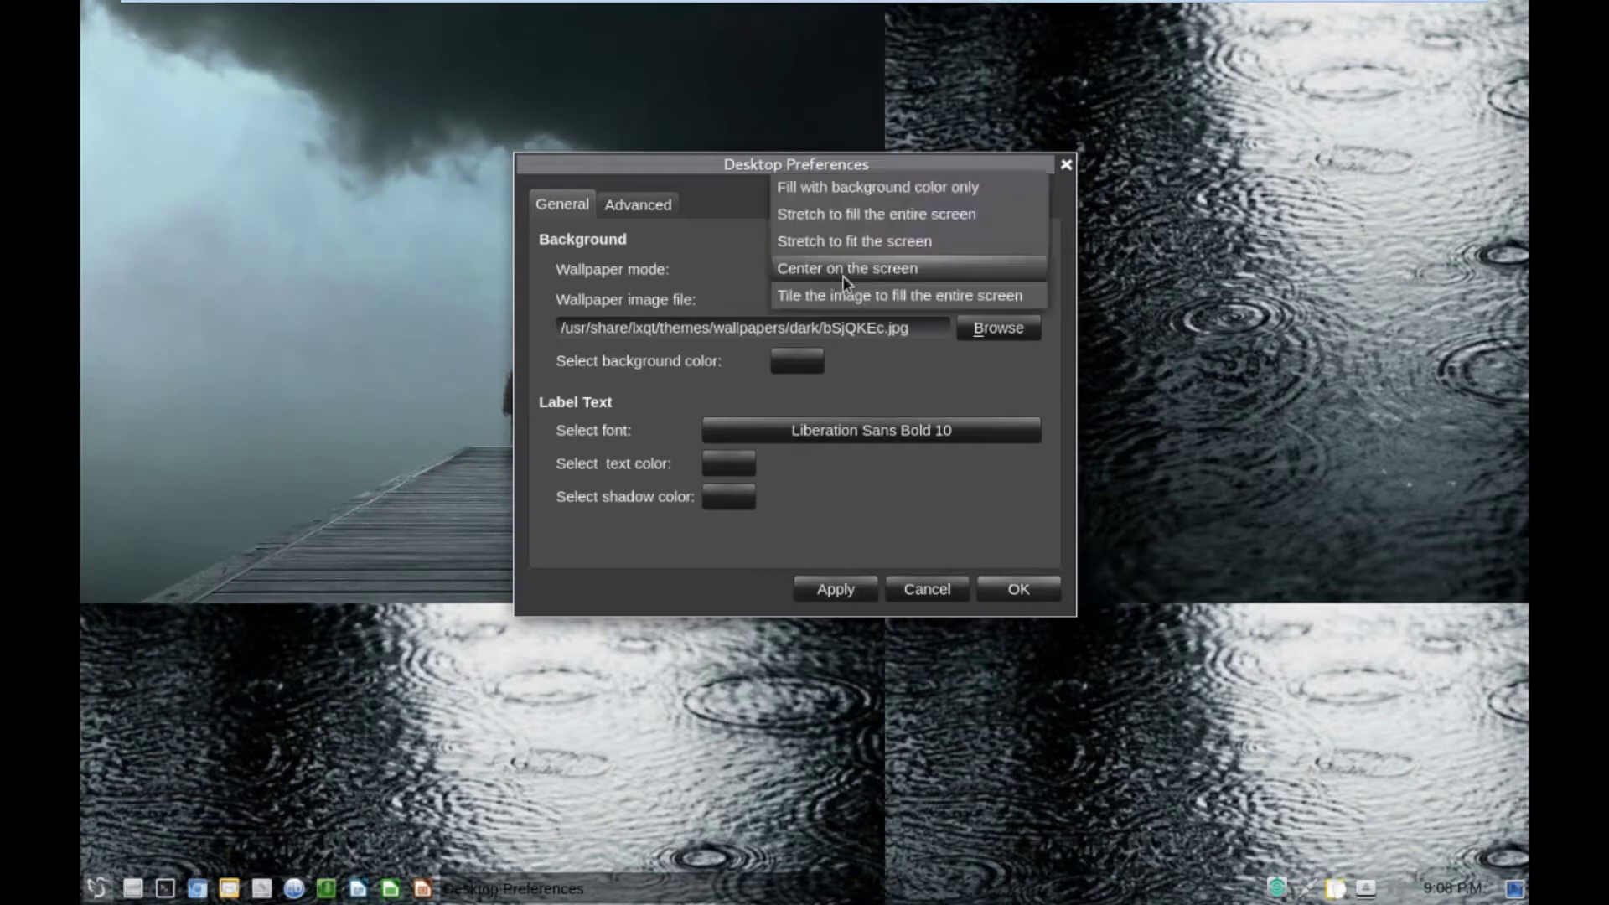
{"action": "left_click", "coordinate": [838, 187]}
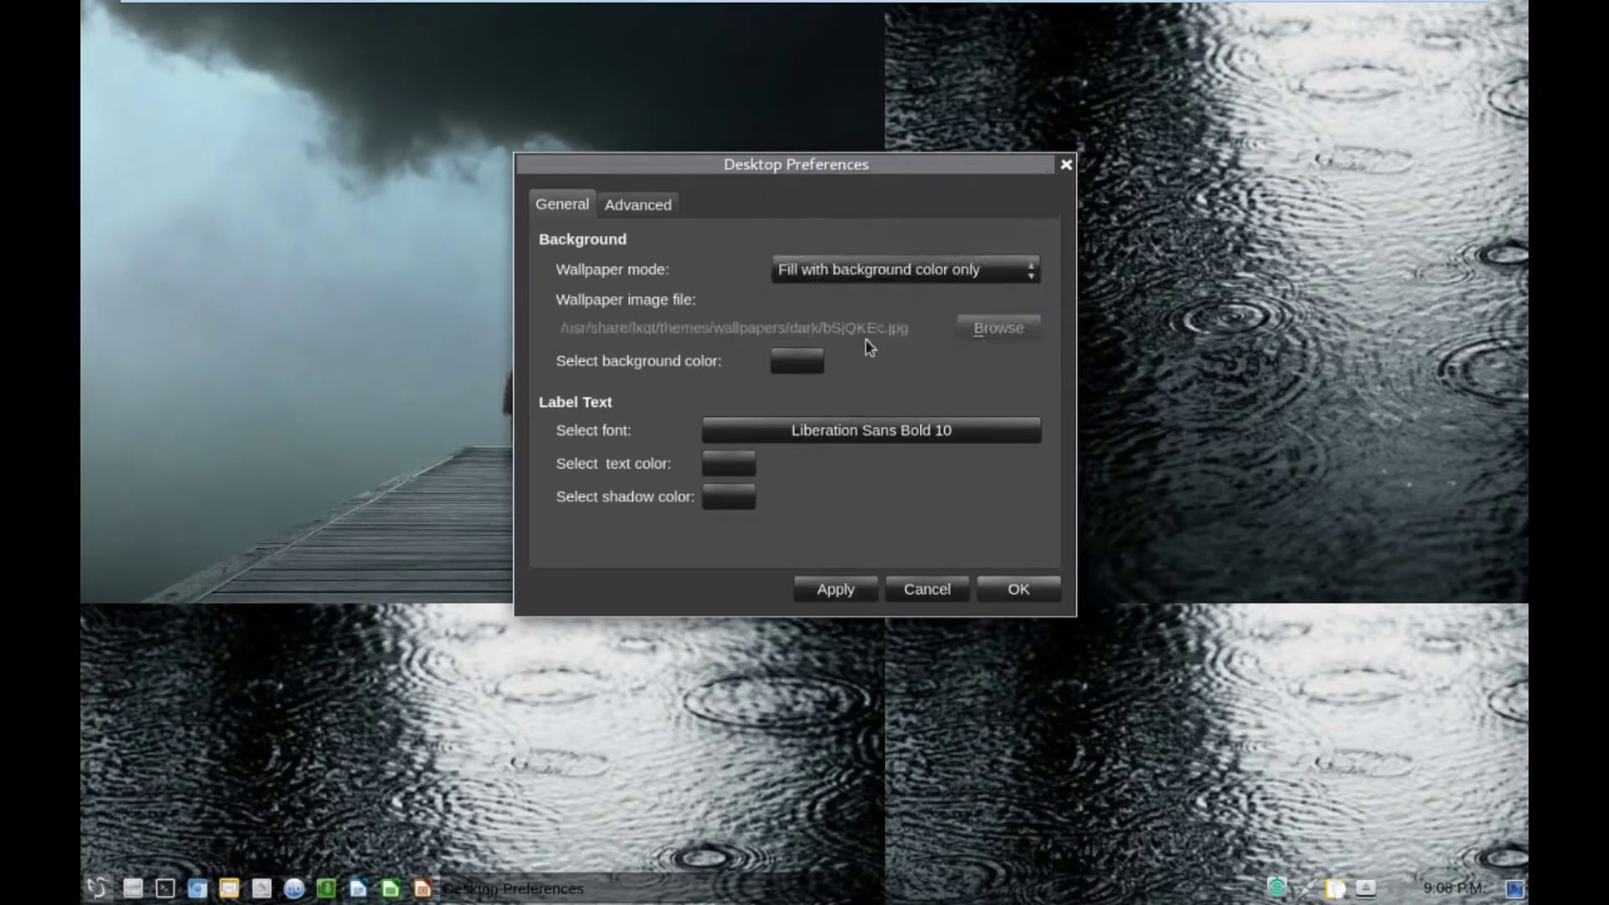
{"action": "left_click", "coordinate": [836, 591]}
{"action": "left_click", "coordinate": [871, 272]}
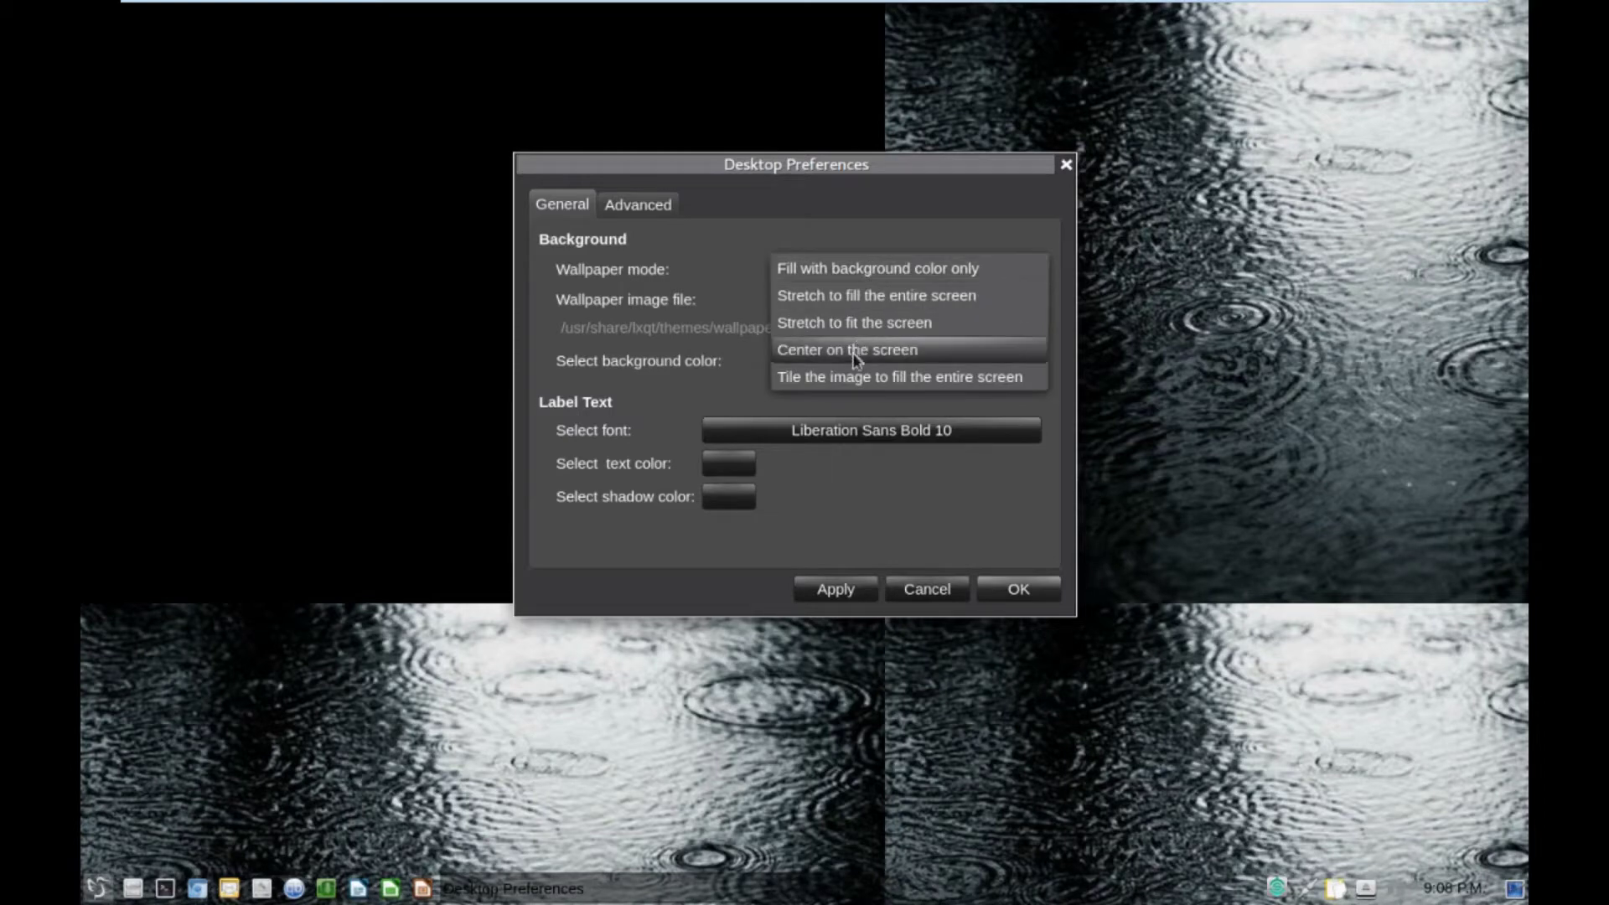
{"action": "left_click", "coordinate": [863, 323]}
{"action": "left_click", "coordinate": [827, 592]}
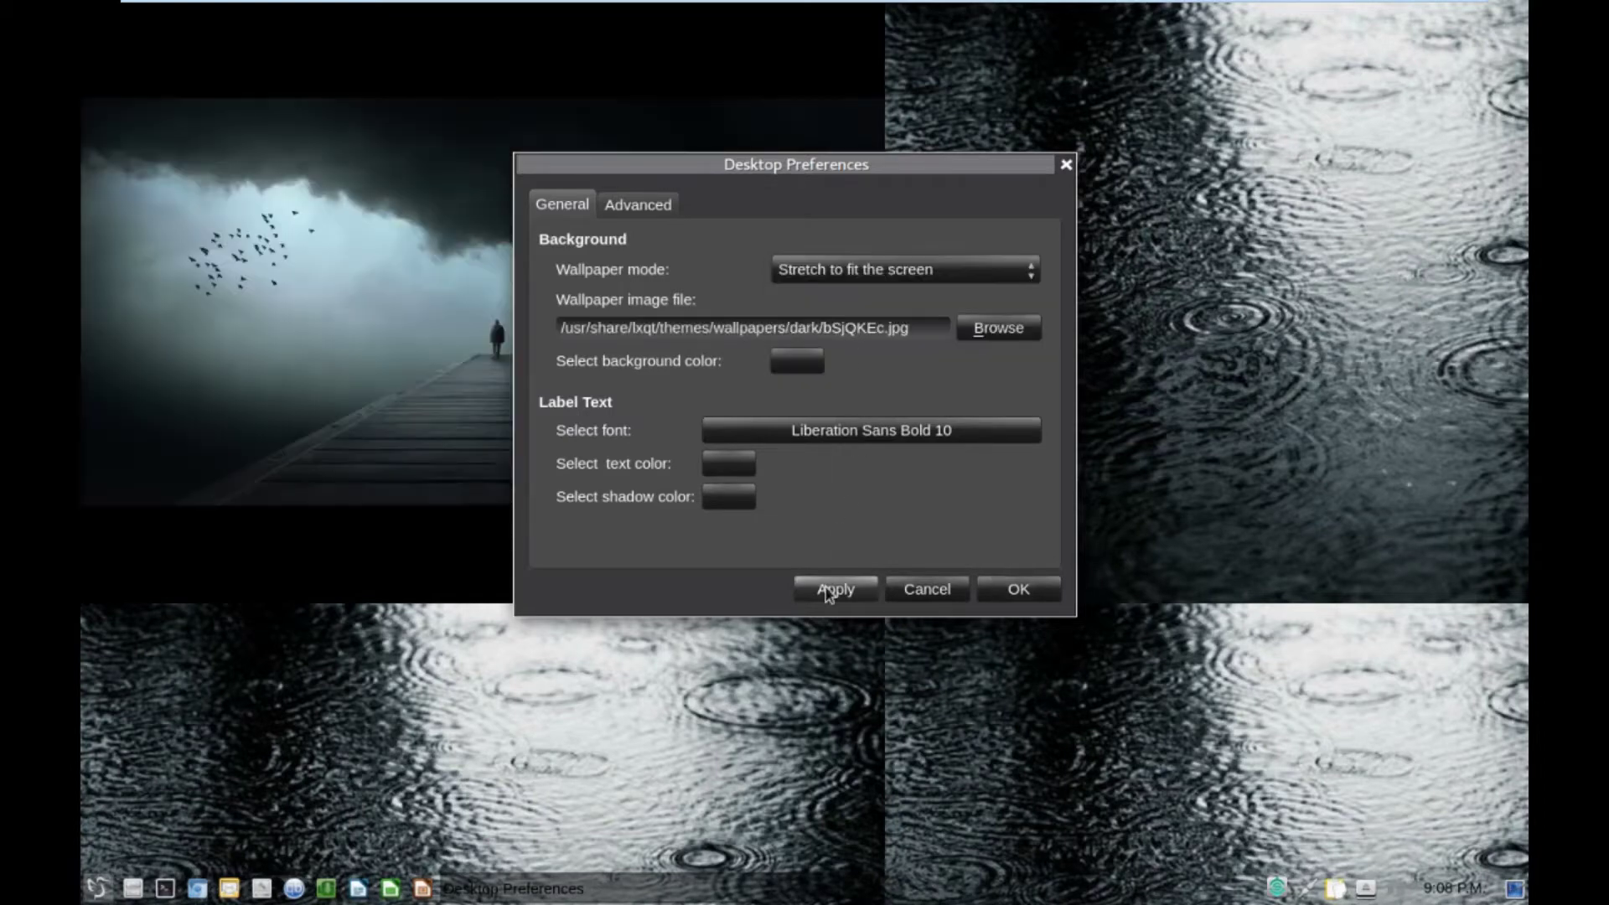
Uncheck 'Show menus provided by window managers' on the Advanced tab and confirm with OK.
{"action": "left_click", "coordinate": [645, 206]}
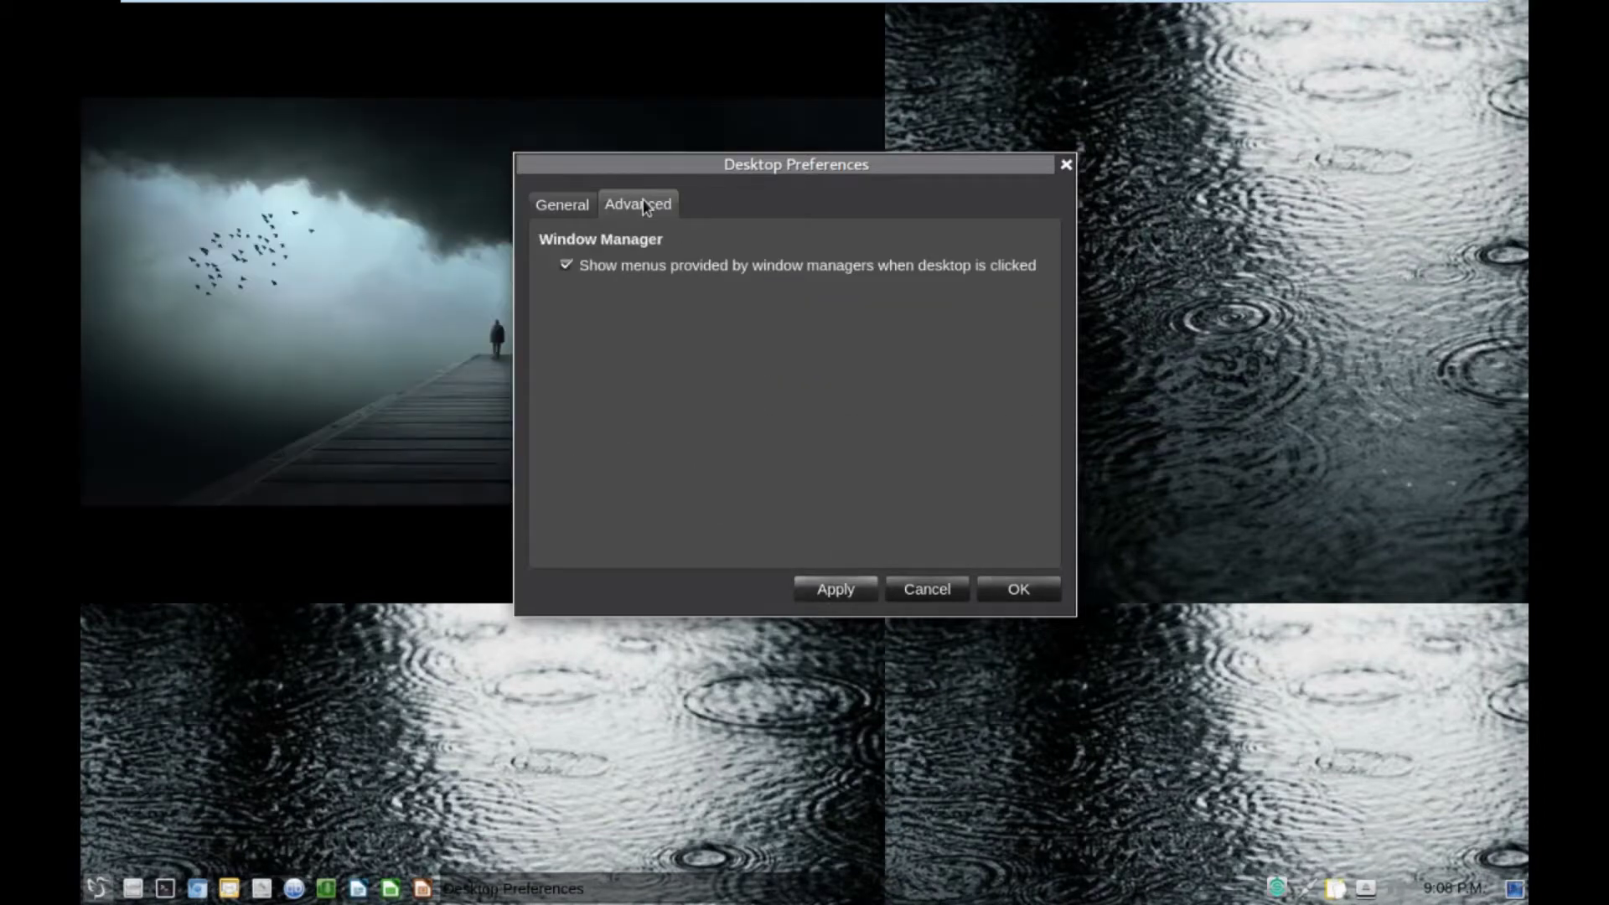
{"action": "left_click", "coordinate": [620, 266]}
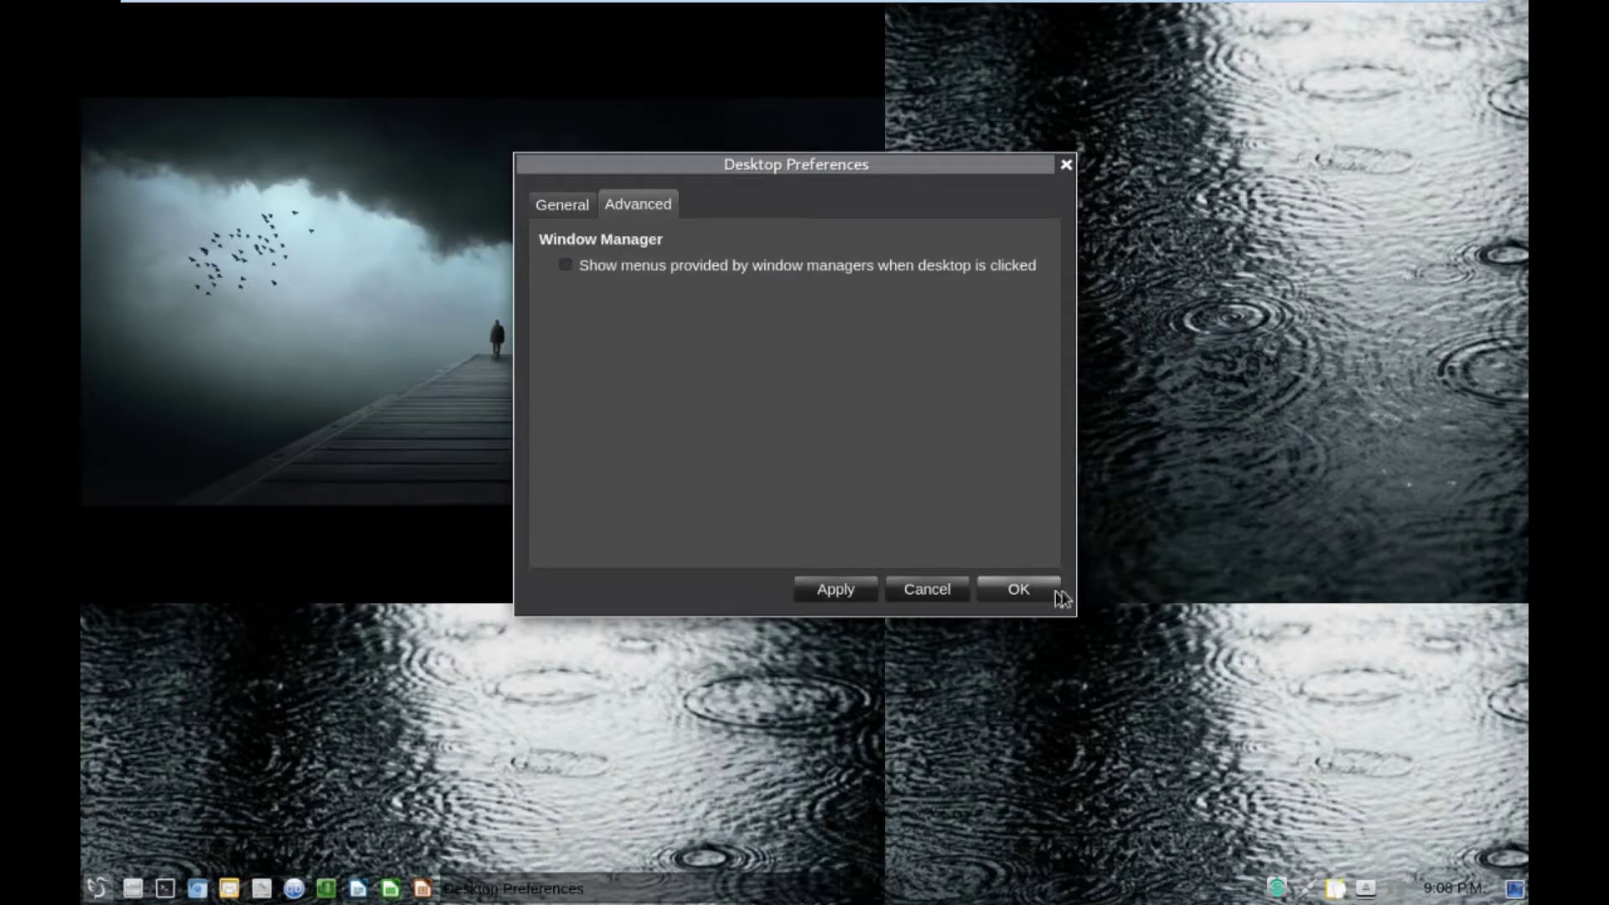
{"action": "left_click", "coordinate": [1005, 586]}
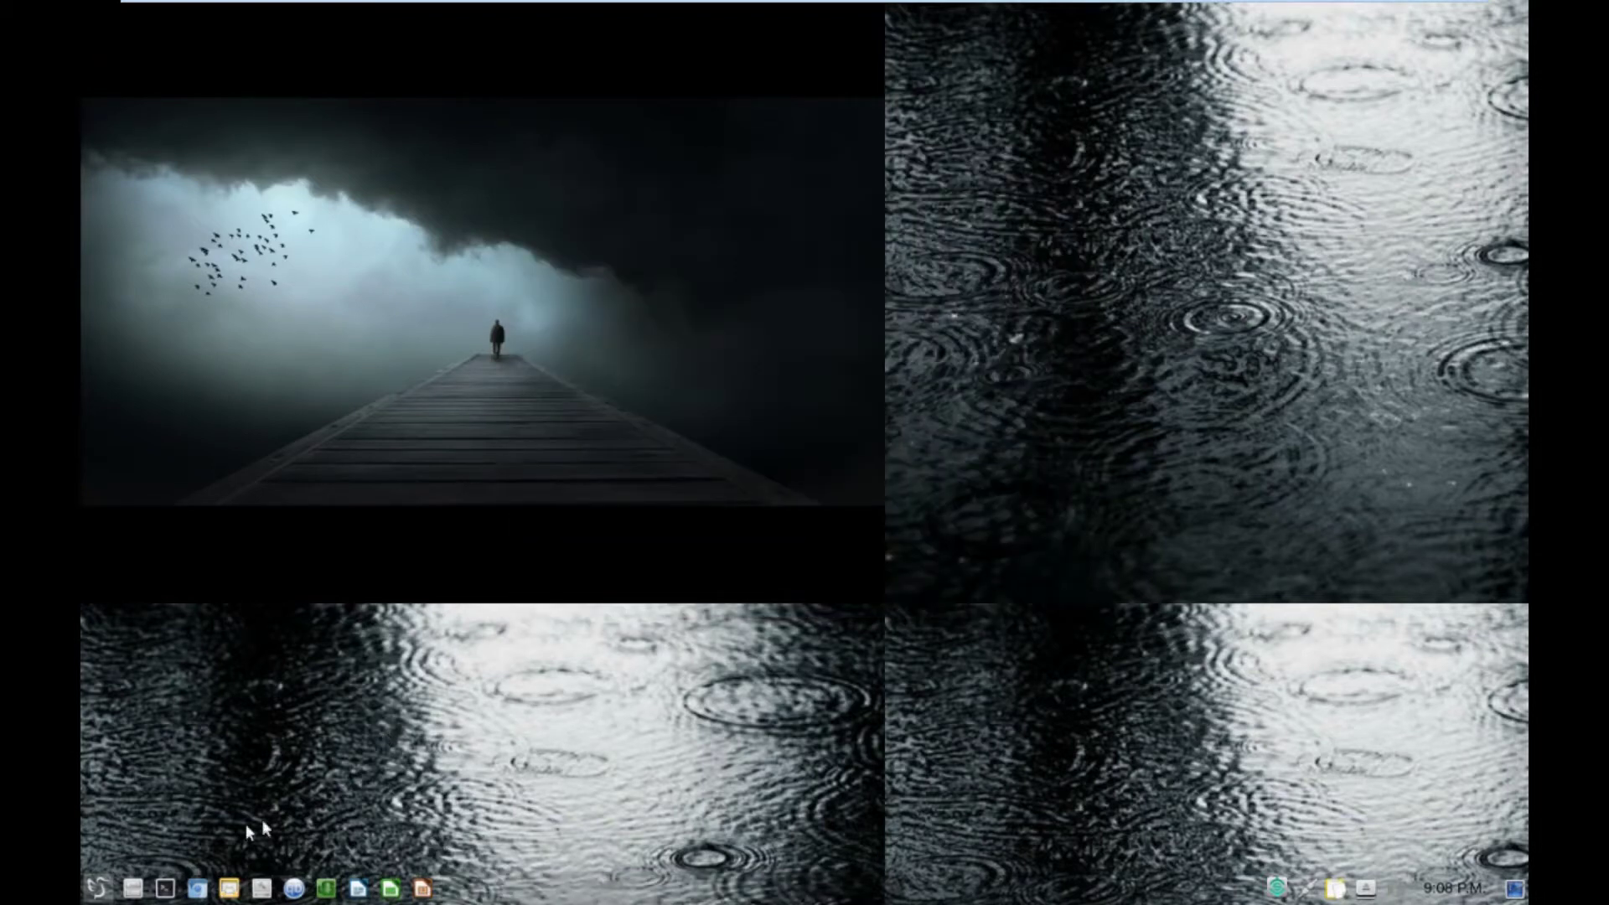
Launch Firefox Web Browser from the Internet menu, then close it.
{"action": "left_click", "coordinate": [96, 890]}
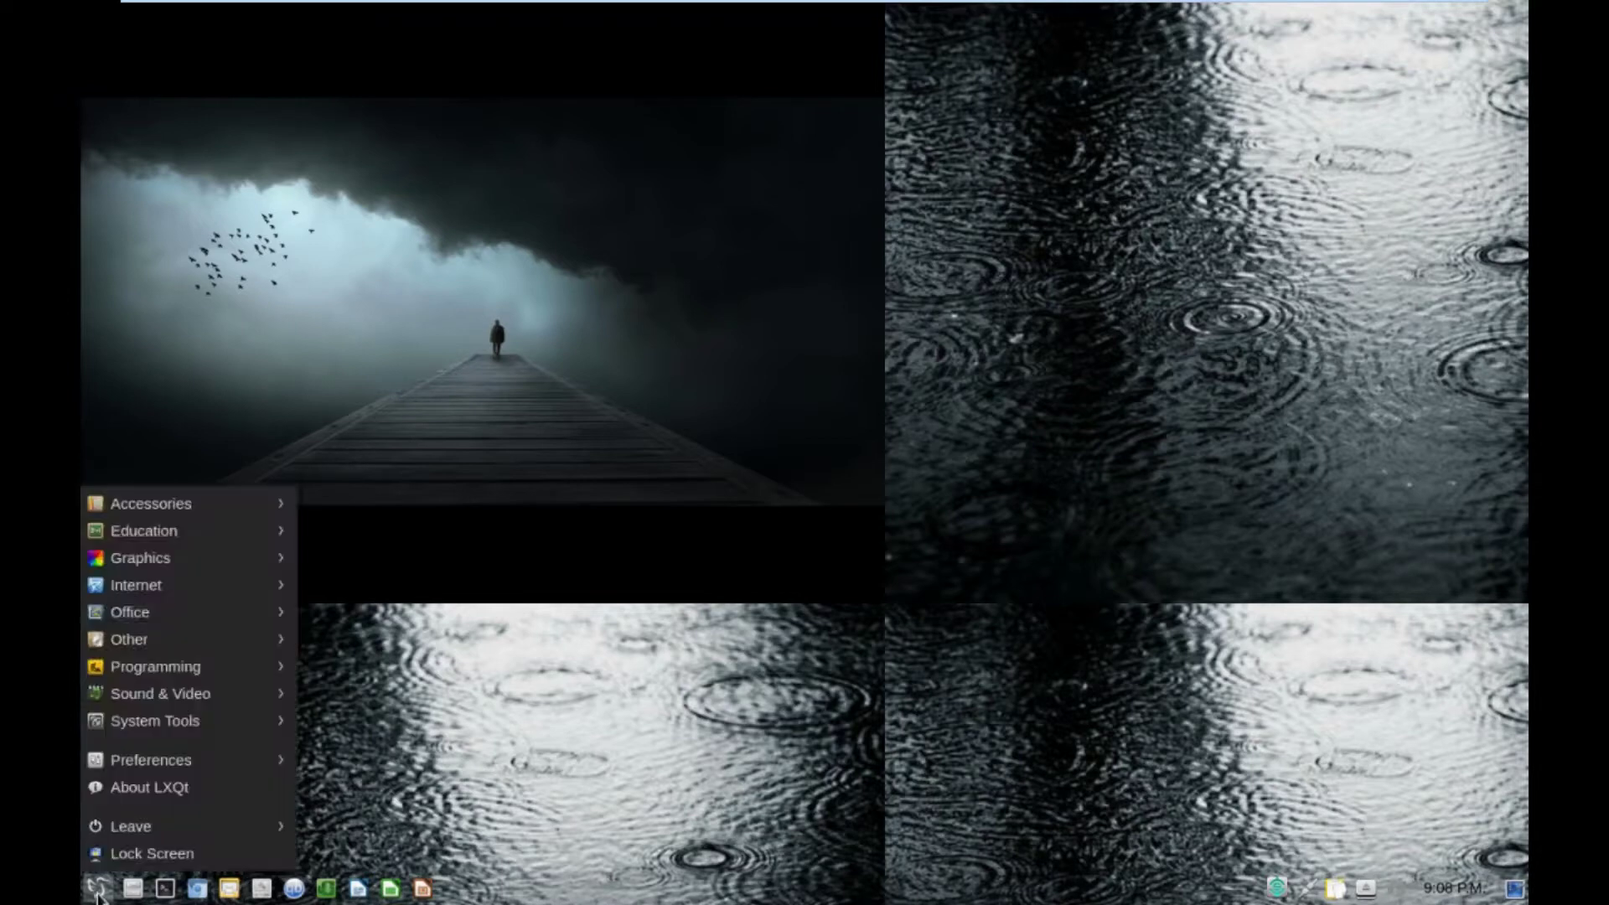
{"action": "mouse_move", "coordinate": [164, 766]}
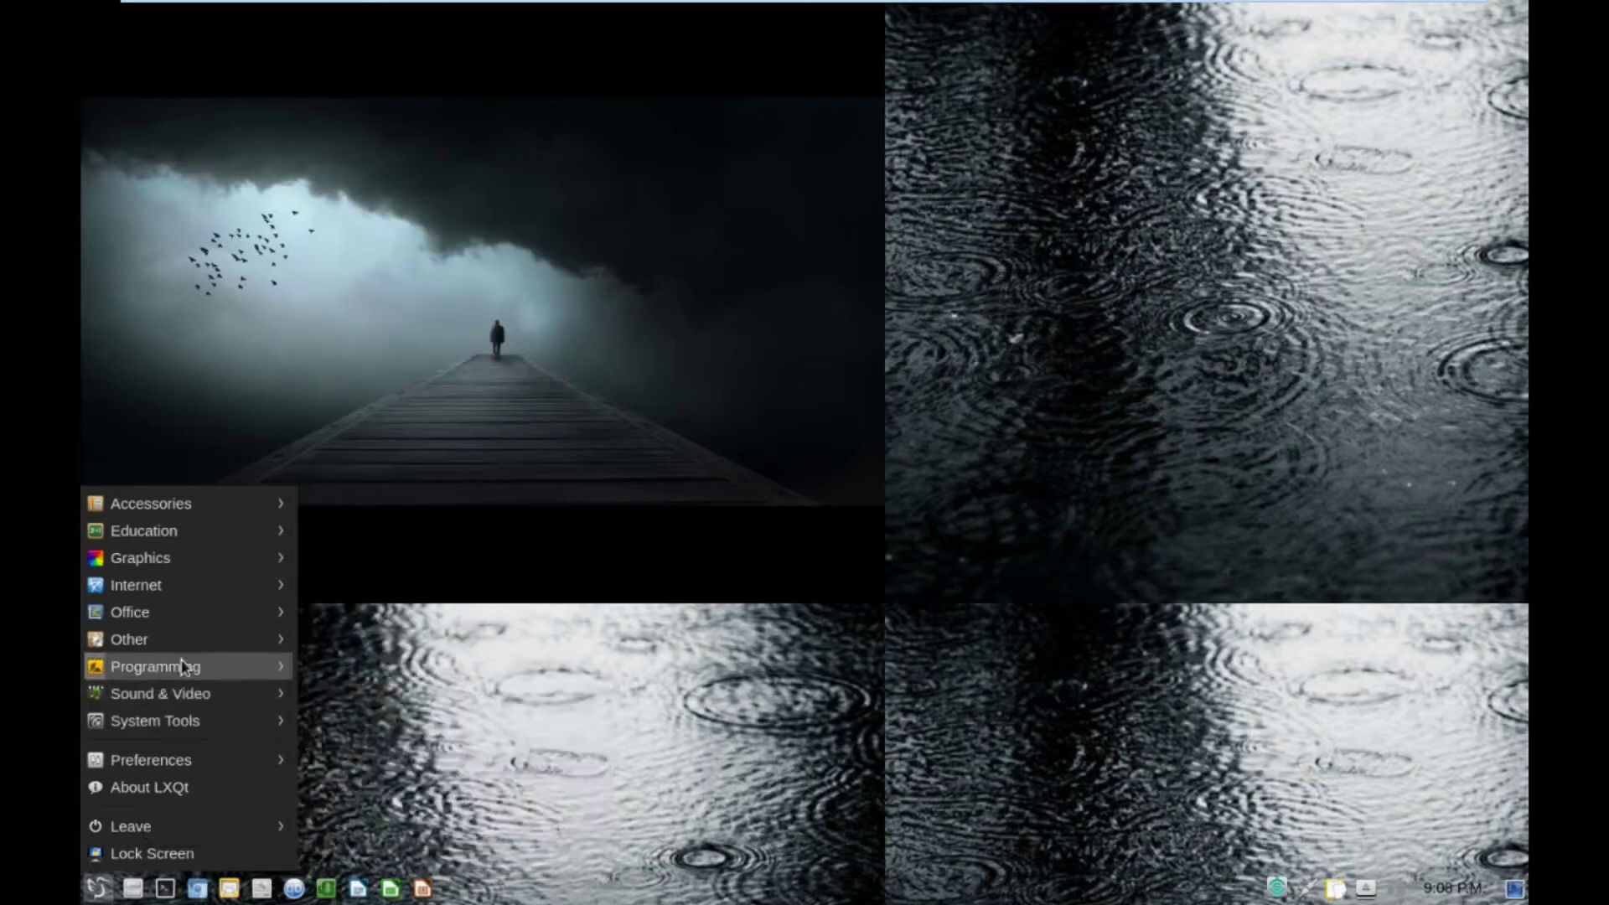
{"action": "mouse_move", "coordinate": [202, 595]}
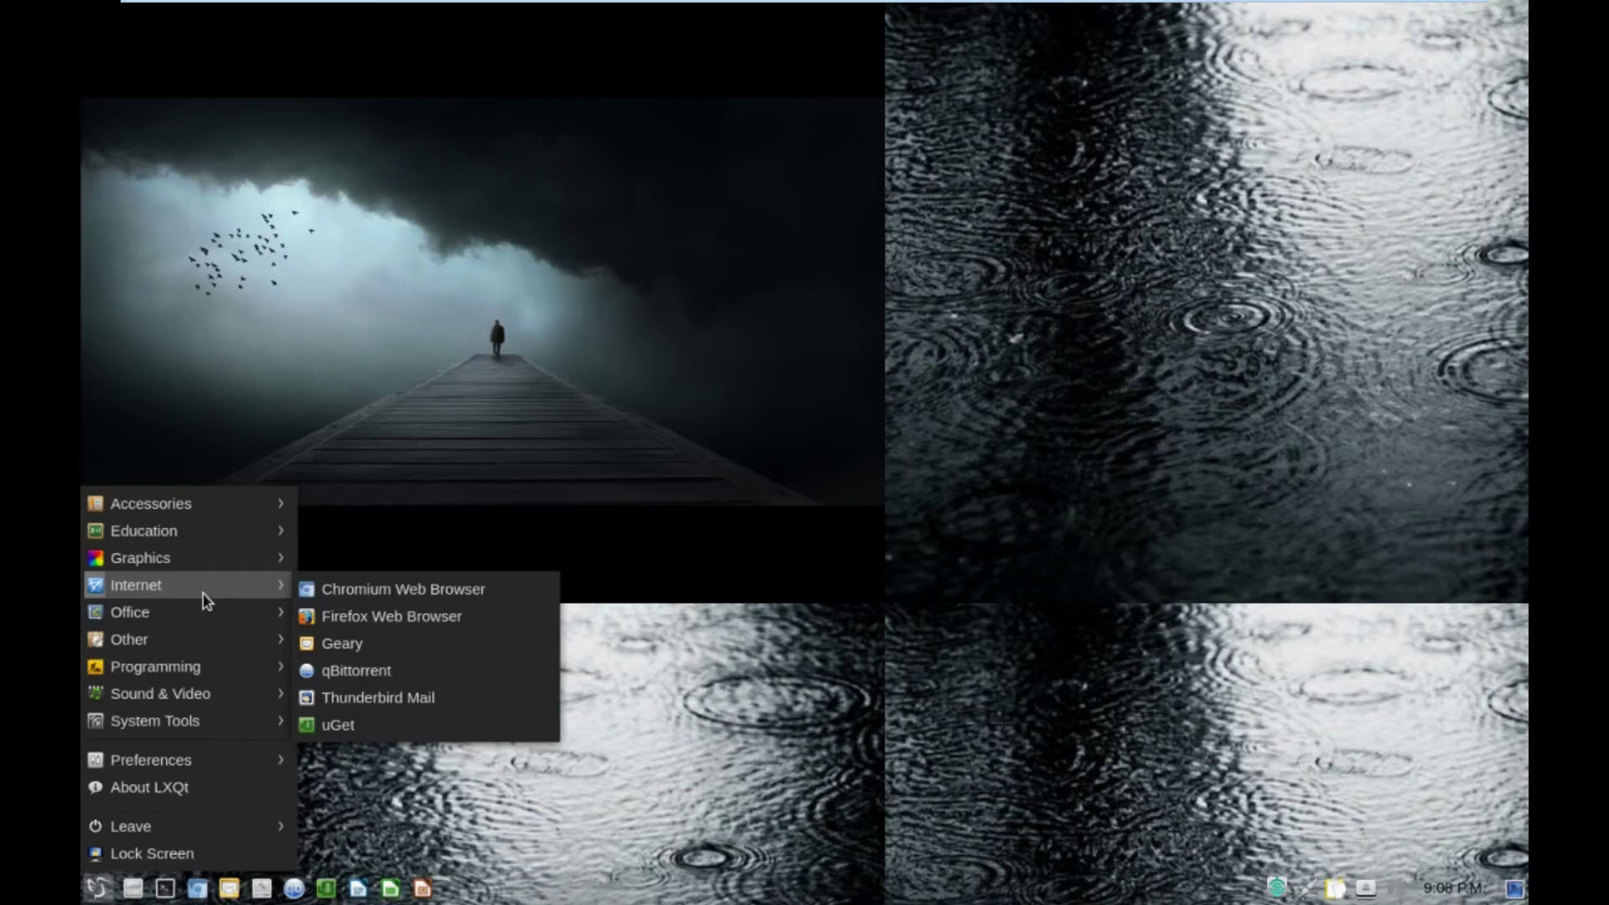
{"action": "left_click", "coordinate": [335, 622]}
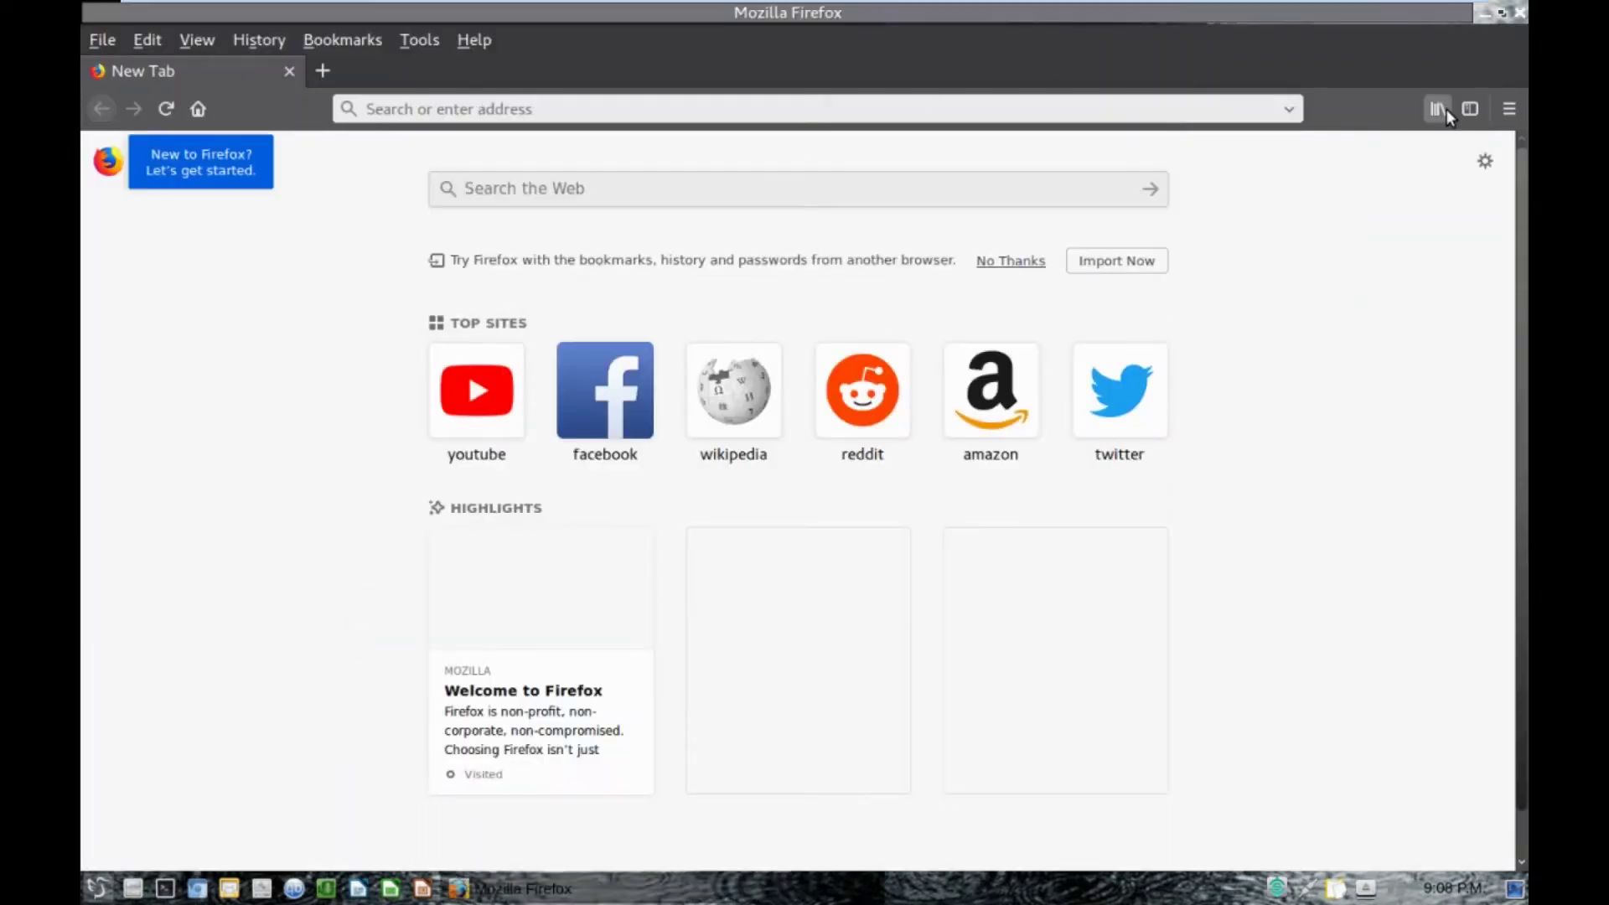
{"action": "left_click", "coordinate": [1519, 14]}
Apply the 'Tile the image to fill the entire screen' wallpaper mode and confirm with OK.
{"action": "right_click", "coordinate": [642, 369]}
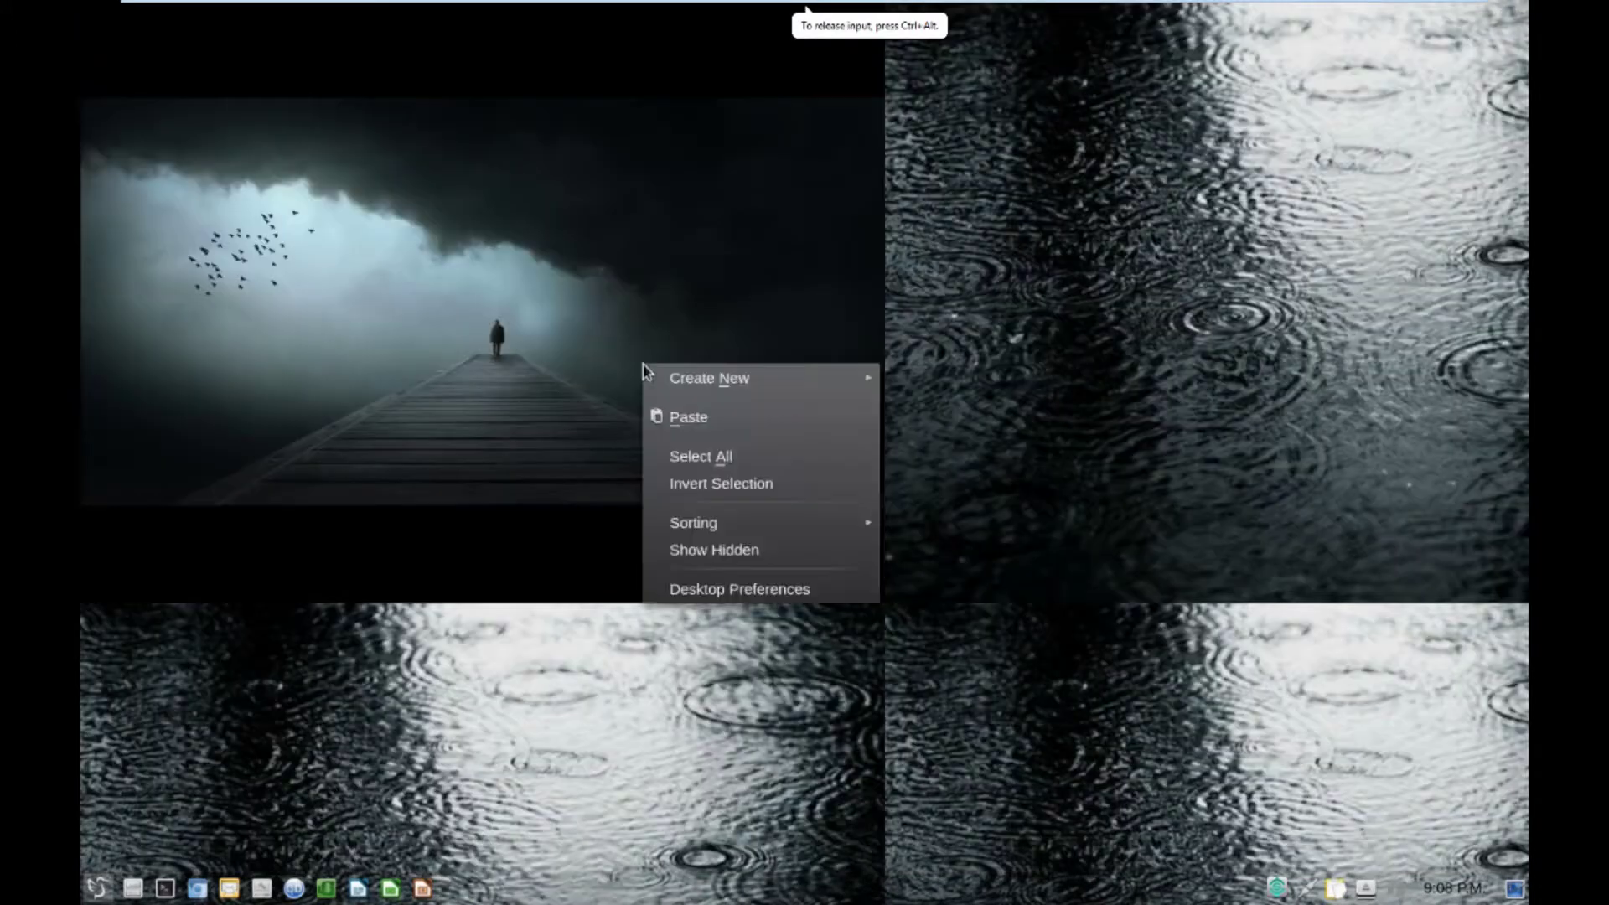
{"action": "left_click", "coordinate": [719, 586]}
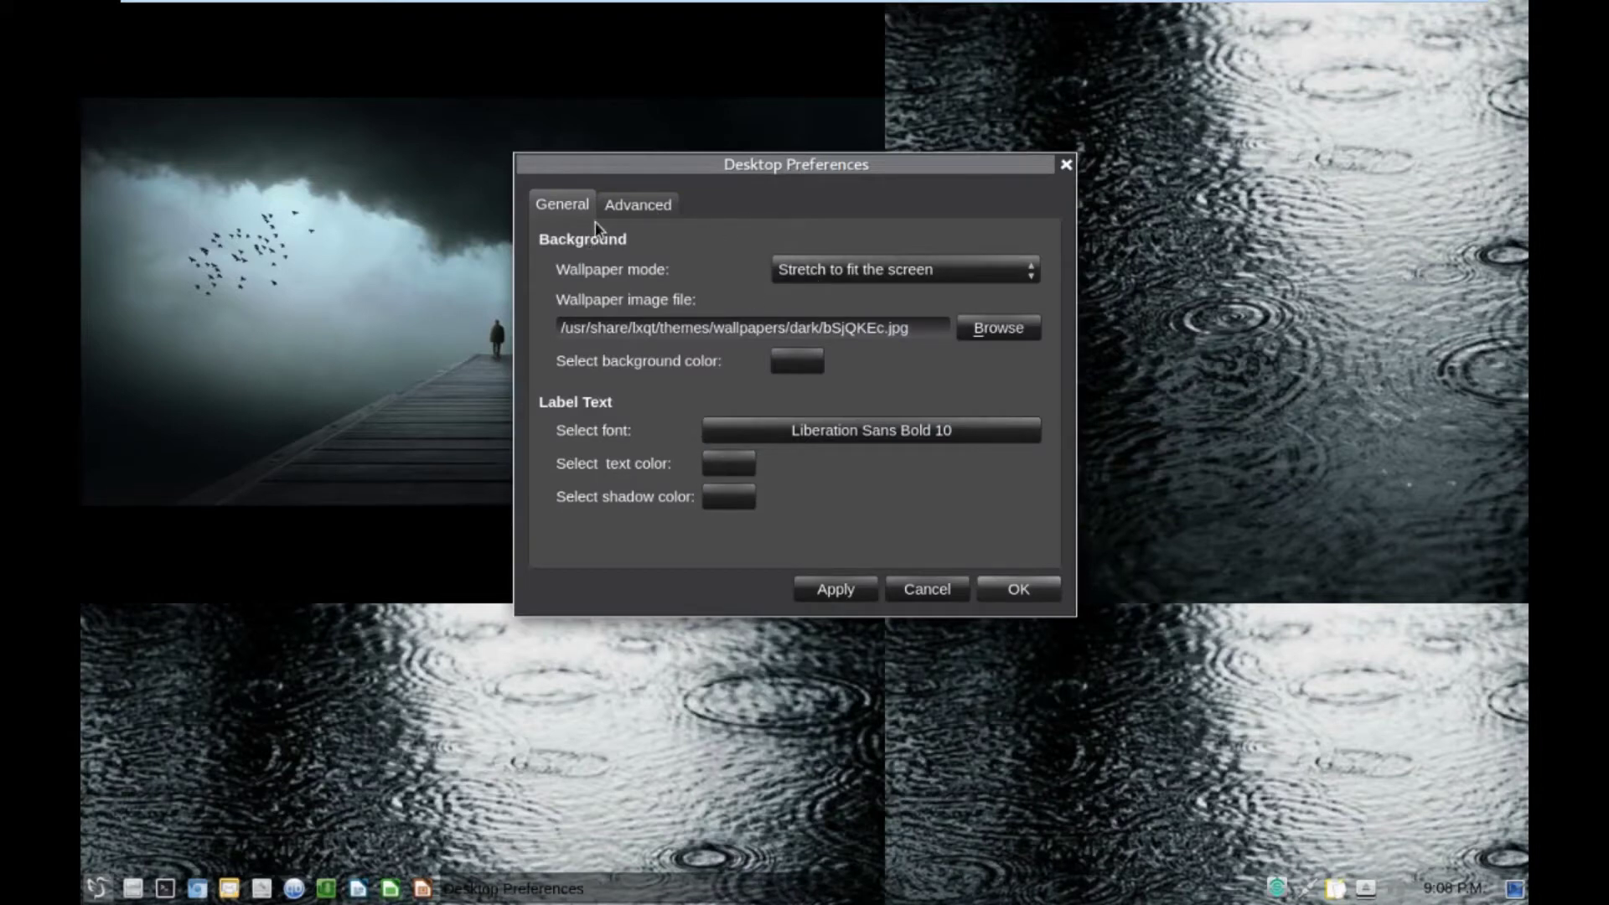
{"action": "left_click", "coordinate": [619, 209]}
{"action": "left_click", "coordinate": [549, 205]}
{"action": "left_click", "coordinate": [909, 268]}
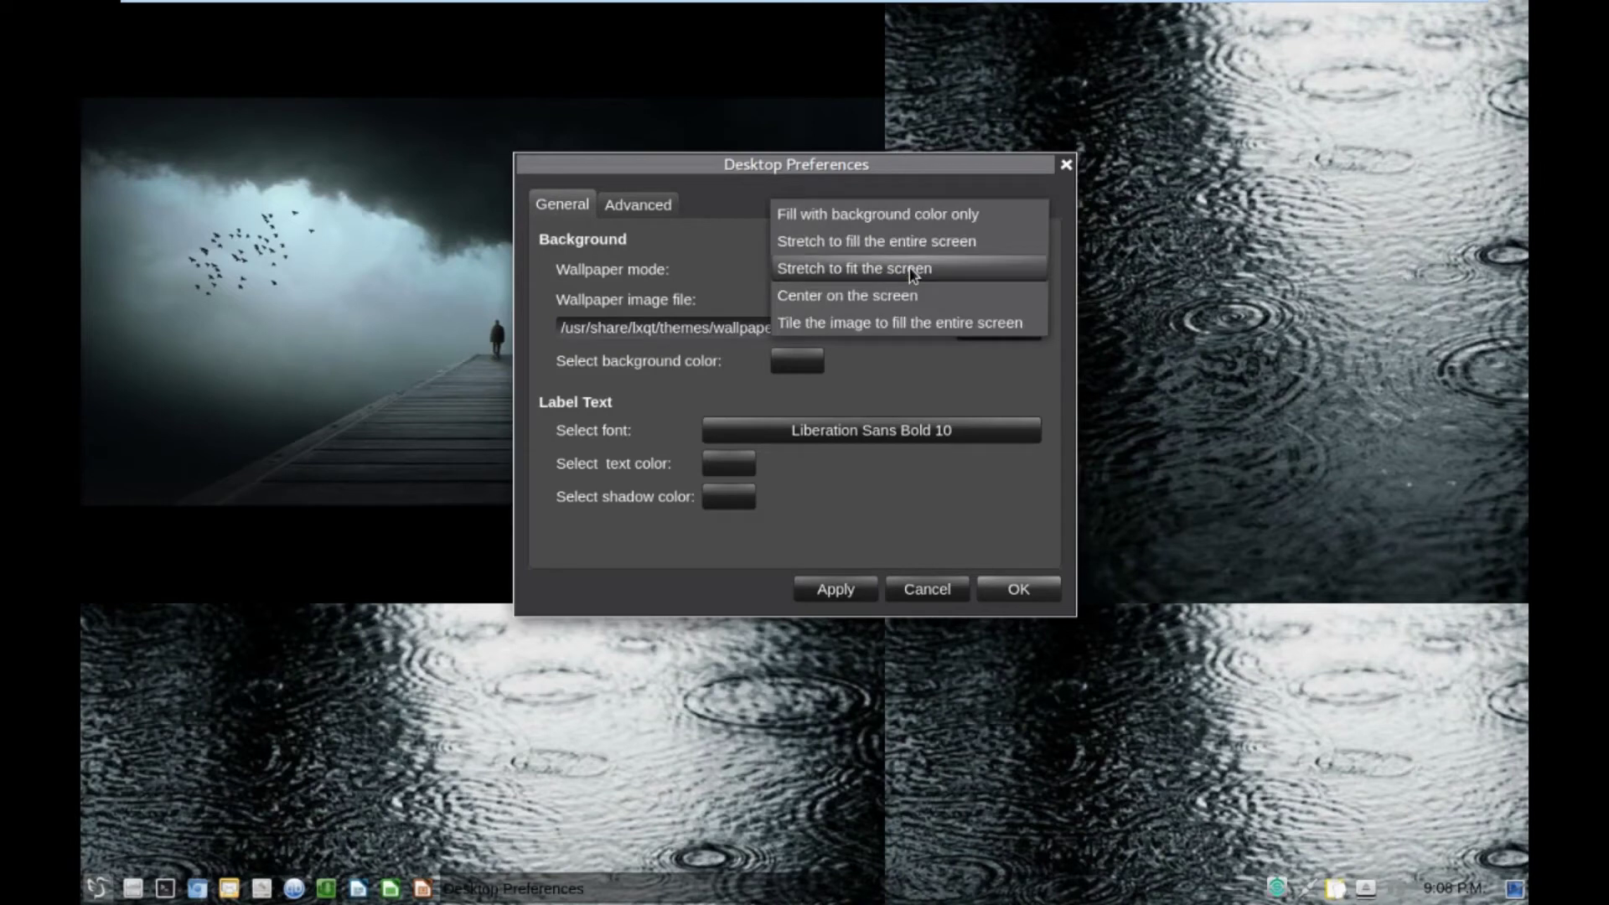
{"action": "left_click", "coordinate": [902, 323]}
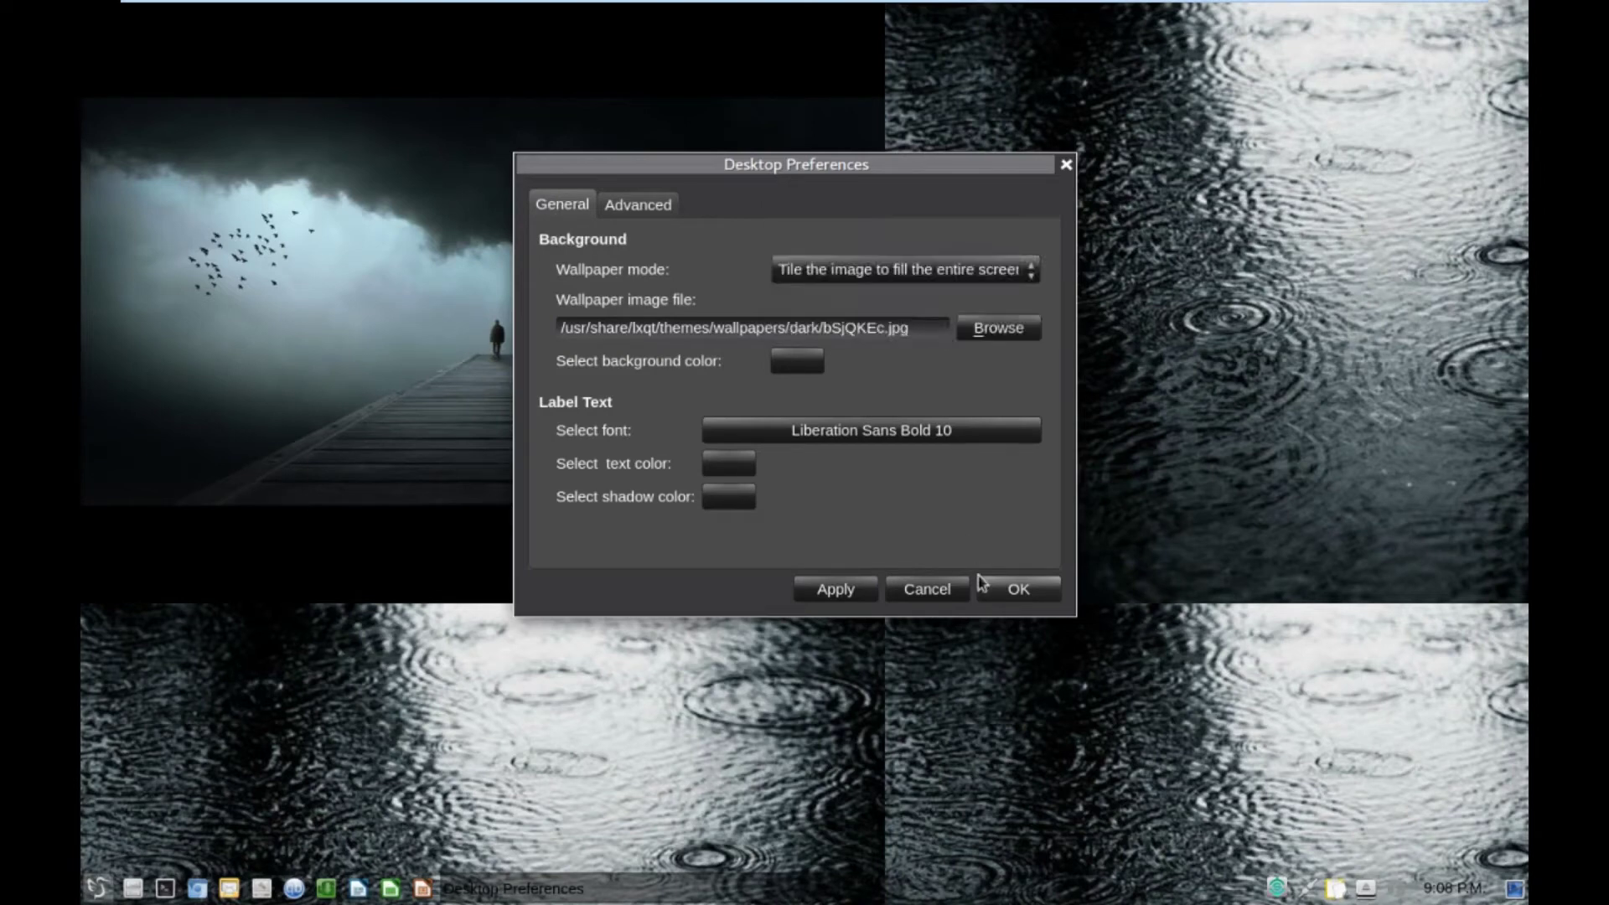
{"action": "left_click", "coordinate": [834, 589]}
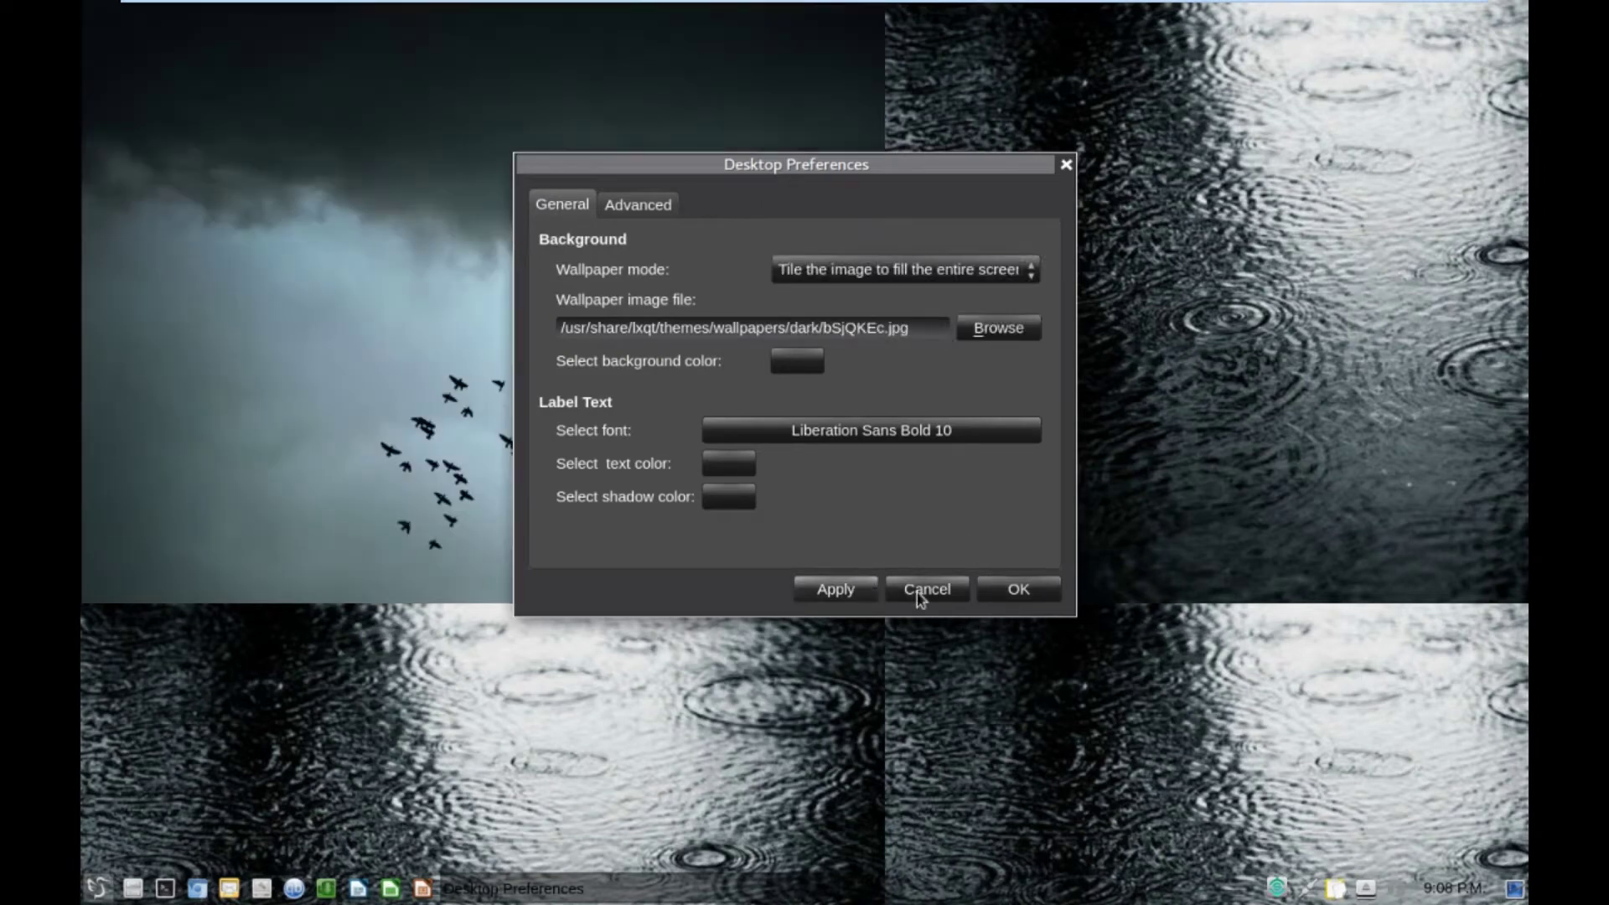
{"action": "left_click", "coordinate": [1016, 590]}
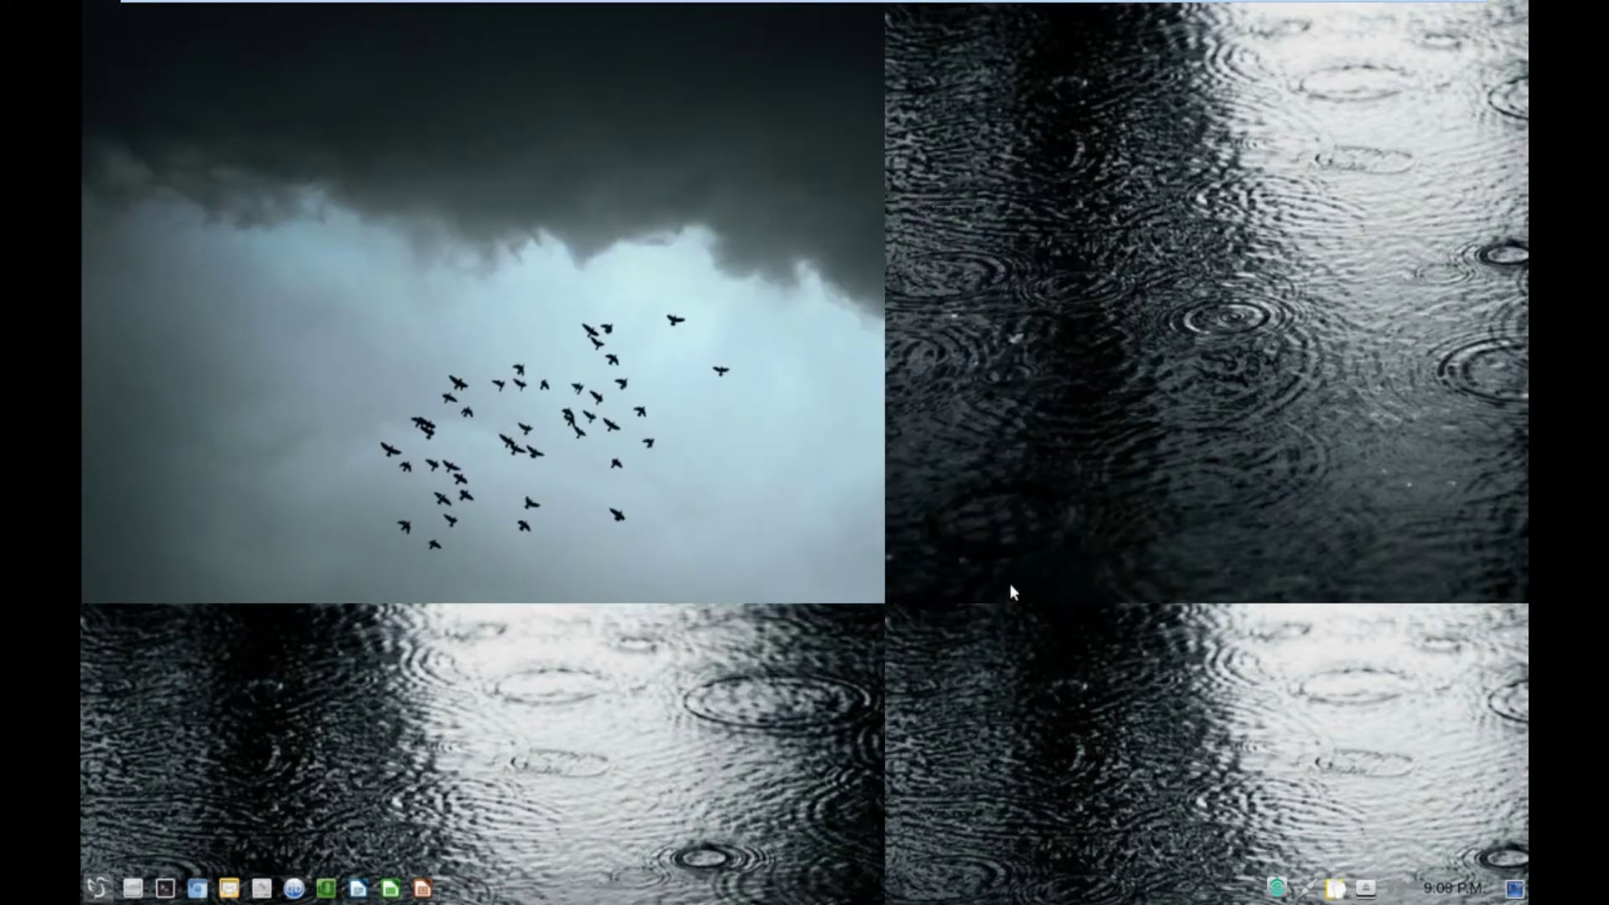
{"action": "mouse_move", "coordinate": [541, 10]}
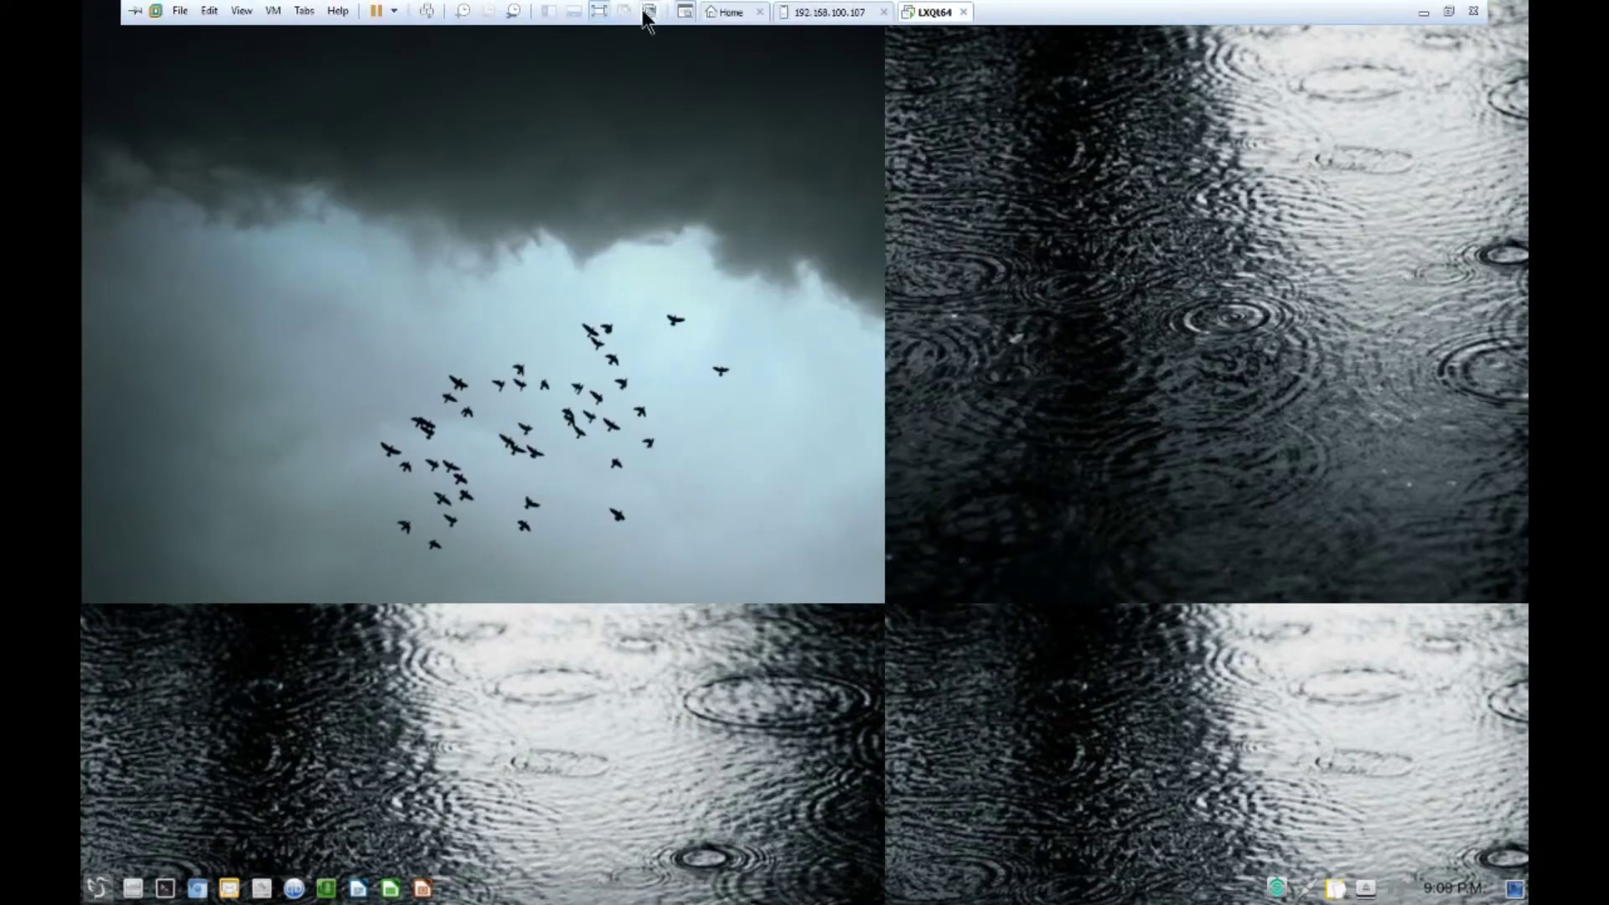
{"action": "left_click", "coordinate": [599, 11]}
{"action": "left_click", "coordinate": [454, 34]}
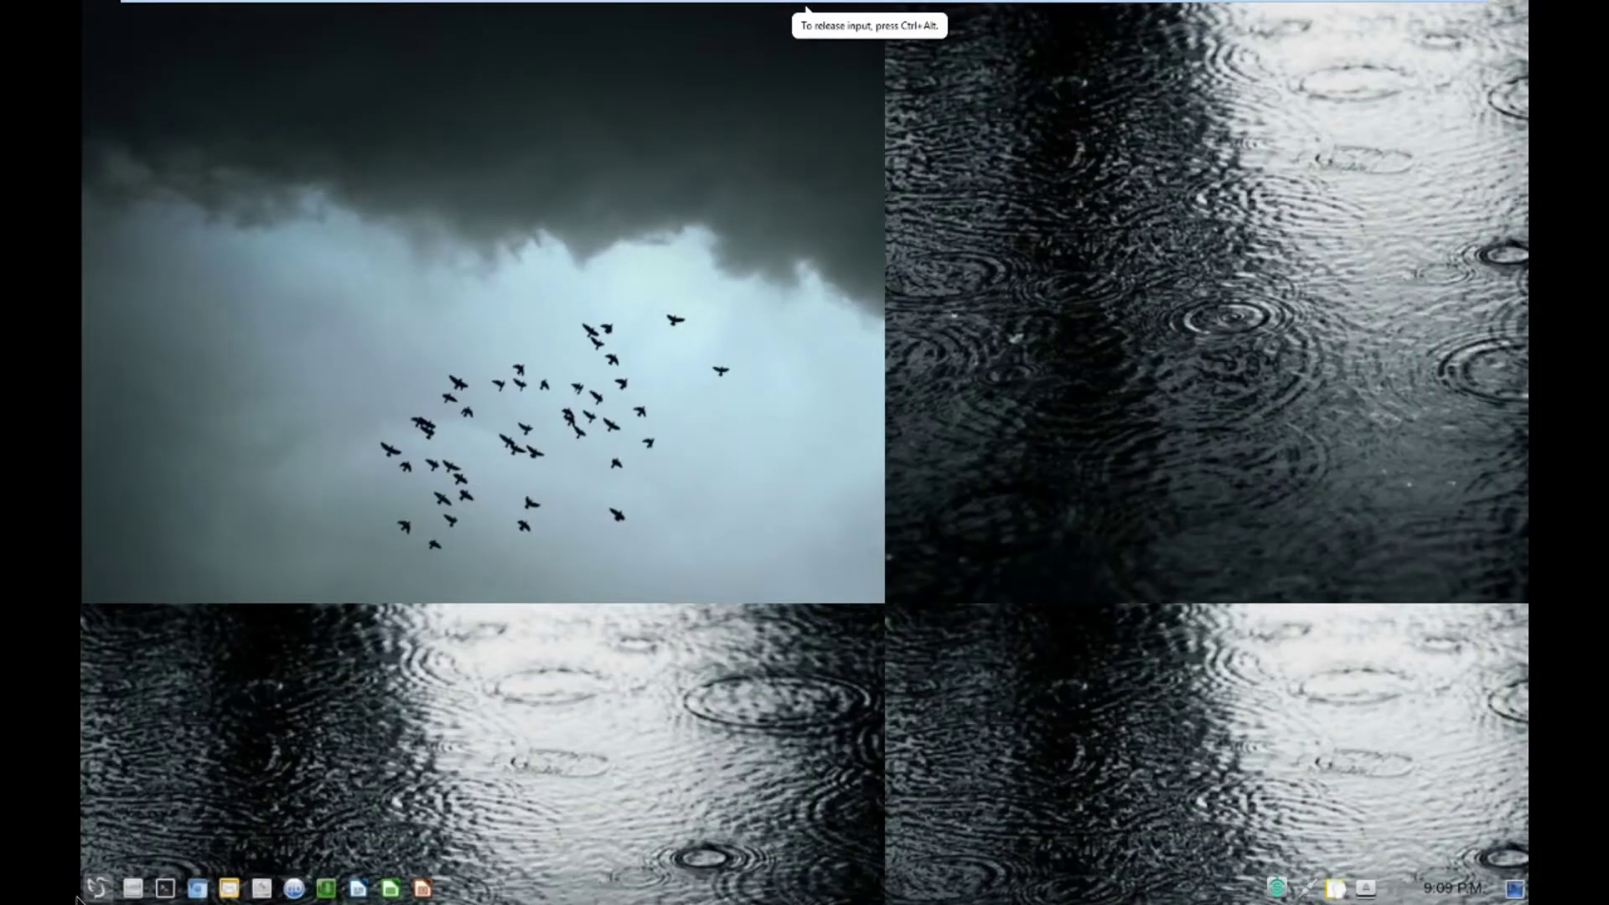
{"action": "left_click", "coordinate": [97, 887]}
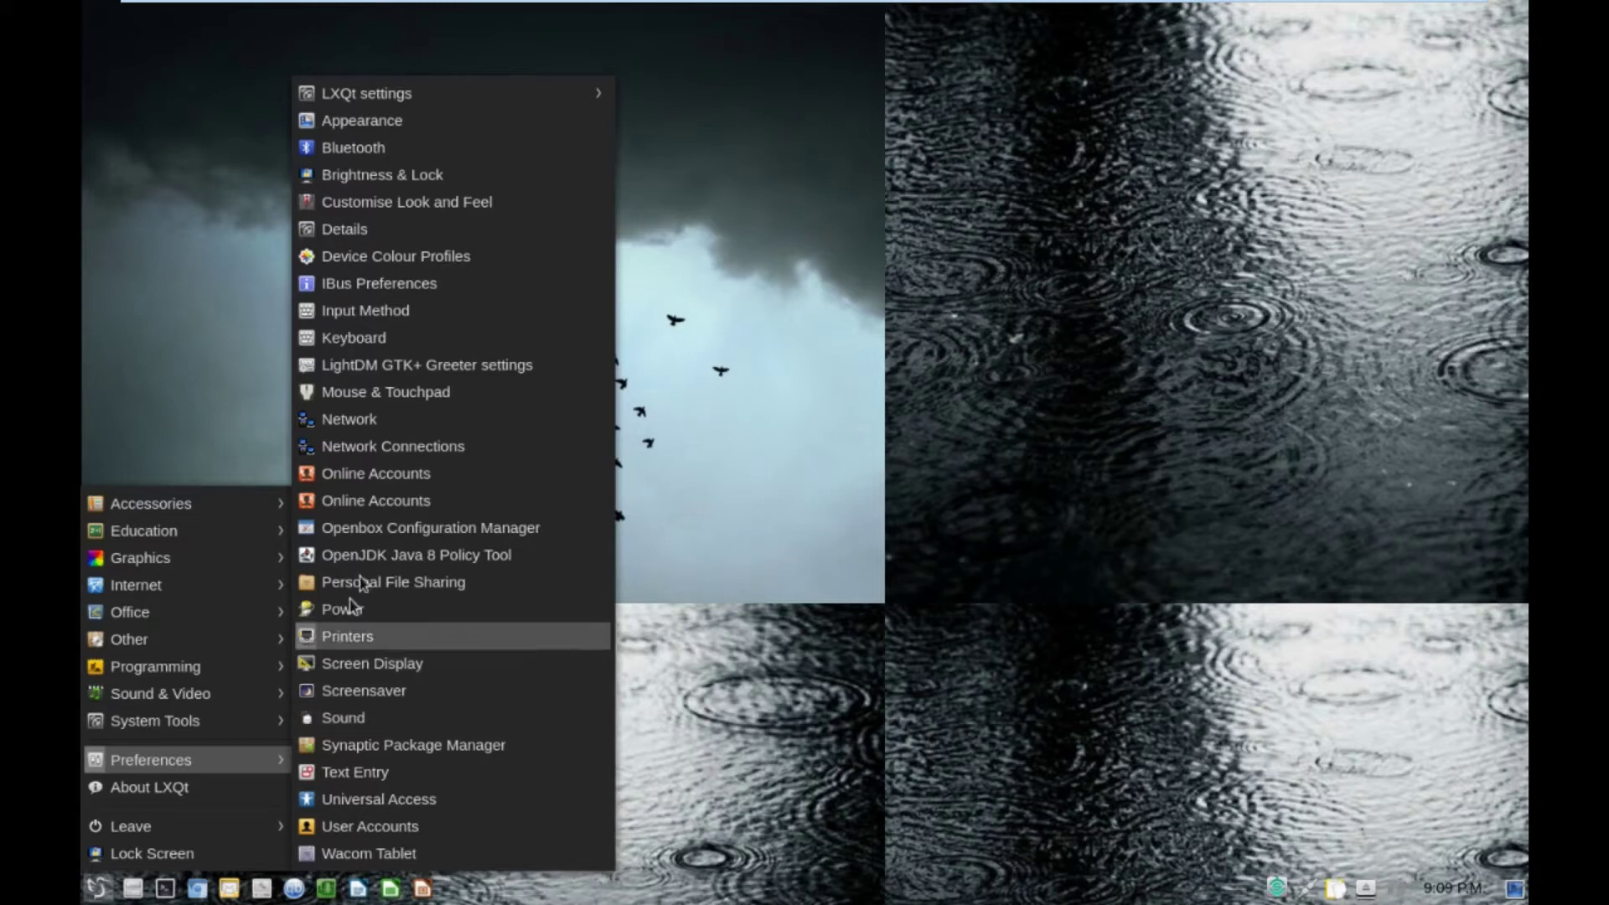
{"action": "left_click", "coordinate": [360, 240]}
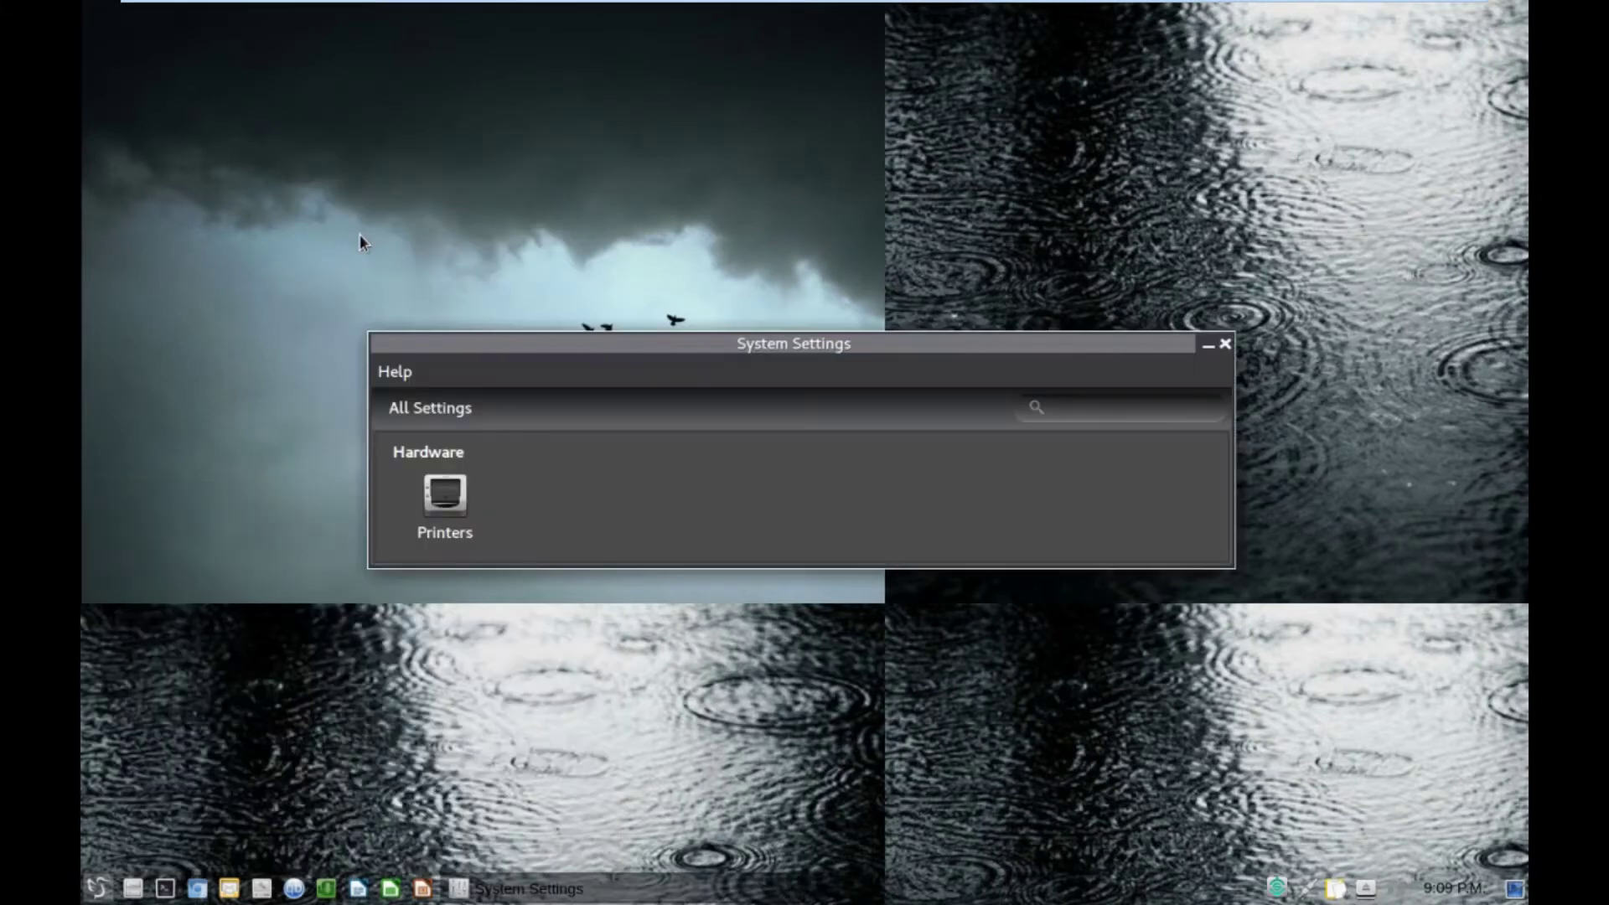
{"action": "left_click", "coordinate": [425, 501]}
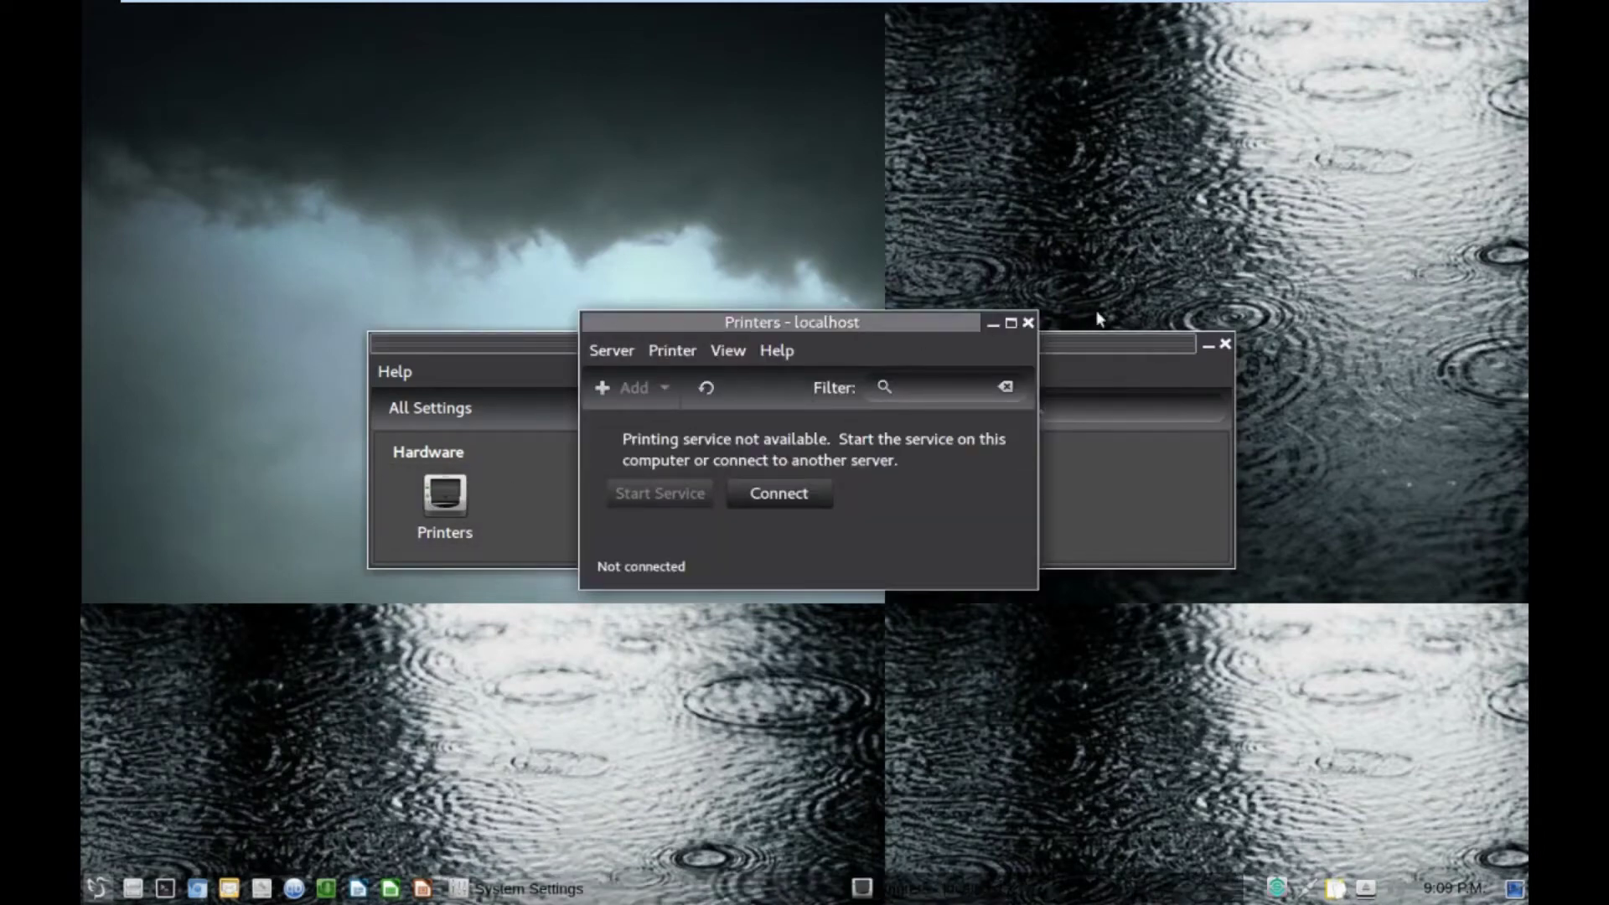
{"action": "left_click", "coordinate": [1030, 324]}
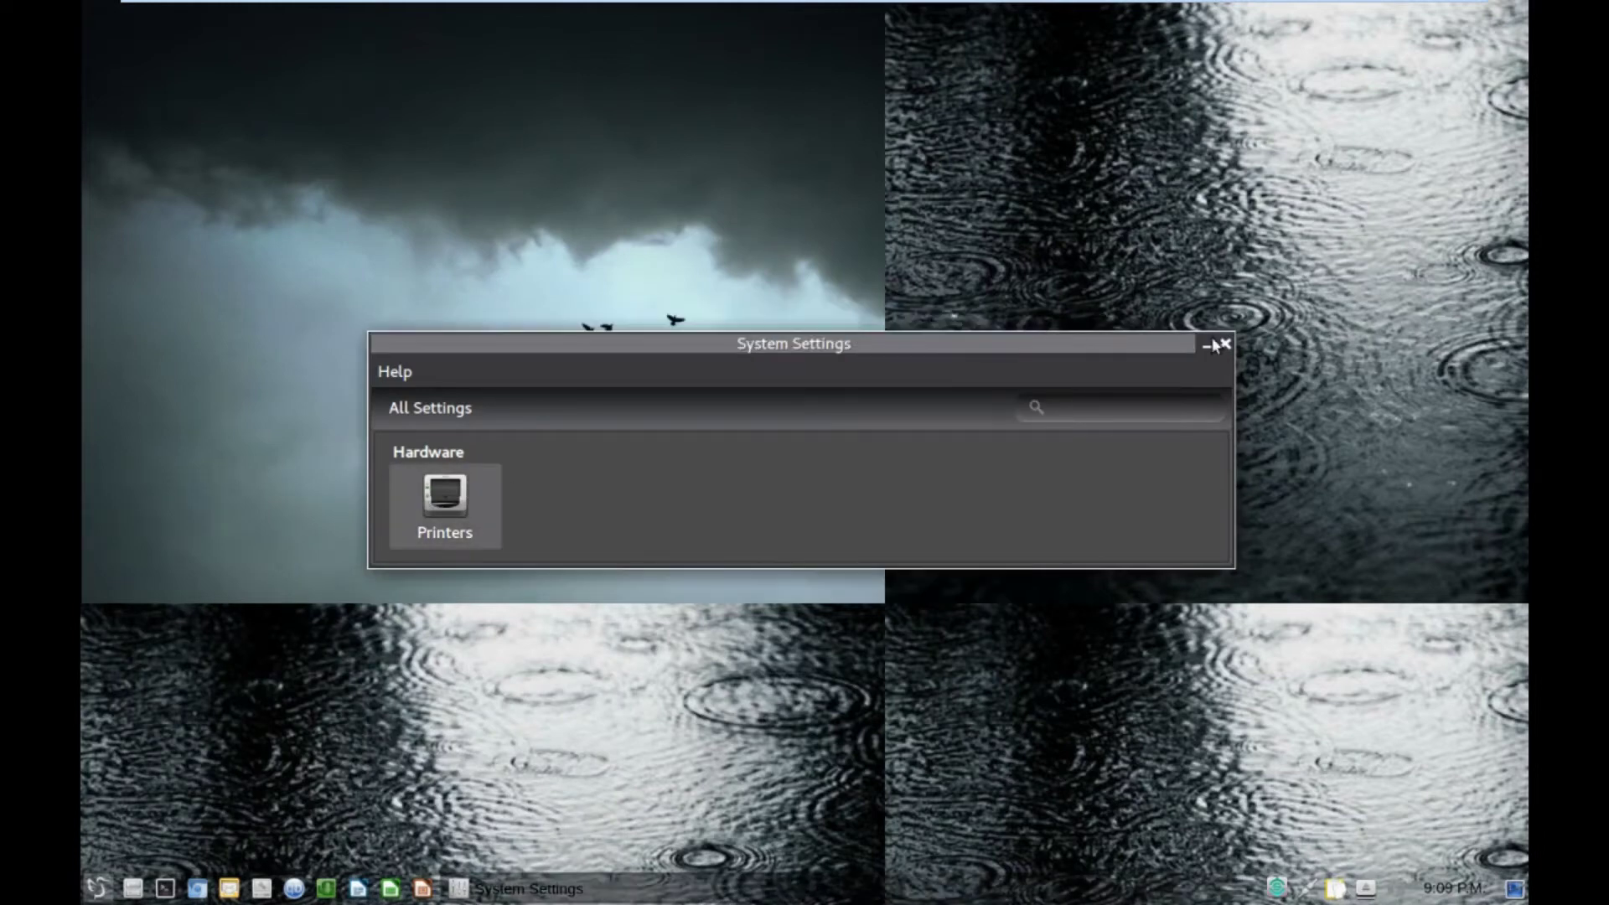
{"action": "left_click", "coordinate": [1226, 344]}
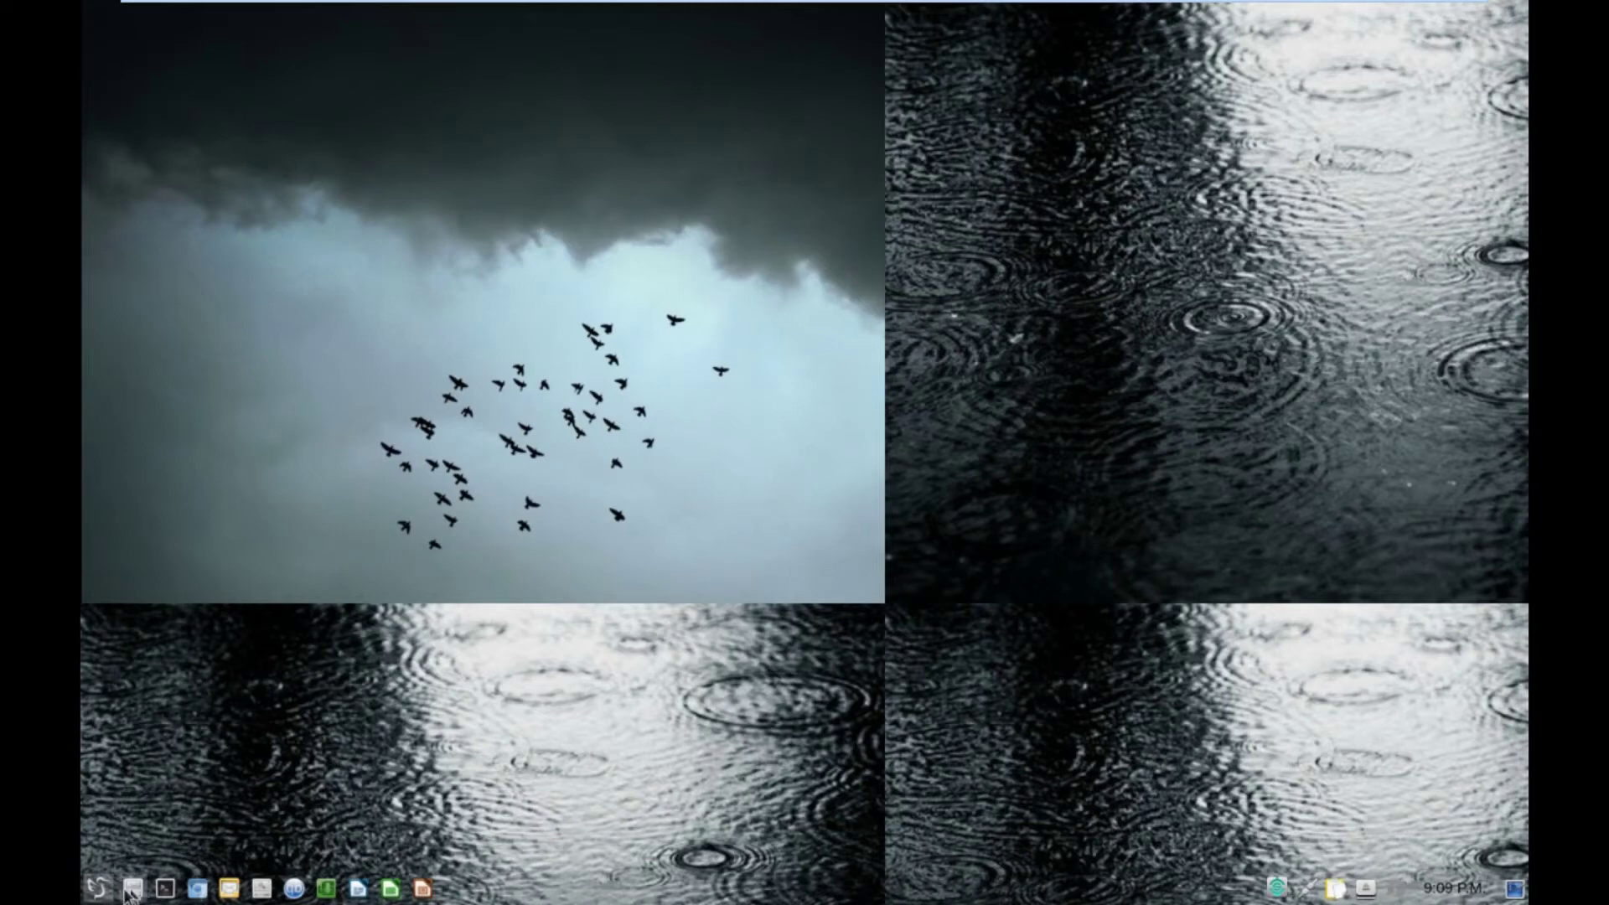
Show the System Tools submenu with QTerminal, Htop, Reboot and Shutdown.
{"action": "left_click", "coordinate": [94, 890]}
{"action": "mouse_move", "coordinate": [183, 511]}
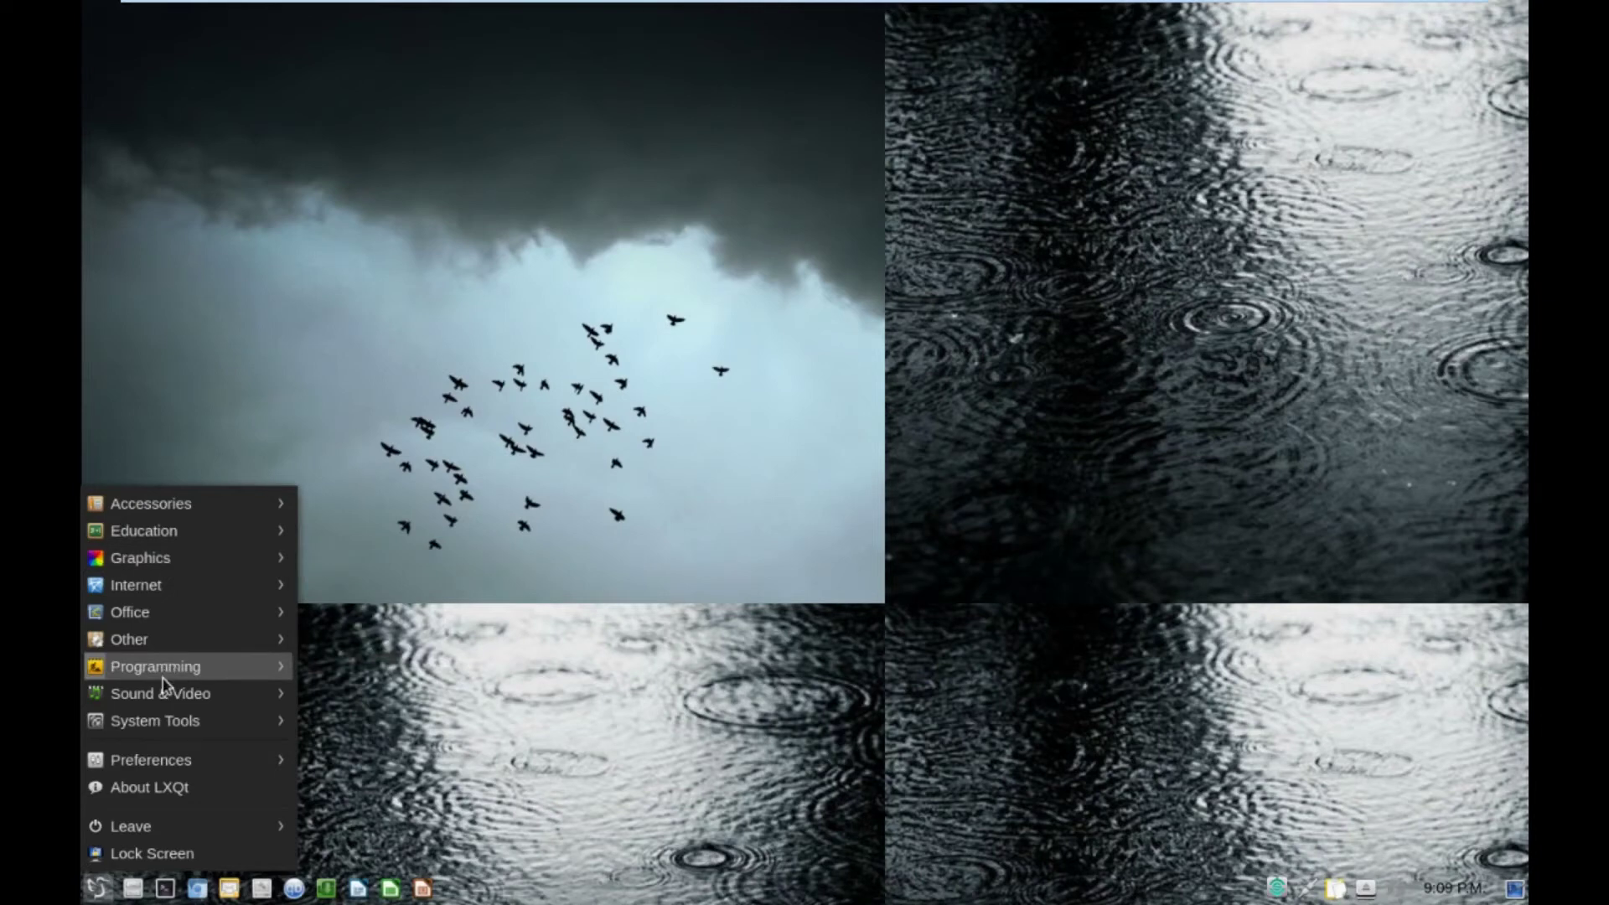
{"action": "mouse_move", "coordinate": [145, 733]}
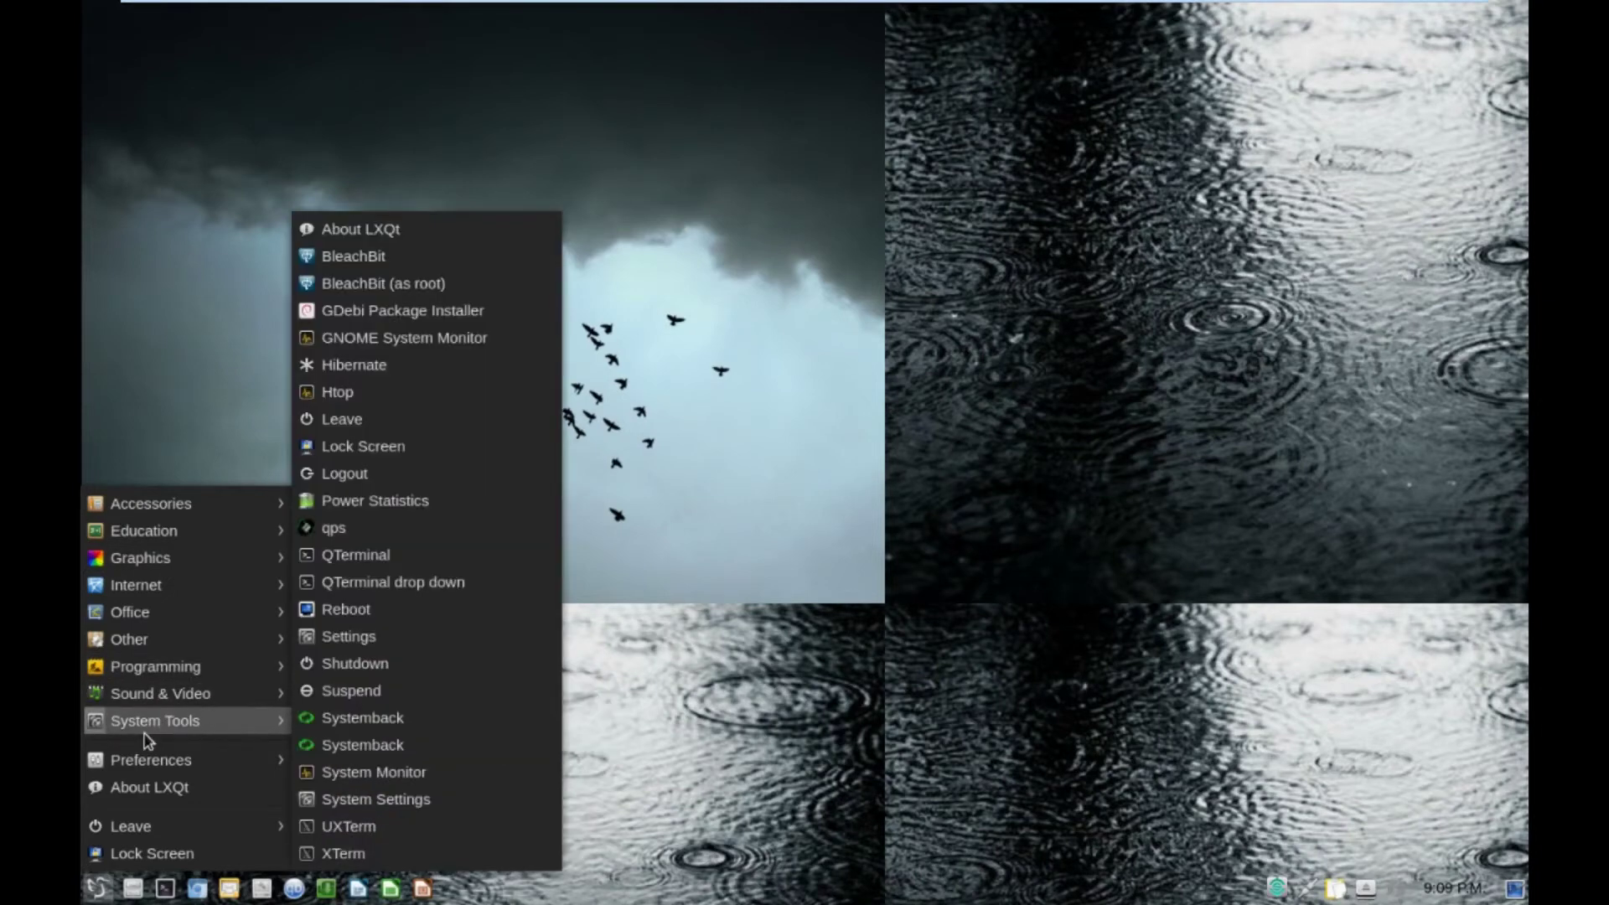